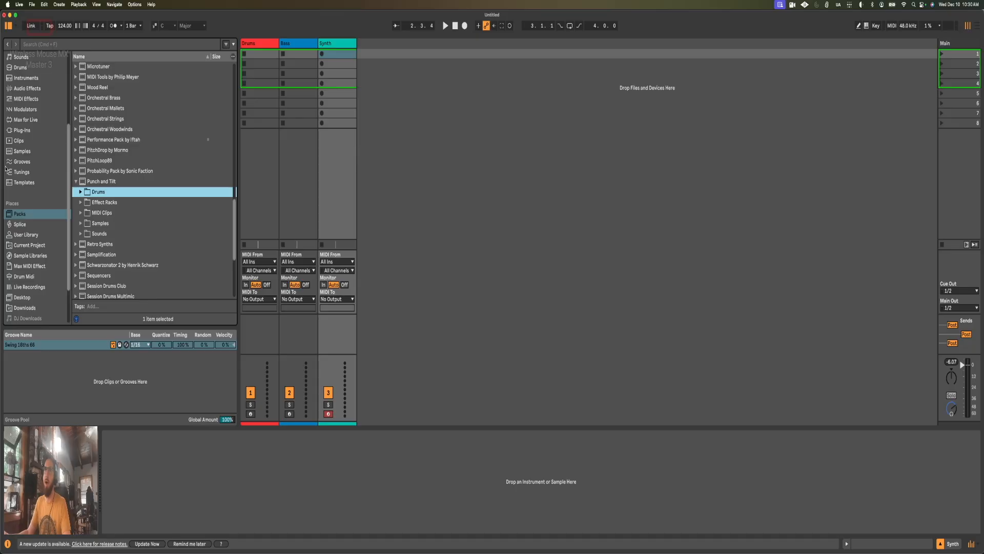
Step: Look through the list of installed packs in the browser's Packs location
scroll(16, 195, down, 1)
click(19, 209)
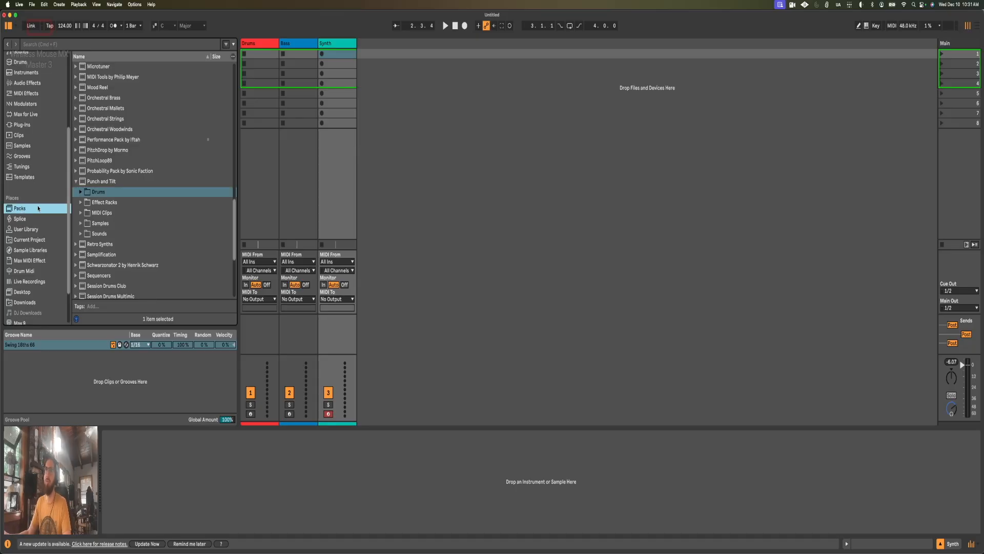
scroll(37, 211, down, 2)
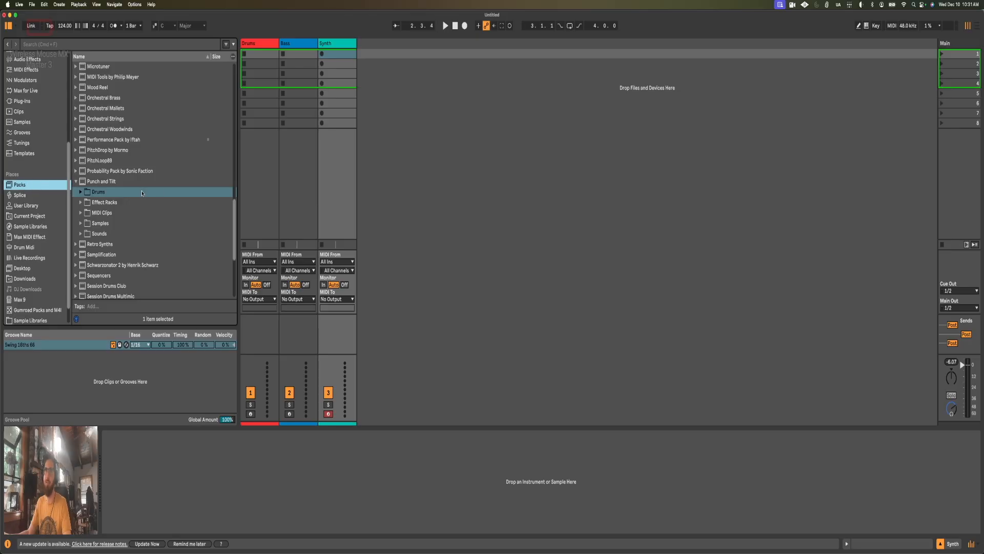
scroll(146, 191, up, 10)
scroll(142, 189, up, 10)
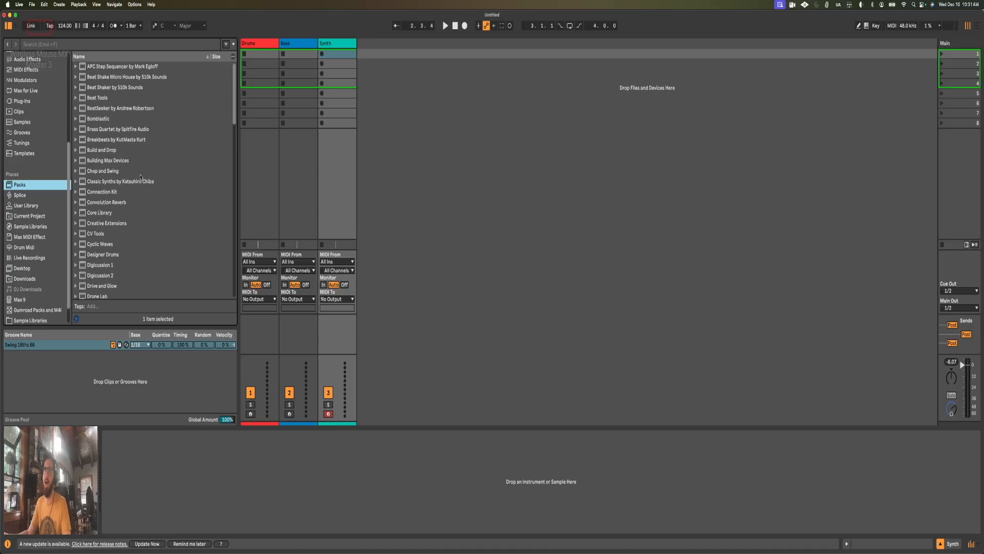
scroll(121, 101, down, 15)
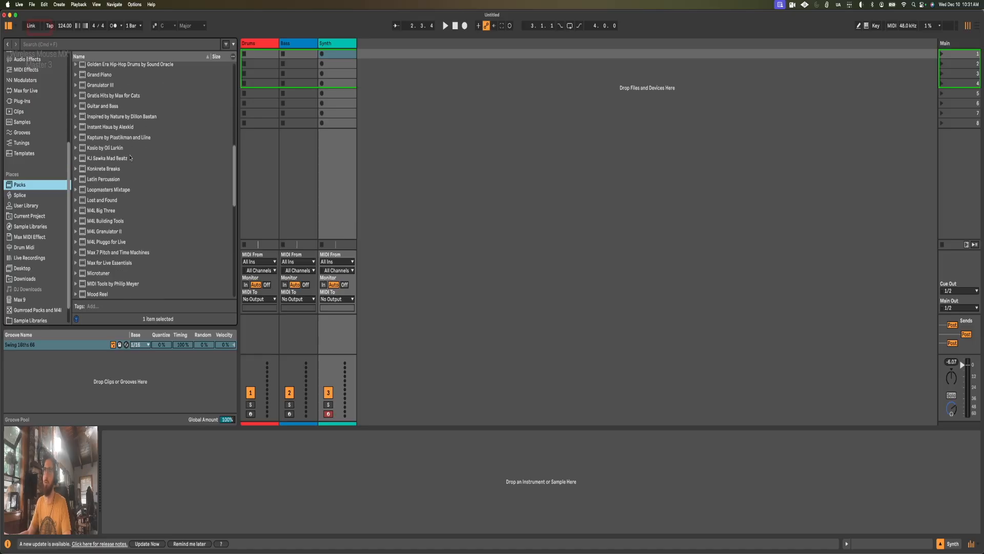
scroll(129, 181, down, 5)
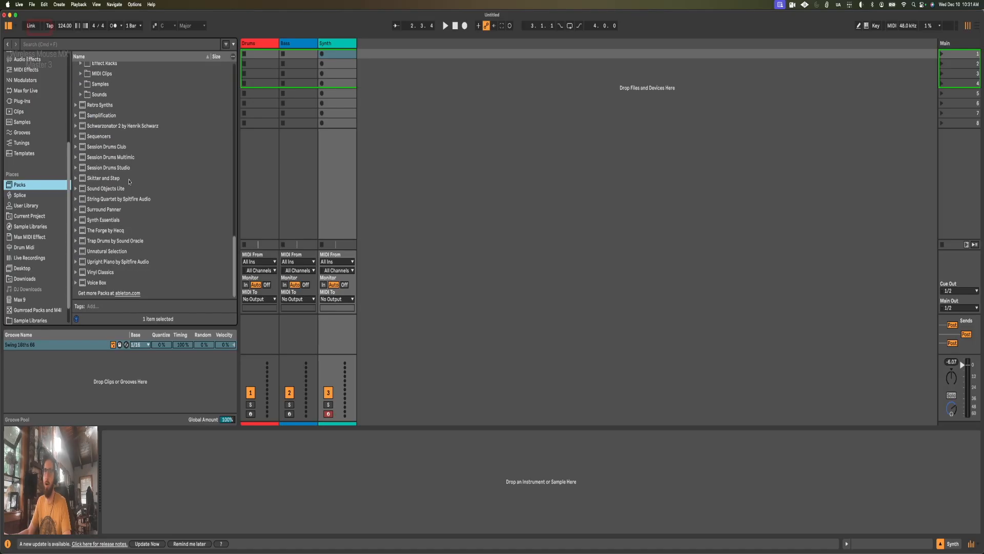
scroll(129, 182, up, 3)
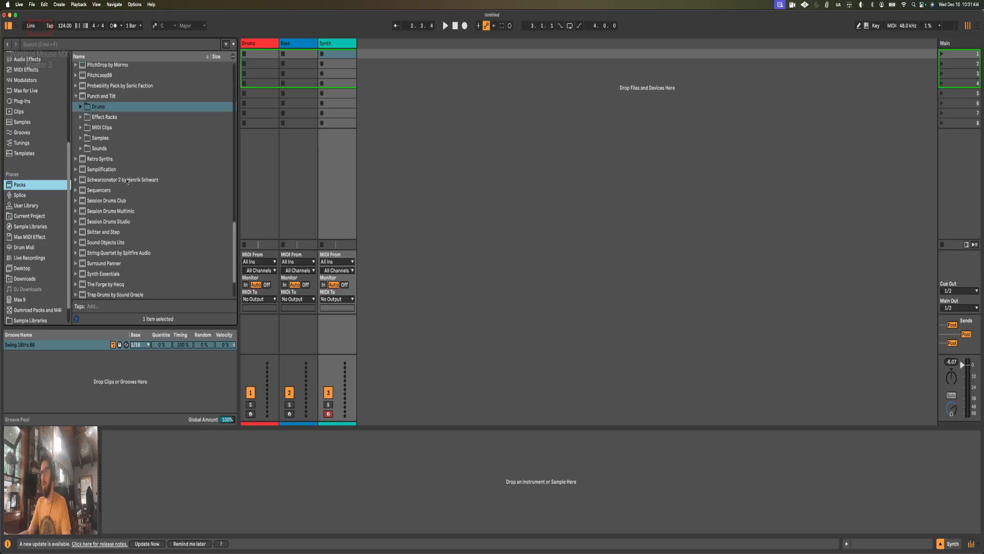
scroll(126, 182, up, 10)
scroll(126, 183, up, 5)
scroll(125, 185, up, 3)
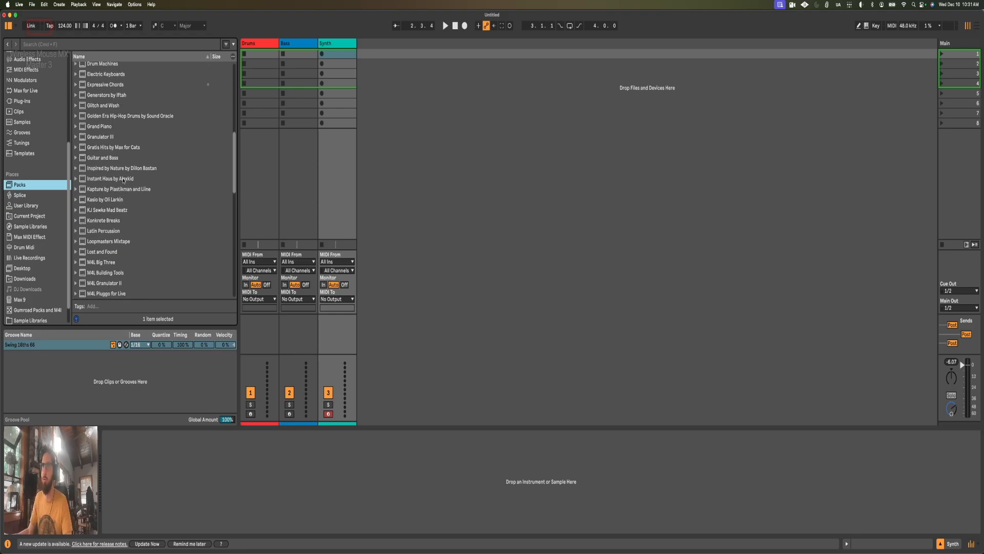
scroll(123, 180, down, 1)
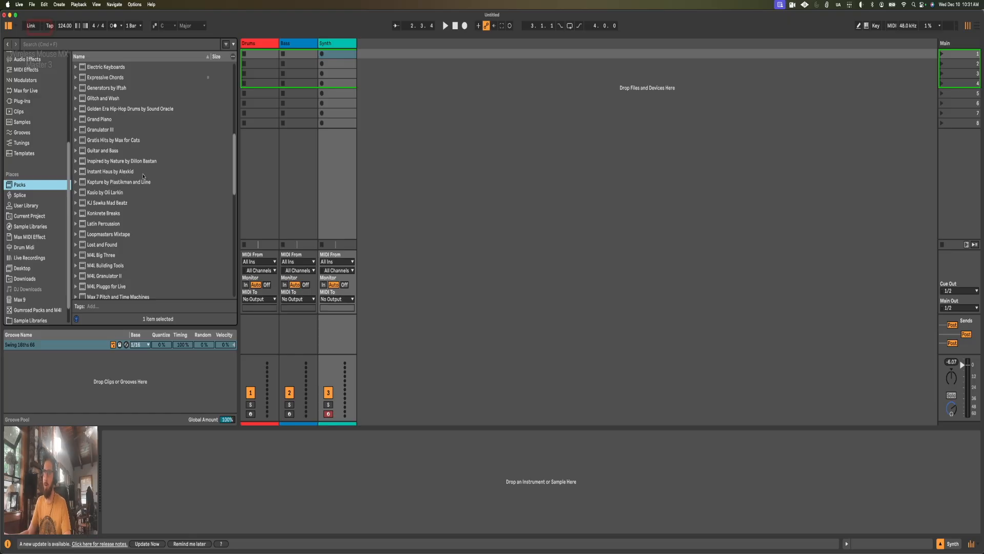
scroll(146, 174, down, 5)
scroll(148, 173, down, 4)
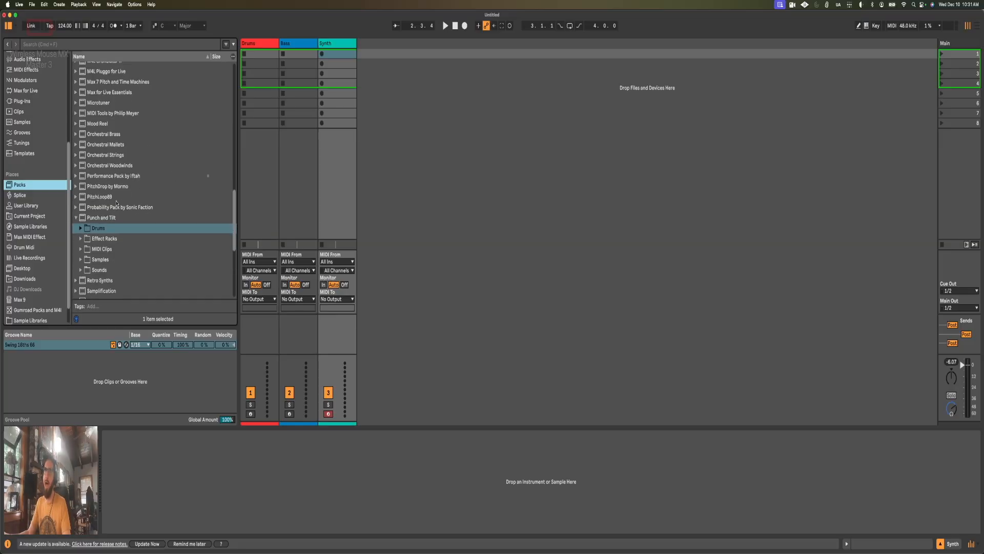
Step: Show the default lesson of the Punch and Tilt pack and read its description and contents
click(102, 219)
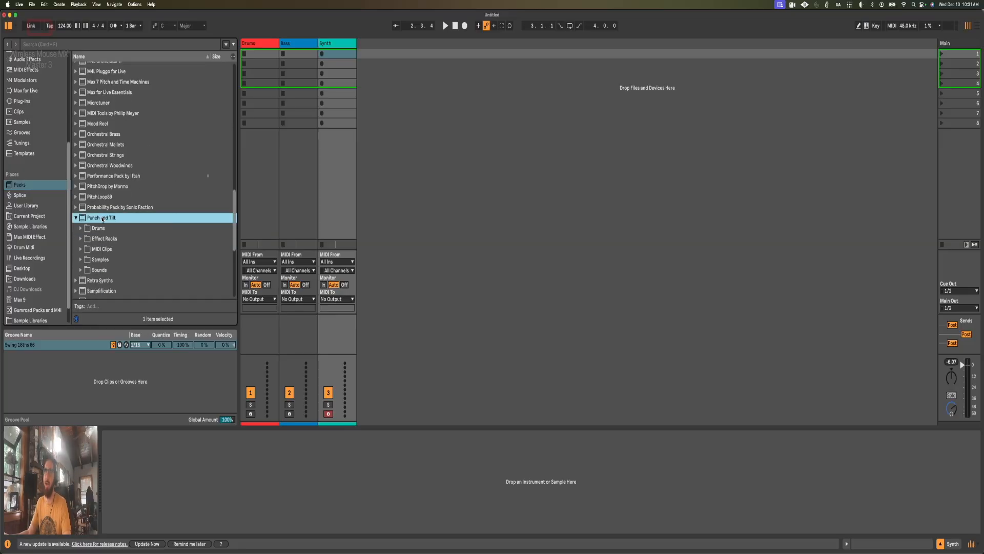
right_click(105, 218)
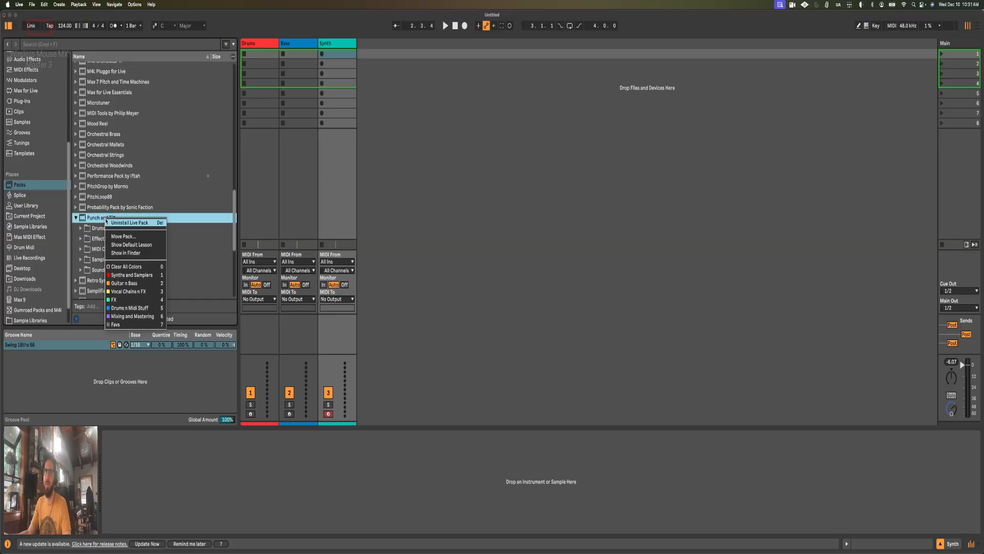
click(134, 246)
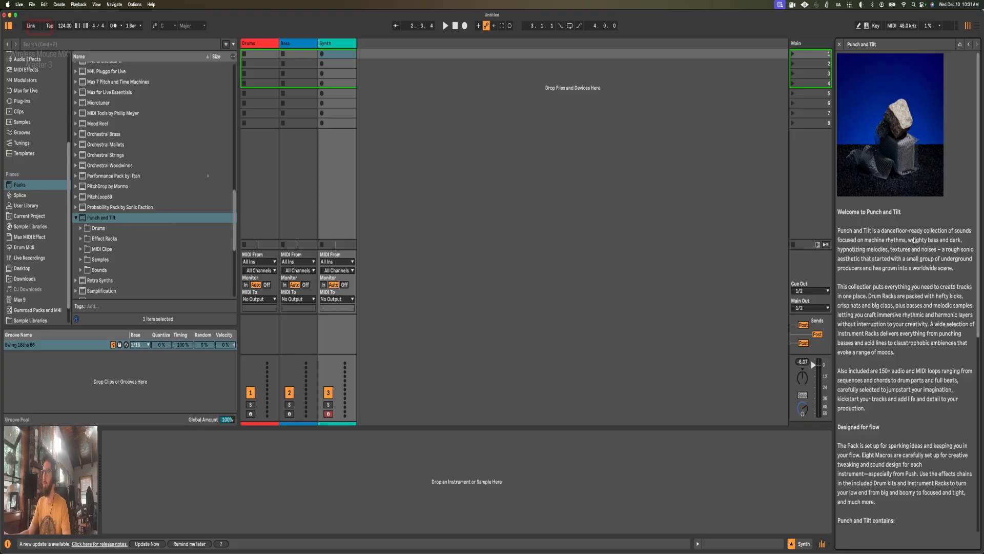
scroll(919, 235, down, 2)
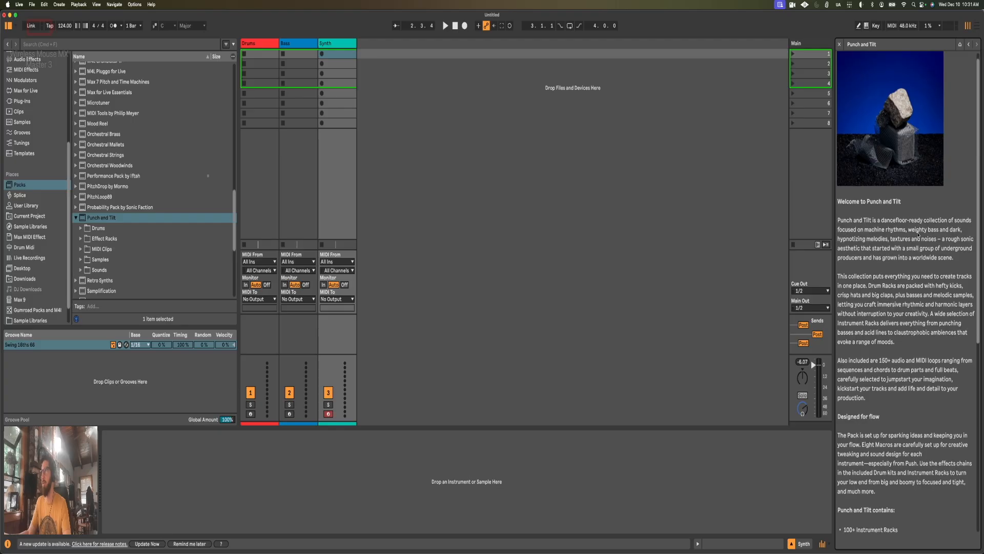
scroll(919, 236, down, 1)
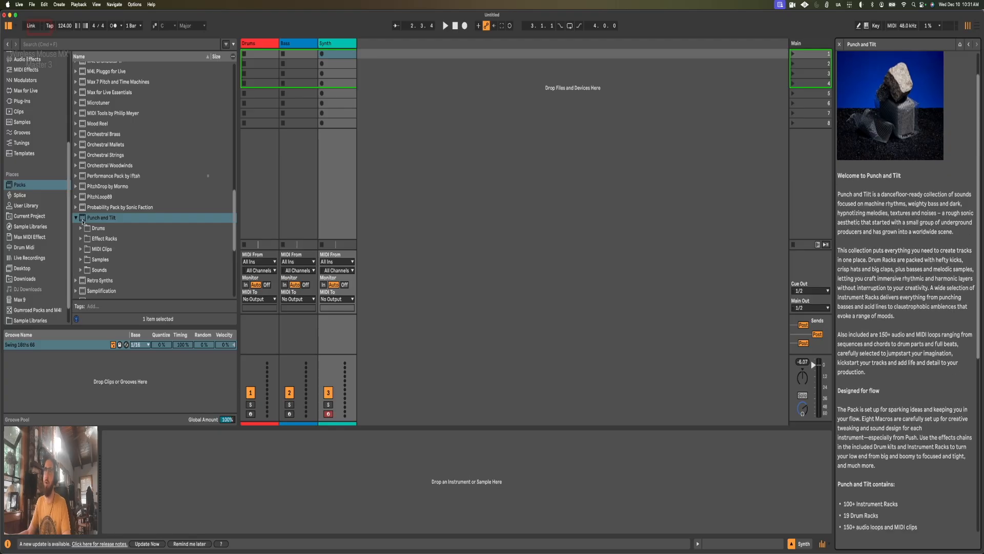
Step: Expand the Punch and Tilt pack's Drums folder and load Alarma Kit.adg onto the Drums track
click(81, 228)
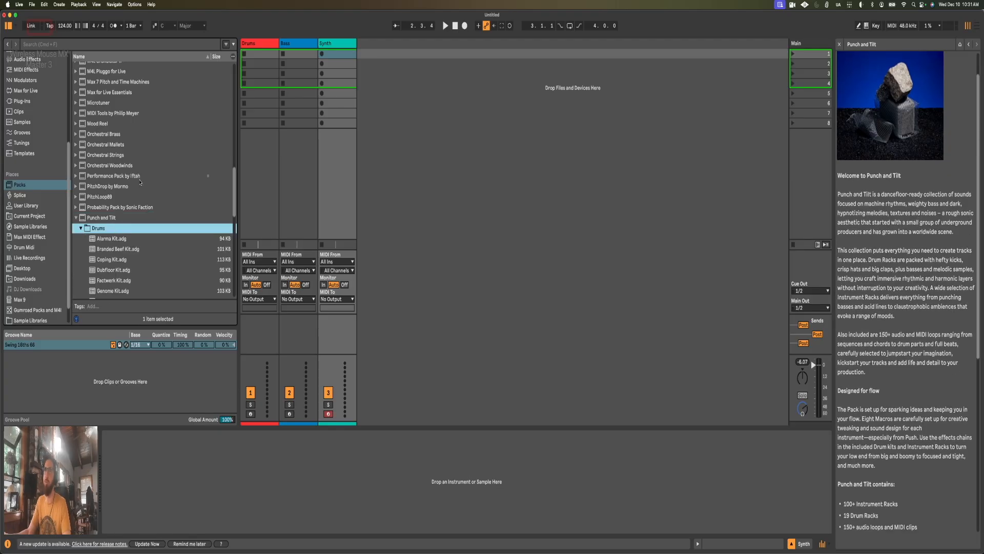
scroll(113, 211, down, 1)
scroll(126, 219, down, 3)
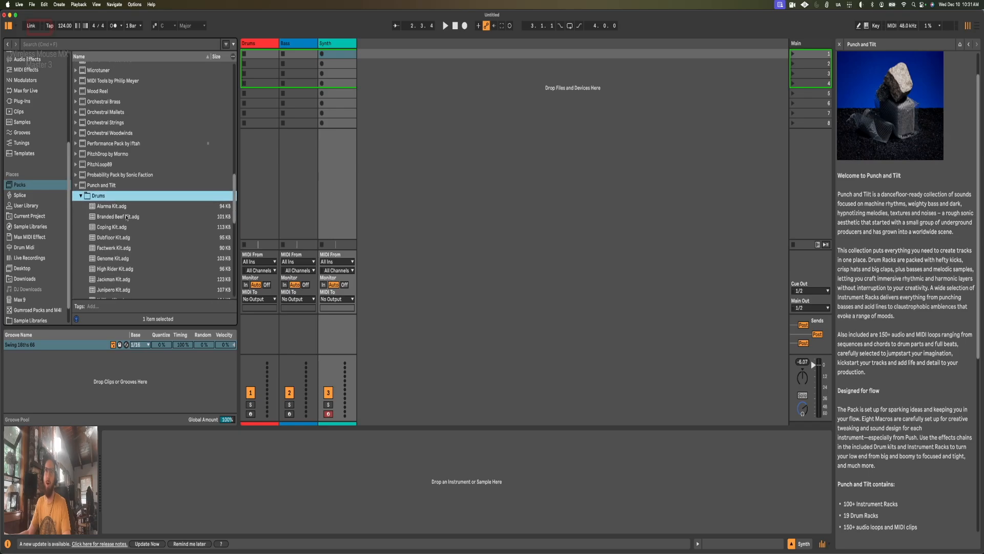
scroll(121, 204, down, 1)
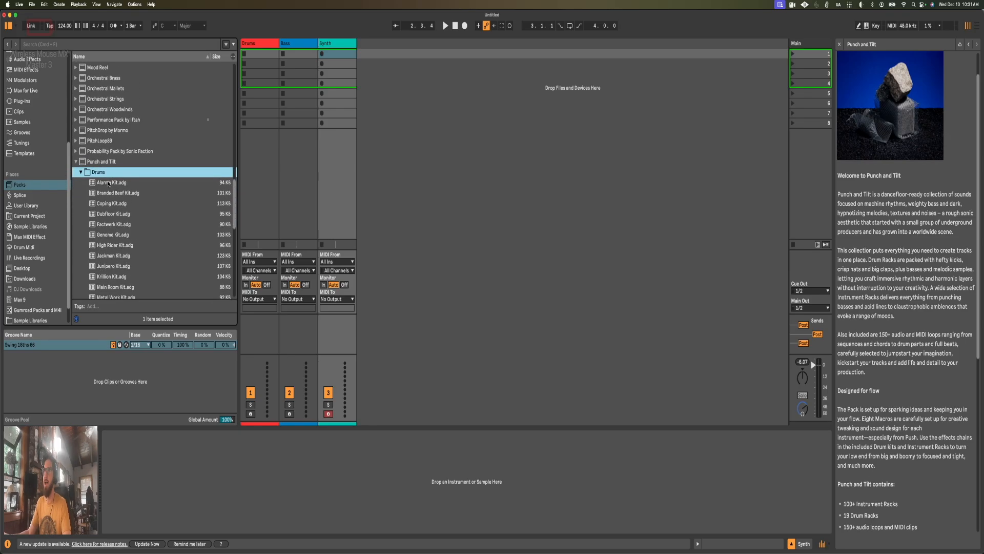
scroll(105, 174, down, 2)
drag(101, 156, 262, 45)
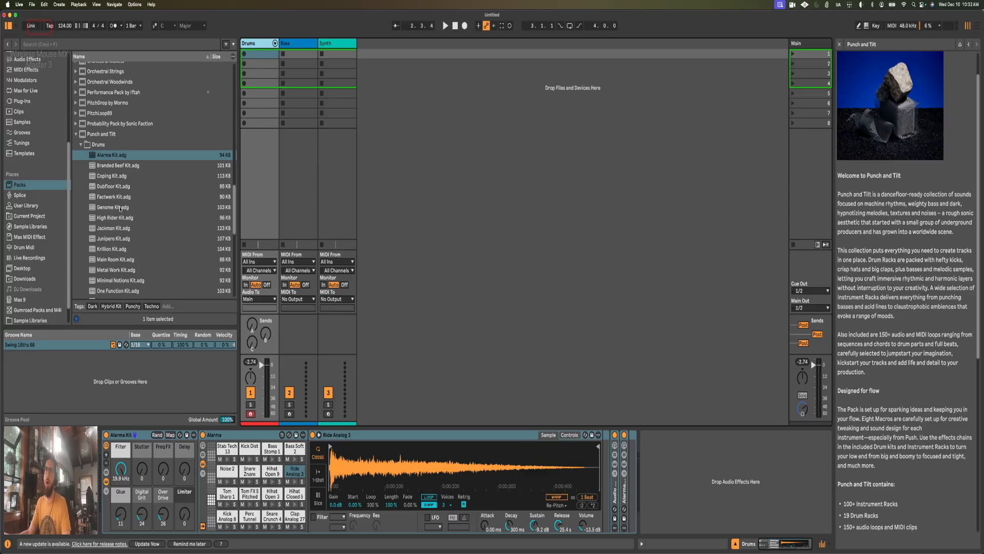
Step: Switch from the pack's Drums folder to its One Shots sample folder and close the Punch and Tilt lesson
scroll(120, 208, down, 3)
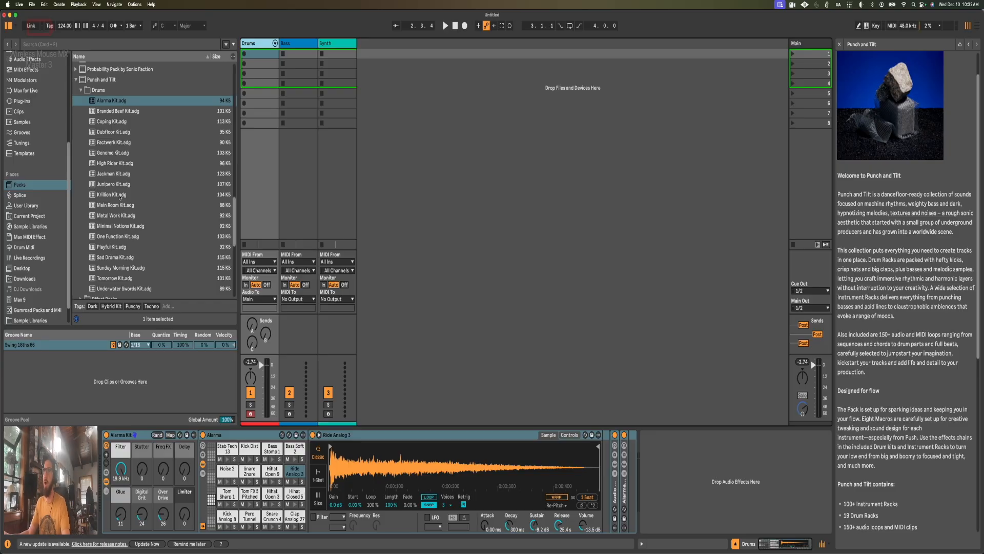
scroll(120, 176, up, 1)
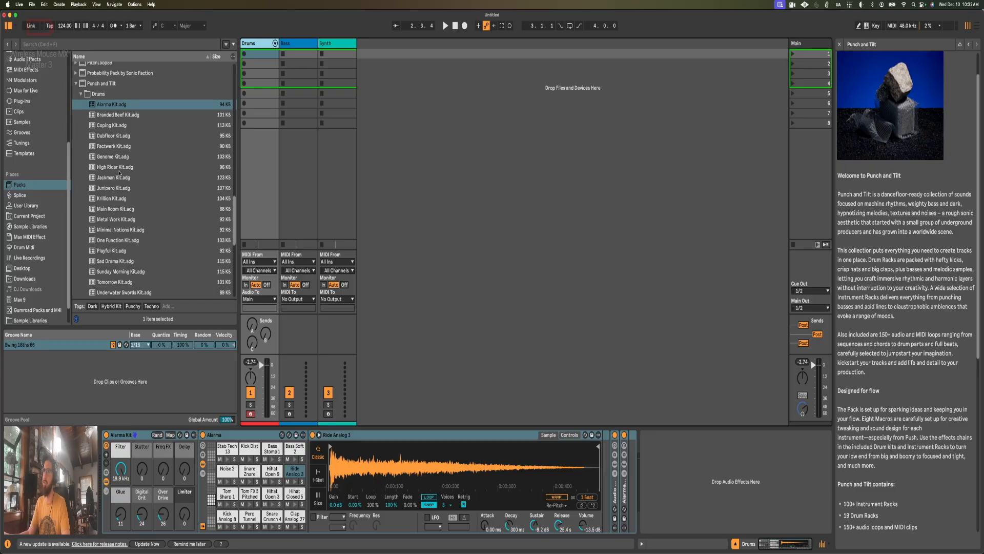
scroll(119, 174, up, 2)
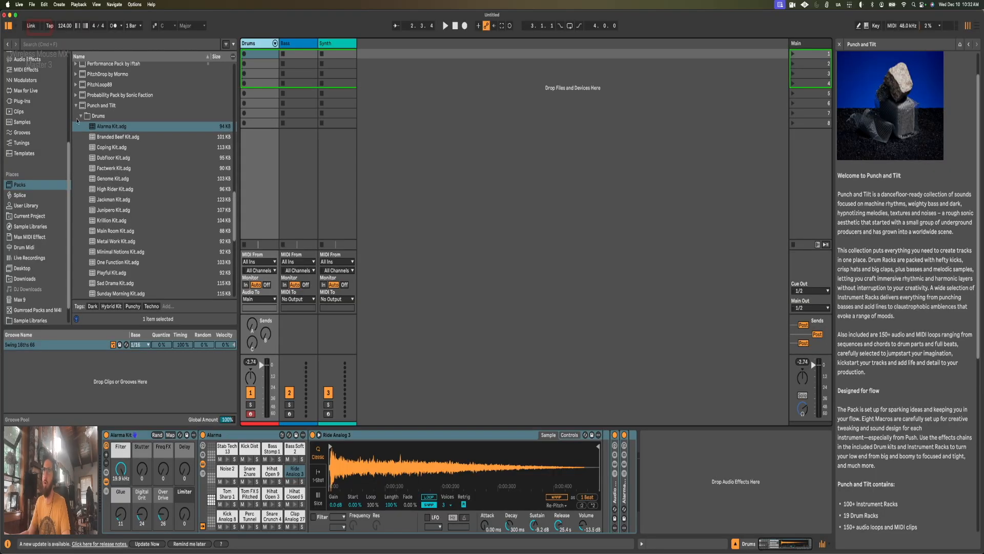
click(80, 117)
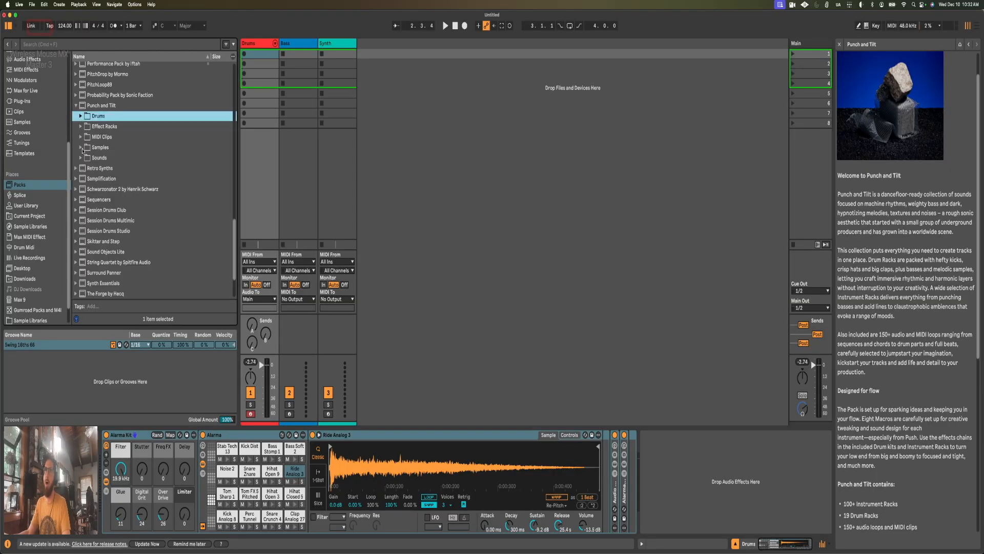
click(81, 148)
click(86, 168)
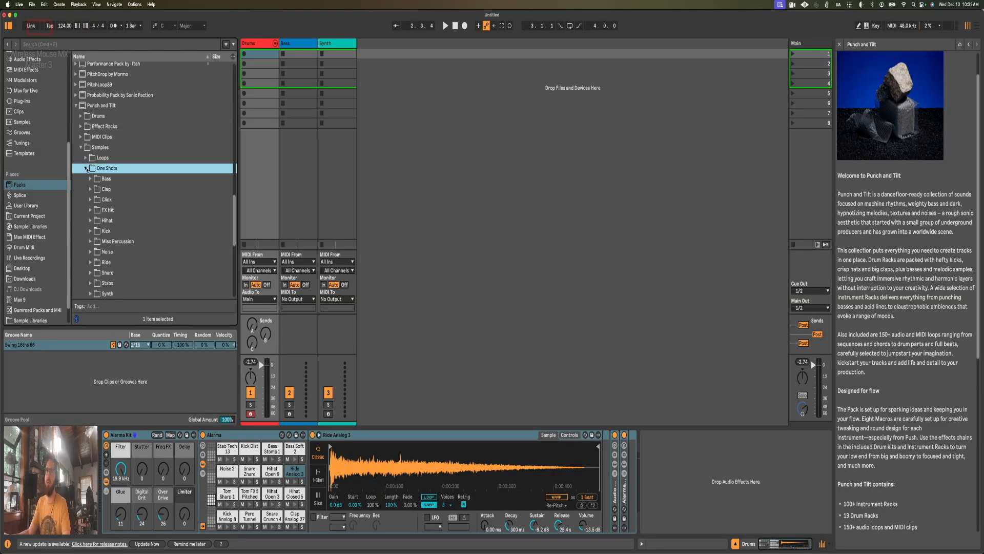
scroll(95, 173, down, 3)
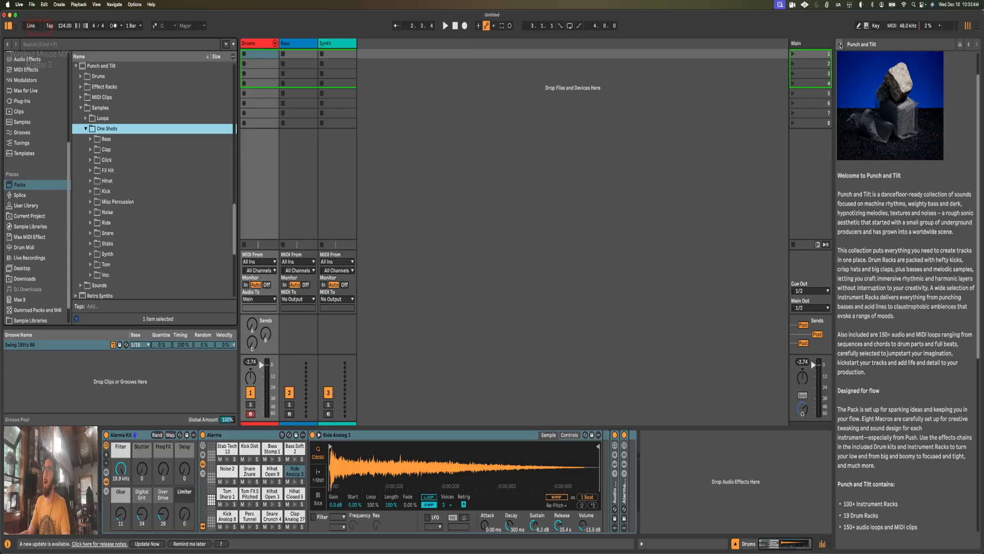
click(840, 46)
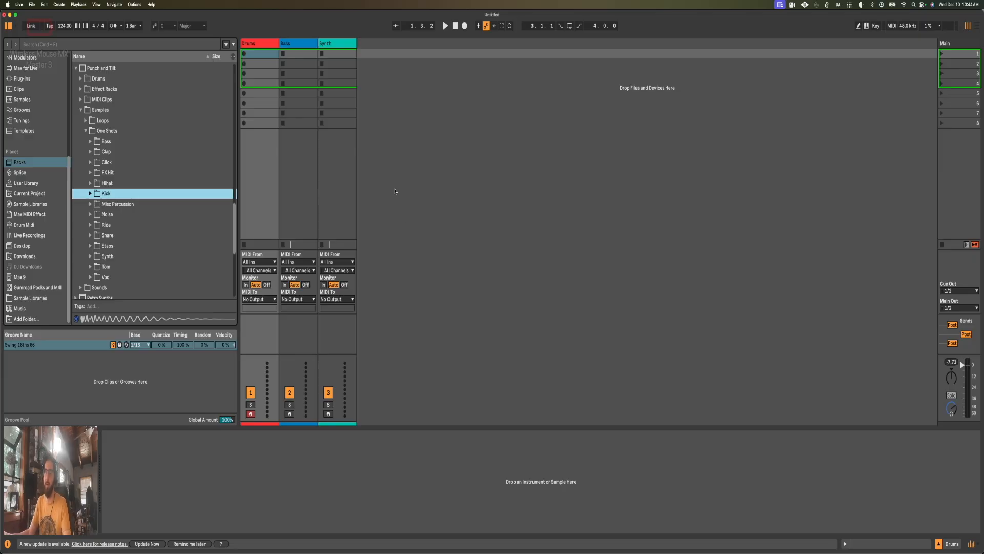
Step: Expand the Kick folder under One Shots and preview the Kick Analog 1 and Kick Analog 2 samples
click(90, 194)
scroll(116, 174, down, 1)
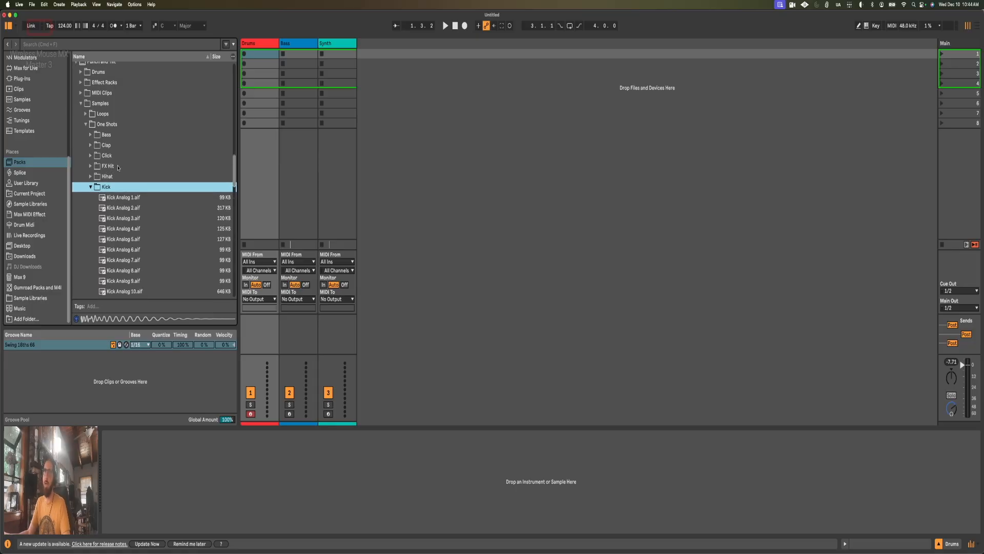
scroll(125, 154, down, 1)
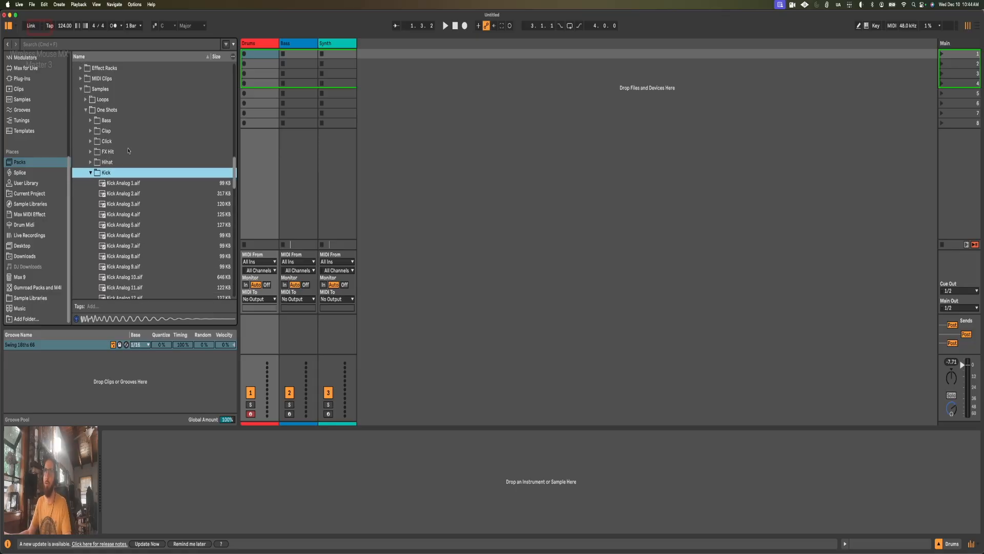
scroll(134, 139, down, 1)
scroll(134, 139, down, 3)
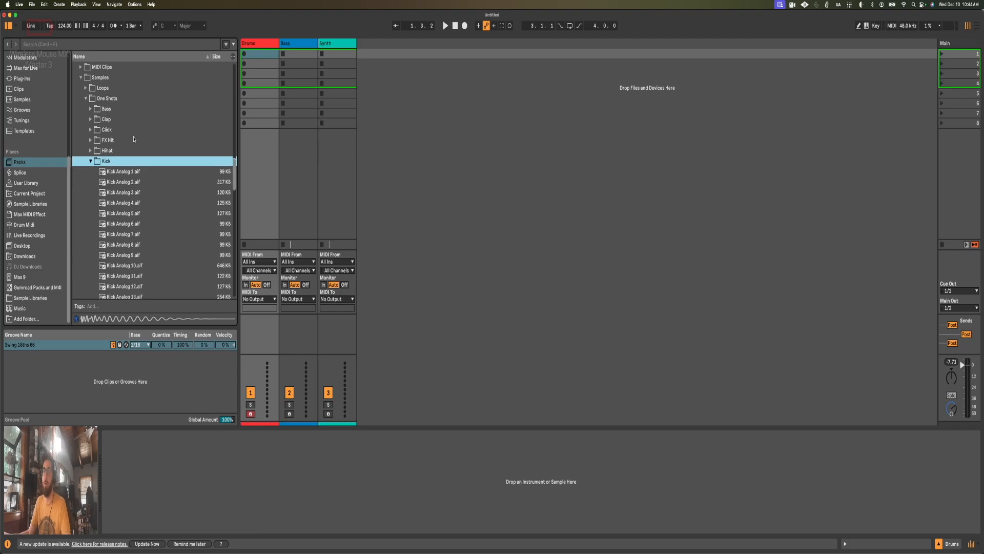
scroll(134, 139, down, 3)
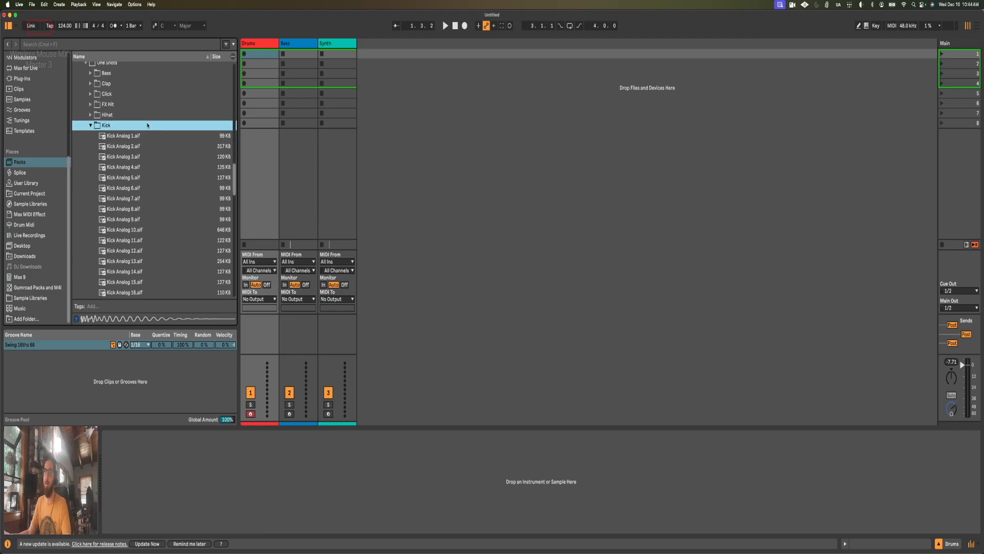
scroll(147, 124, down, 1)
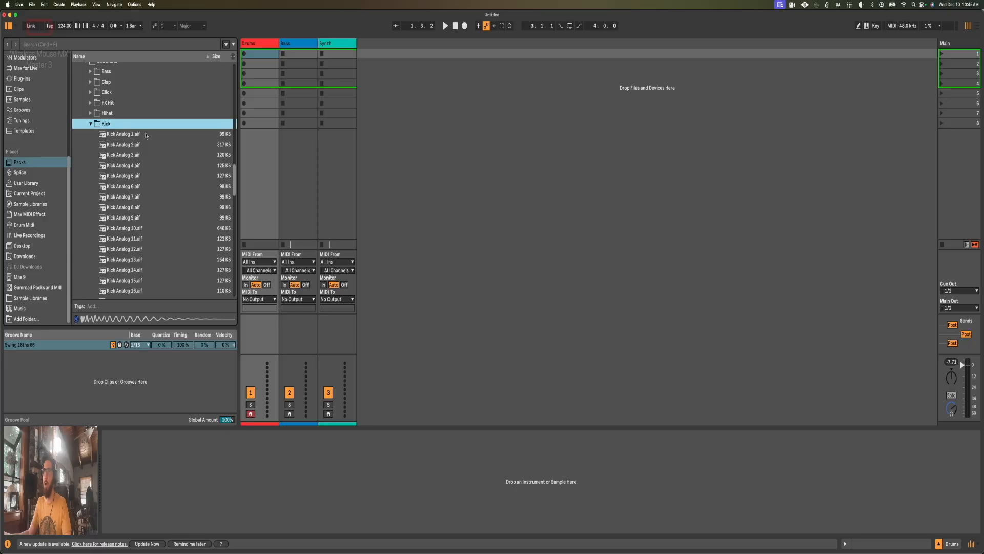
click(146, 135)
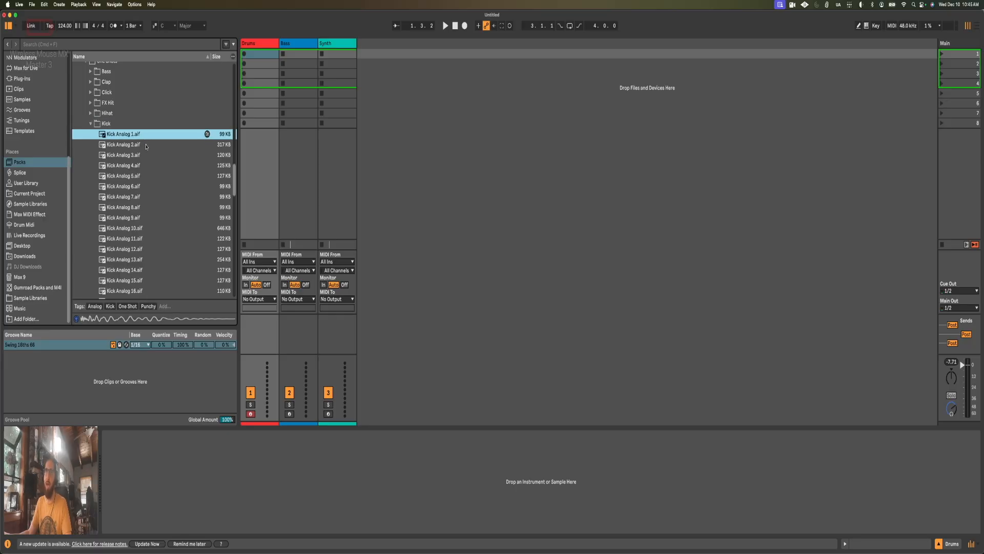
click(146, 145)
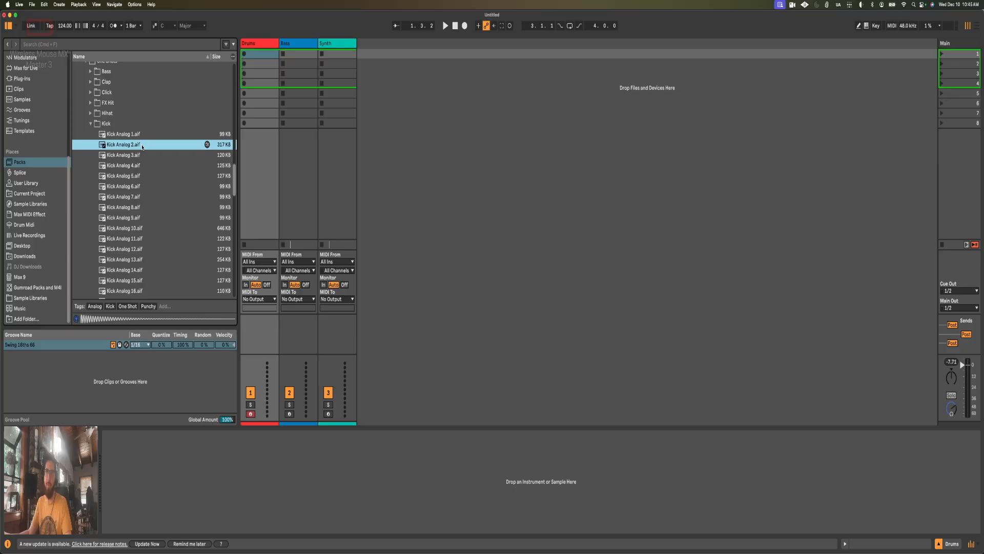
Step: Load the Kick Analog 2.aif sample as an instrument on the Drums track
scroll(143, 147, down, 6)
scroll(139, 231, down, 6)
scroll(142, 251, up, 8)
scroll(142, 252, up, 5)
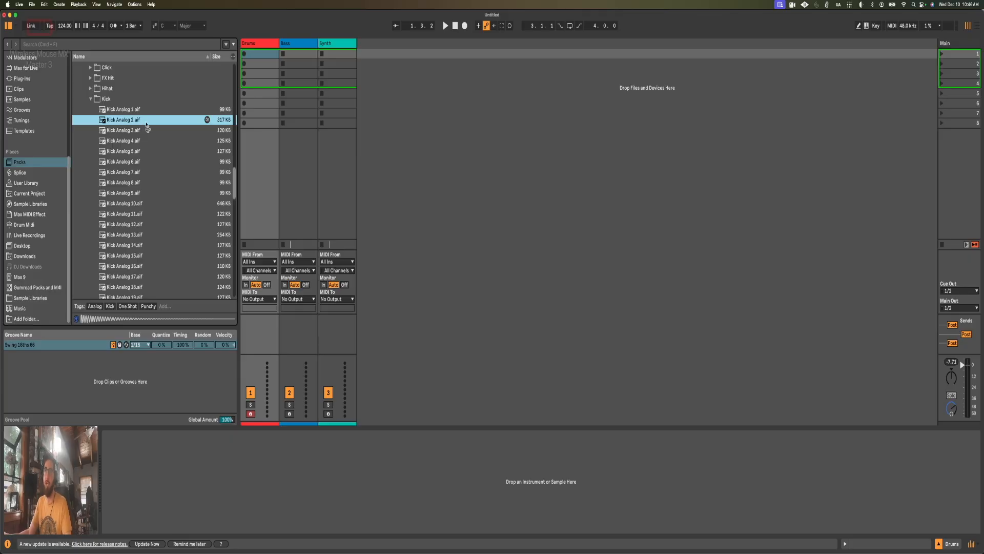
drag(147, 122, 193, 478)
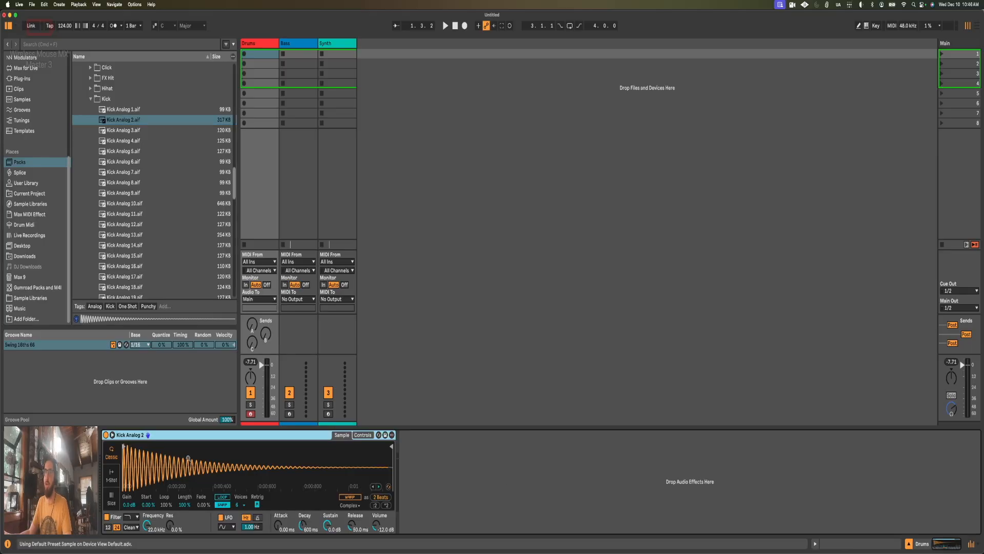
Step: Group the Kick Analog 2 instrument into a Drum Rack and convert the rack's Simpler to Drum Sampler
right_click(176, 436)
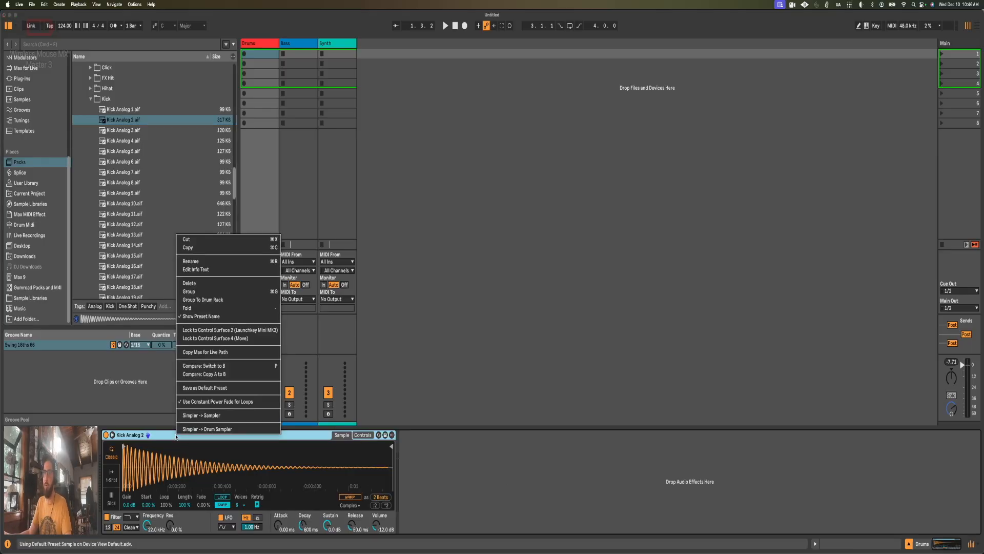
click(207, 301)
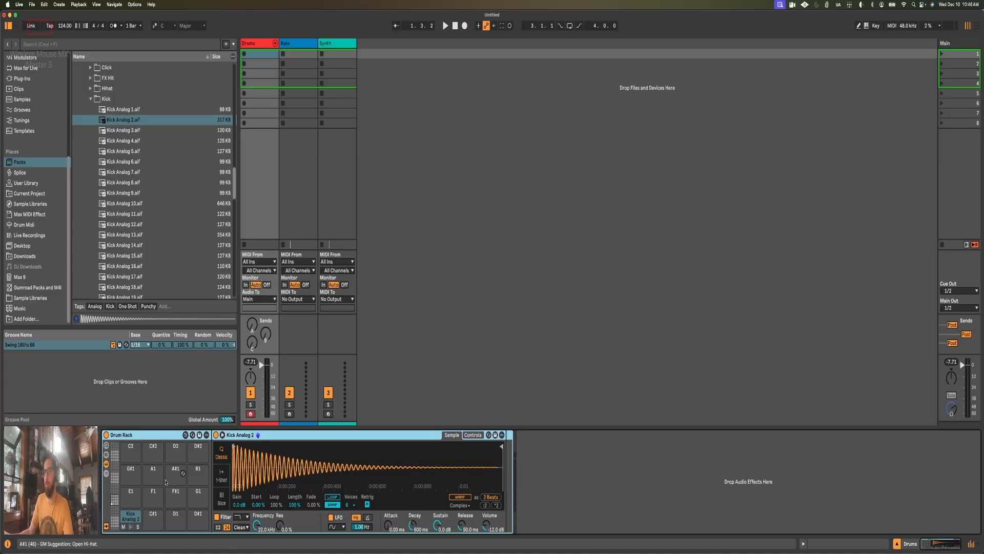
right_click(147, 435)
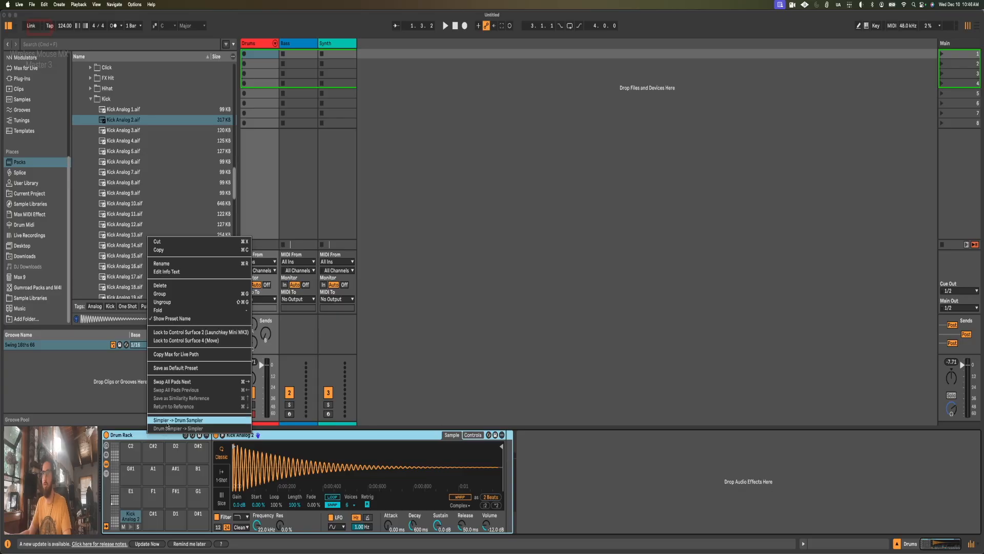
click(167, 421)
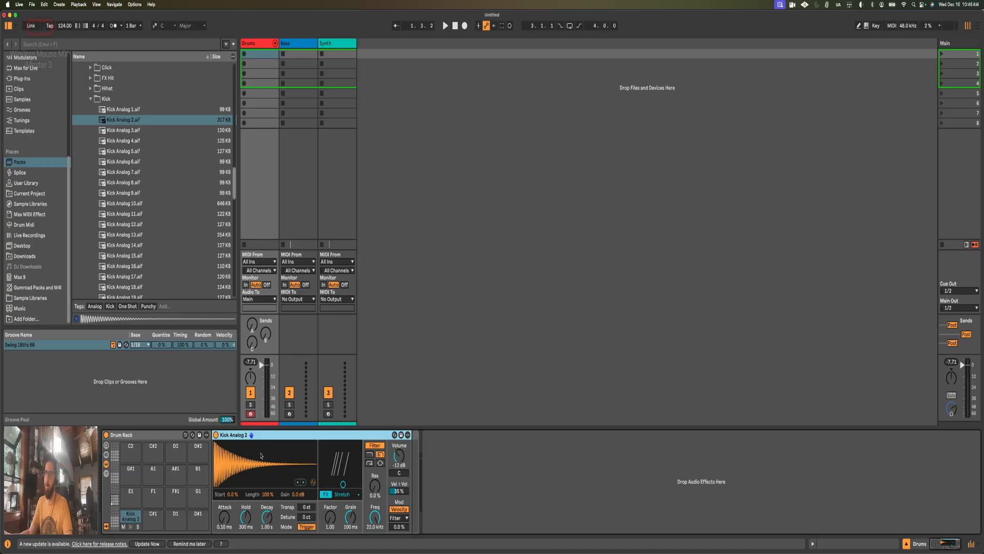
Step: Create a one-bar MIDI clip in the Drums track's first slot with a Kick Analog 2 note on every beat and audition it
double_click(261, 54)
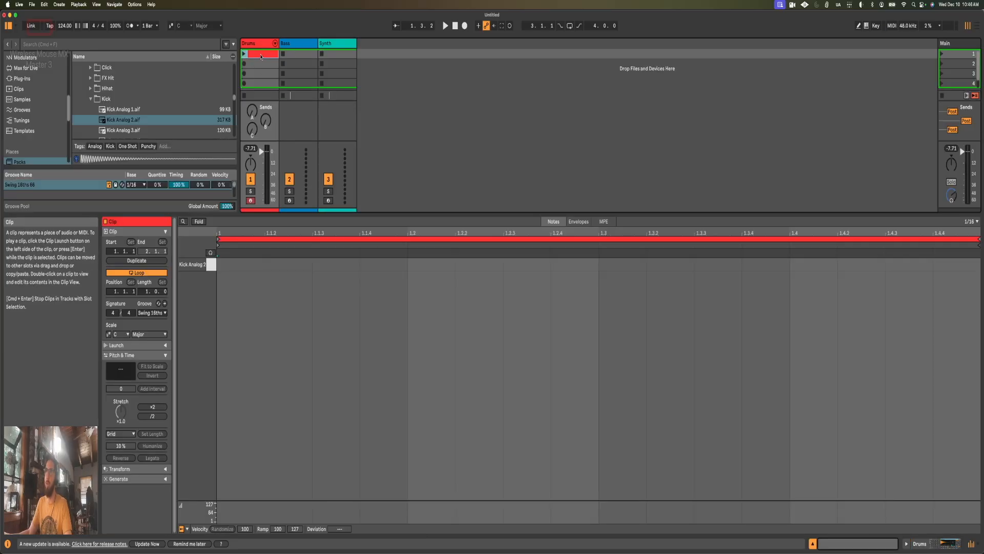
double_click(241, 264)
click(440, 266)
double_click(441, 266)
double_click(636, 267)
double_click(815, 266)
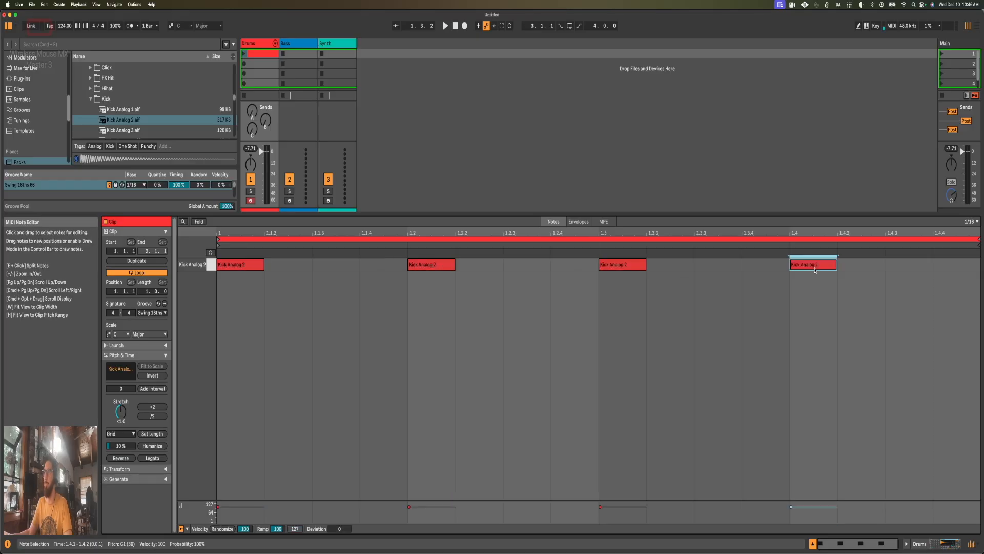
click(245, 54)
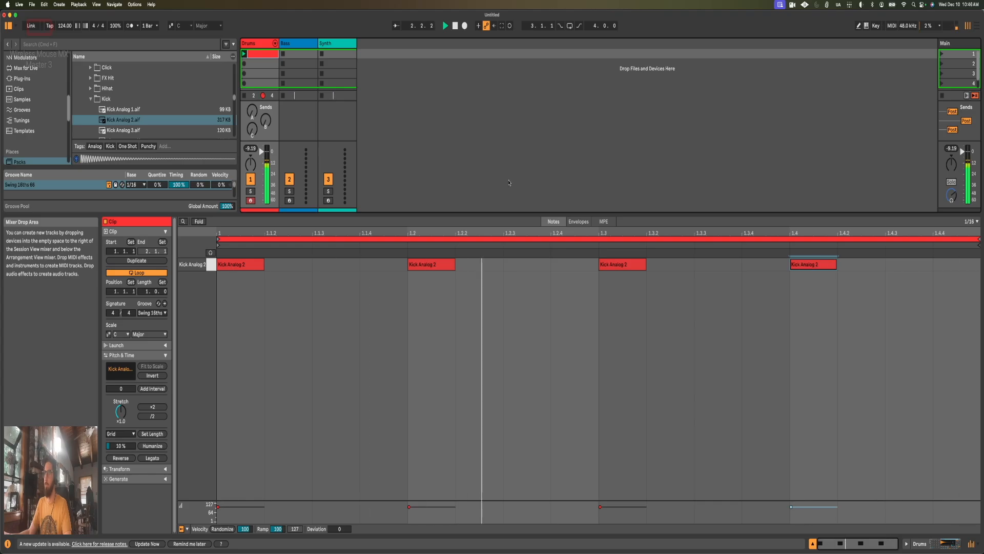
key(space)
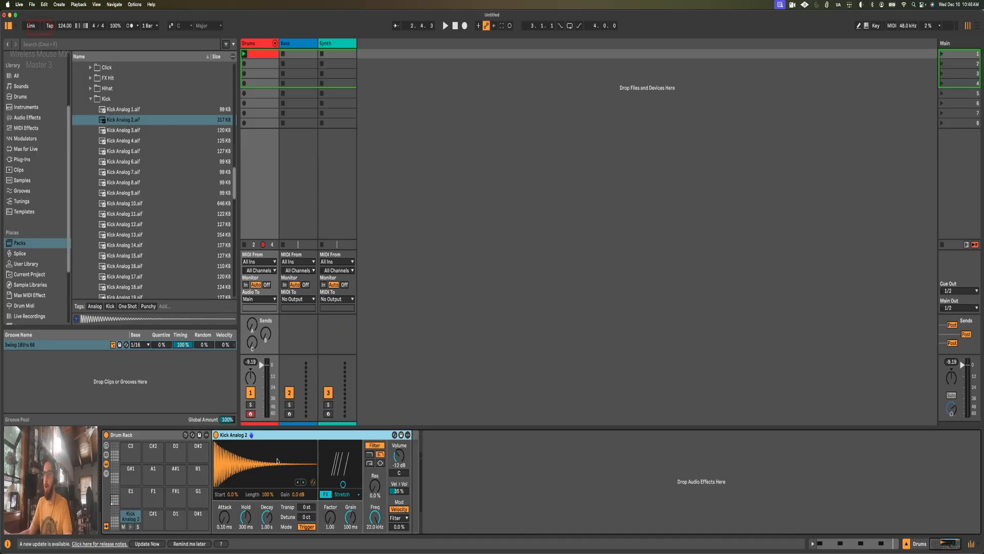
Step: Shorten the kick's Decay to 27.6 ms while auditioning the clip, and switch its playback mode to Gate
drag(267, 516, 266, 549)
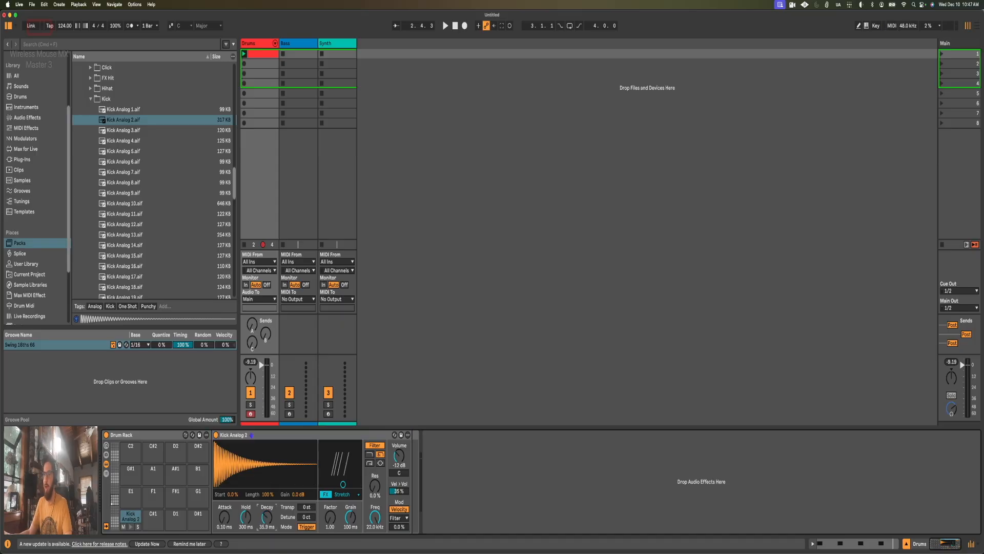
key(space)
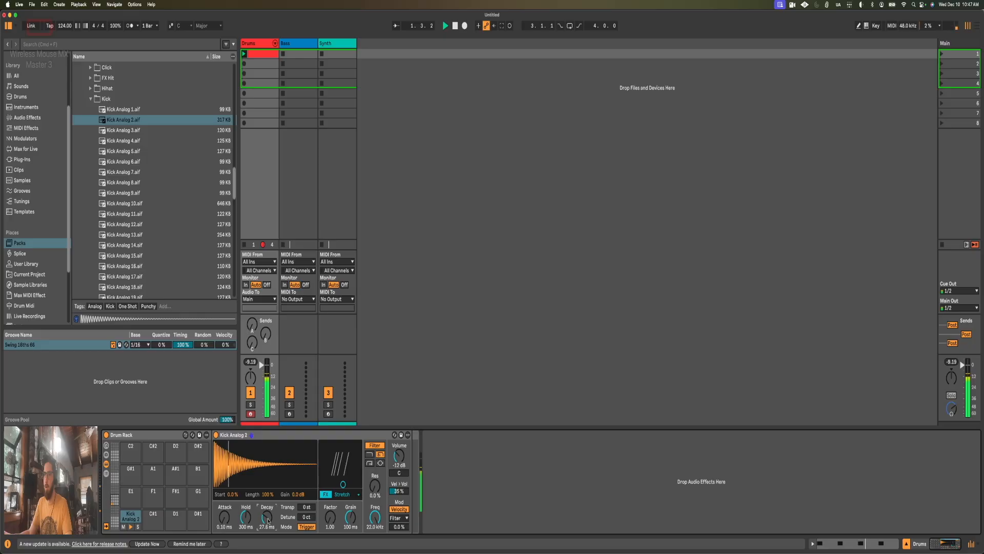
key(space)
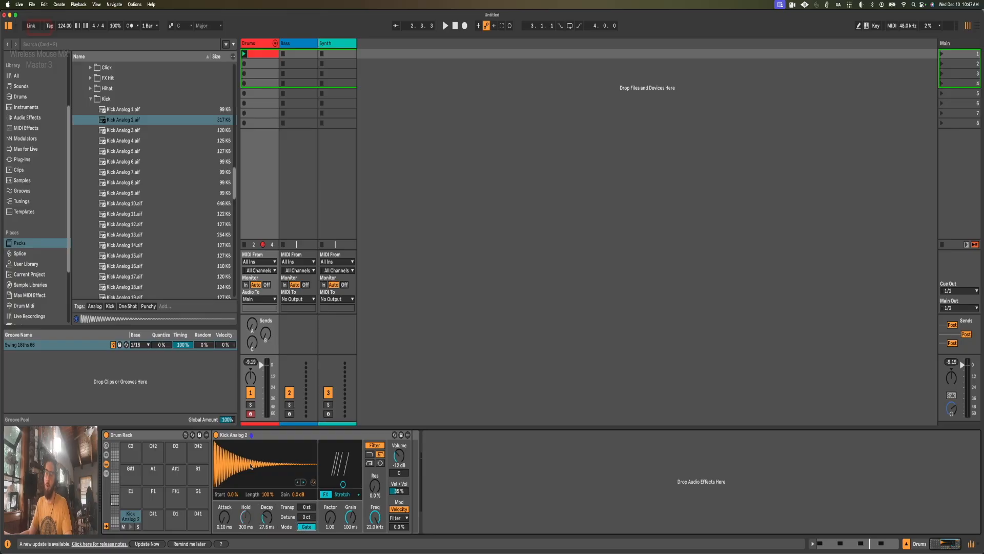
Step: Check the kick notes in the clip, then raise the kick's Decay to about 206 ms during playback
key(shift+Tab)
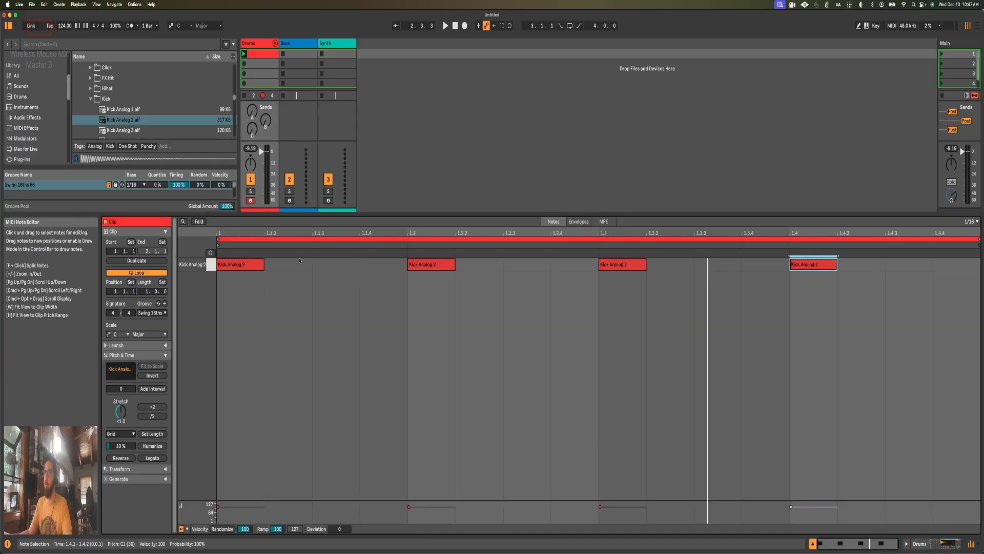
key(shift+Tab)
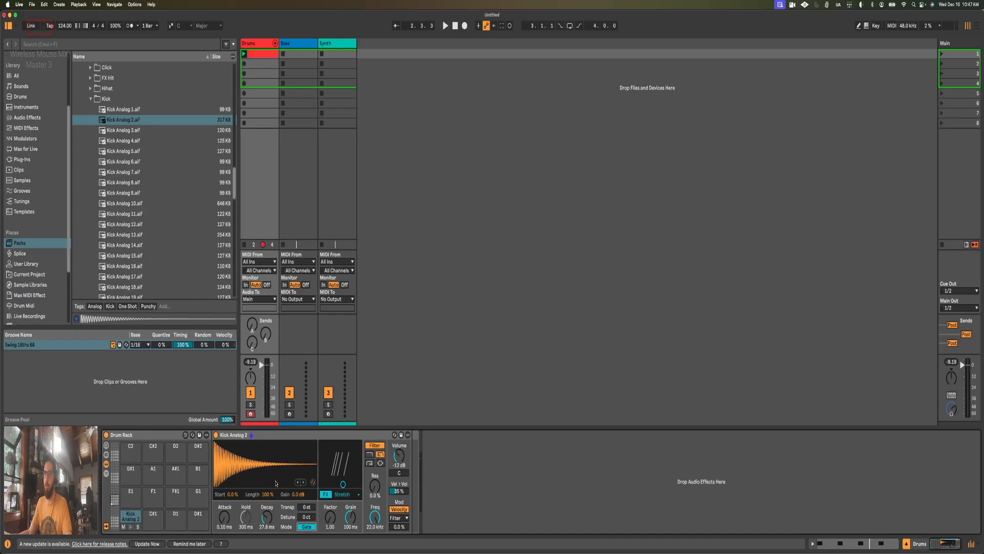
key(space)
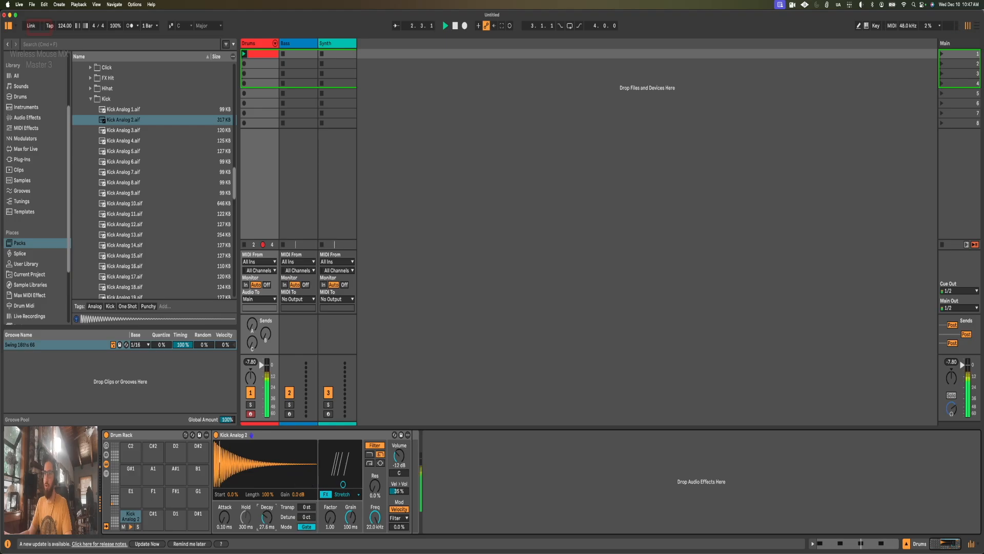
drag(267, 517, 267, 500)
key(space)
Step: Lengthen the clip's beat 4 kick note to almost two sixteenths and listen to the difference in Gate mode
key(shift+Tab)
click(293, 366)
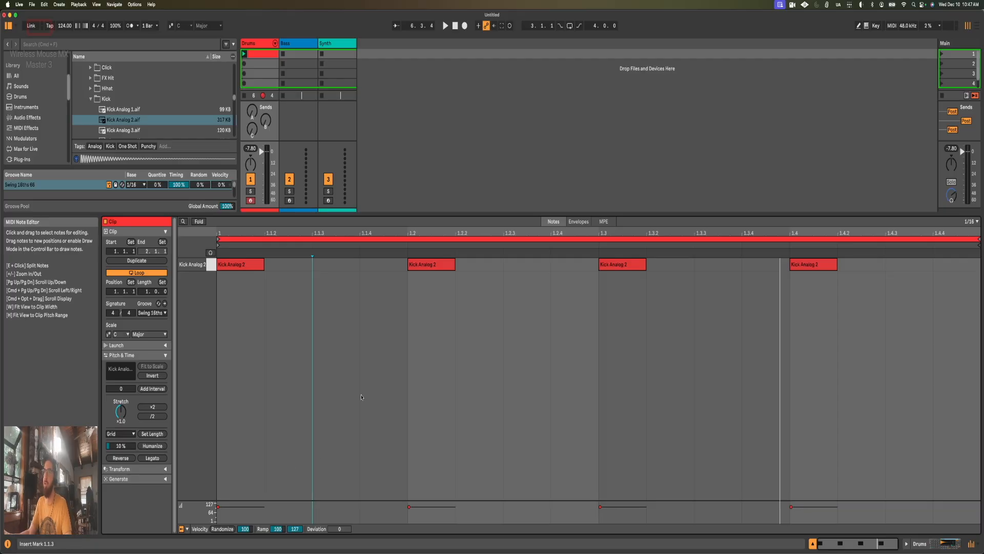
drag(836, 264, 875, 262)
key(space)
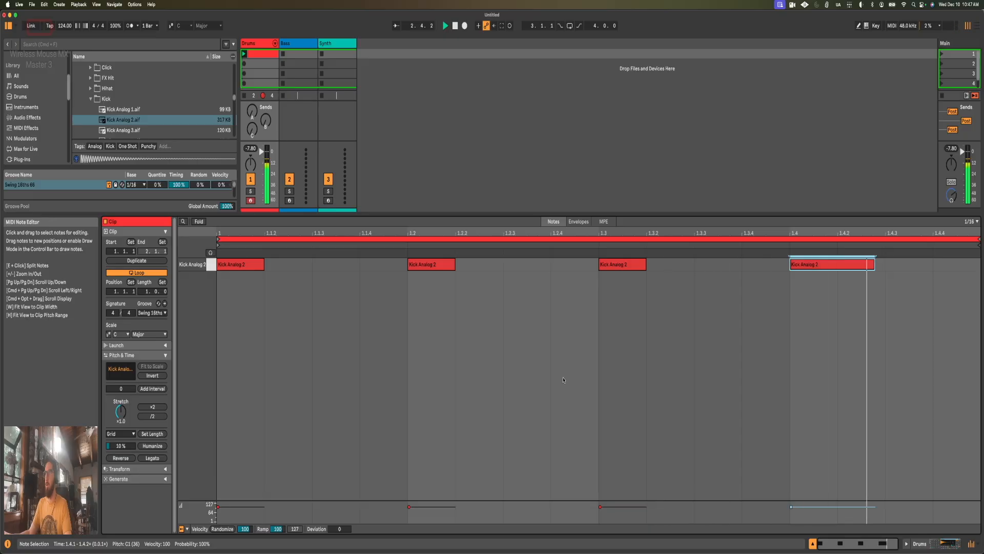
click(816, 279)
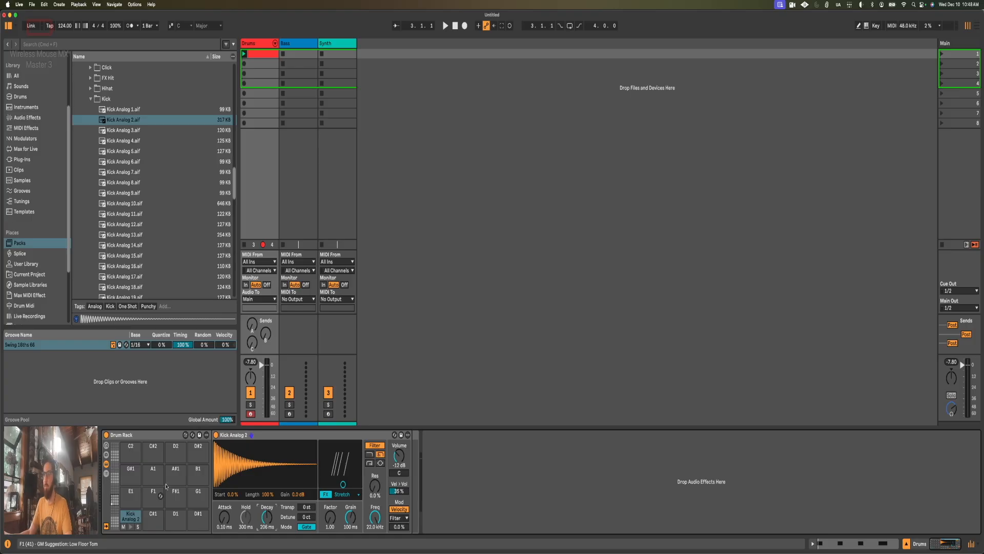
Step: Collapse the Kick folder, expand the Hihat folder, and preview its samples from Hats Noise Ring through the Hihat Brush sounds
click(91, 99)
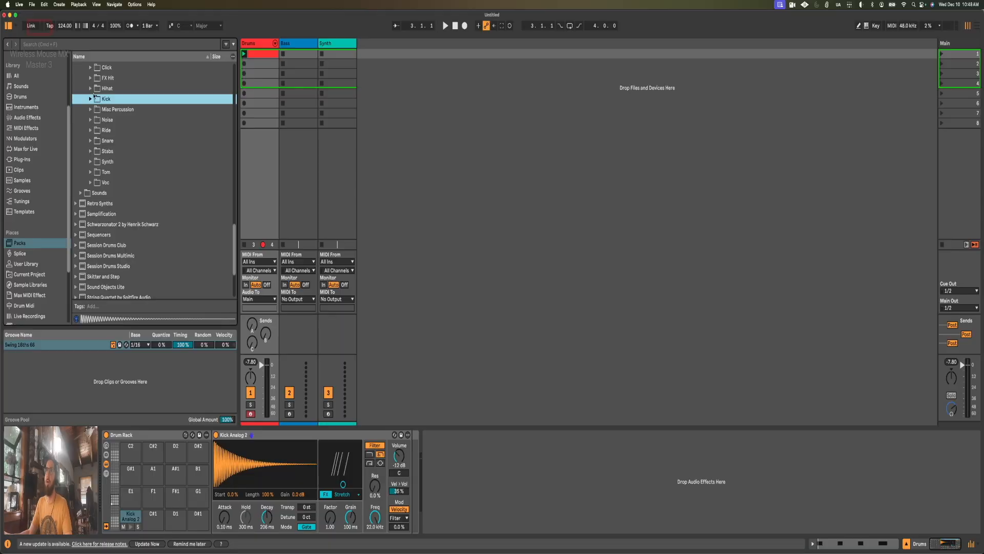
click(90, 89)
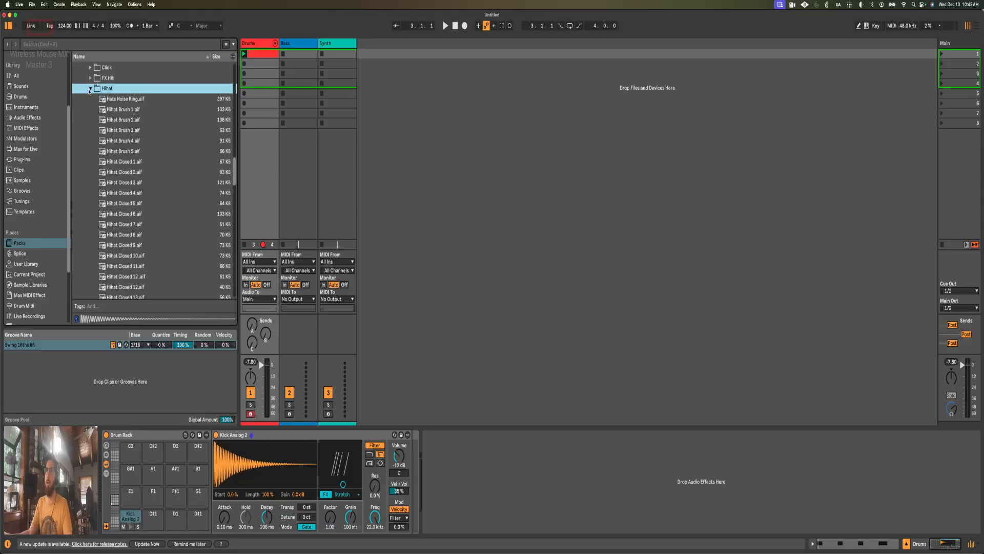
scroll(137, 103, up, 1)
click(136, 105)
key(Down)
key(Down)
key(Down)
key(Down)
key(Down)
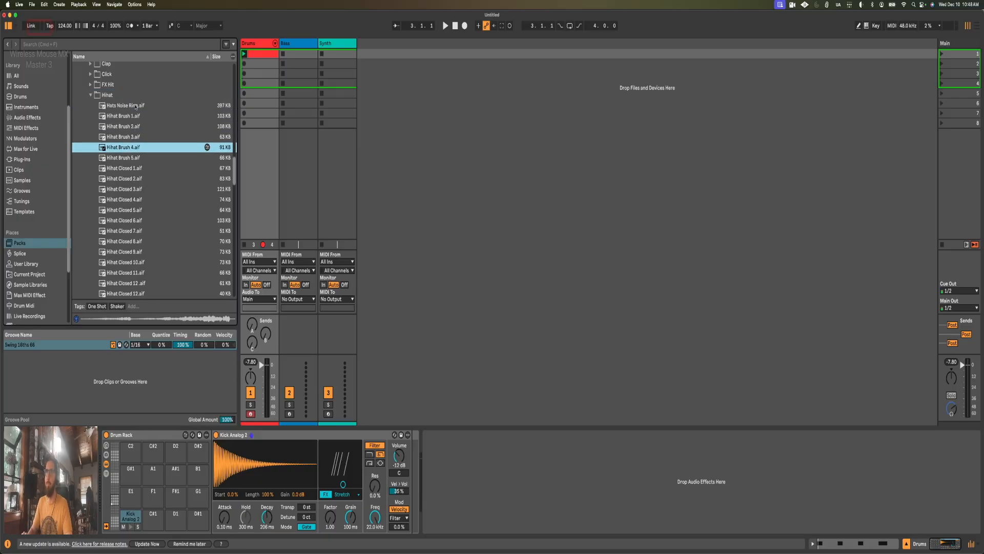
key(Up)
key(Up)
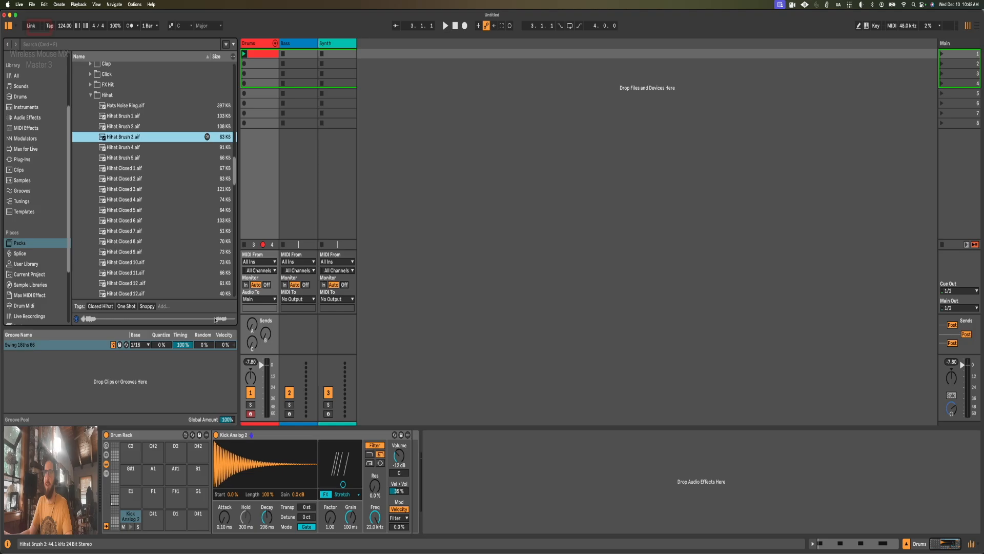
Step: Add Hihat Brush 3.aif to the Drum Rack's G#1 pad and trim the sample's end to about 36% of its length
drag(120, 141, 131, 470)
drag(502, 446, 328, 446)
Step: Convert the Hihat Brush 3 Simpler to Drum Sampler and audition its pad
right_click(316, 435)
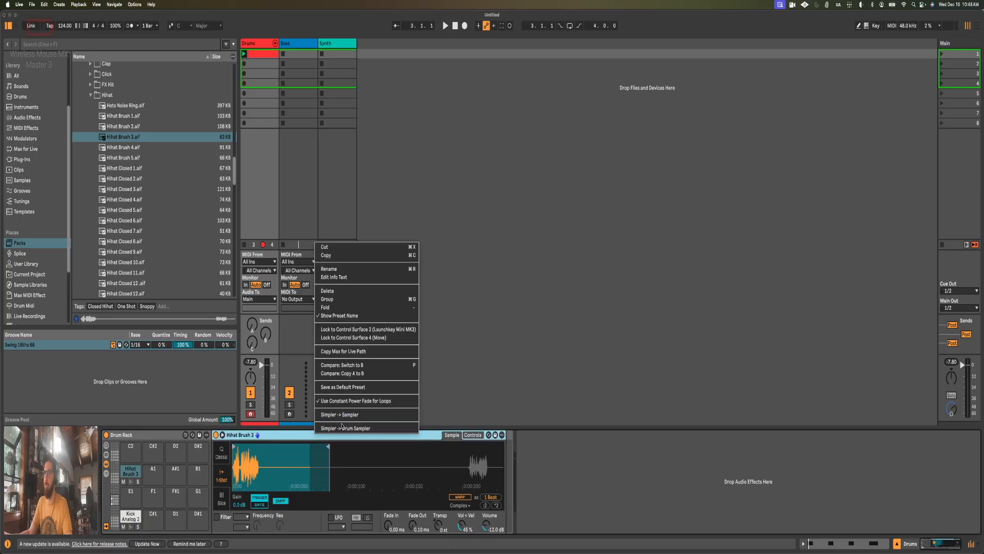
click(342, 427)
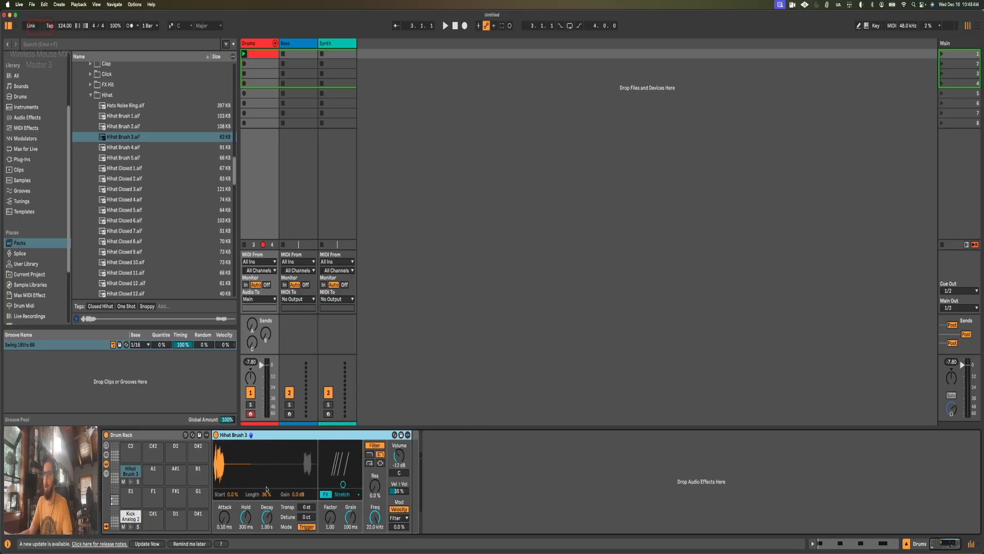
click(130, 482)
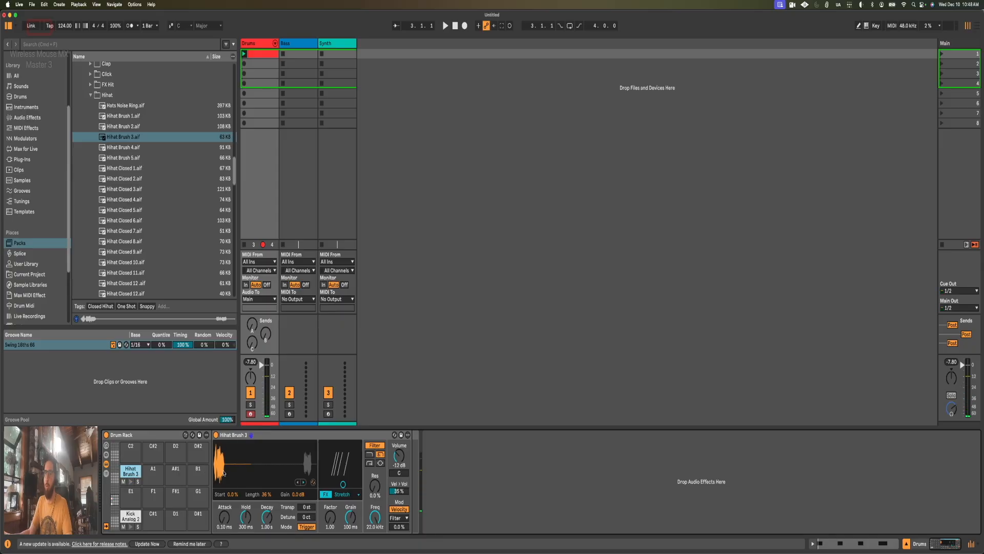
Step: Enter four Hihat Brush 3 sixteenth notes across beat 1 on the 1/16 grid and check the clip's groove options
key(shift+Tab)
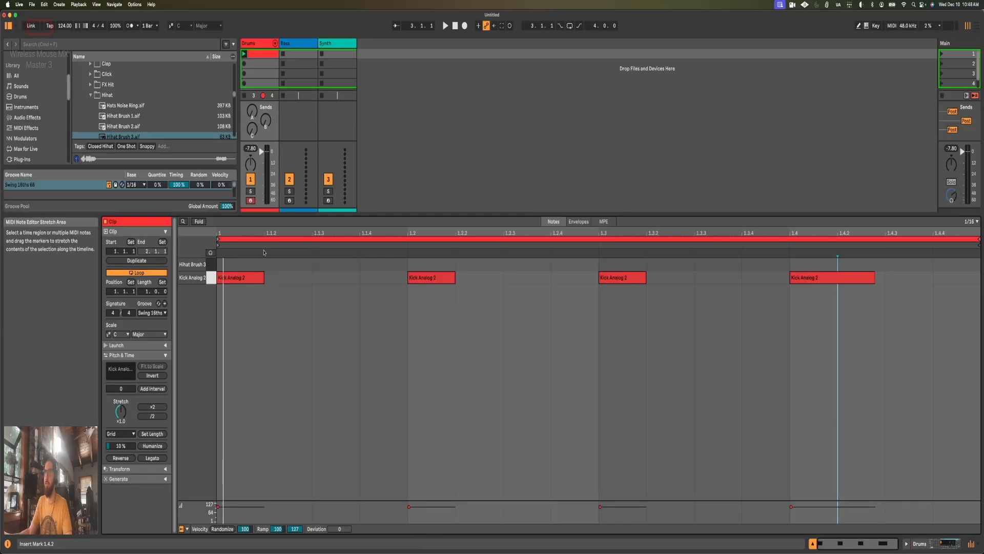
right_click(249, 266)
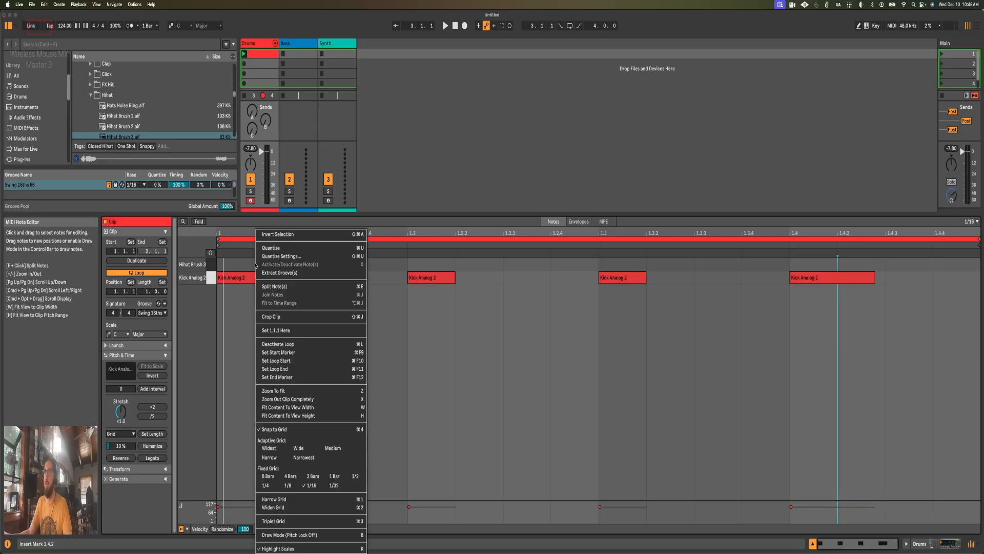
click(311, 486)
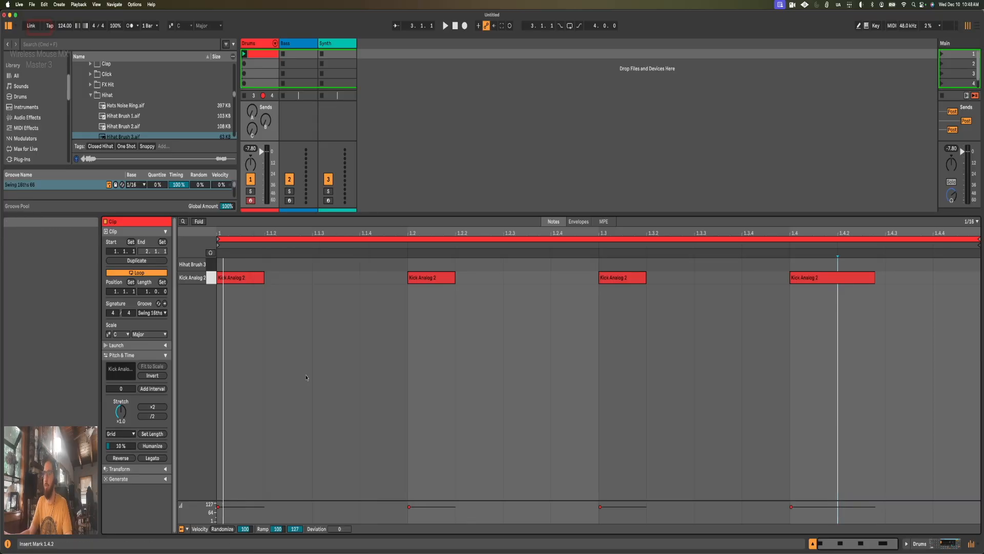
double_click(246, 264)
double_click(287, 265)
key(super+d)
key(super+d)
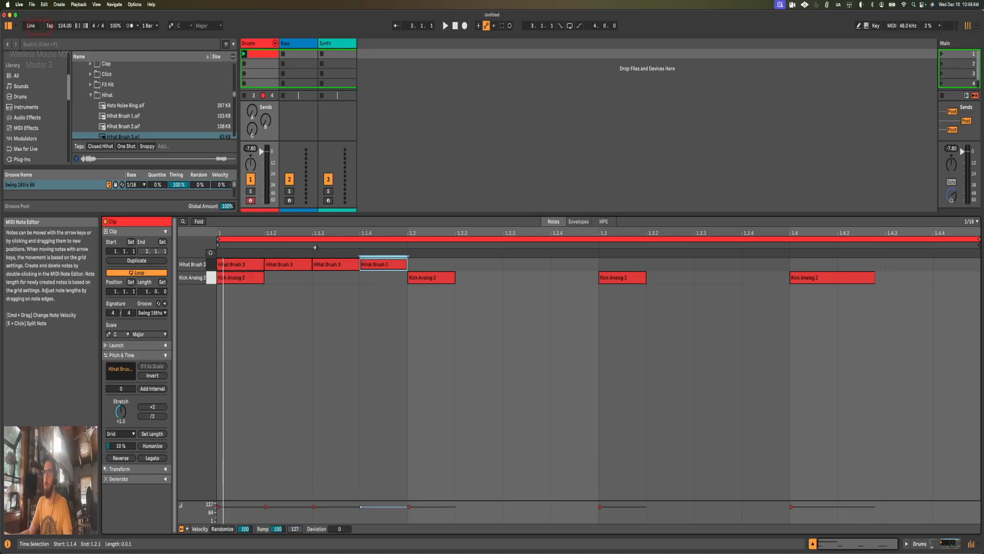
click(150, 313)
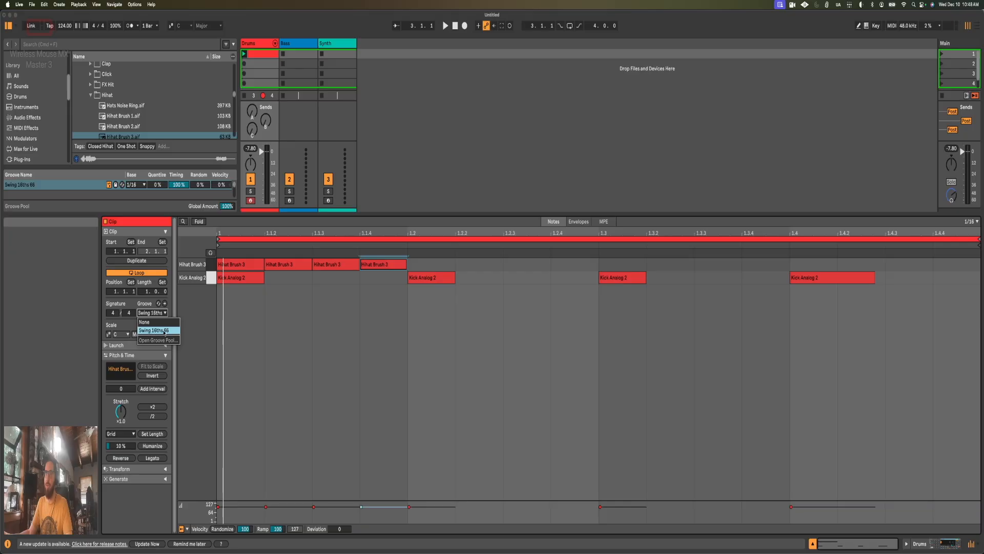
click(346, 328)
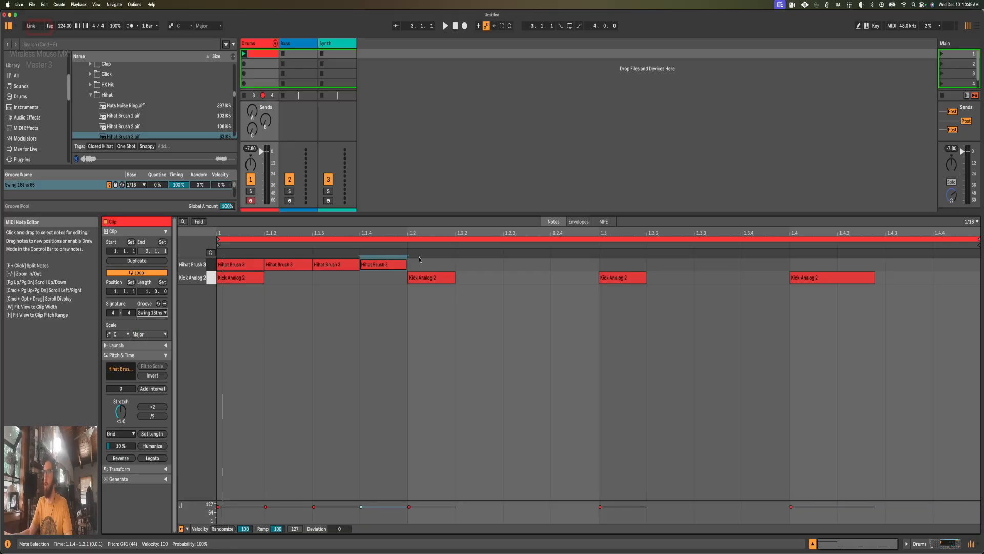
Step: Duplicate the four Hihat Brush 3 notes across the rest of the bar and play back the pattern
drag(419, 260, 220, 260)
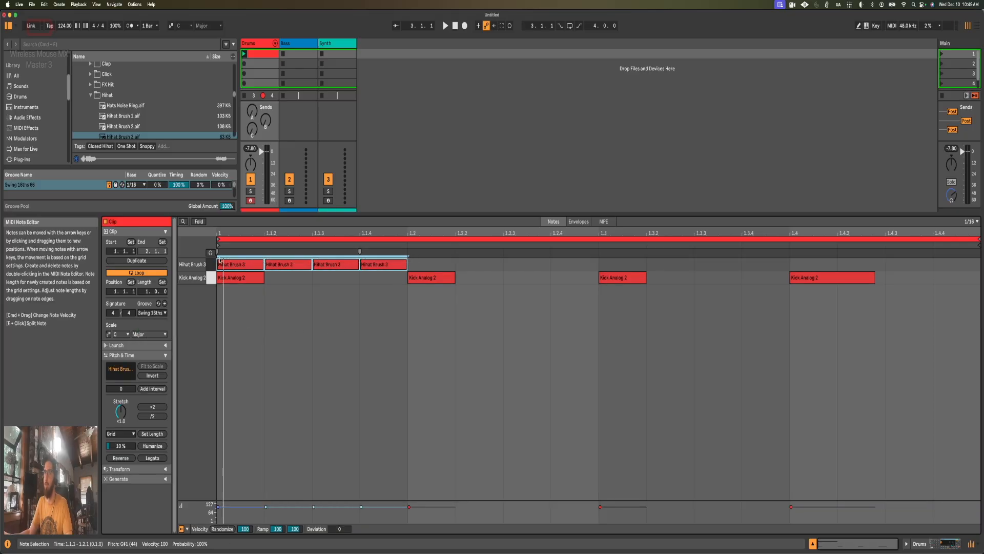
key(super+d)
key(super+d)
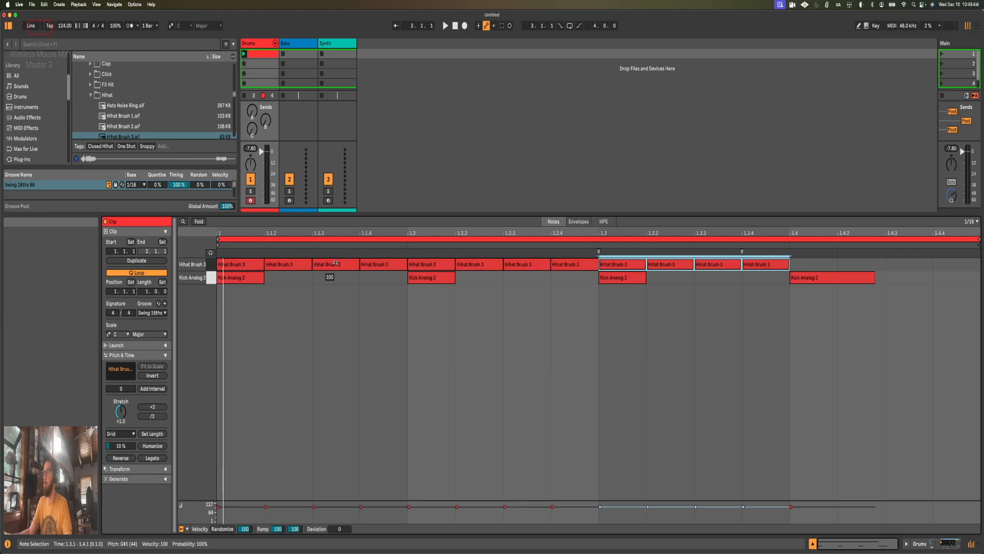
key(super+d)
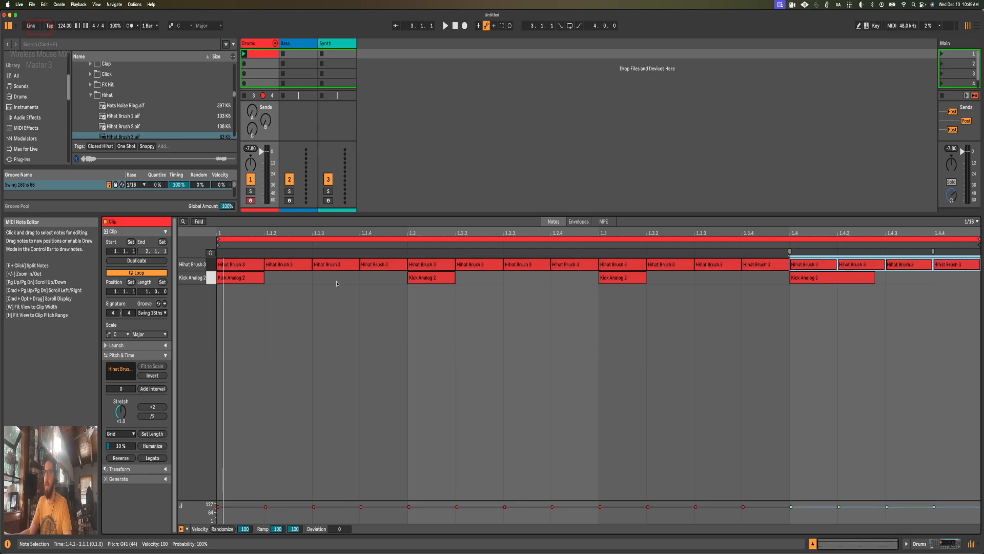
click(336, 283)
key(space)
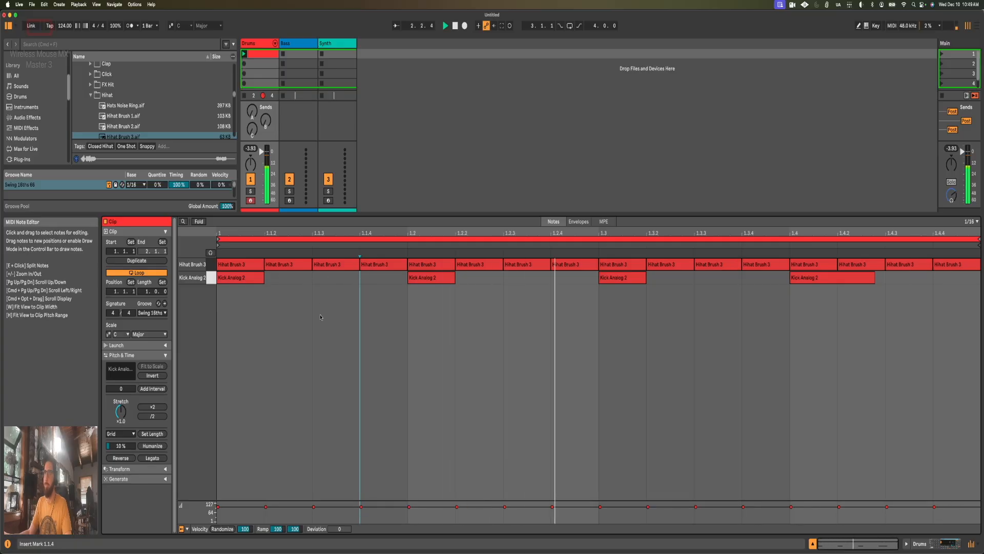
key(space)
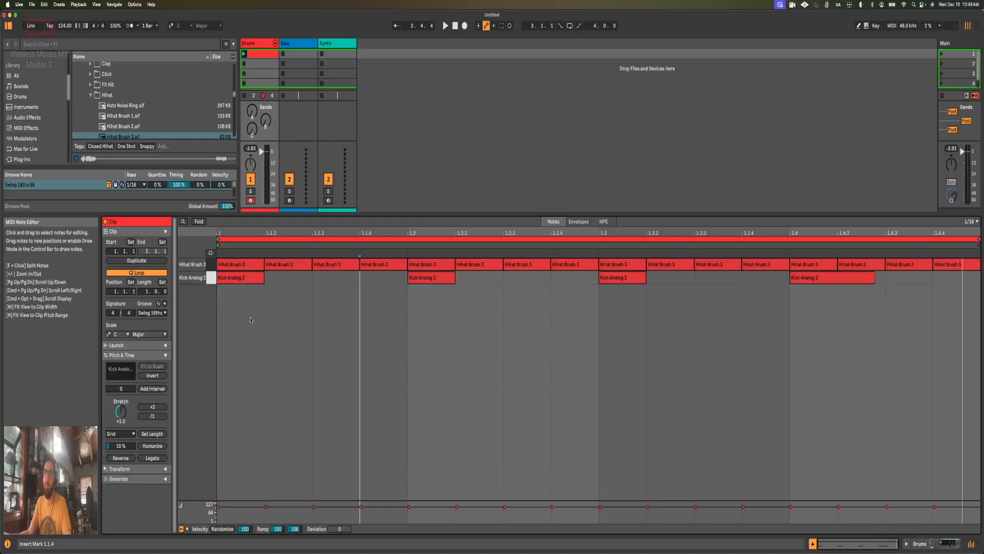
Step: Lower the filter frequency of the Hihat Brush 3 Drum Sampler to 5.08 kHz while playing the pattern
key(shift+Tab)
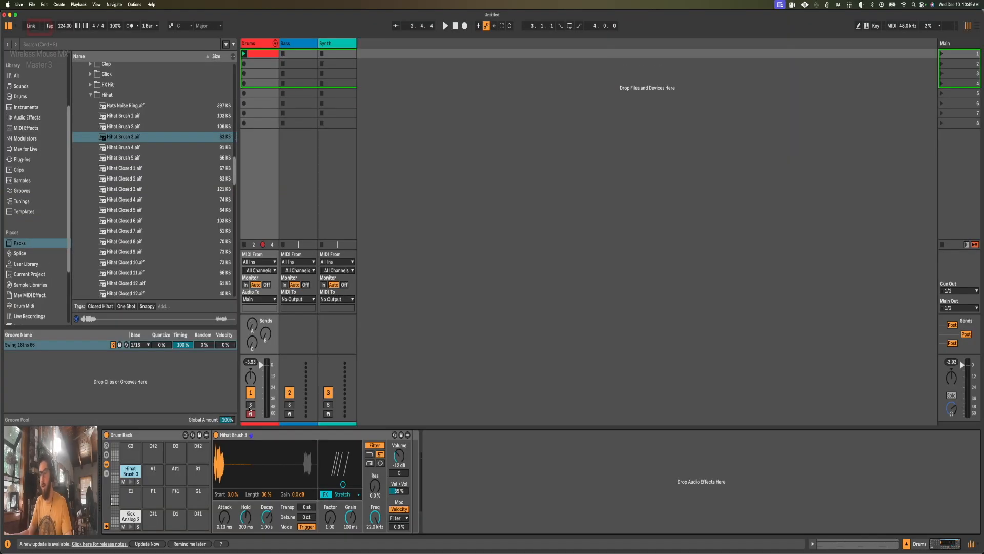
click(375, 514)
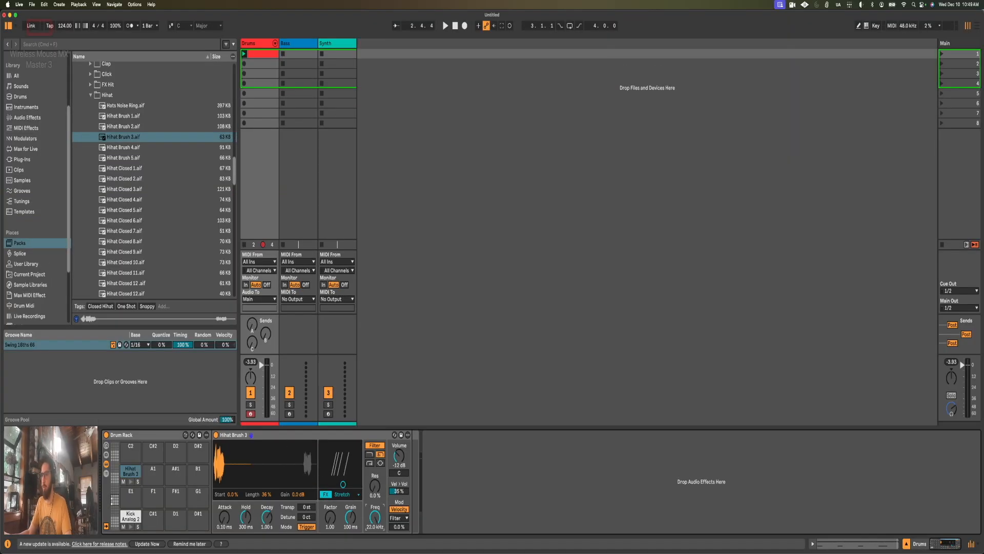
key(Tab)
key(Tab)
key(space)
drag(375, 514, 375, 522)
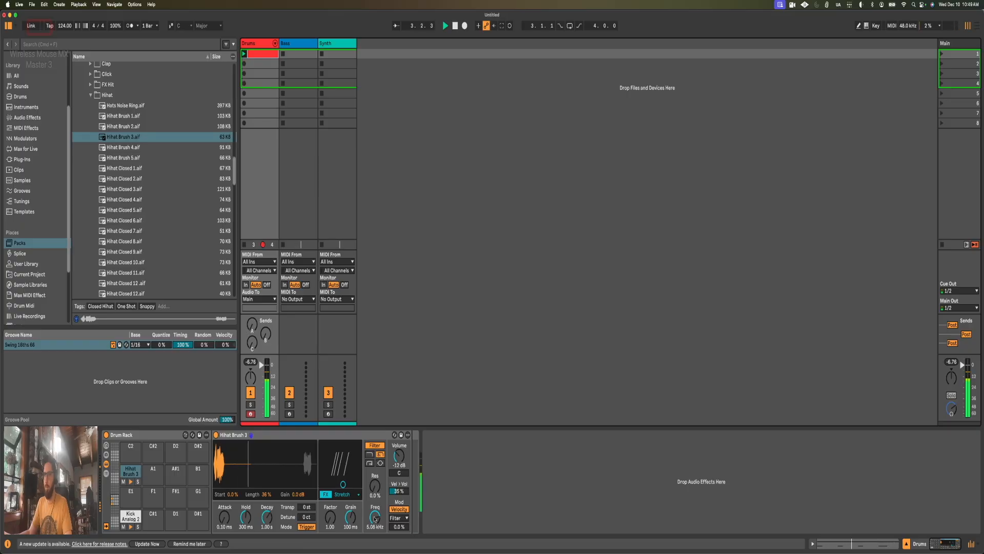
Step: Lower the velocities of several Hihat Brush 3 notes across beats 1 to 3, setting the 1.3.2 note to 64
key(shift+Tab)
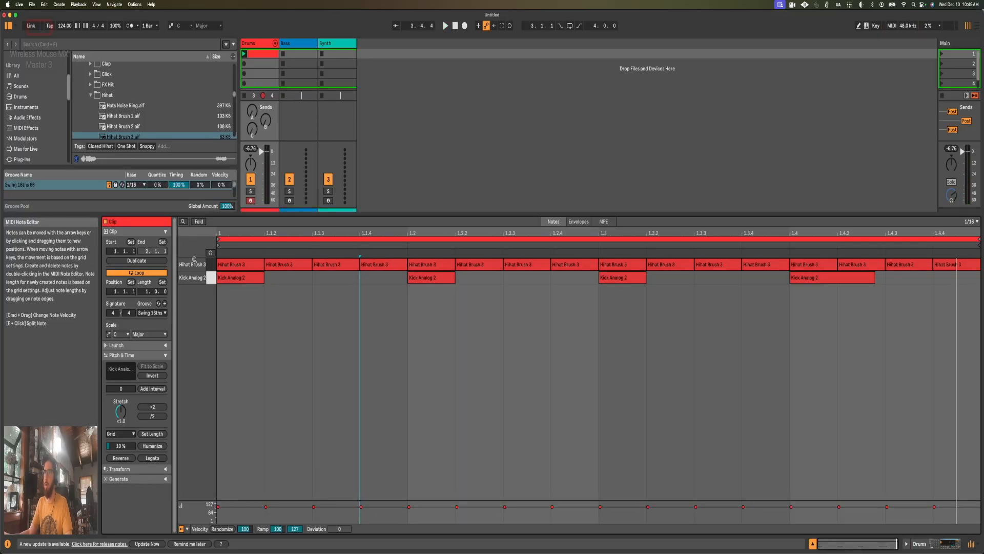
click(225, 266)
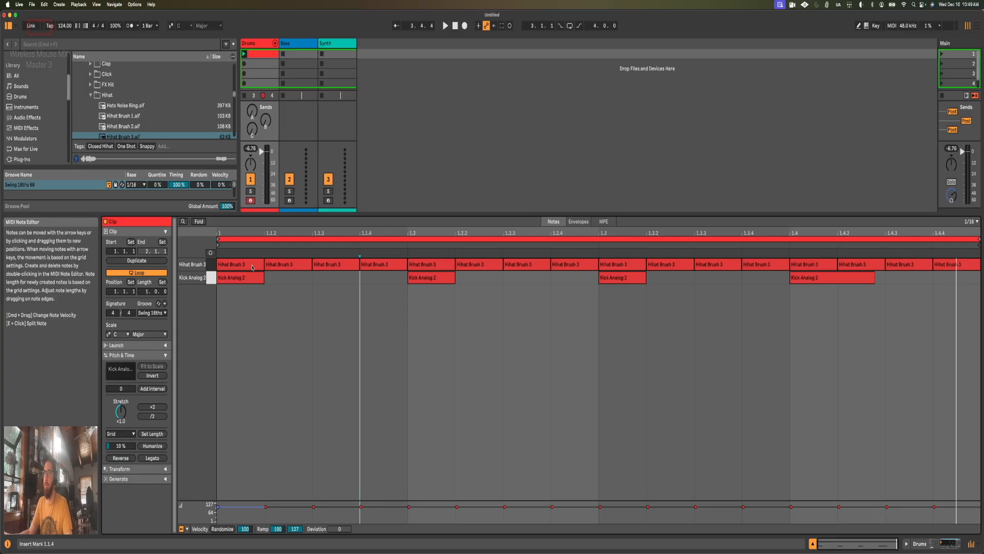
mouse_move(252, 264)
mouse_down()
mouse_move(252, 312)
mouse_move(252, 269)
mouse_move(281, 288)
mouse_up()
mouse_move(347, 264)
mouse_down()
mouse_move(347, 274)
mouse_move(367, 254)
mouse_move(367, 266)
mouse_up()
drag(428, 264, 467, 276)
drag(527, 264, 615, 271)
click(613, 265)
drag(675, 270, 676, 279)
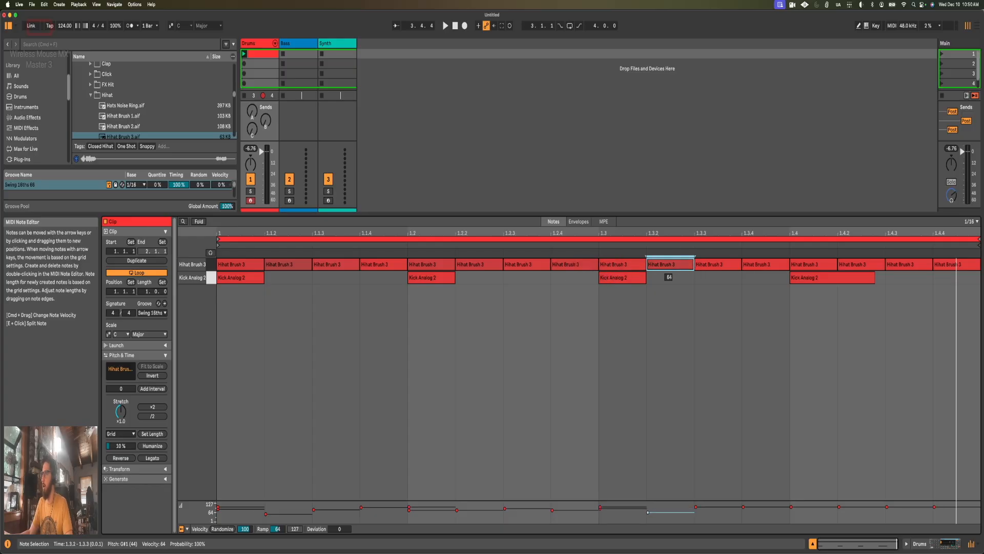
Step: Set the Hihat Brush 3 note velocities to 84 at 1.3.4, 91 at 1.4.2 and 74 at 1.4.4, and play back the pattern
drag(751, 267, 751, 270)
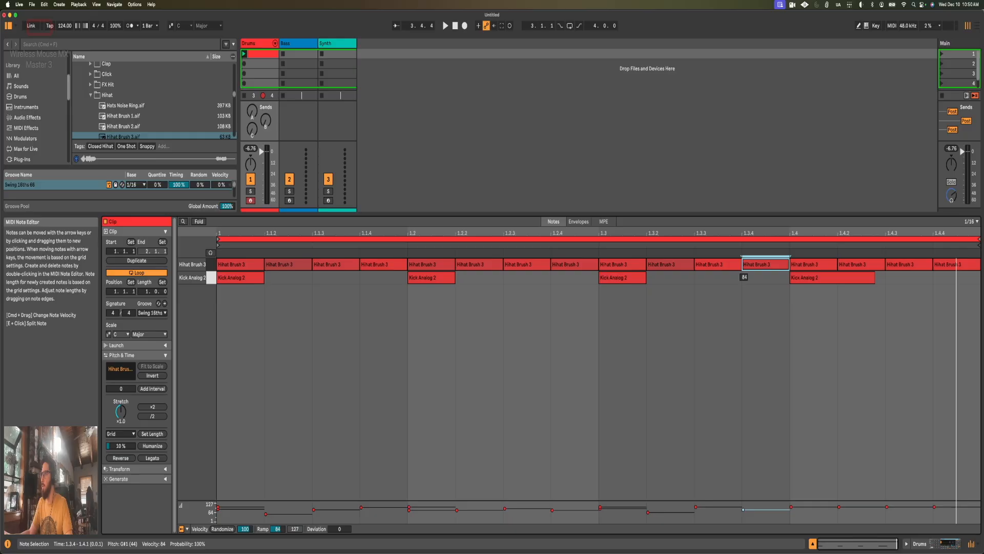
drag(860, 265, 860, 270)
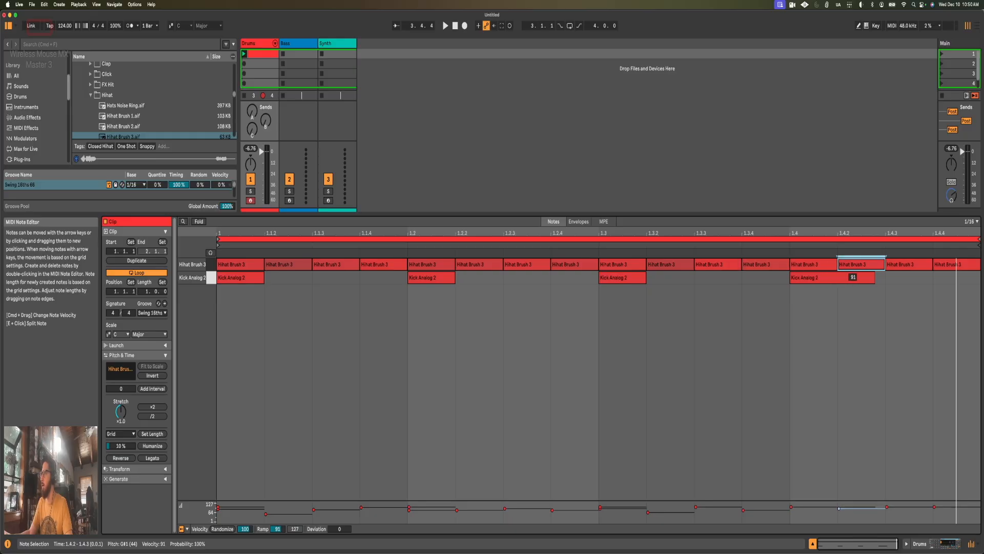
drag(958, 266, 958, 271)
key(space)
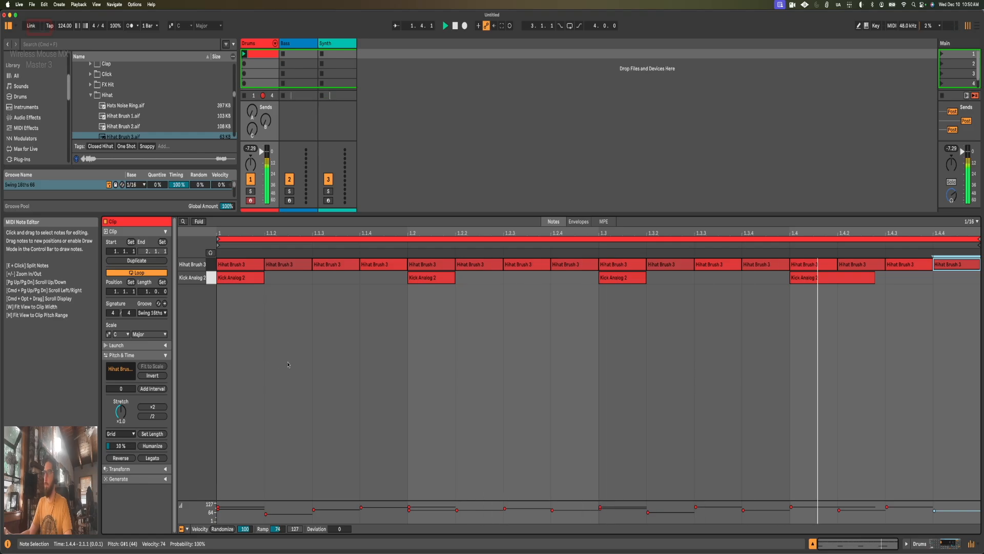
key(space)
Step: Set Hihat Brush 3's velocity modulation of the filter to 50% while auditioning, keeping the filter frequency at 5.08 kHz
key(shift+Tab)
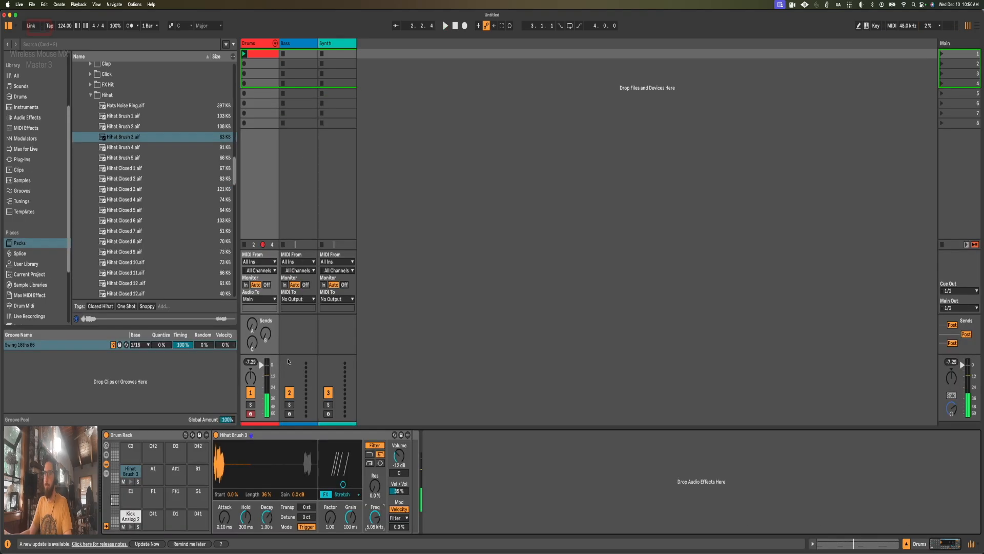
click(400, 518)
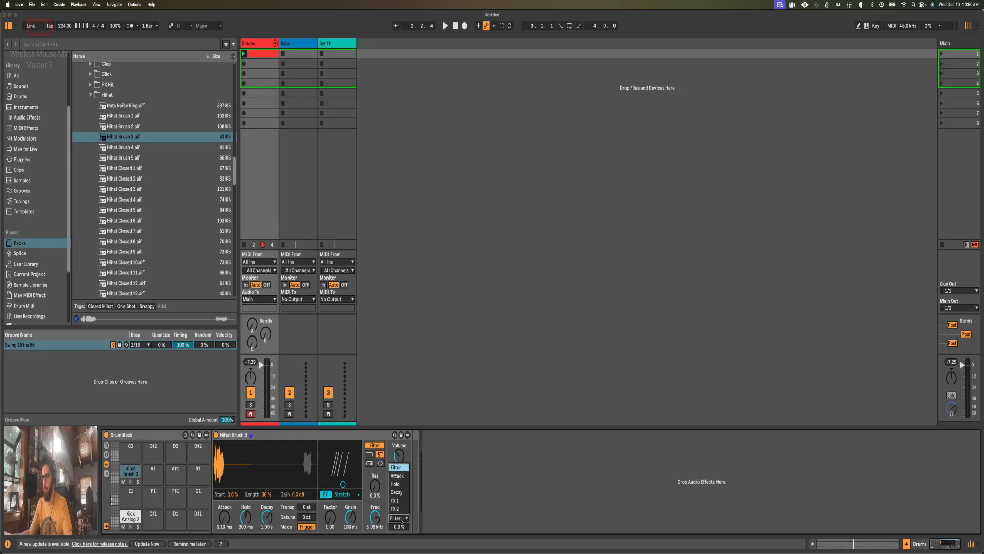
click(402, 521)
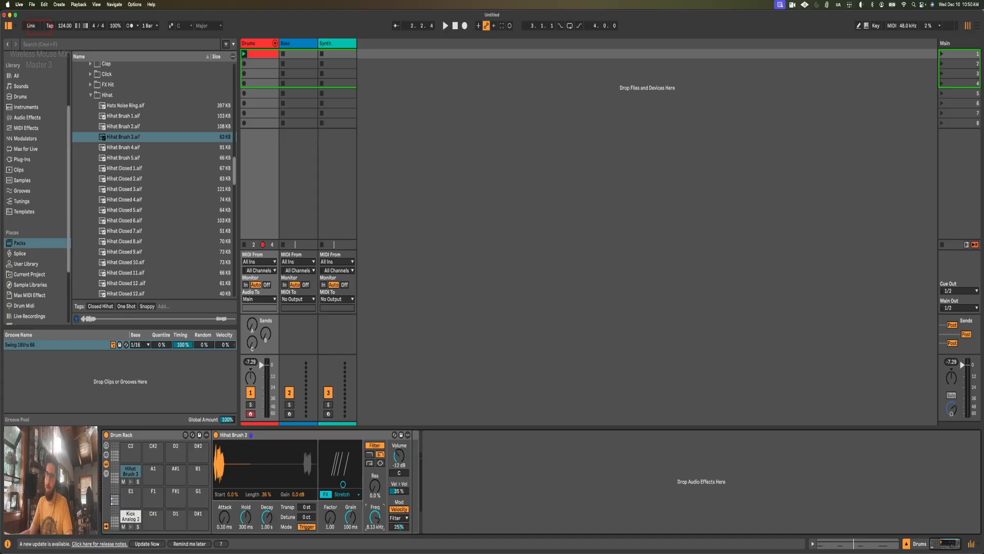
drag(376, 520, 379, 520)
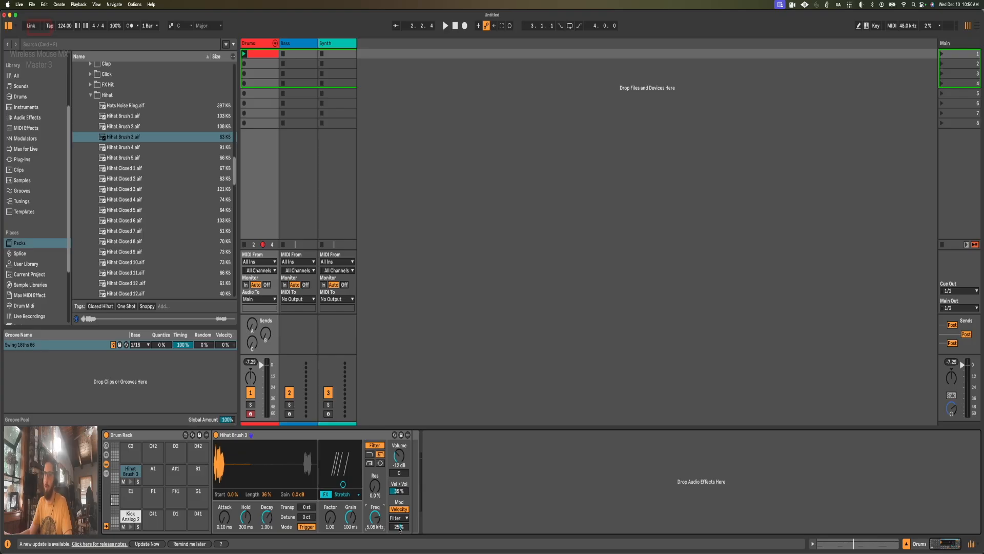
mouse_move(397, 528)
mouse_down()
mouse_move(398, 508)
mouse_move(397, 528)
mouse_move(397, 519)
mouse_up()
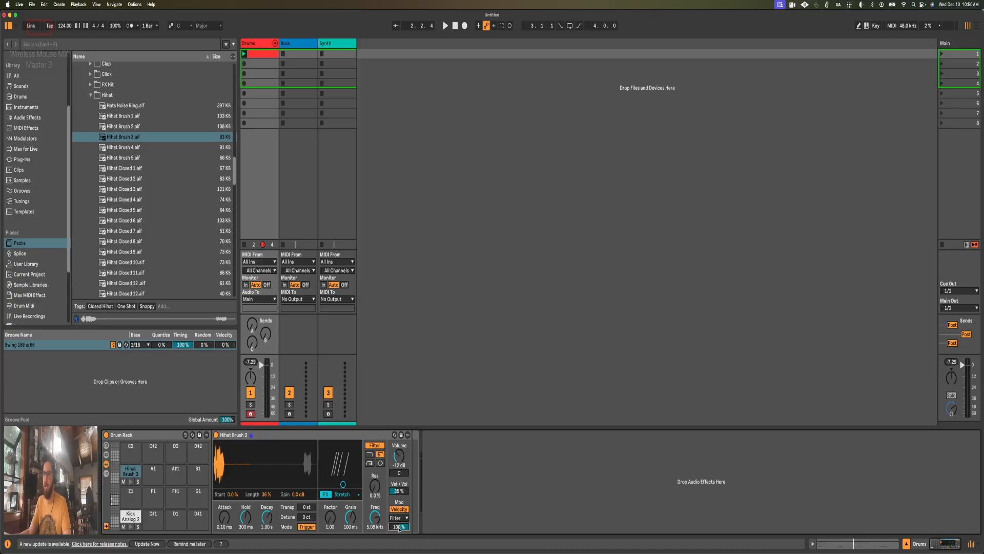
key(space)
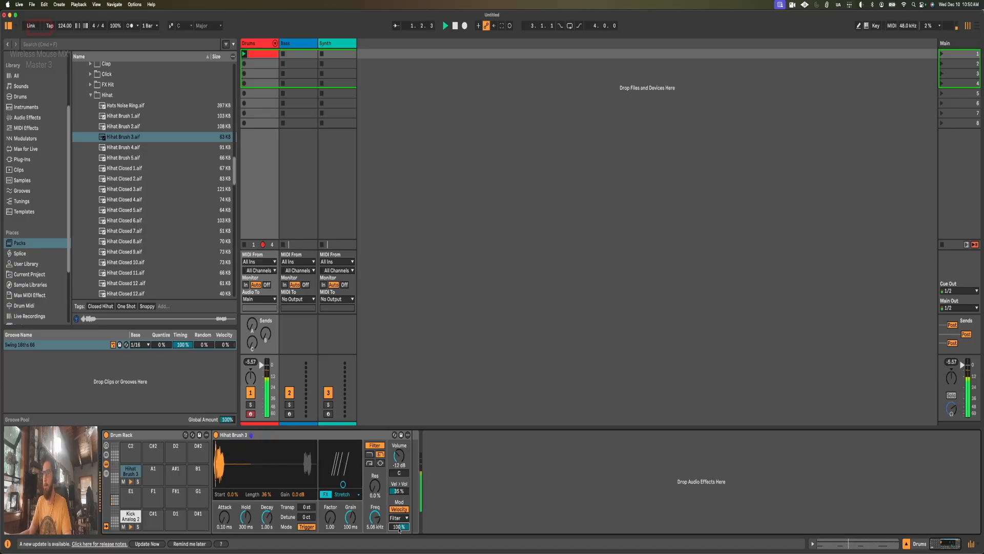
drag(400, 530, 399, 552)
key(space)
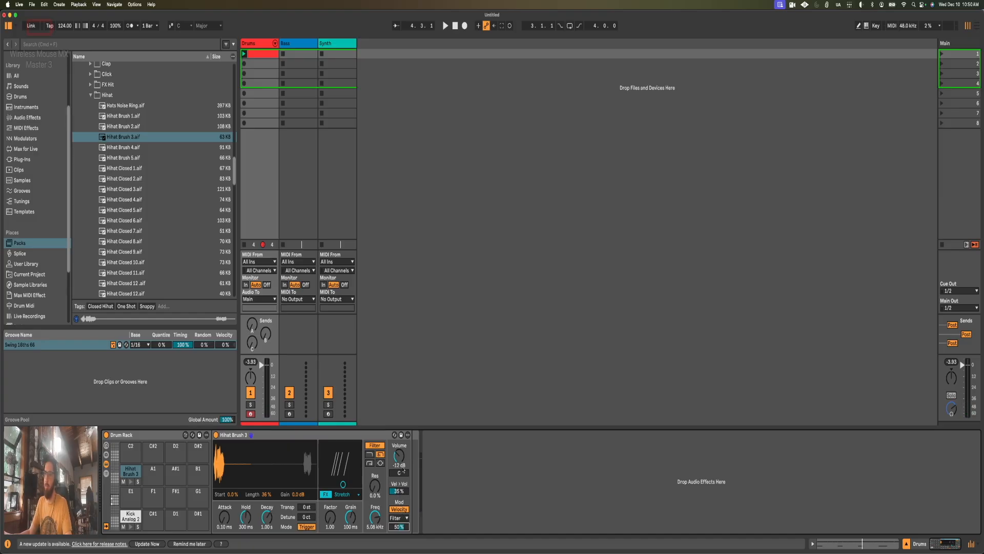
Step: Set Hihat Brush 3's velocity-to-volume amount to 50% and lower its filter frequency to 2.71 kHz during playback
click(401, 492)
key(space)
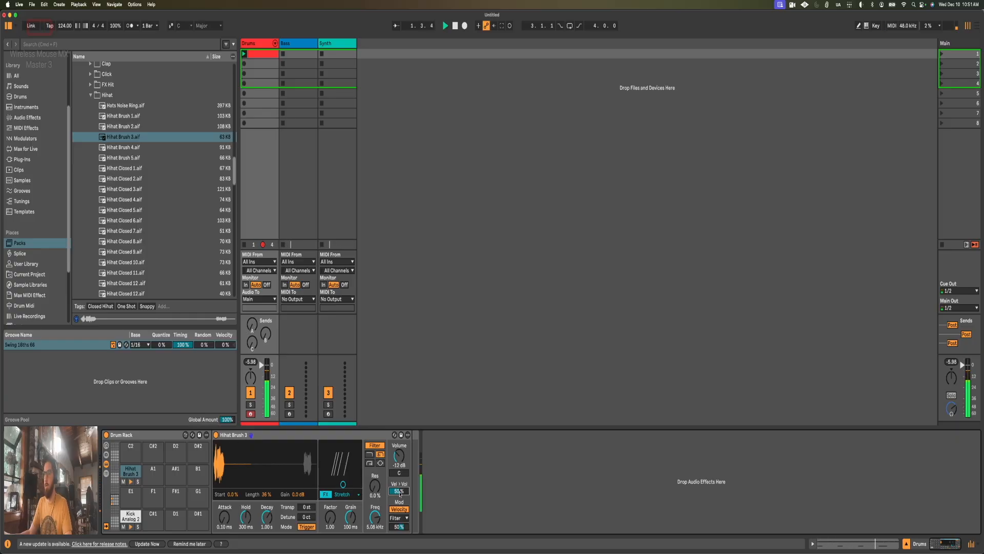
drag(374, 518, 374, 527)
key(space)
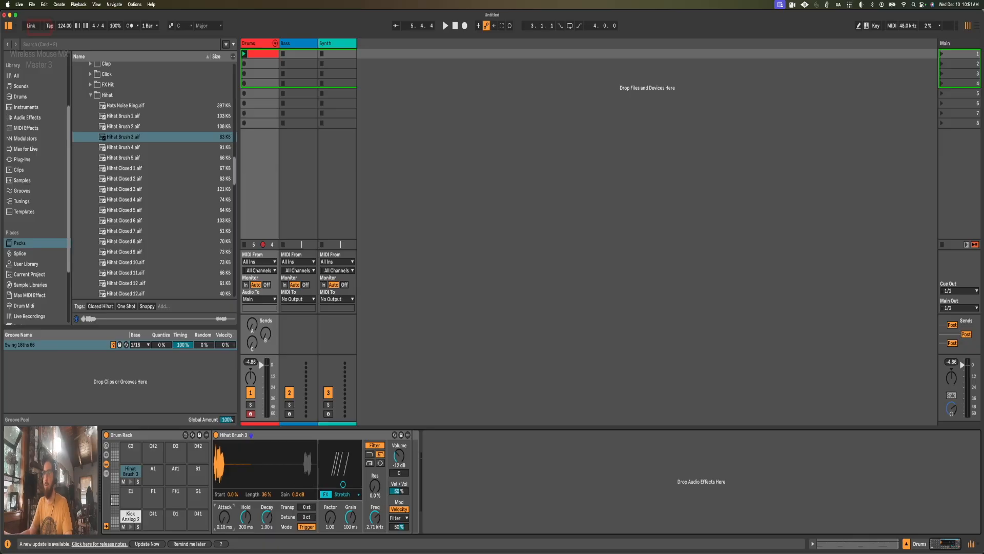
Step: Try longer attack times on Hihat Brush 3 during playback, settling on 6.44 ms
drag(224, 517, 225, 515)
mouse_move(227, 519)
mouse_down()
mouse_move(227, 496)
mouse_move(227, 515)
mouse_up()
key(space)
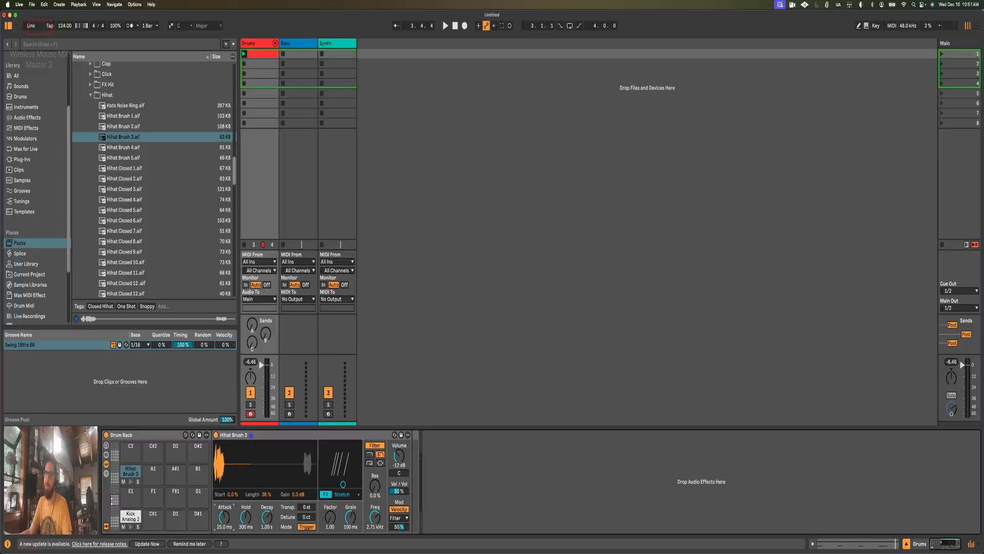
drag(225, 517, 225, 516)
key(space)
drag(225, 516, 225, 518)
key(space)
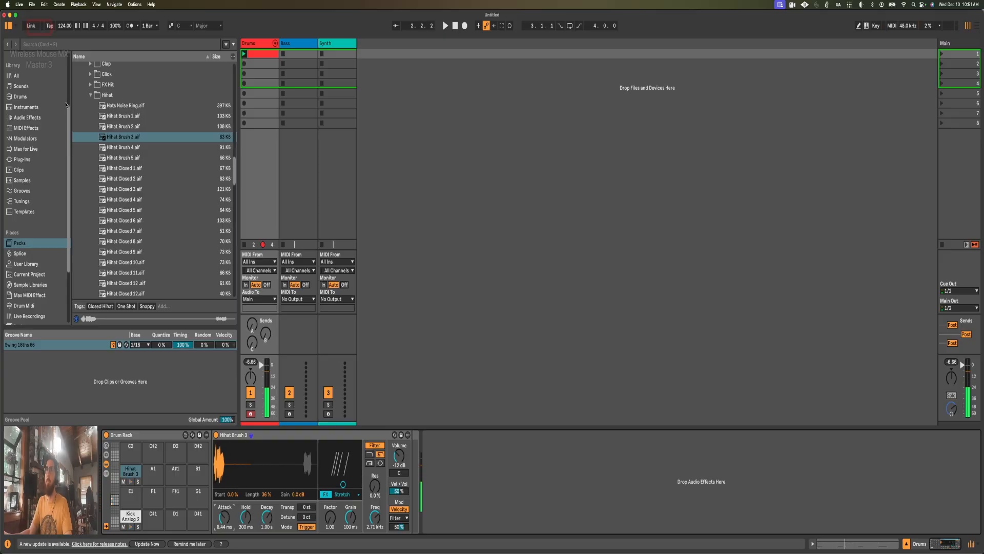
Step: Add an Expression Control before Hihat Brush 3, map its velocity source to Attack and reduce Attack to 0.24 ms while playing
click(25, 138)
click(95, 133)
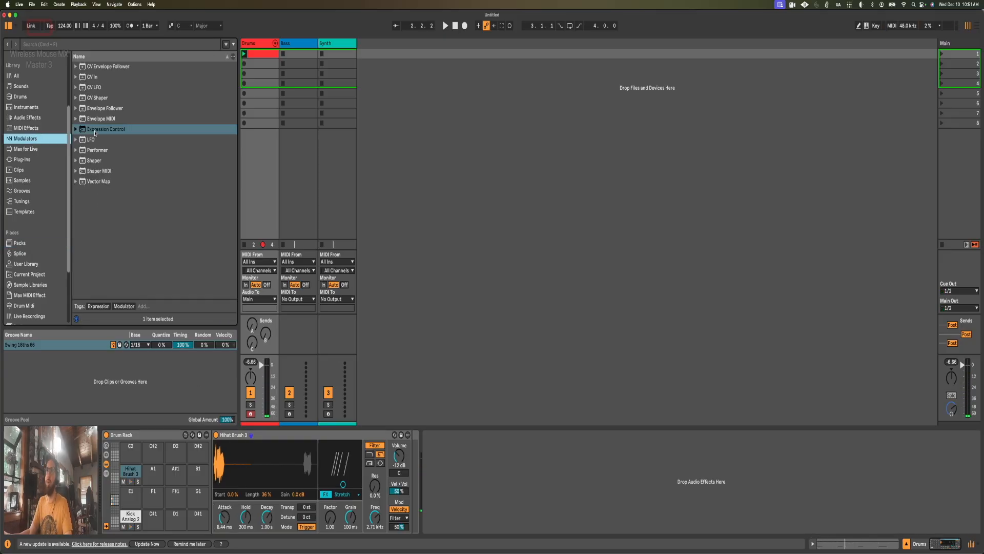
mouse_move(101, 131)
mouse_down()
mouse_move(305, 405)
mouse_move(402, 439)
mouse_move(415, 464)
mouse_move(215, 464)
mouse_up()
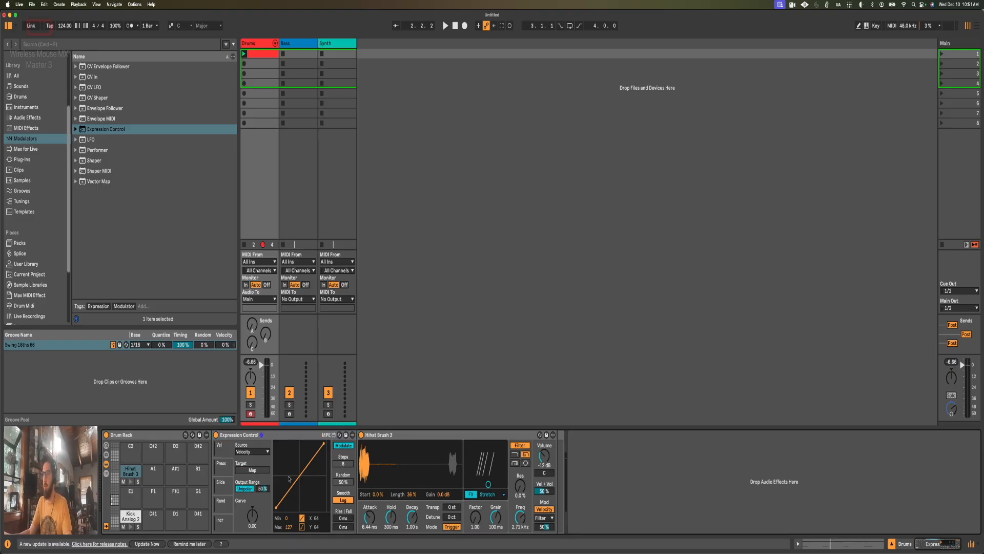
click(371, 518)
key(space)
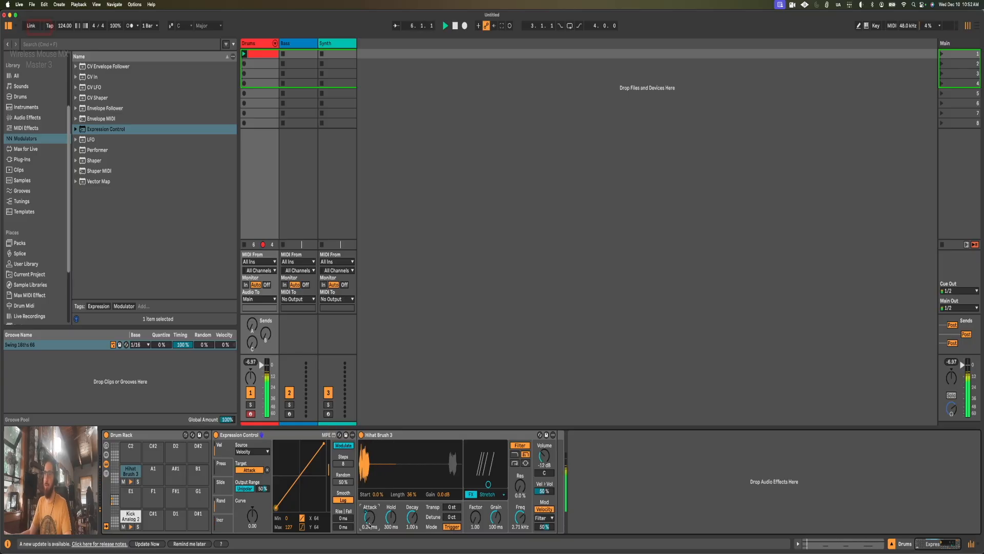
key(space)
click(446, 436)
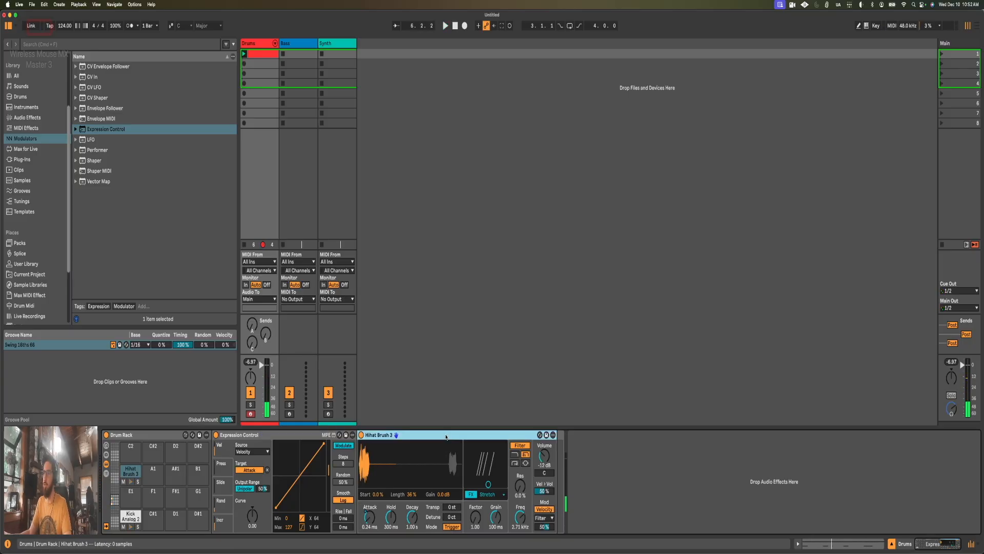
click(544, 492)
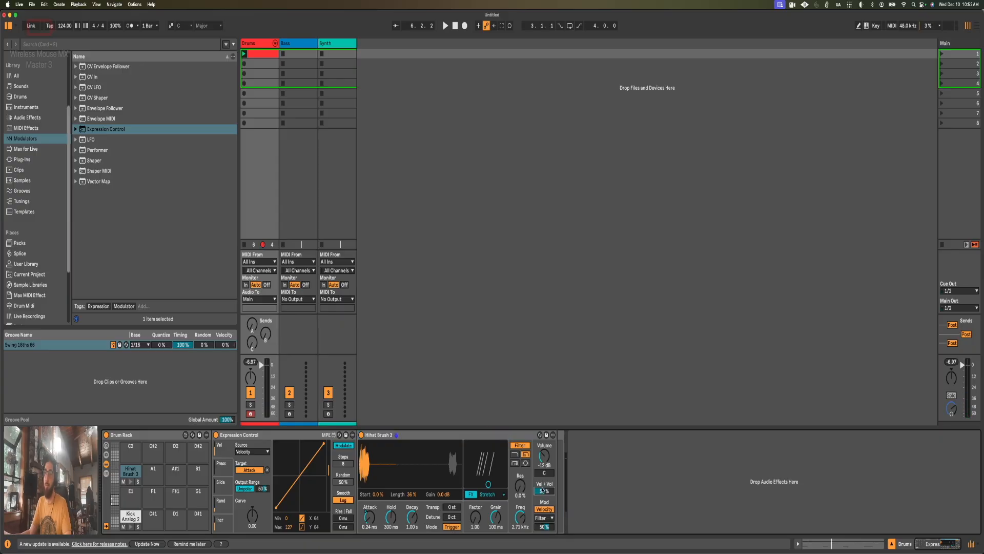
click(545, 528)
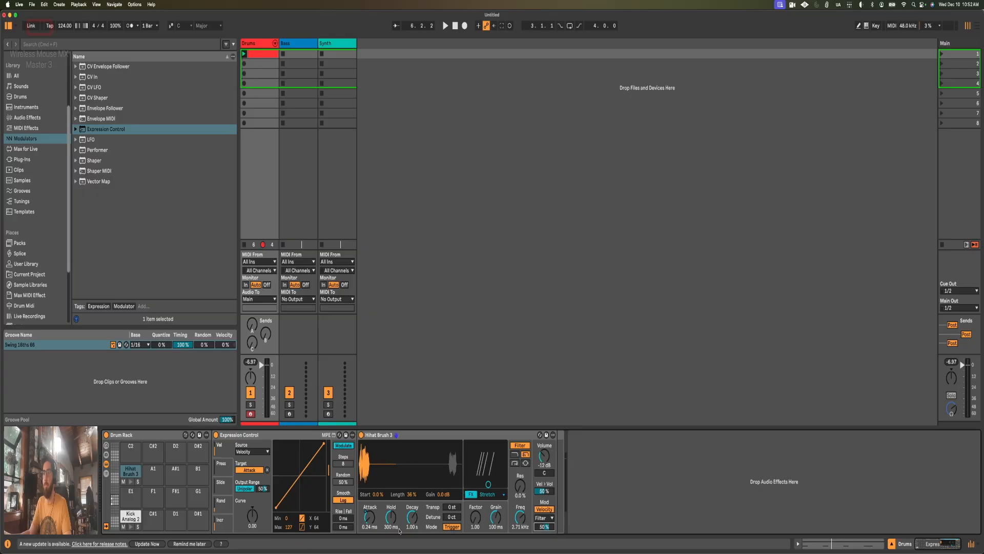
click(297, 434)
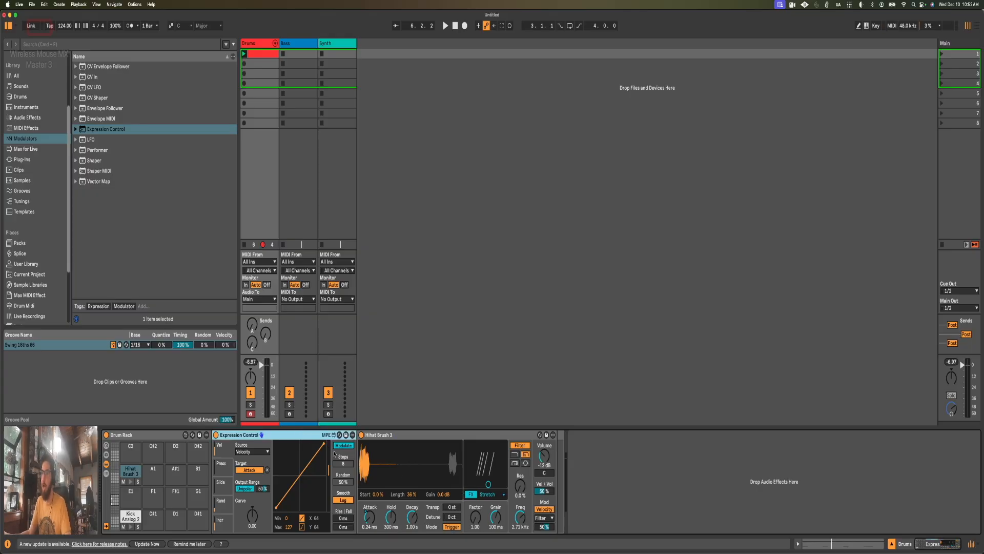
Step: Add a second Expression Control before Hihat Brush 3 and map velocity to the sample Start with a -18% amount during playback
mouse_move(111, 129)
mouse_down()
mouse_move(308, 316)
mouse_move(360, 444)
mouse_move(369, 440)
mouse_up()
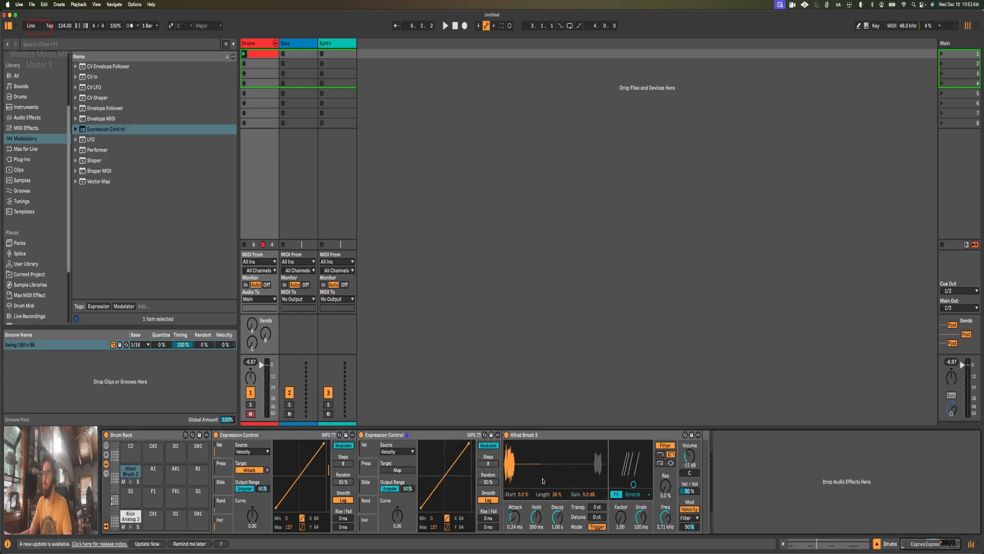
click(523, 494)
key(space)
drag(407, 489, 407, 523)
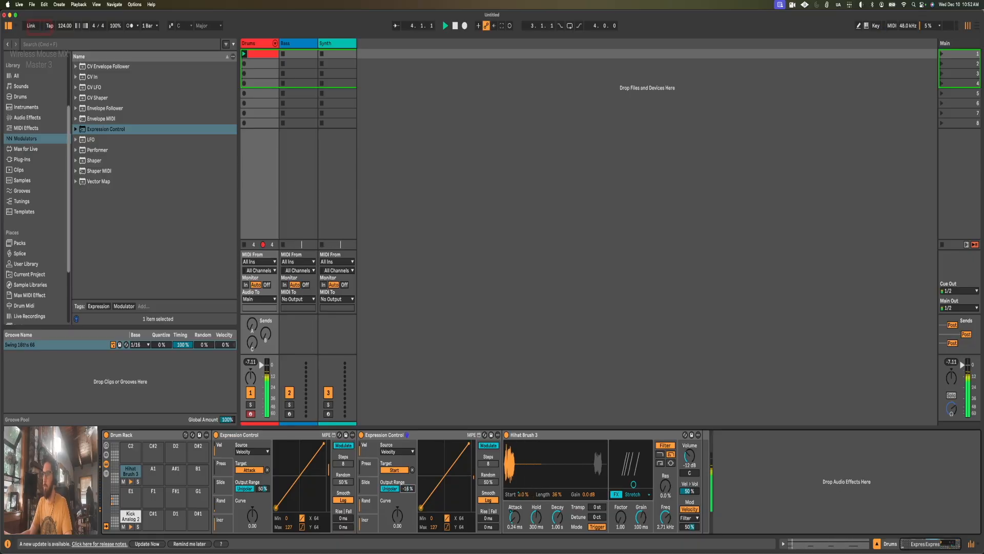
Step: Switch the Start-mapped Expression Control to Remote, with a curve of about 0.49 and an output range of 0% to 6%, while auditioning
click(489, 447)
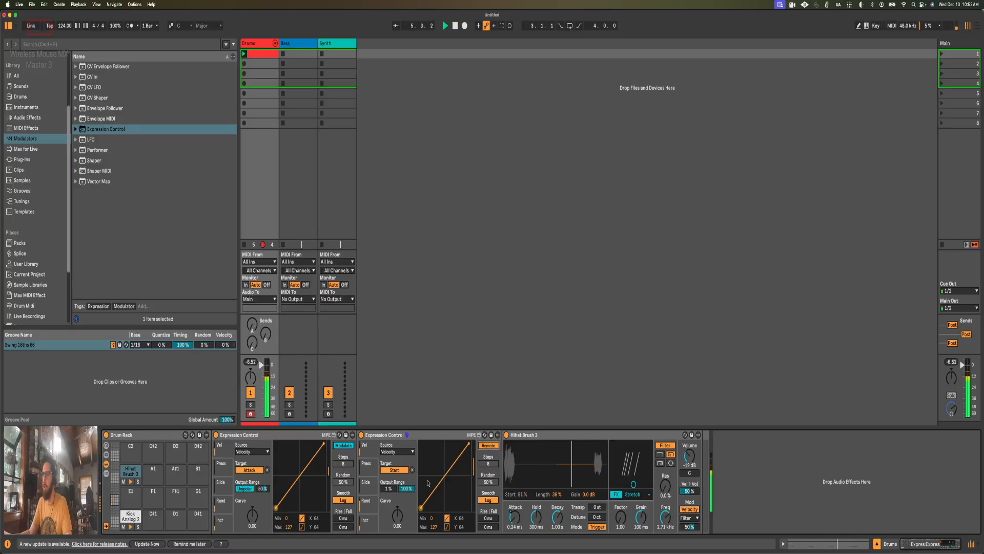
drag(406, 488, 406, 539)
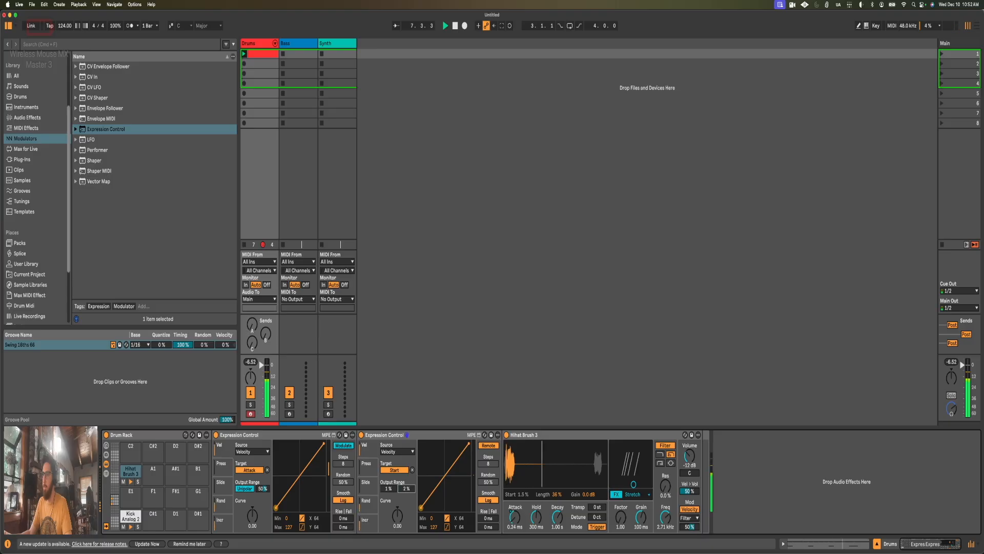
drag(397, 510, 407, 484)
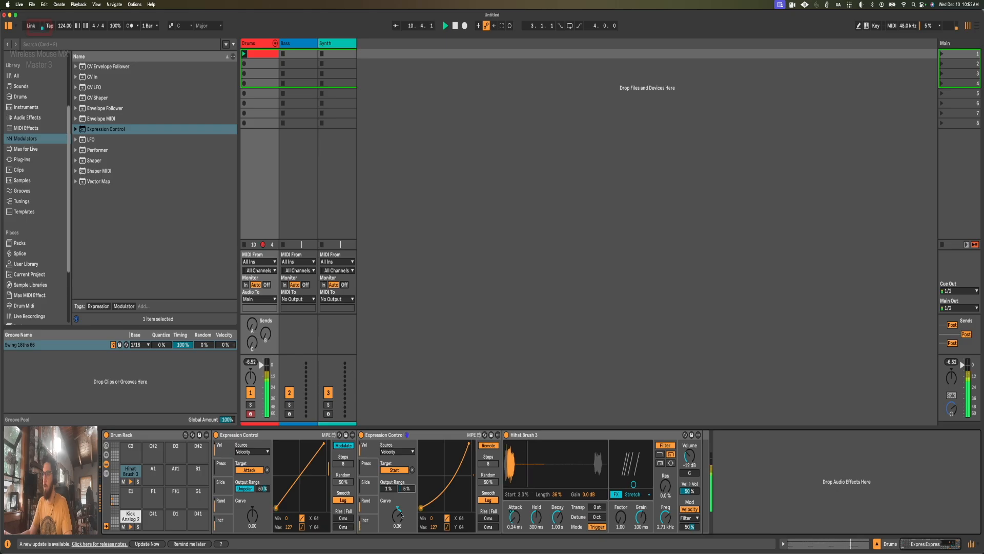
drag(398, 514, 398, 508)
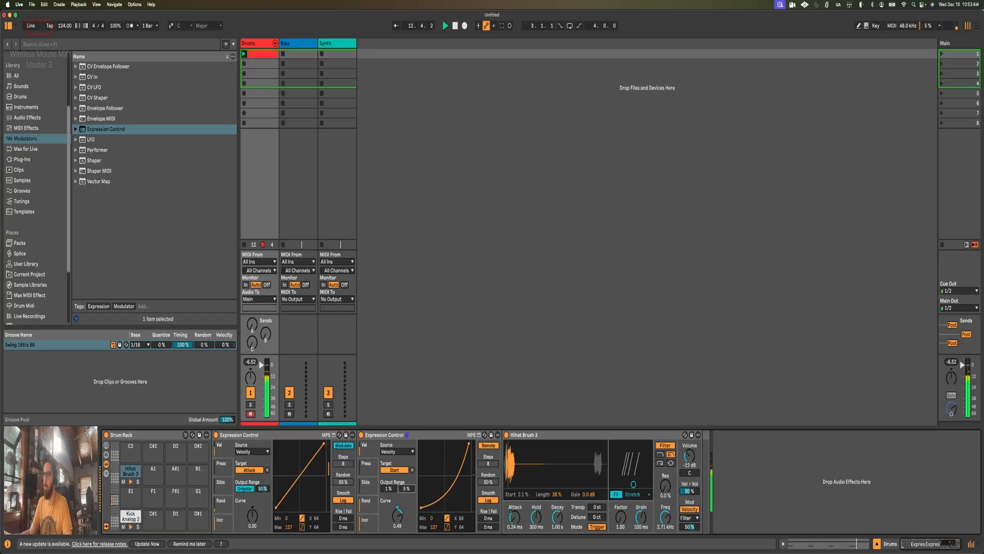
drag(391, 488, 407, 491)
drag(406, 489, 406, 485)
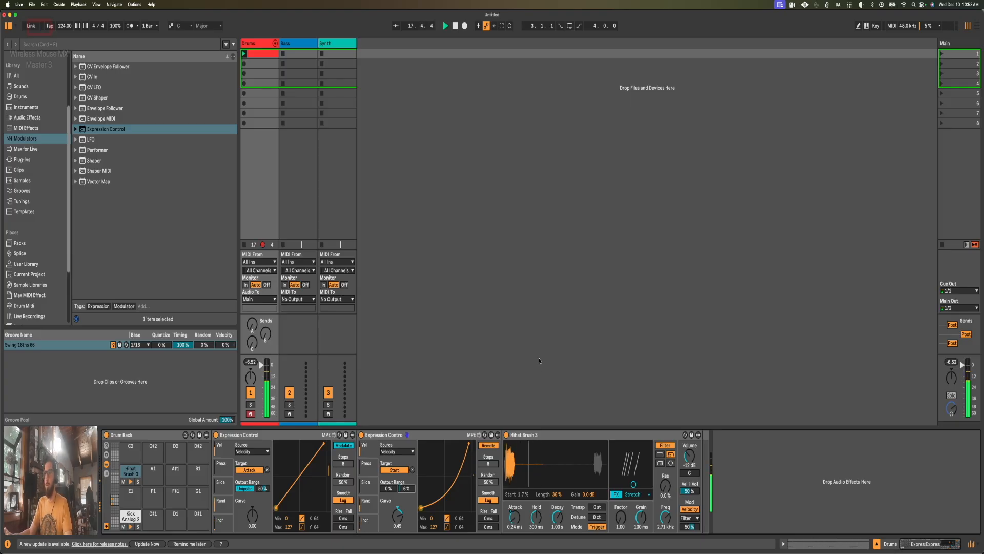
key(space)
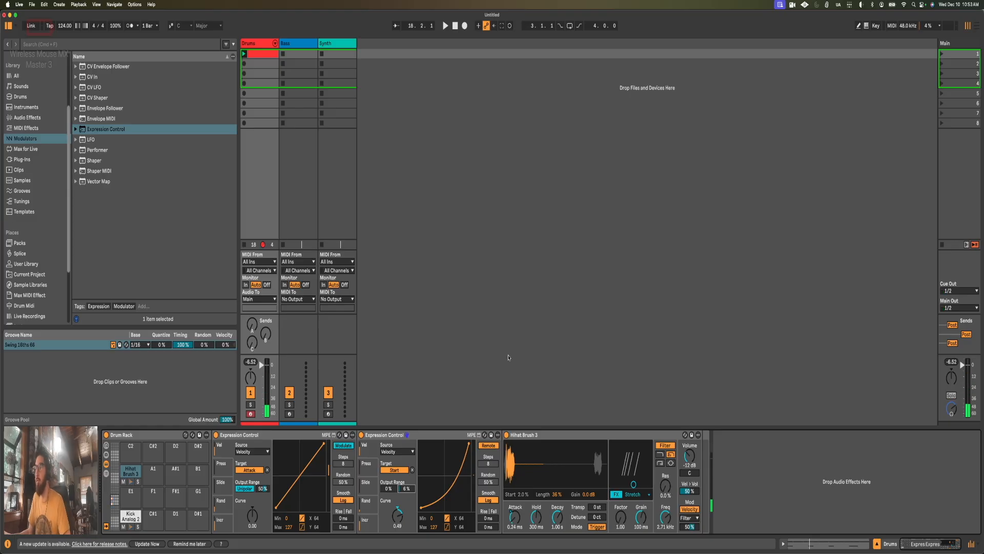
Step: Audition the Hihat Closed 1 to Hihat Closed 9 samples in the Hihat folder of the Packs library
key(shift+Tab)
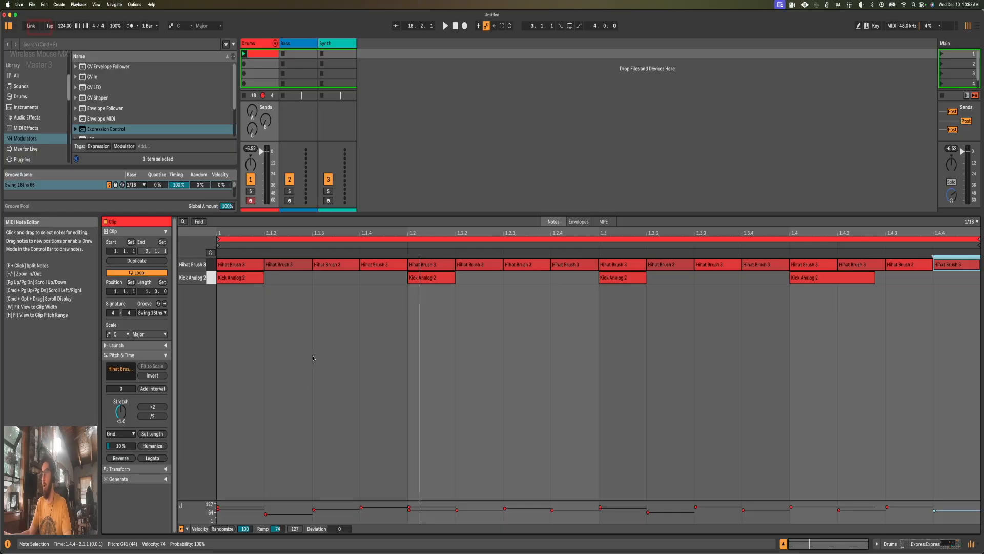
key(shift+Tab)
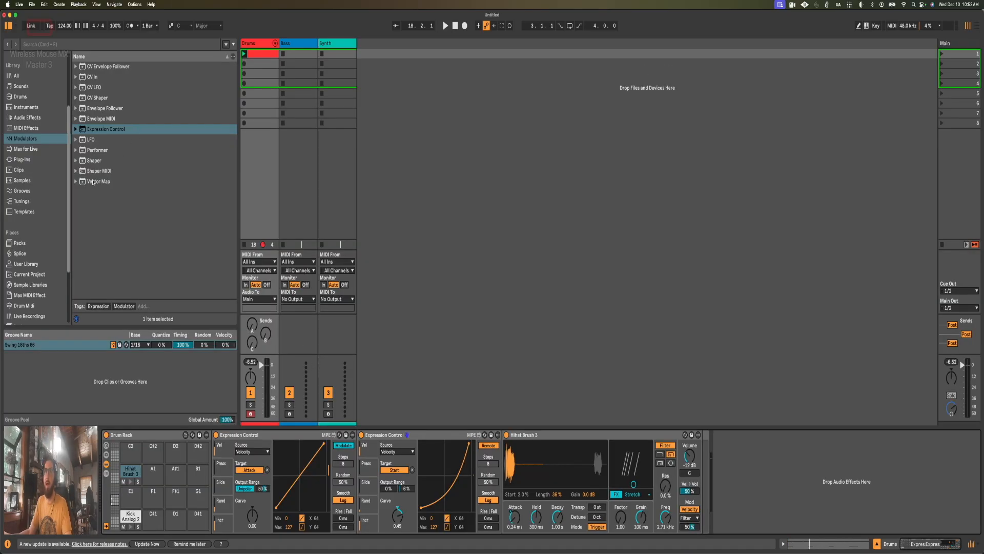
scroll(33, 220, down, 5)
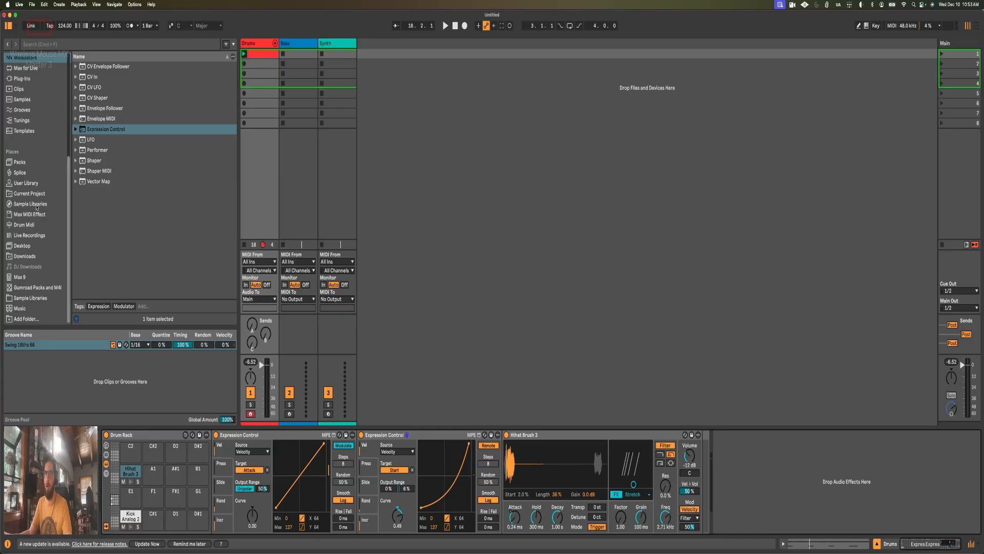
click(19, 162)
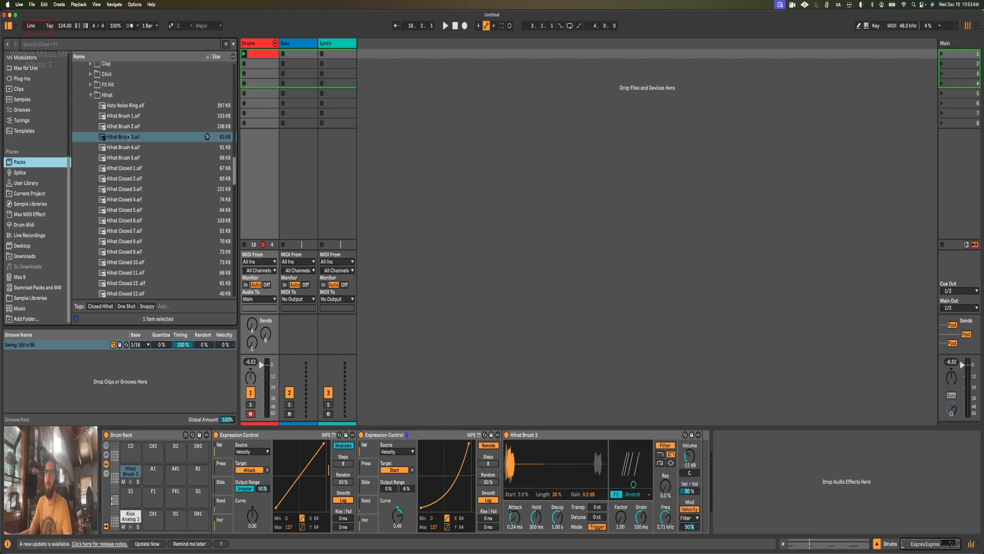
click(125, 169)
key(Down)
key(Down)
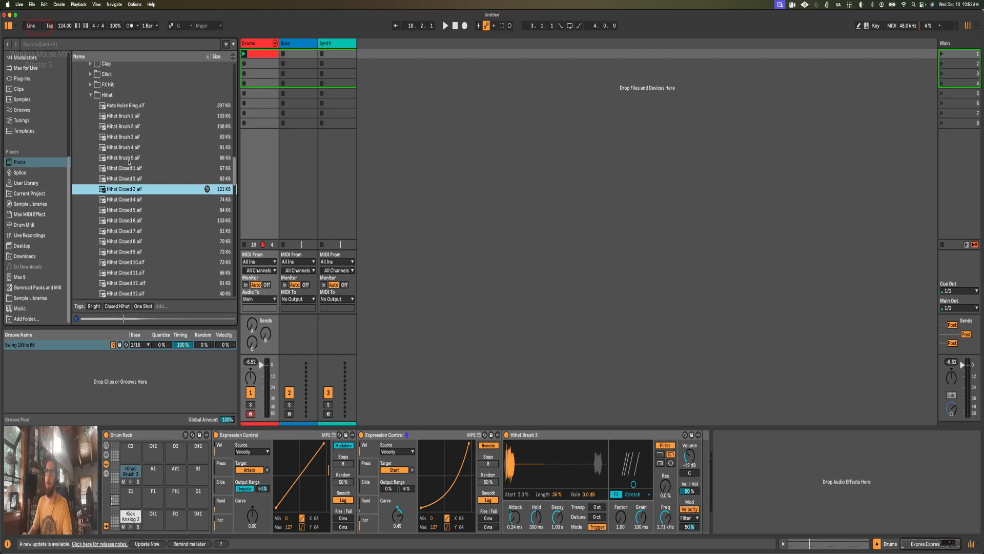
key(Down)
key(Down)
key(Down)
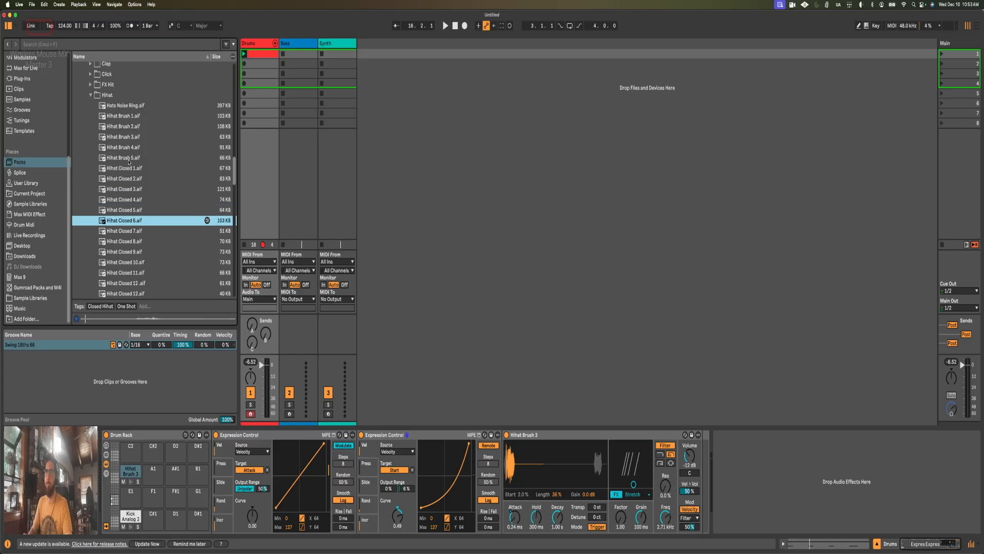
key(Down)
key(Down)
key(Down)
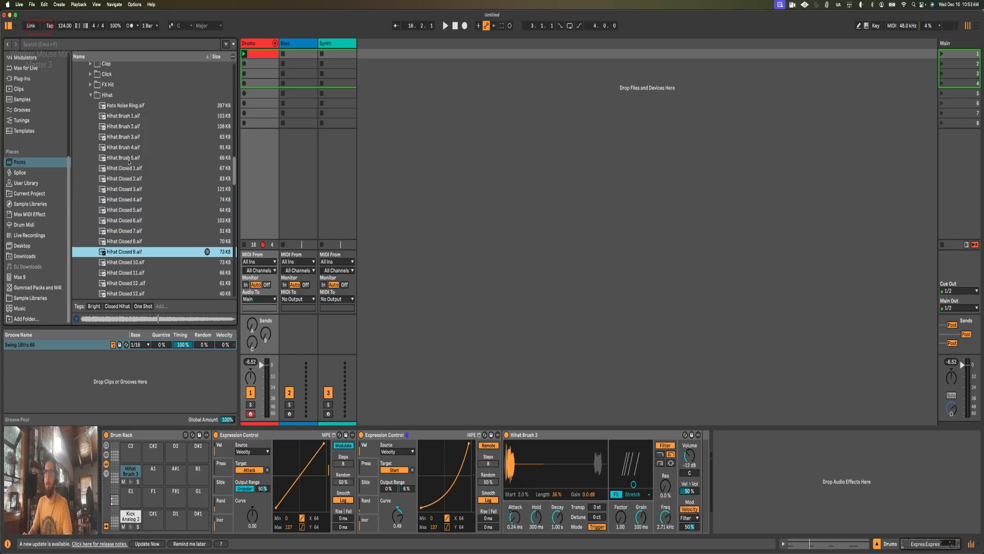
scroll(138, 194, down, 3)
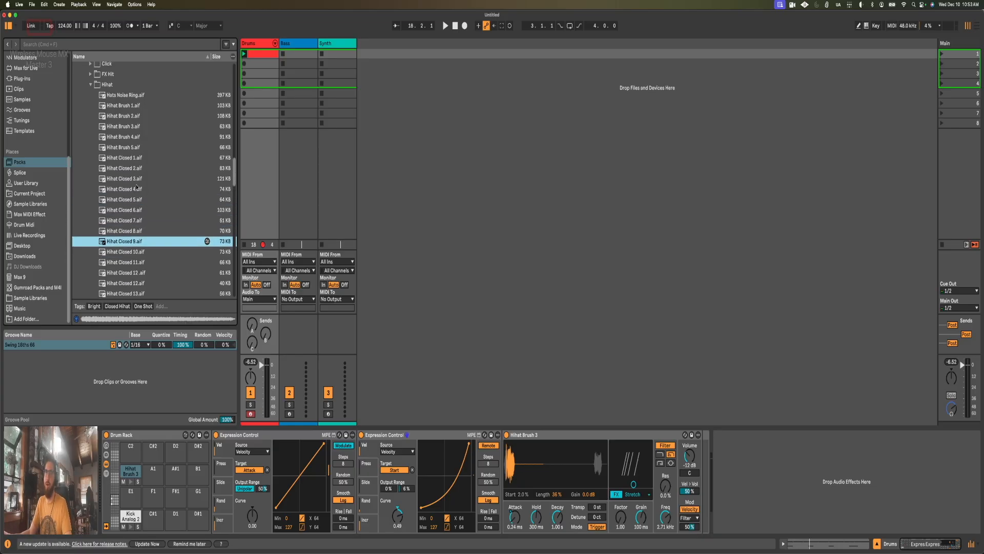
scroll(139, 196, down, 4)
scroll(140, 187, down, 1)
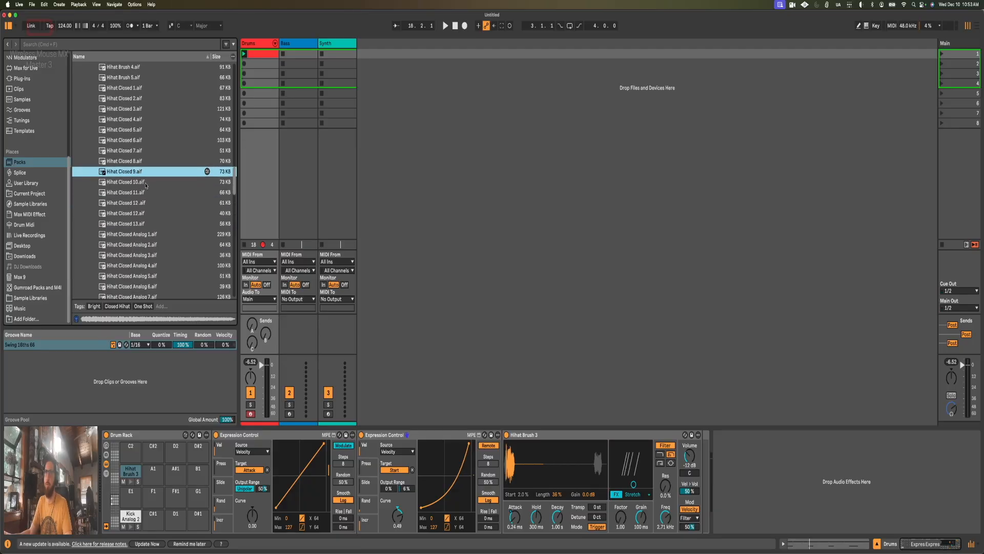
Step: Audition more closed hi-hats and load Hihat Closed Analog 5 onto the empty A1 pad next to Hihat Brush 3
click(147, 185)
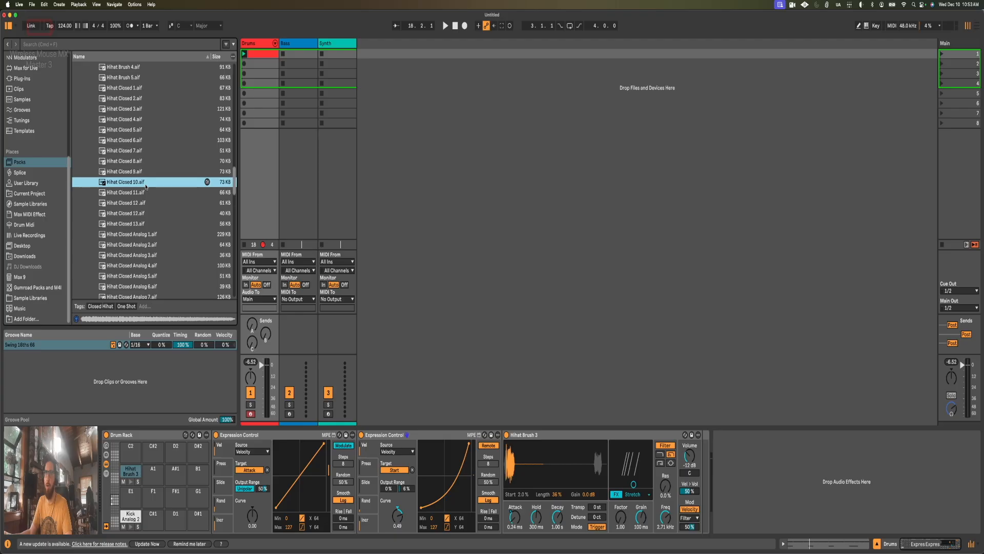
click(148, 194)
click(152, 245)
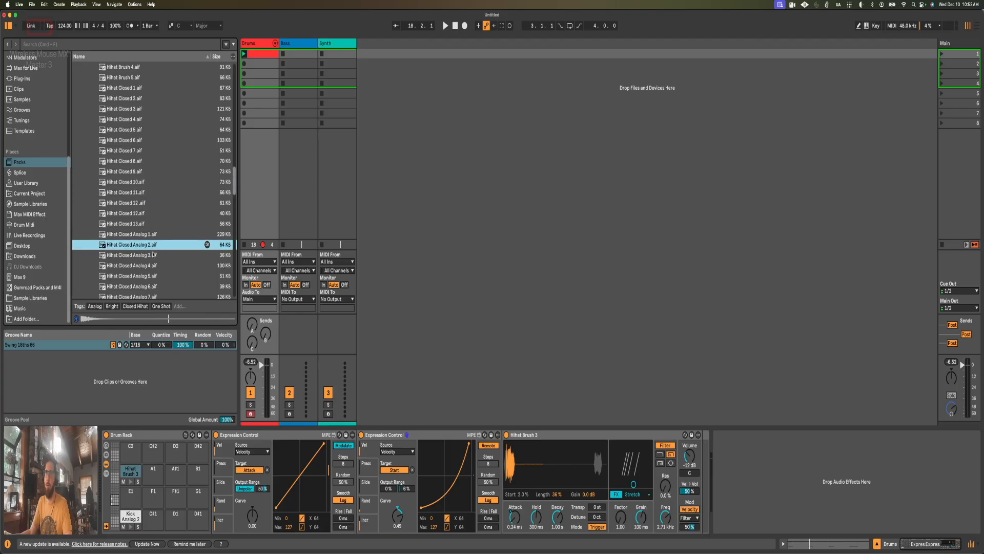
click(152, 256)
click(151, 265)
click(154, 276)
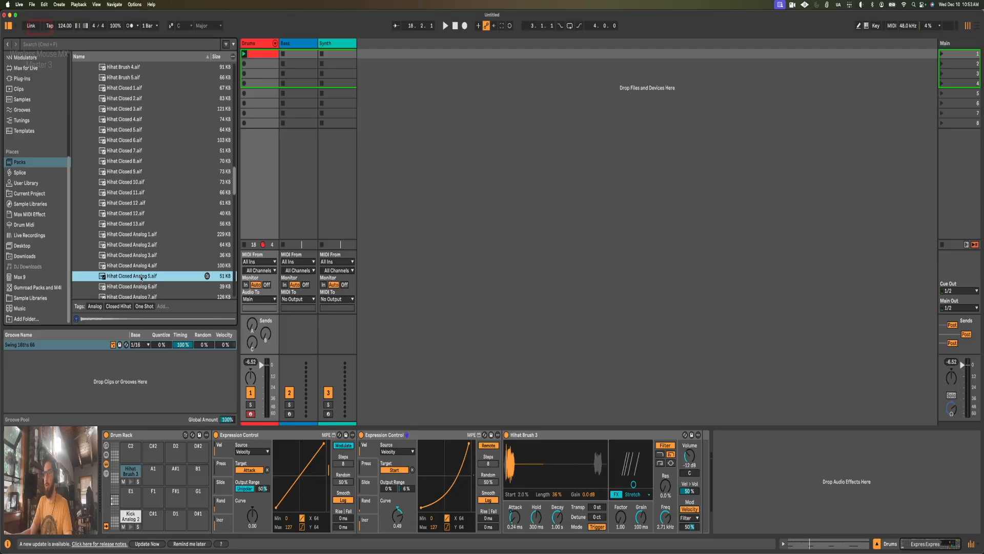
drag(151, 410, 154, 472)
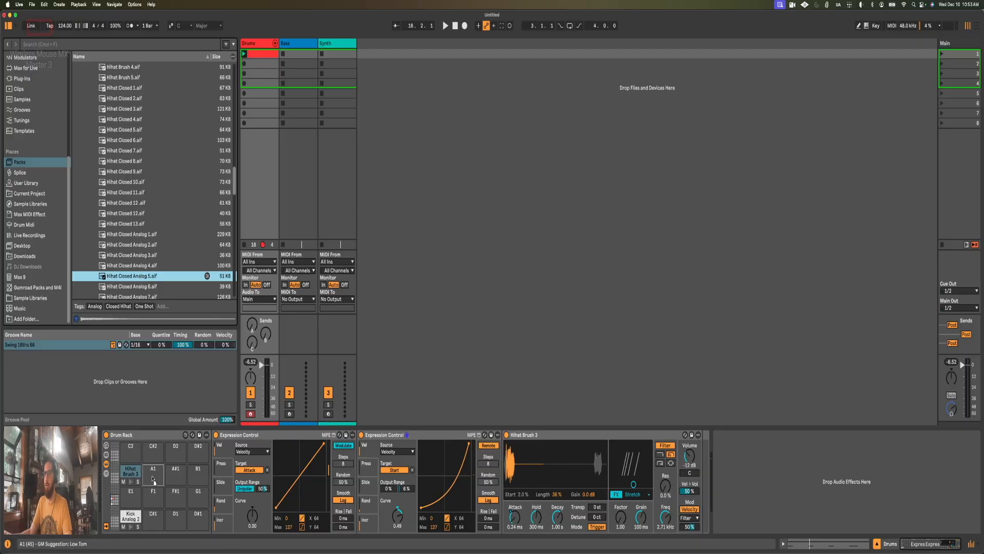
Step: Rename the Kick Analog 2 pad to Kick and the Hihat Brush 3 pad to Shaker Hat
click(128, 518)
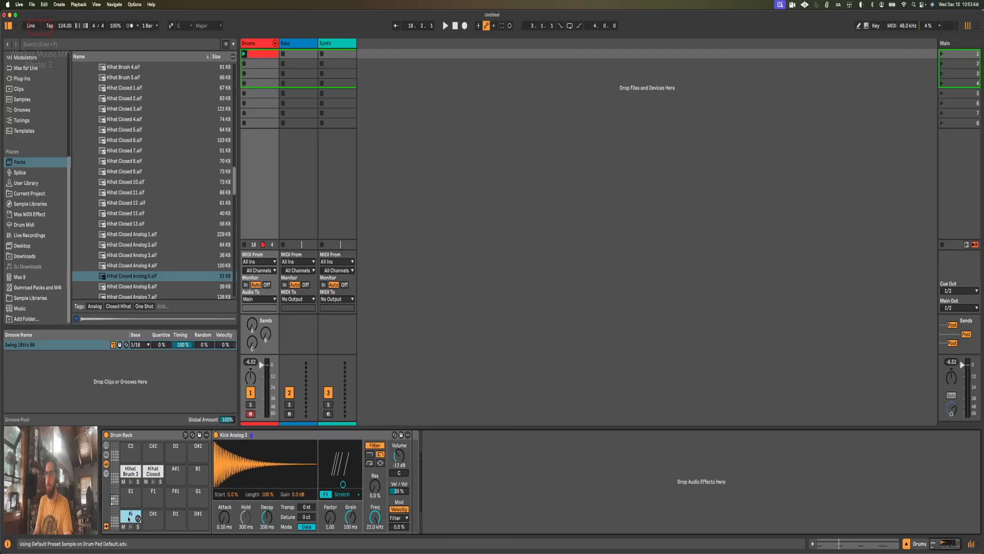
click(131, 471)
key(super+r)
text(Shaker Hat)
key(Return)
Step: Convert the Hihat Closed Analog 5 pad's Simpler to a Drum Sampler
click(154, 472)
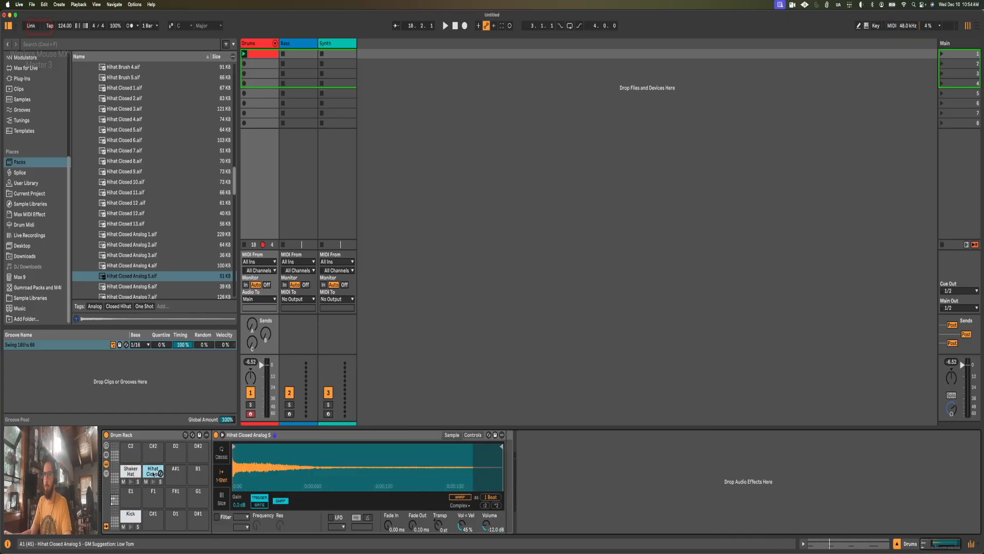
right_click(238, 436)
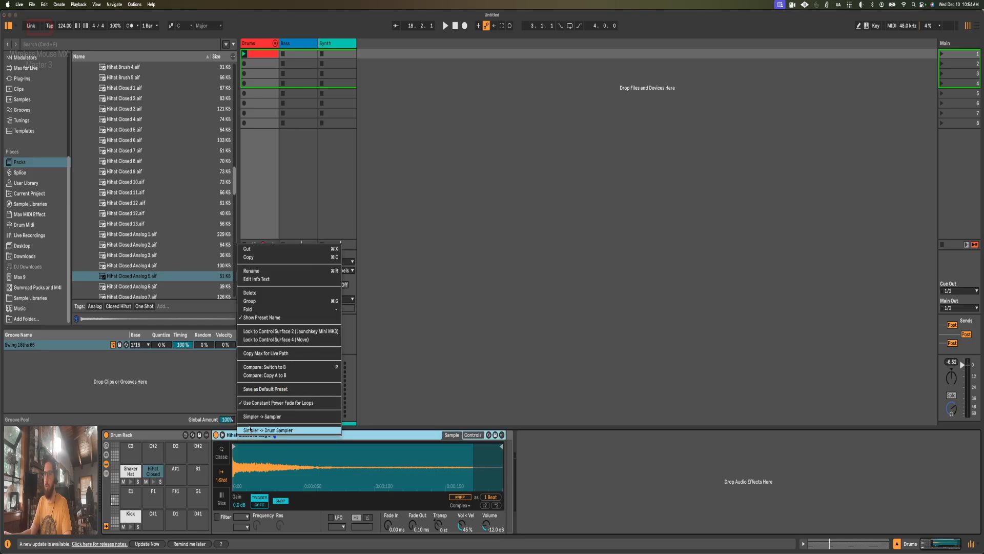
click(251, 429)
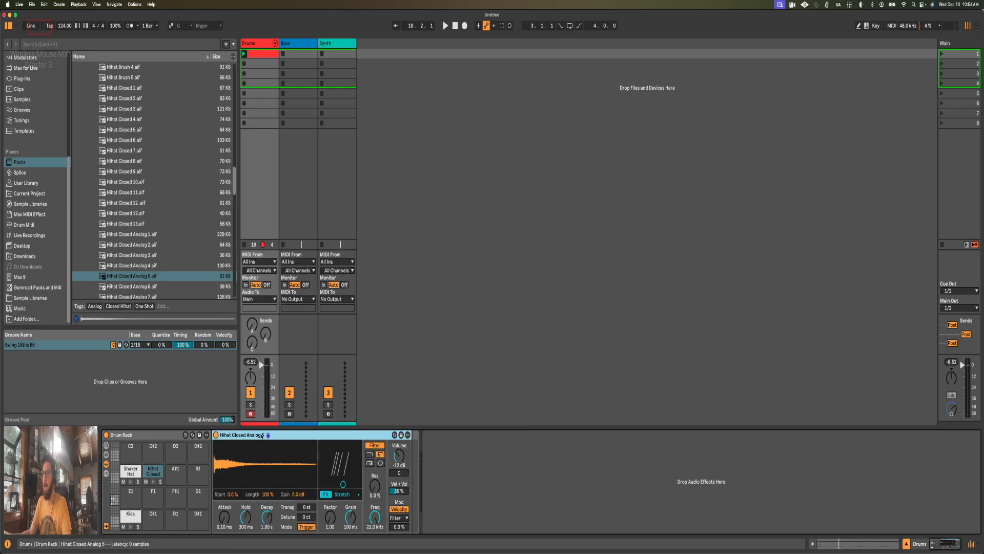
Step: Add Hihat Closed Analog 5 notes at 1.1.3, 1.2.3, 1.3.3 and 1.4.3 in the clip and play the loop
key(shift+Tab)
double_click(345, 267)
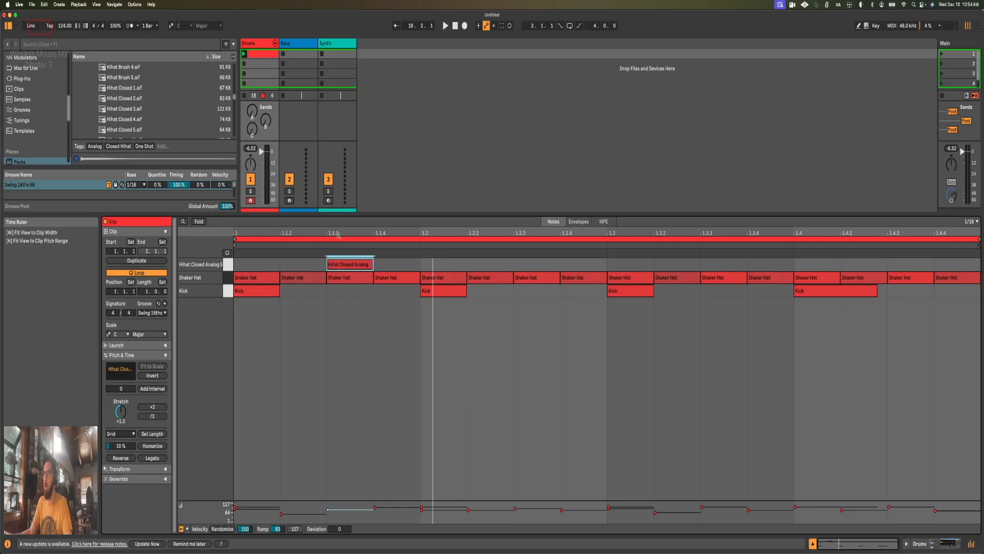
double_click(536, 264)
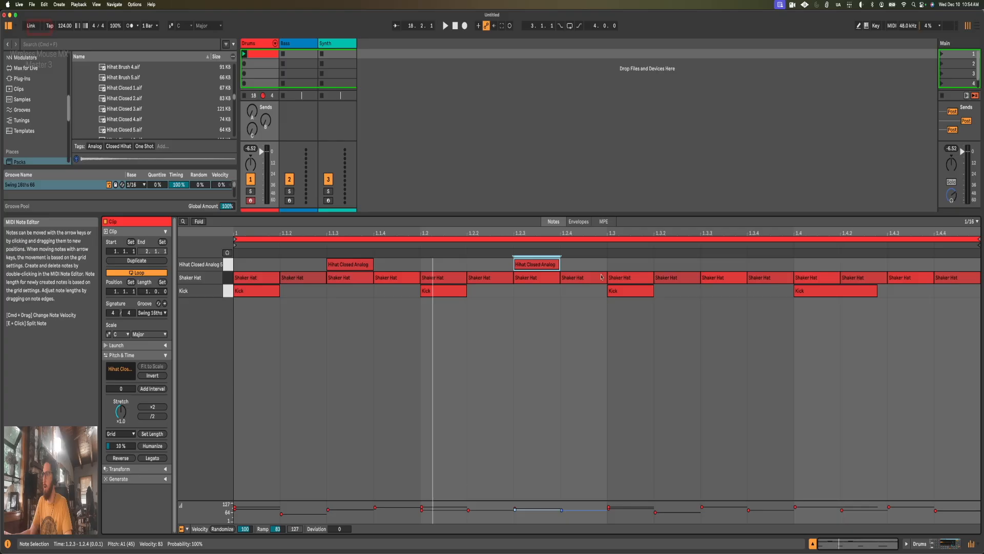
double_click(737, 267)
double_click(918, 264)
key(space)
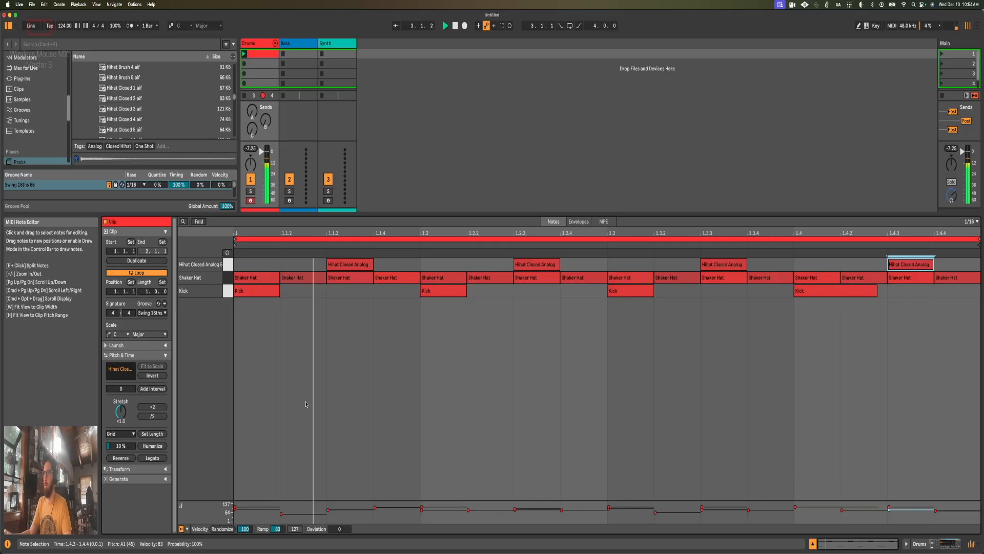
Step: Switch Hihat Closed Analog 5 to Gate mode and shorten its notes at 1.1.3, 1.2.3 and 1.3.3 to varied lengths
key(shift+Tab)
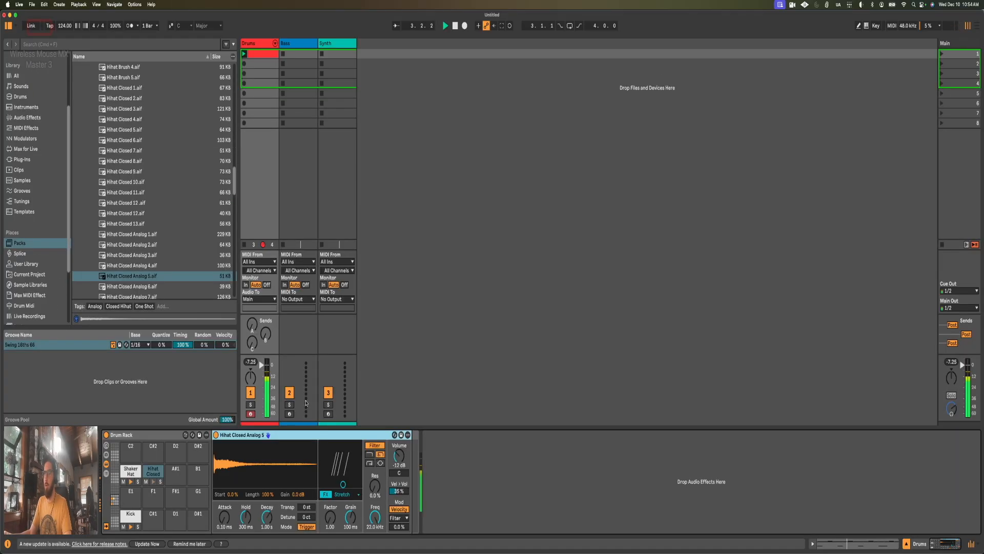
click(307, 526)
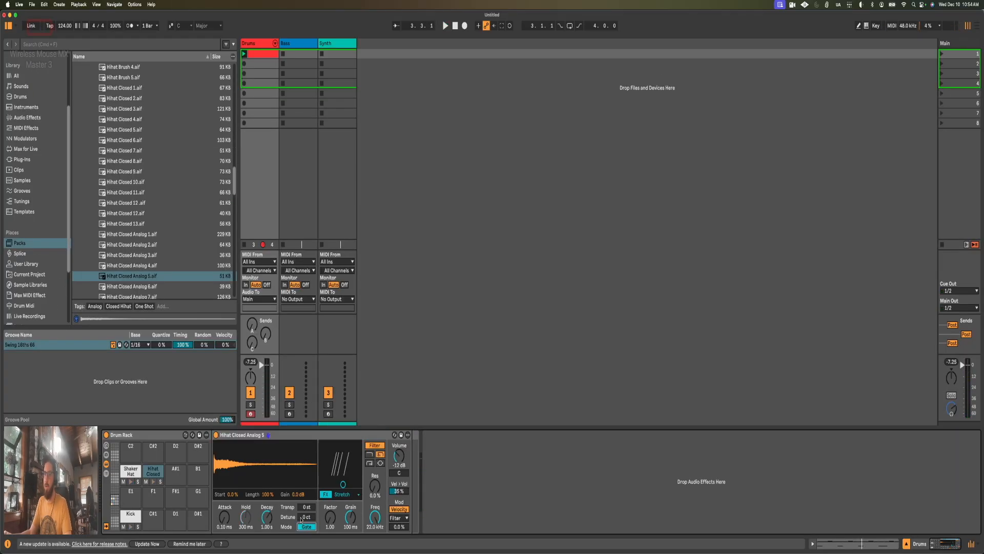
key(shift+Tab)
drag(373, 264, 351, 263)
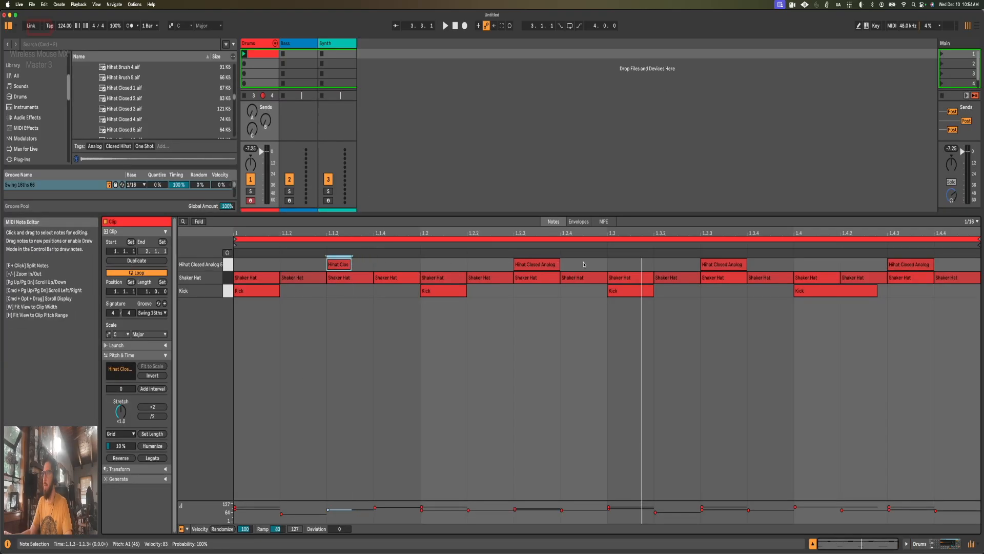
drag(559, 265, 536, 264)
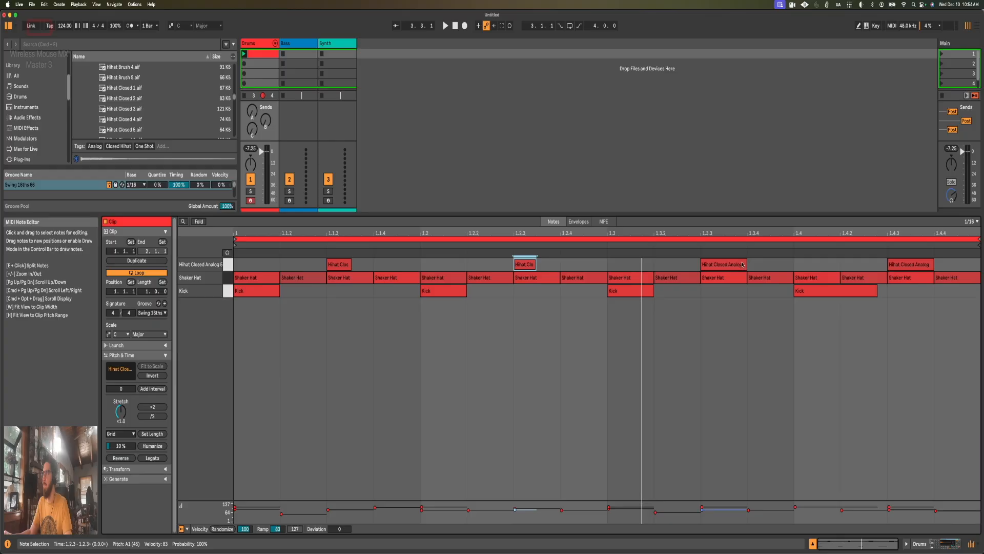
drag(742, 265, 736, 264)
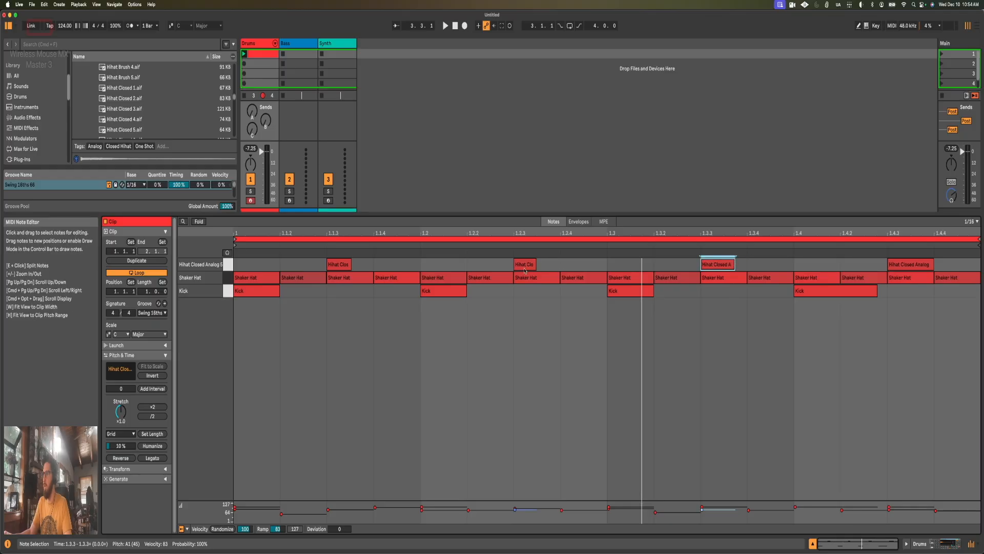
drag(536, 264, 541, 265)
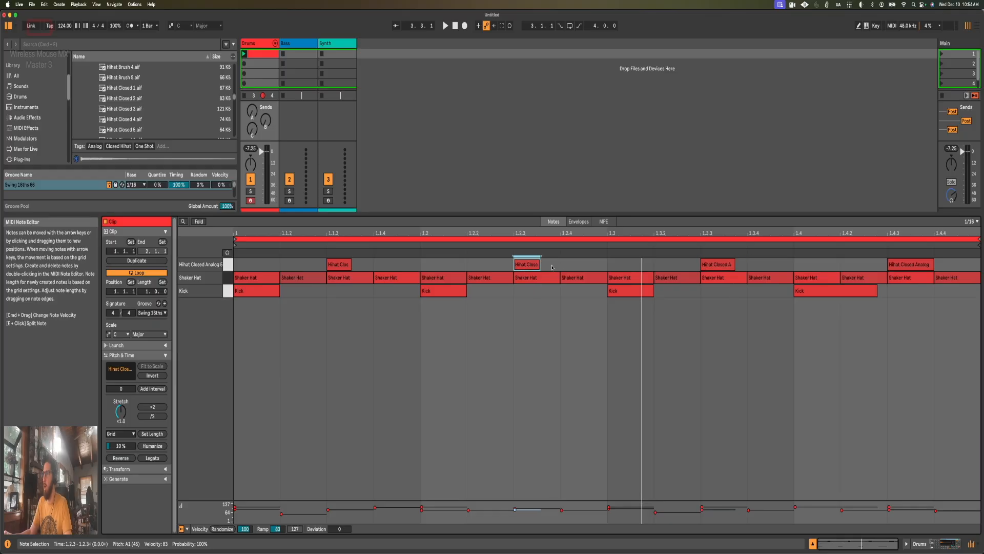
Step: Play the loop and shorten the closed hi-hat notes at 1.1.3 and 1.2.3 further
click(934, 263)
key(space)
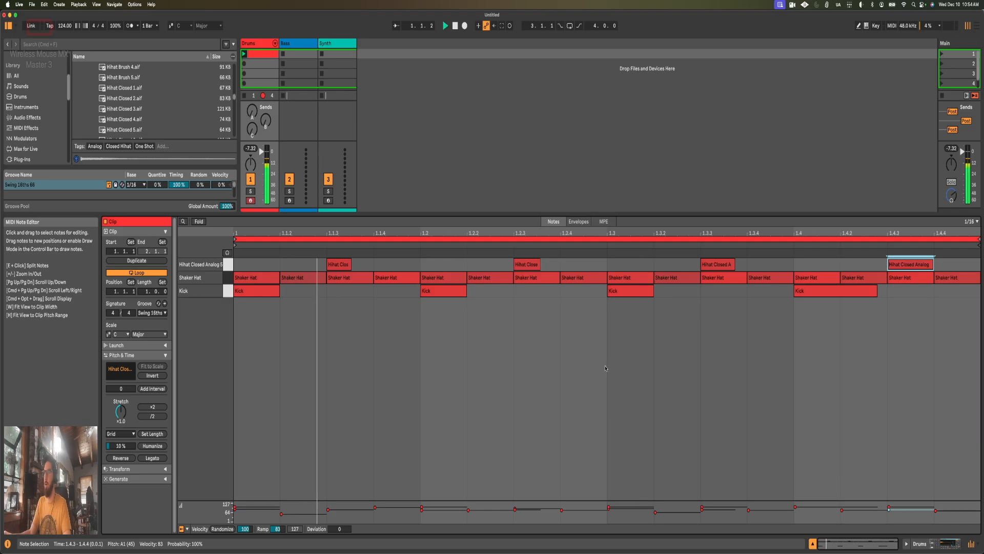
drag(350, 264, 336, 264)
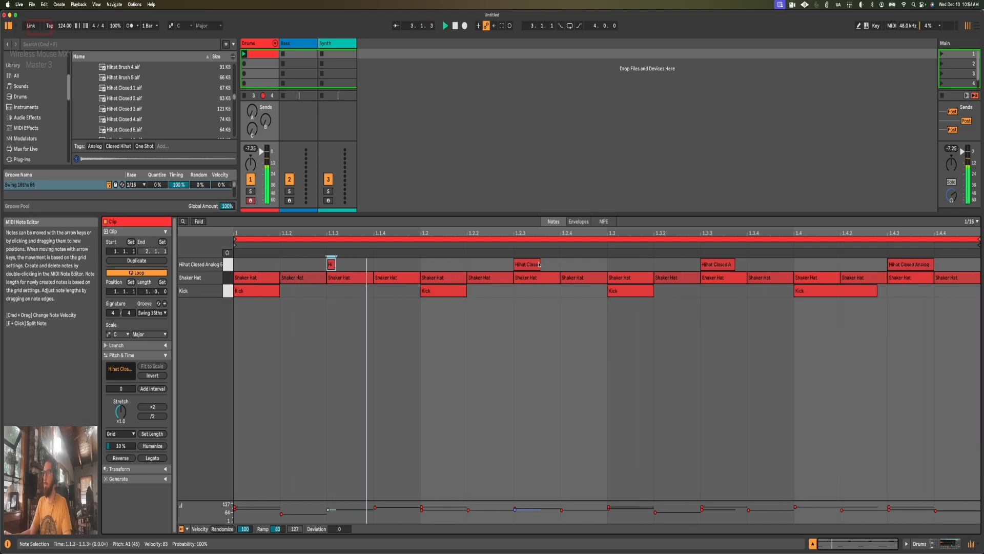
drag(539, 264, 536, 263)
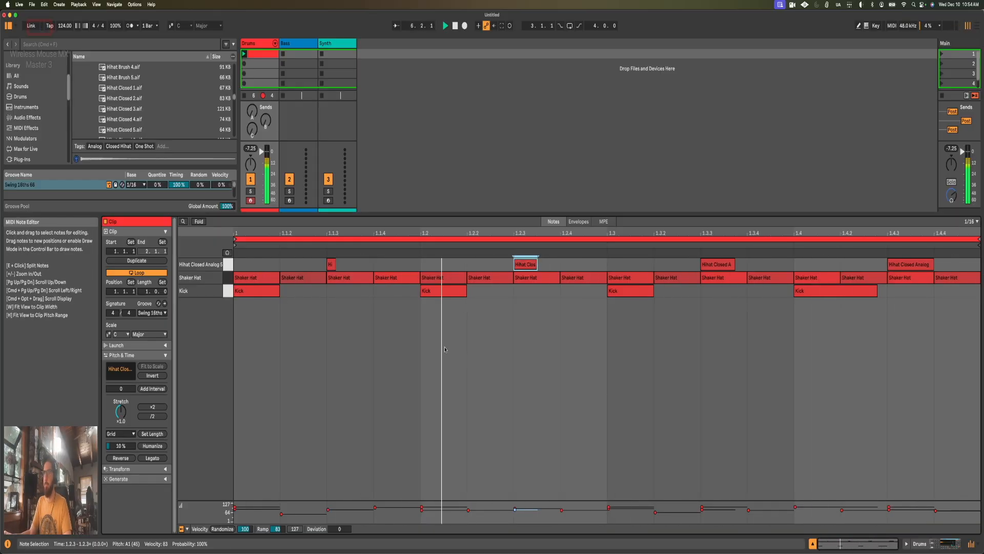
Step: Lower the closed hi-hat's filter frequency to about 8.13 kHz and raise its velocity-to-filter modulation amount while playing
key(shift+Tab)
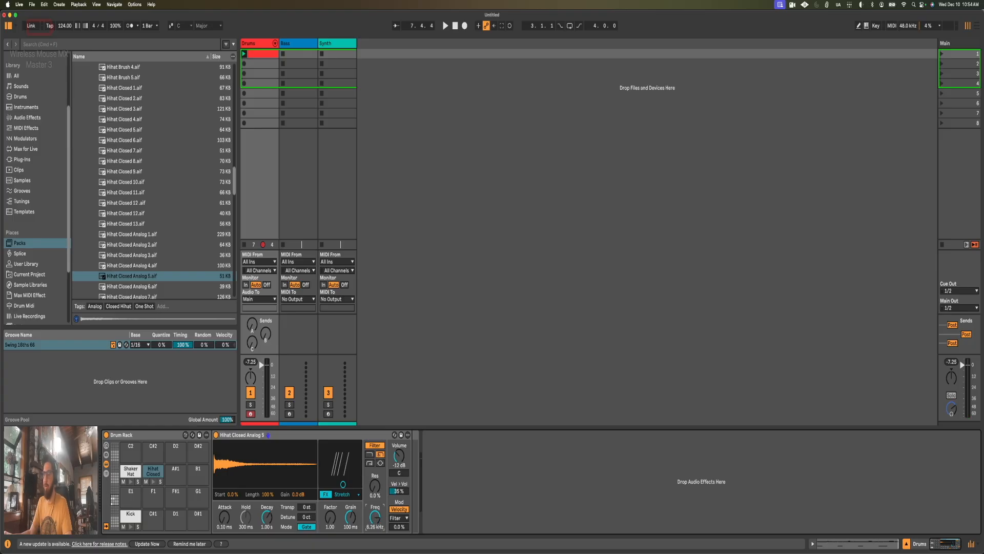
key(space)
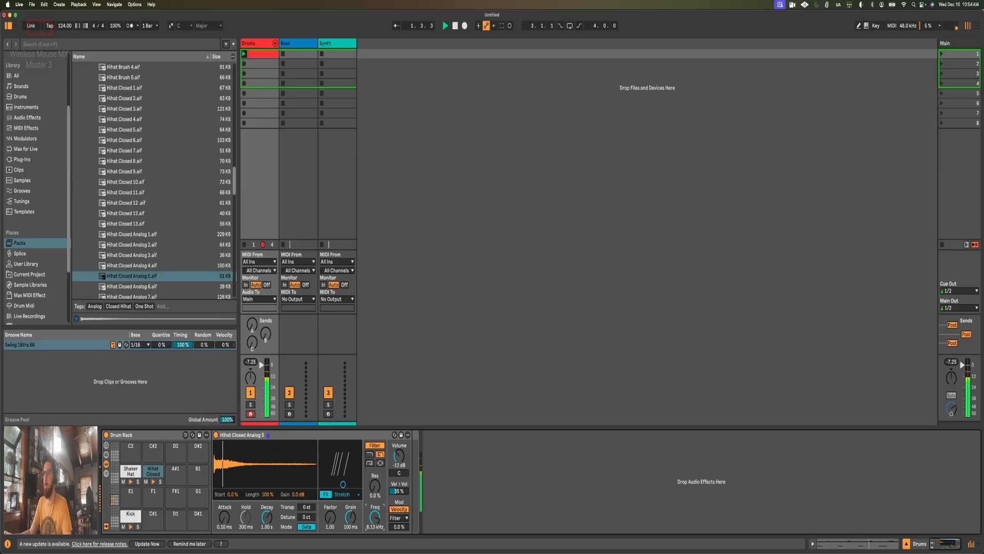
drag(399, 527, 399, 516)
Step: Vary the velocities of the four closed hi-hat notes, setting the one at 1.4.3 to 88
key(shift+Tab)
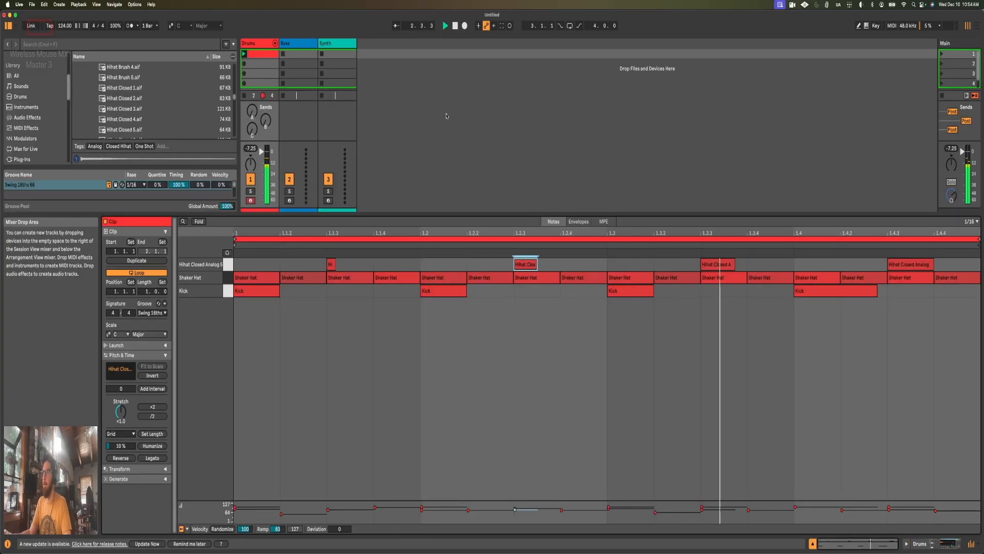
click(331, 264)
click(522, 264)
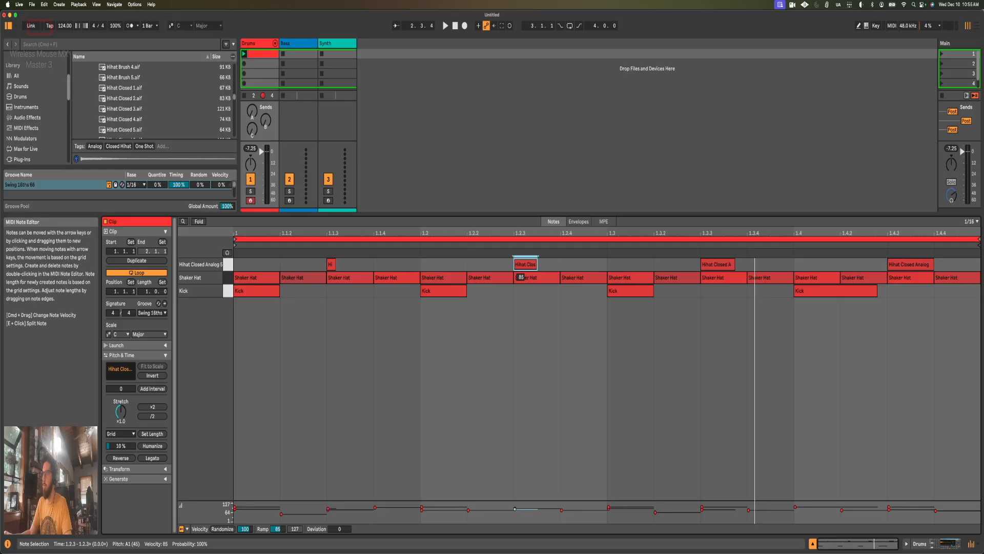
click(717, 265)
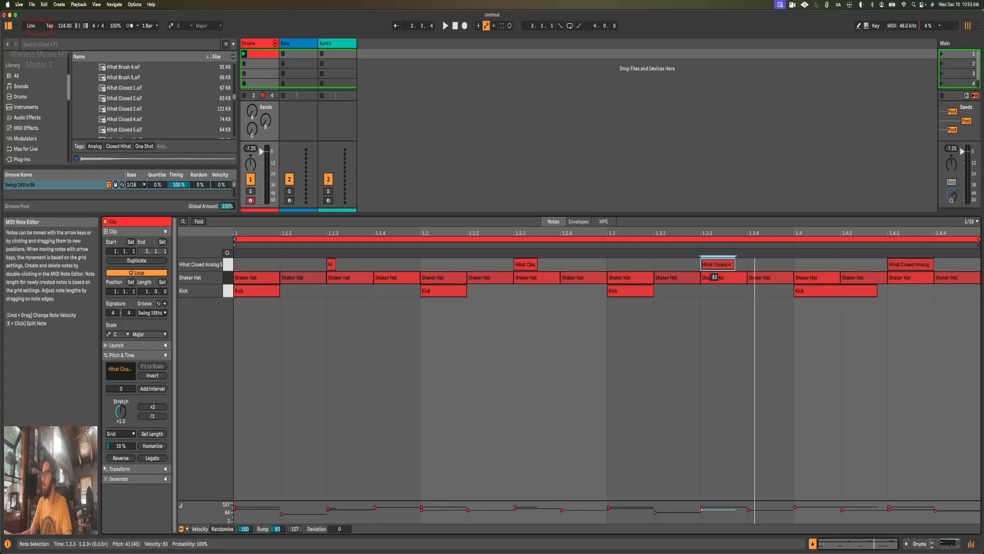
click(910, 264)
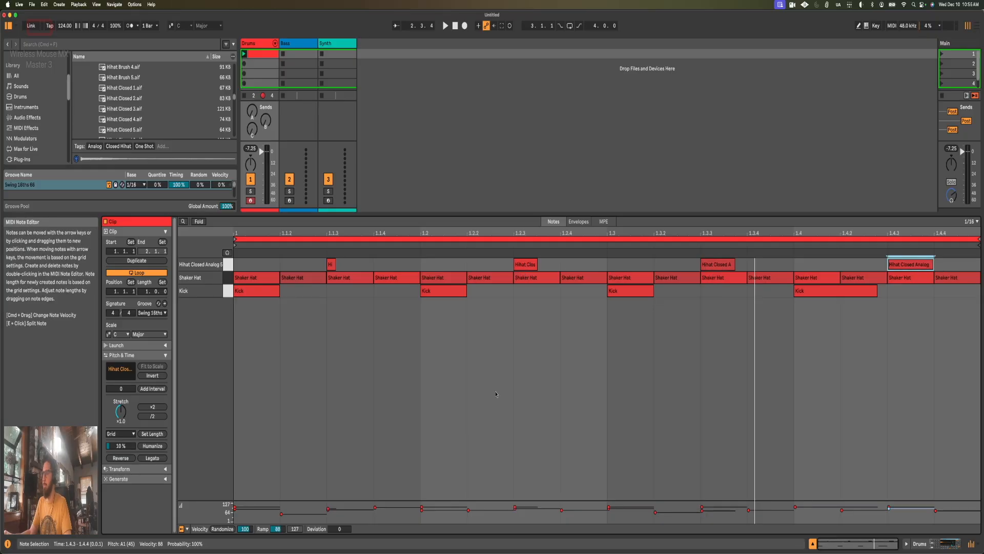
Step: Set the closed hi-hat's velocity-to-filter modulation to 12% and its filter frequency to 11.1 kHz during playback
key(shift+Tab)
key(space)
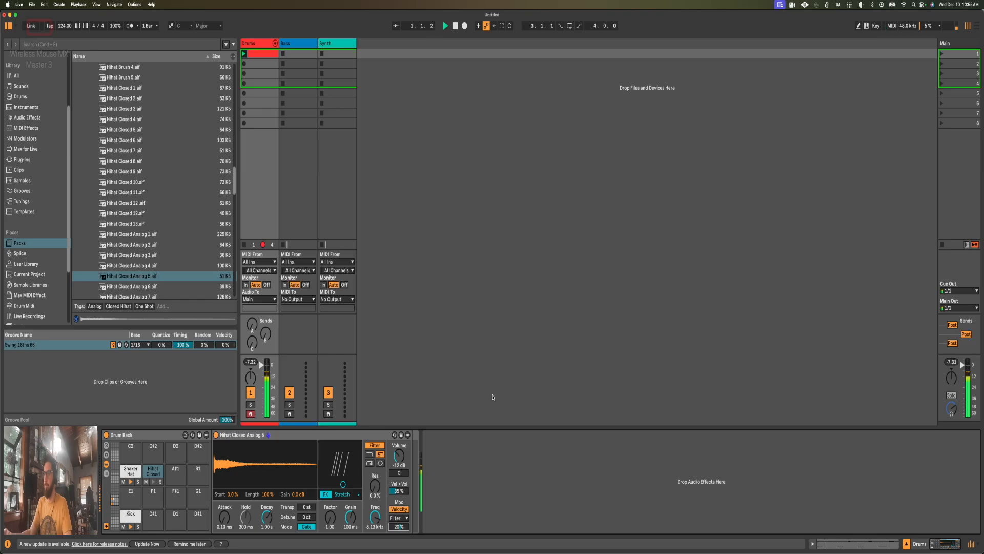
mouse_move(397, 527)
mouse_down()
mouse_move(398, 543)
mouse_move(399, 525)
mouse_move(375, 514)
mouse_move(394, 533)
mouse_up()
click(399, 526)
Step: Set the velocities of the closed hi-hat notes at 1.2.3 and 1.3.3 to 89 and 93
key(shift+Tab)
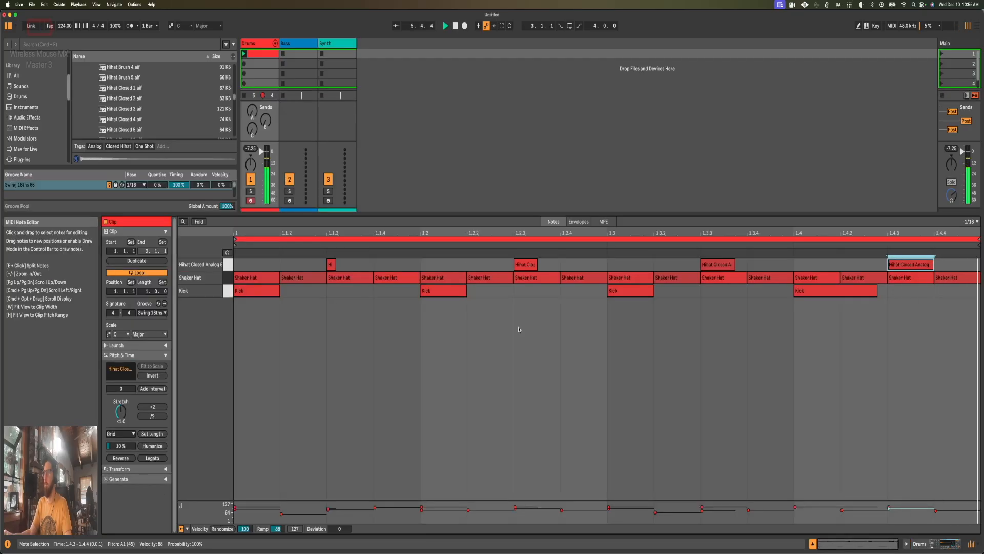
super+click(524, 265)
drag(524, 265, 524, 268)
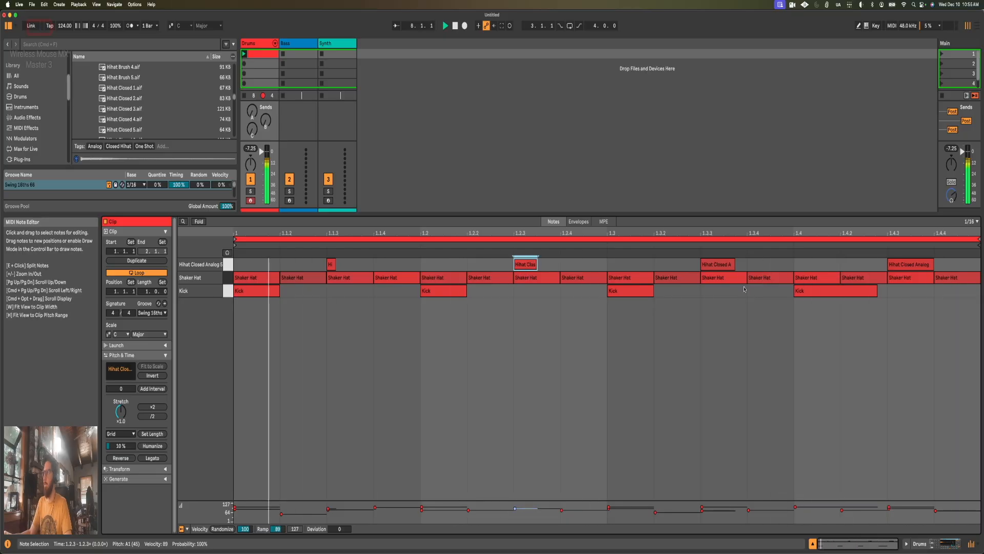
click(722, 265)
drag(725, 270, 724, 264)
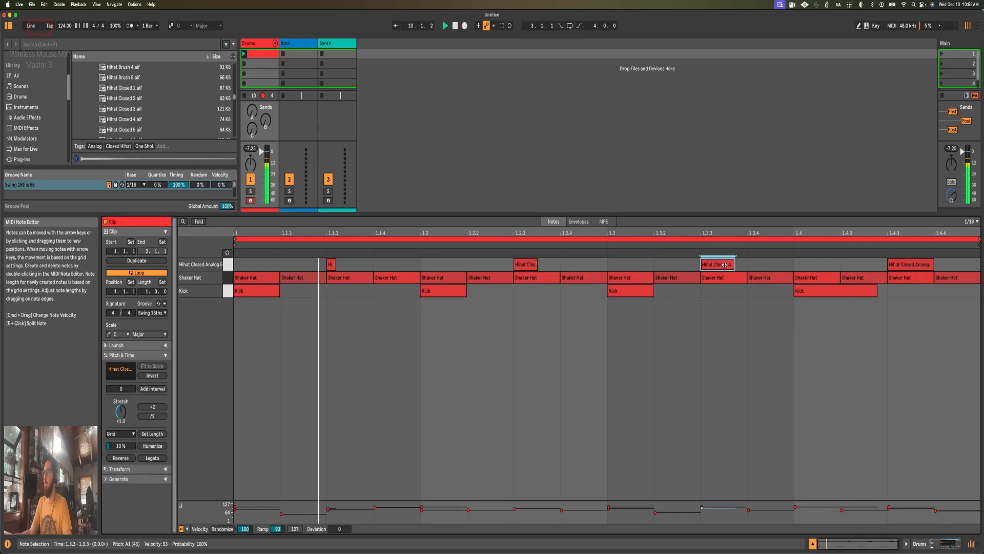
Step: Shorten the closed hi-hat's decay during playback and lengthen its note at 1.1.3 to most of a sixteenth
key(shift+Tab)
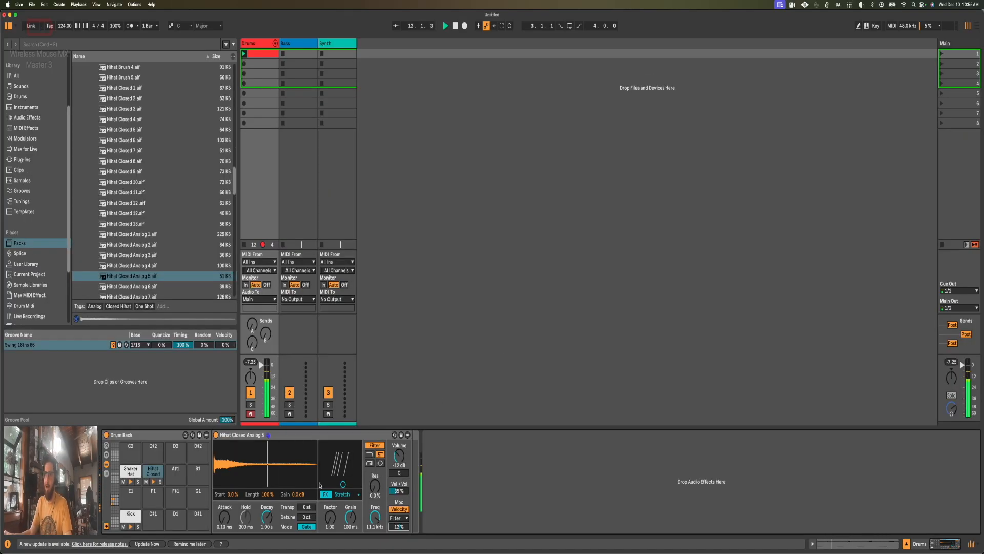
drag(269, 517, 269, 533)
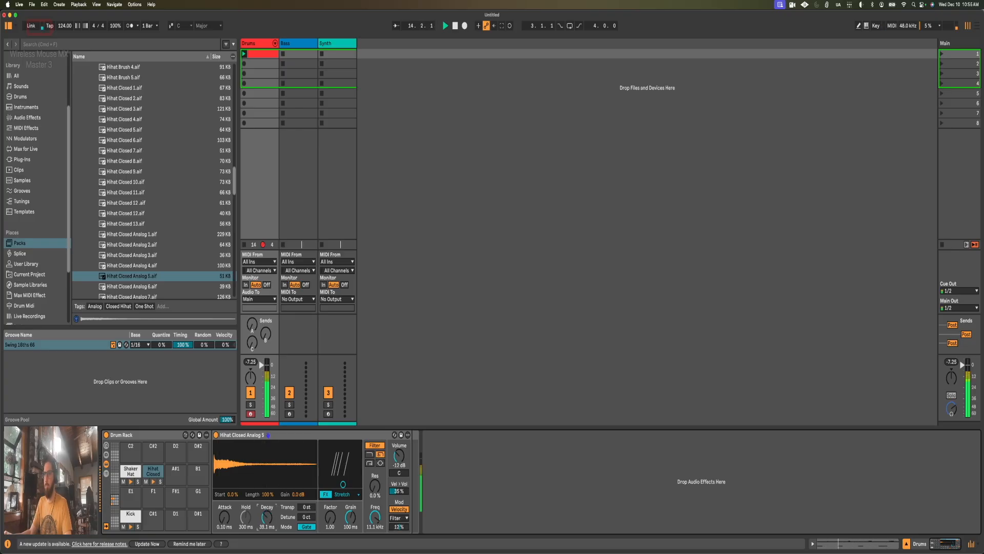
drag(268, 517, 267, 515)
key(shift+Tab)
click(370, 328)
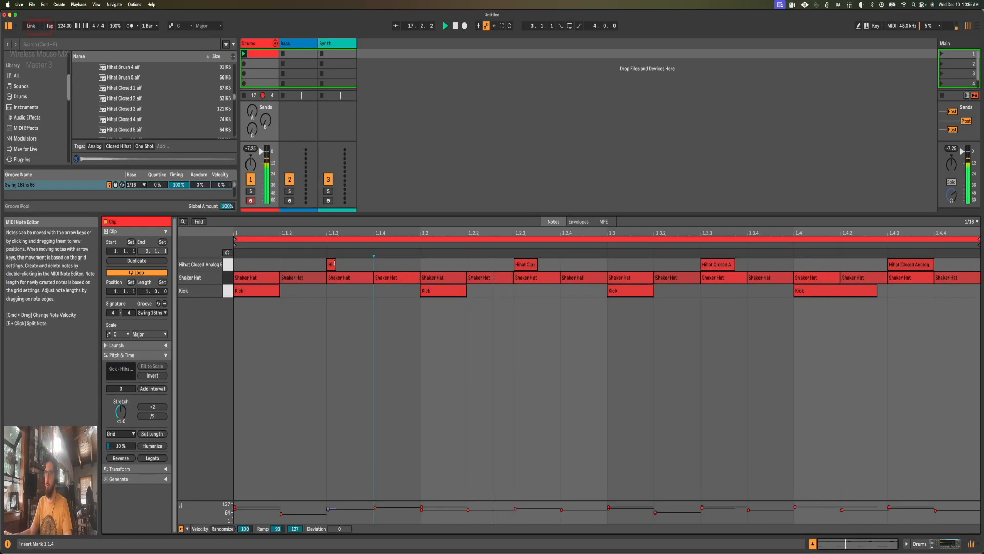
drag(334, 263, 364, 265)
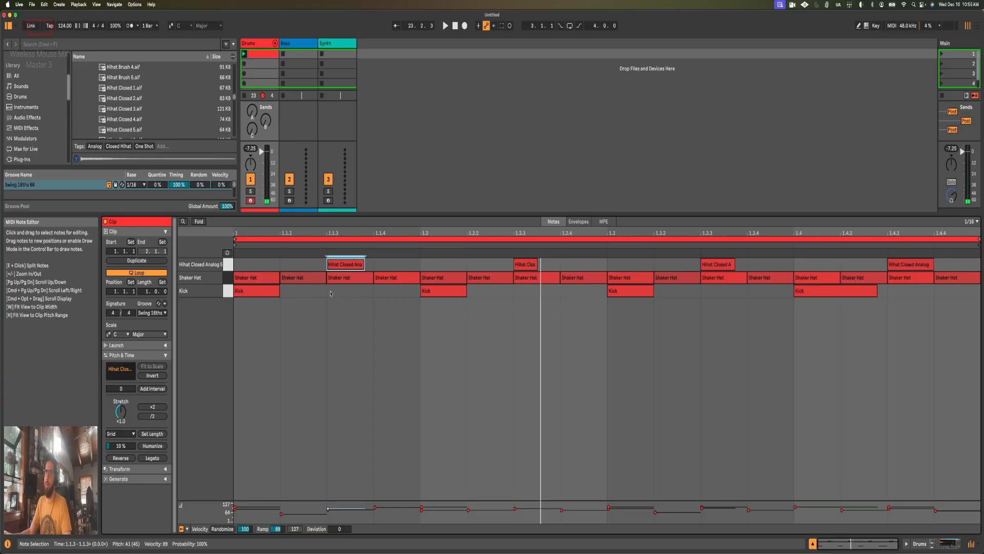
Step: Deactivate the shaker notes that coincide with the closed hi-hats at 1.1.3, 1.2.3, 1.3.3 and 1.4.3, and play the loop
click(226, 277)
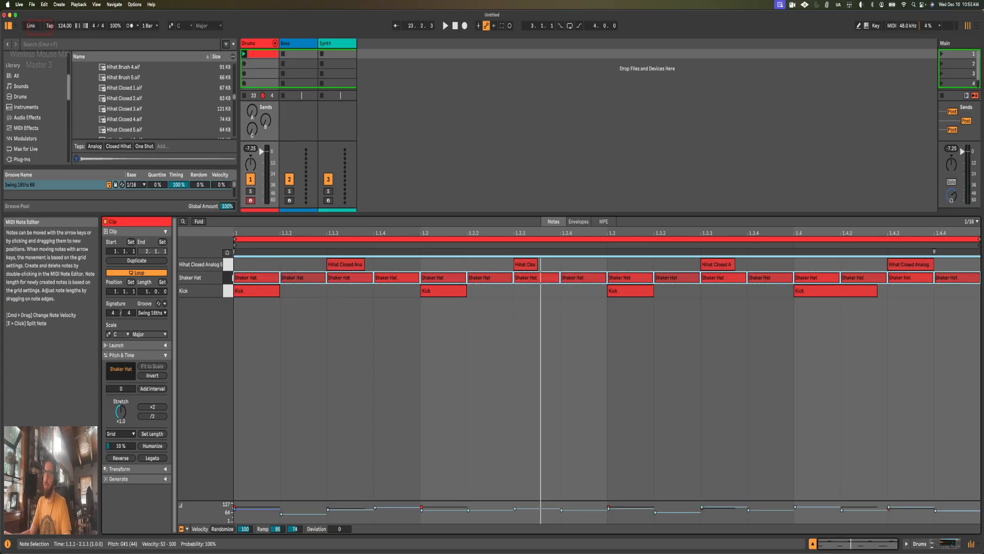
click(328, 296)
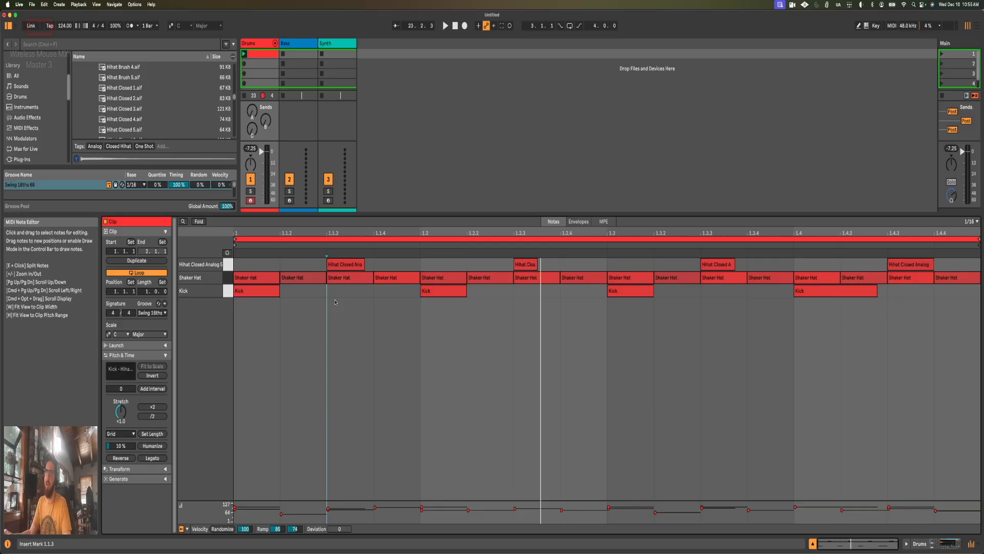
click(193, 264)
click(346, 289)
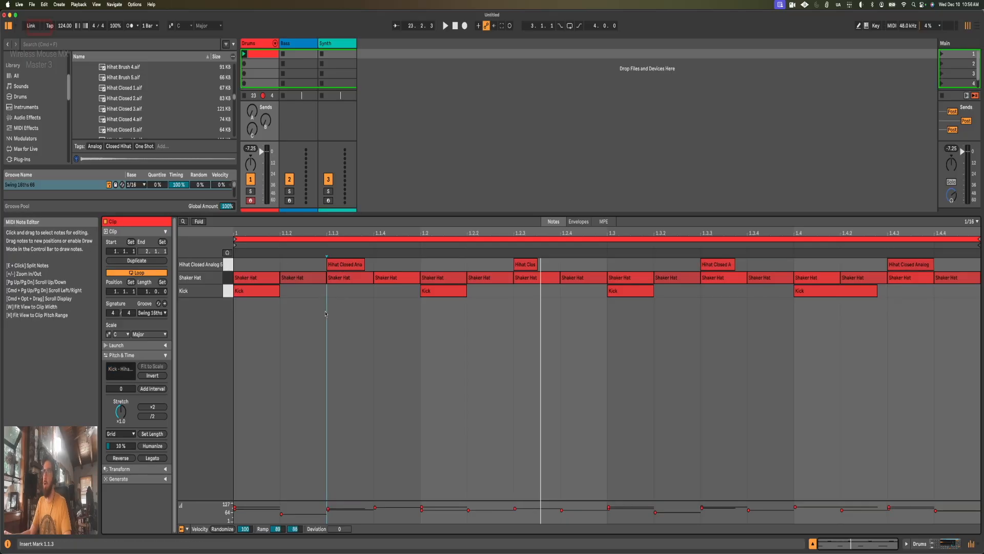
click(346, 287)
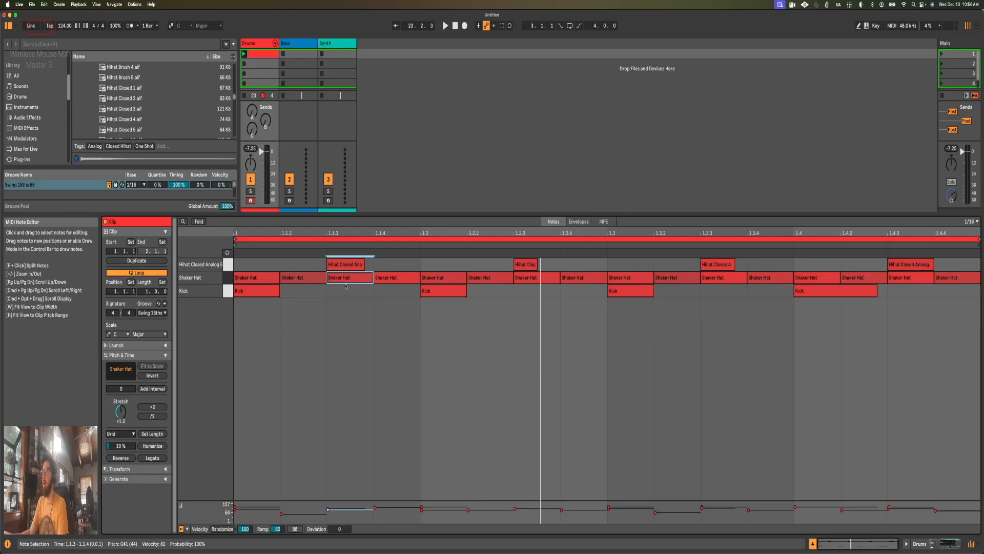
click(542, 281)
click(736, 279)
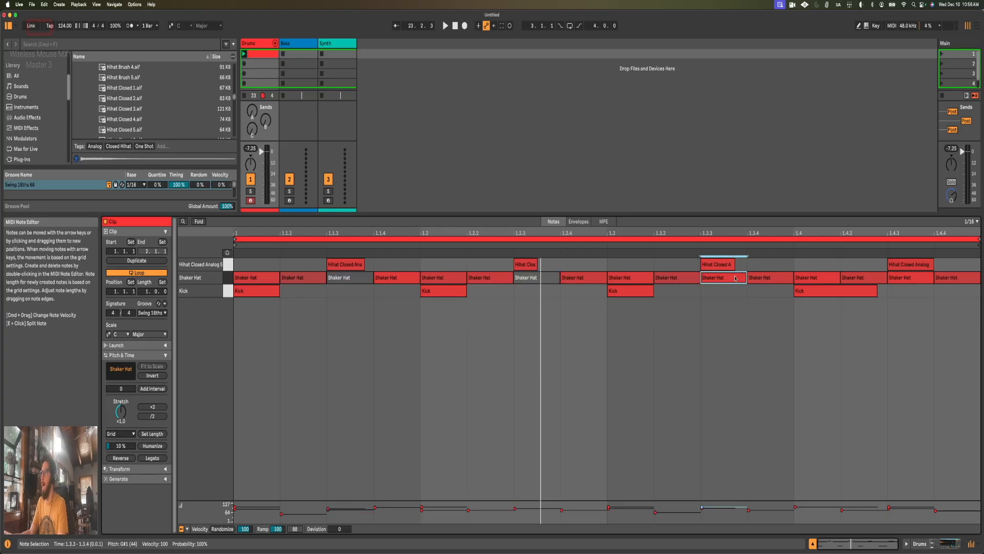
click(902, 279)
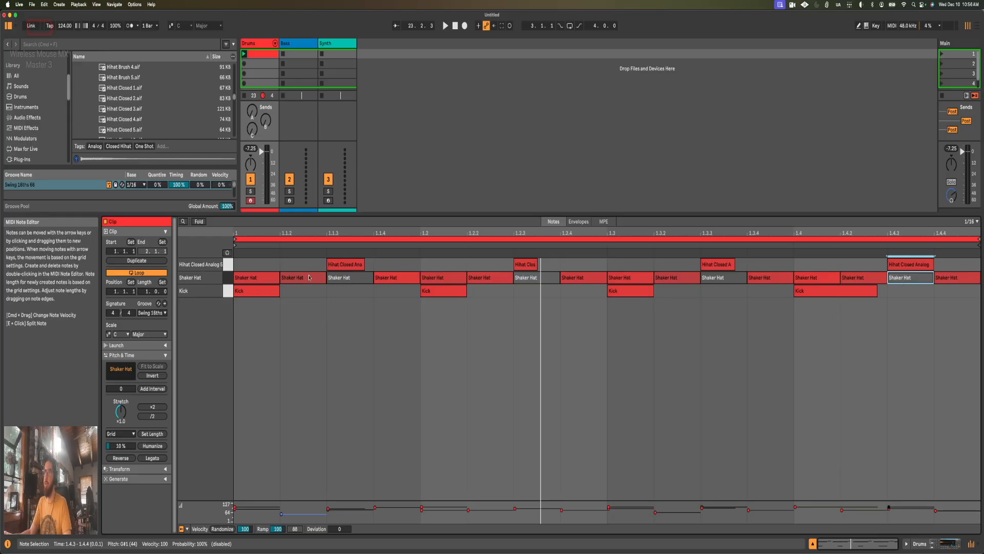
key(space)
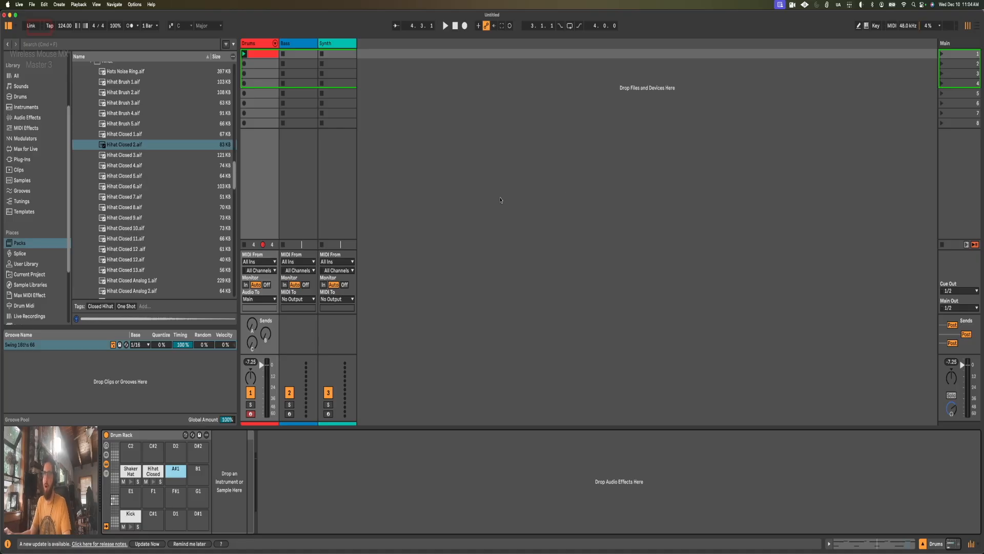
Step: Rename the first clip on the Drums track as Intro Groove
click(259, 56)
key(super+r)
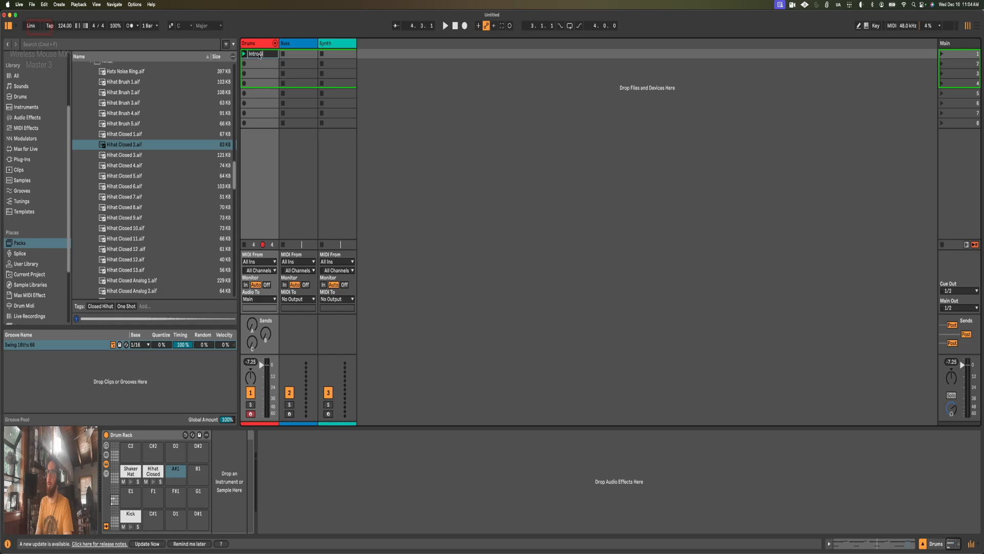
key(Return)
Step: Duplicate the Intro Groove clip into the slot below and rename the copy as Open Hat
key(super+d)
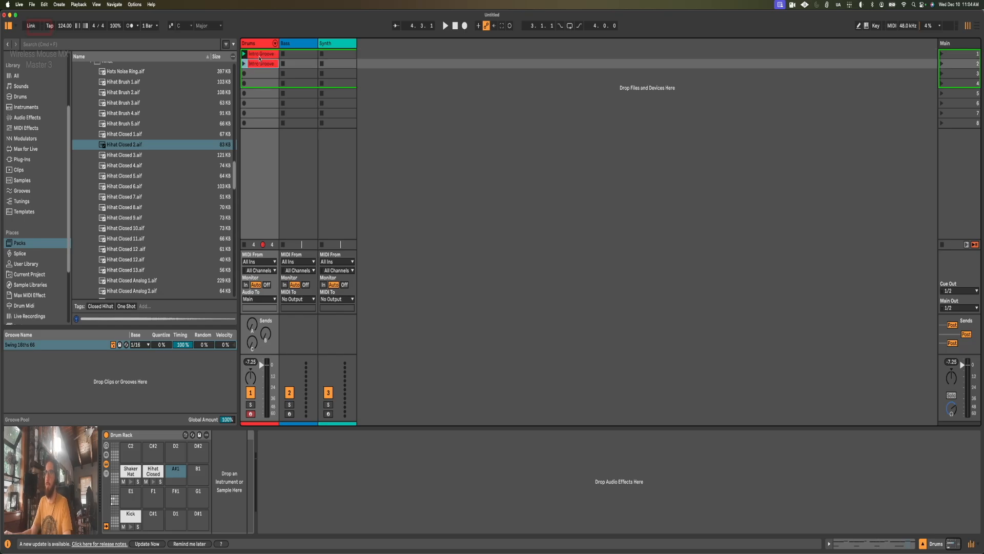
key(super+r)
text(Open Hat)
key(Return)
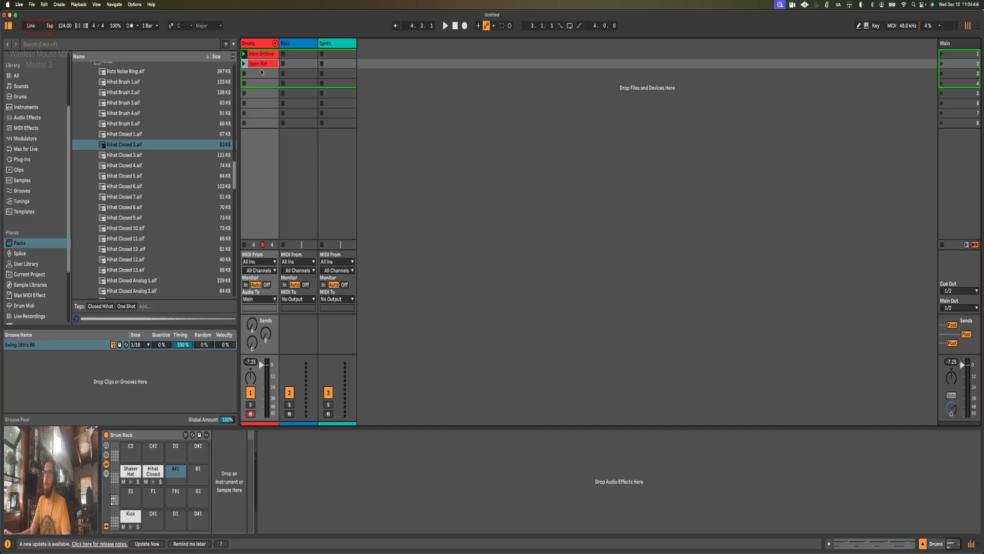
Step: Audition open hi-hat samples, from Hihat Open 1 to 4 and then Hihat Open Analog 1 and 3
scroll(133, 260, down, 5)
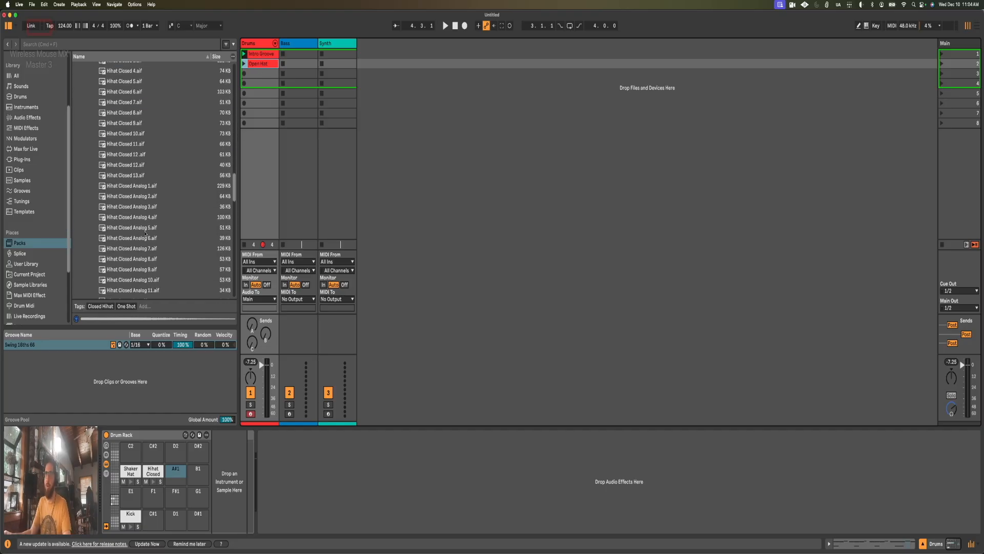
scroll(145, 234, down, 3)
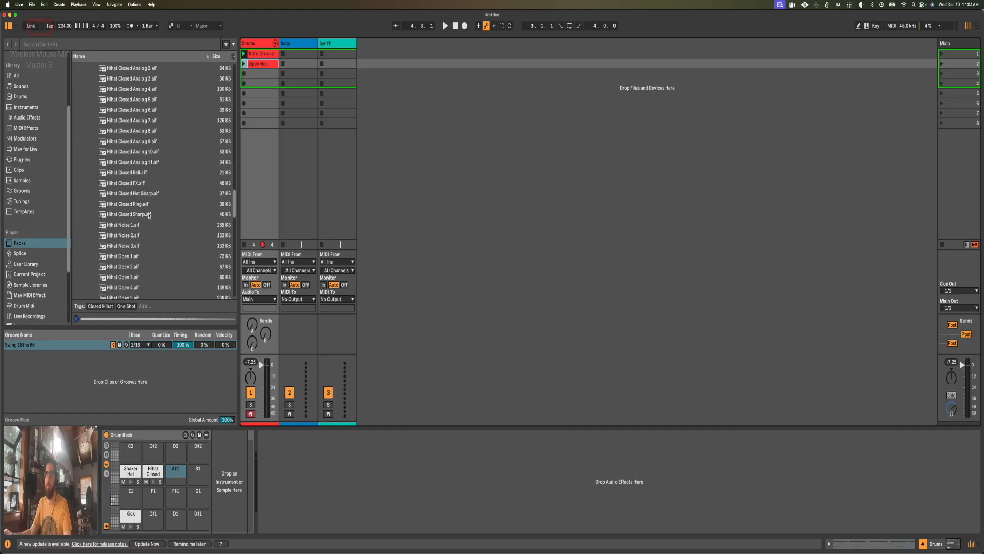
scroll(147, 209, down, 5)
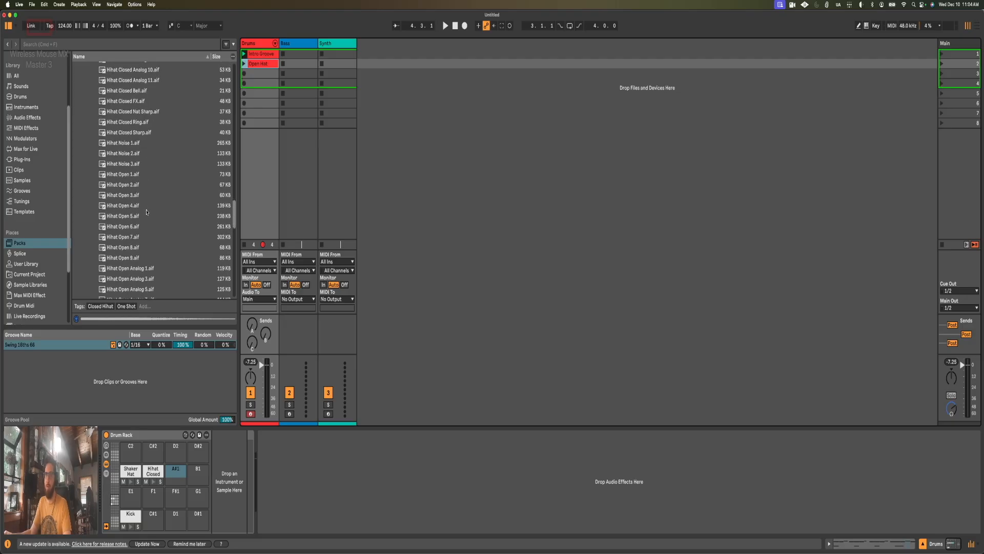
click(142, 130)
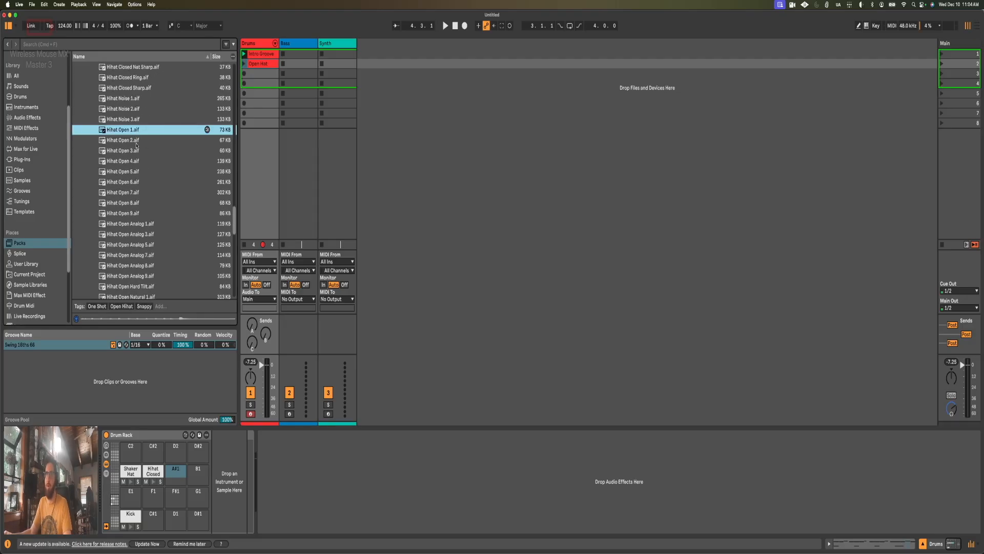
click(136, 140)
click(136, 150)
click(136, 163)
scroll(147, 223, down, 1)
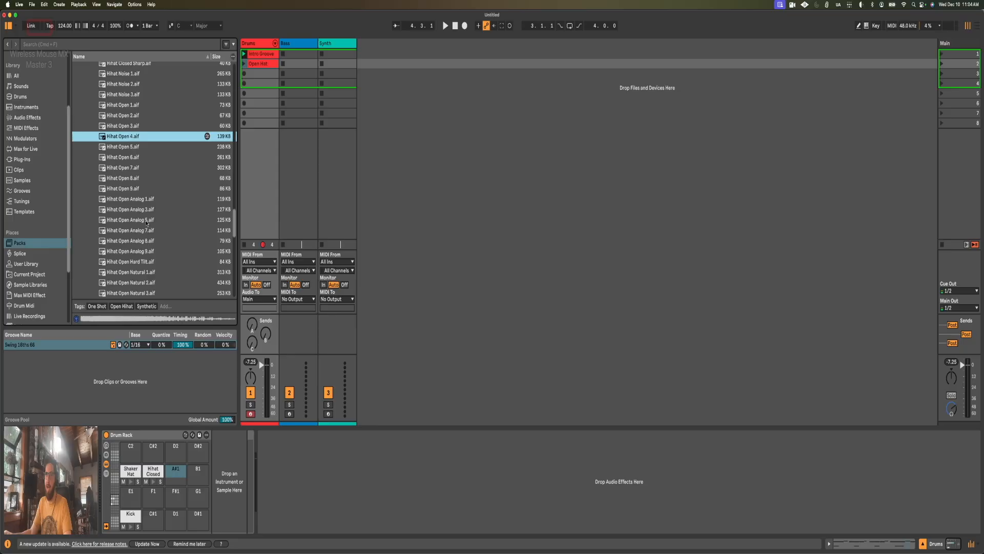
click(141, 201)
click(145, 209)
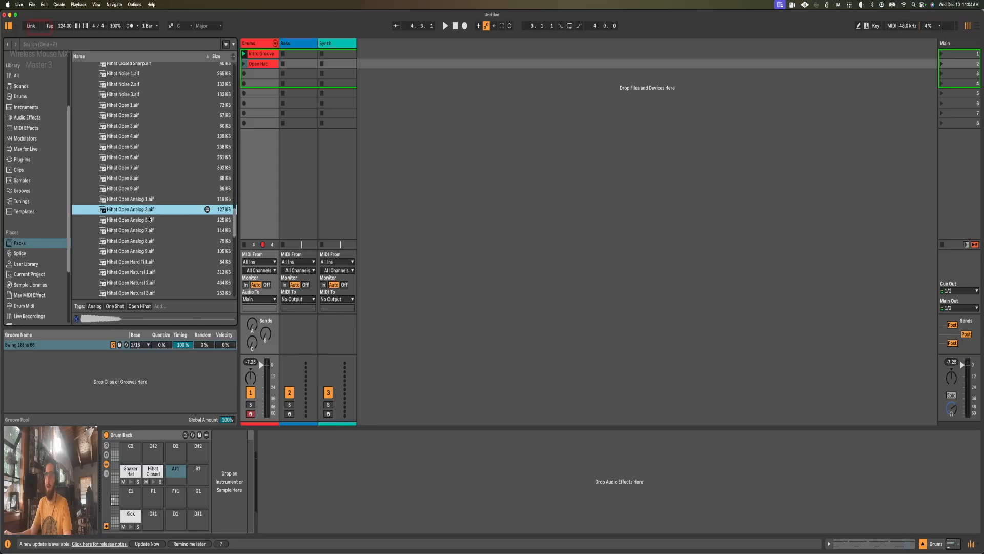
Step: Load Hihat Open Analog 5 onto the A#1 pad of the Drum Rack and convert its Simpler to Drum Sampler
click(149, 220)
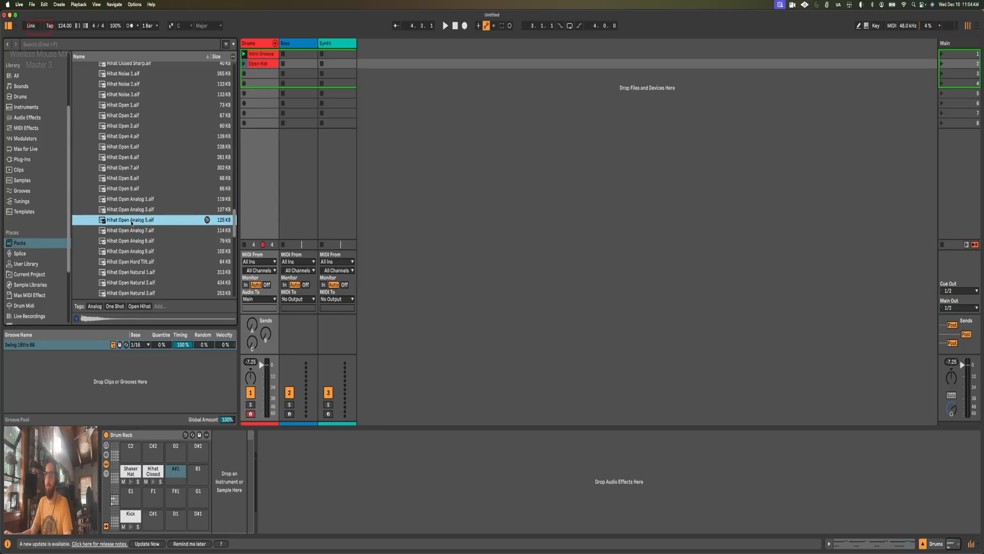
drag(163, 362, 178, 474)
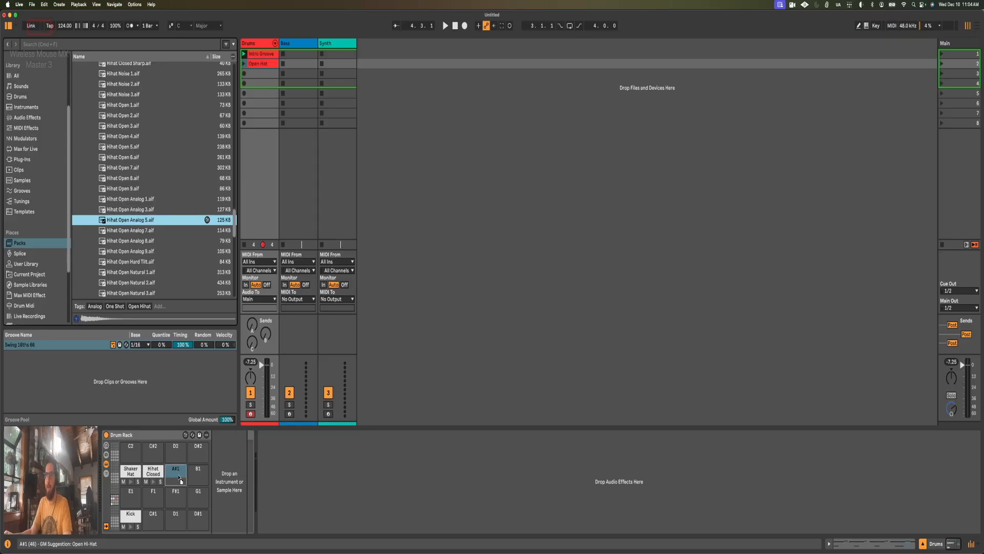
right_click(257, 439)
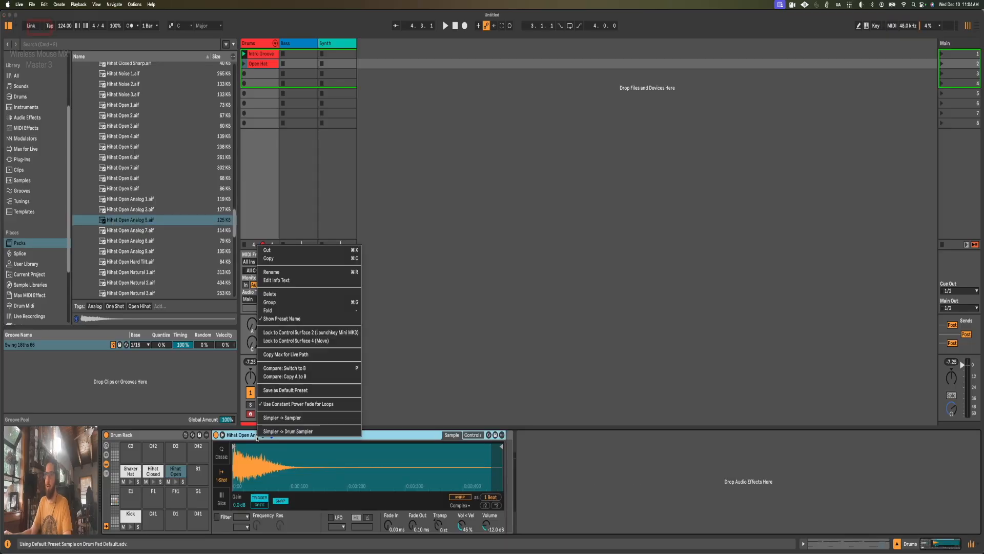
click(261, 431)
Step: Move all closed hi-hat notes in the Open Hat clip up to the Hihat Open Analog 5 lane
double_click(257, 61)
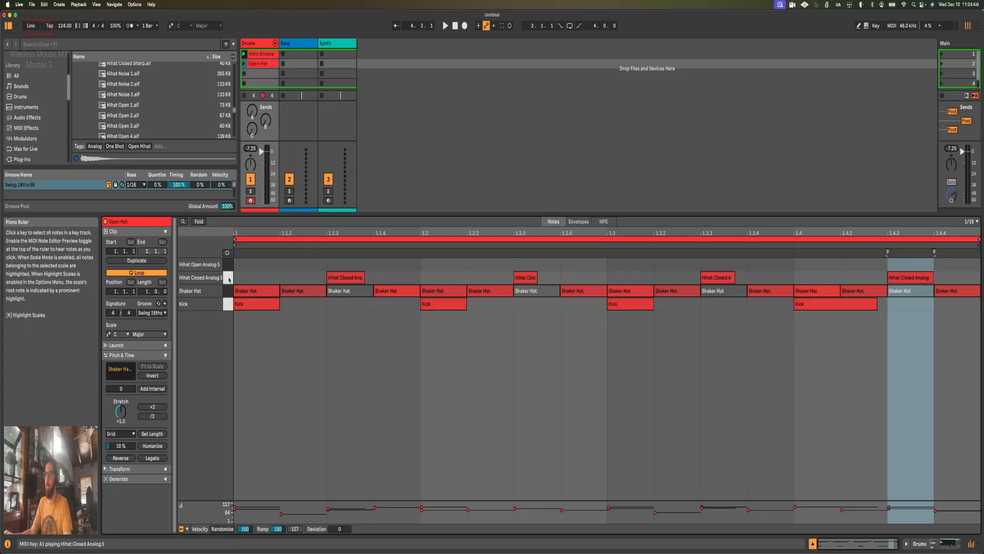
click(229, 279)
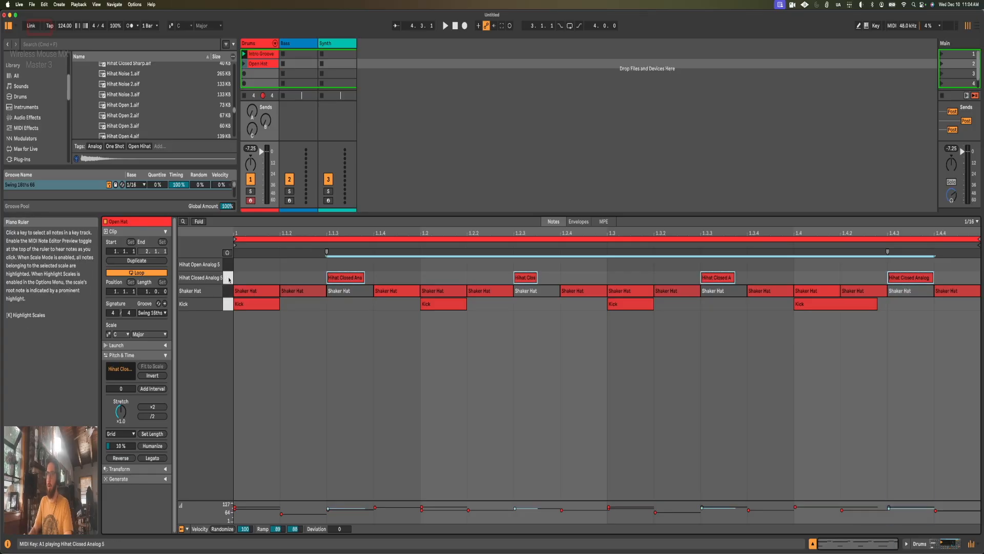
key(Up)
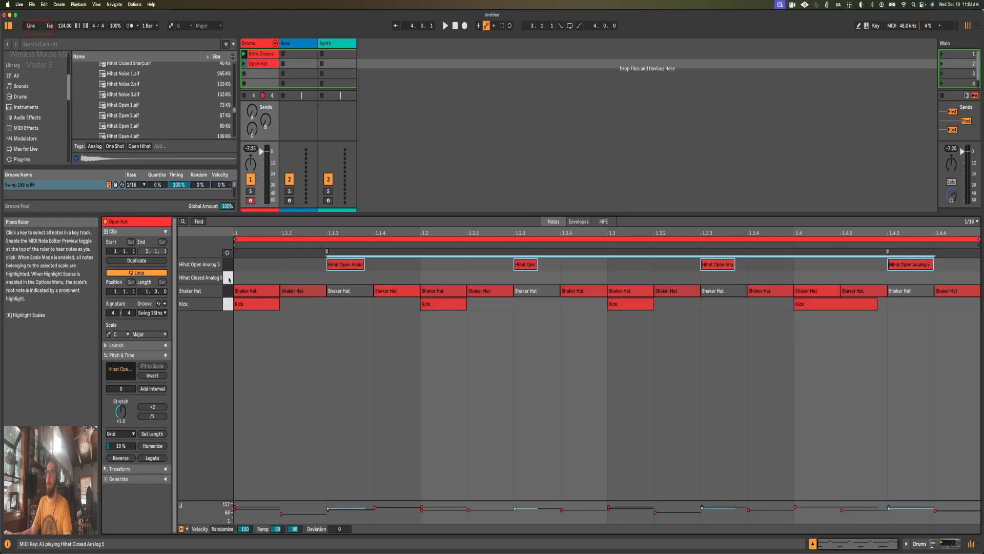
click(311, 274)
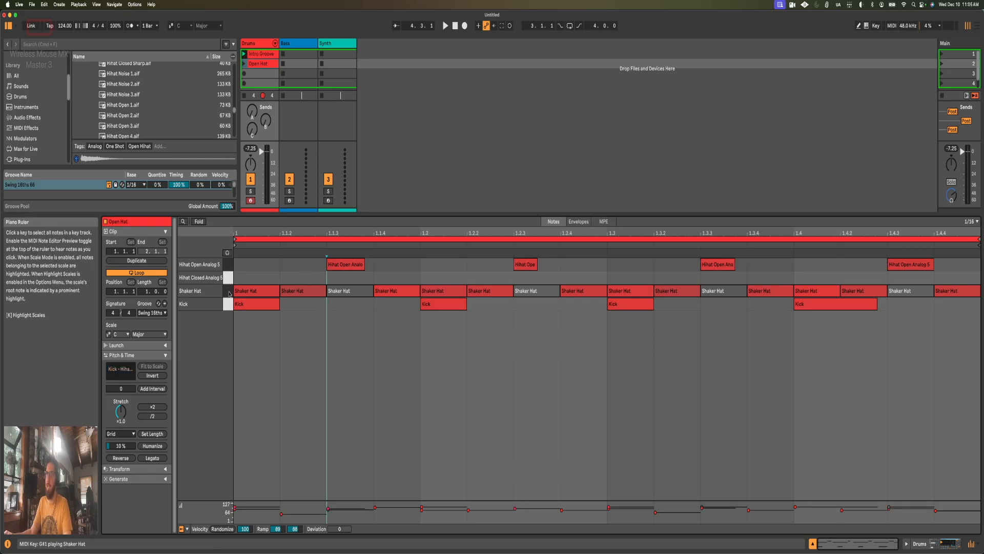
Step: Launch the Open Hat clip and set the open hi-hat's filter frequency to about 17.8 kHz with 16% velocity-to-filter modulation
click(230, 294)
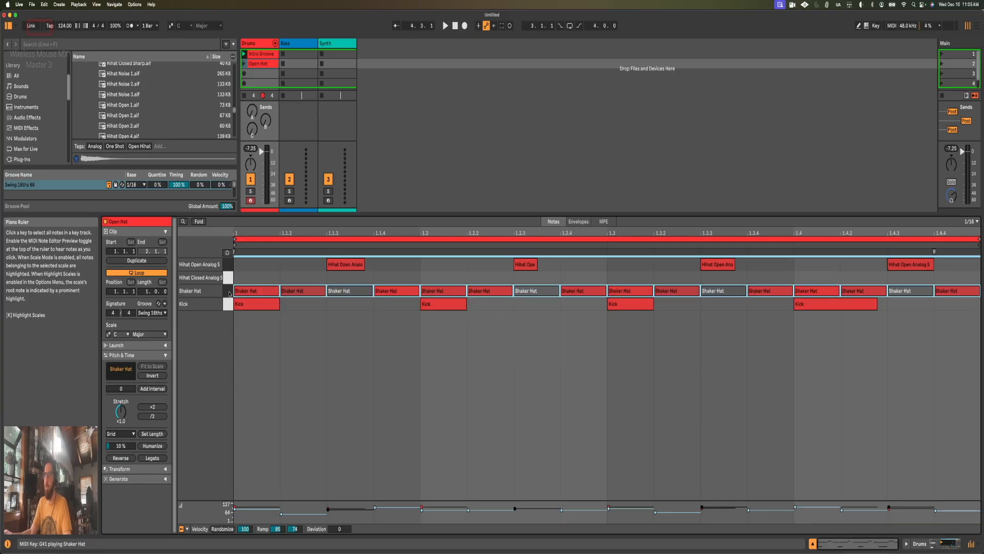
click(282, 277)
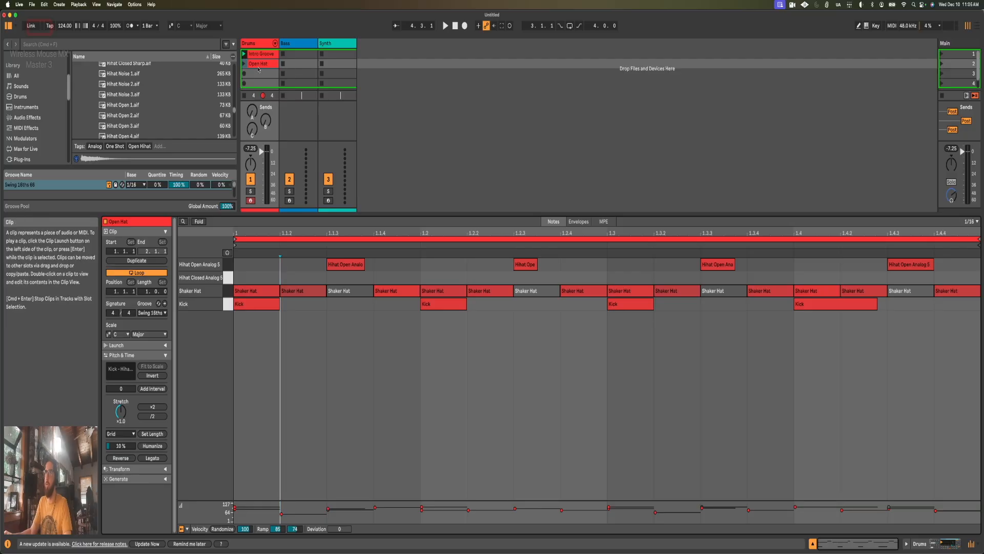
key(space)
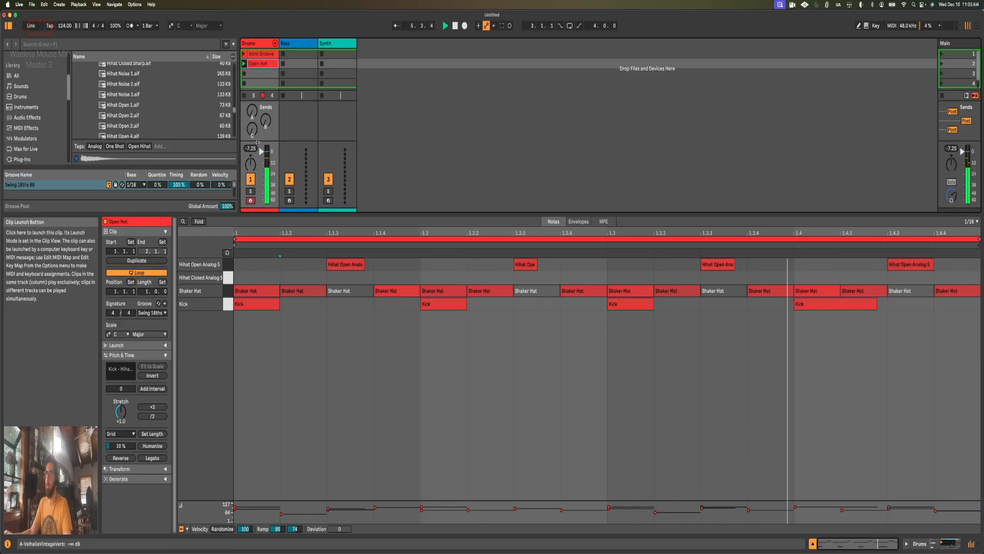
key(shift+Tab)
drag(378, 518, 379, 527)
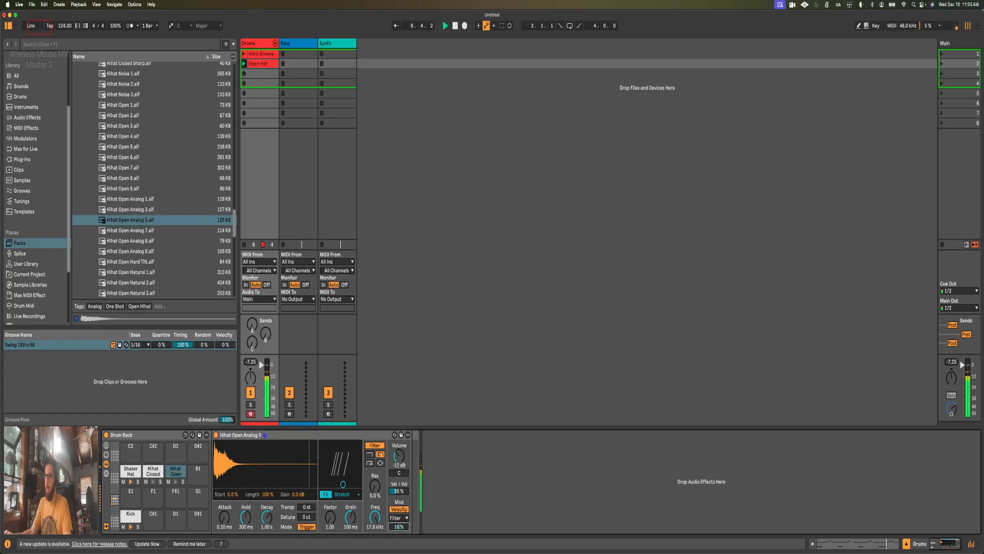
Step: Lower the open hi-hat's filter frequency to 15.2 kHz
drag(375, 518, 375, 521)
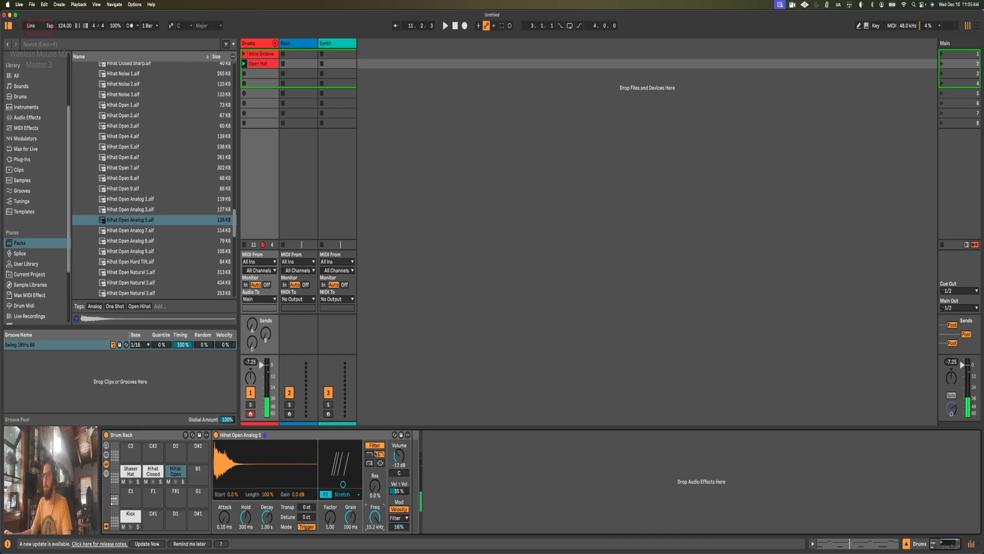
click(364, 436)
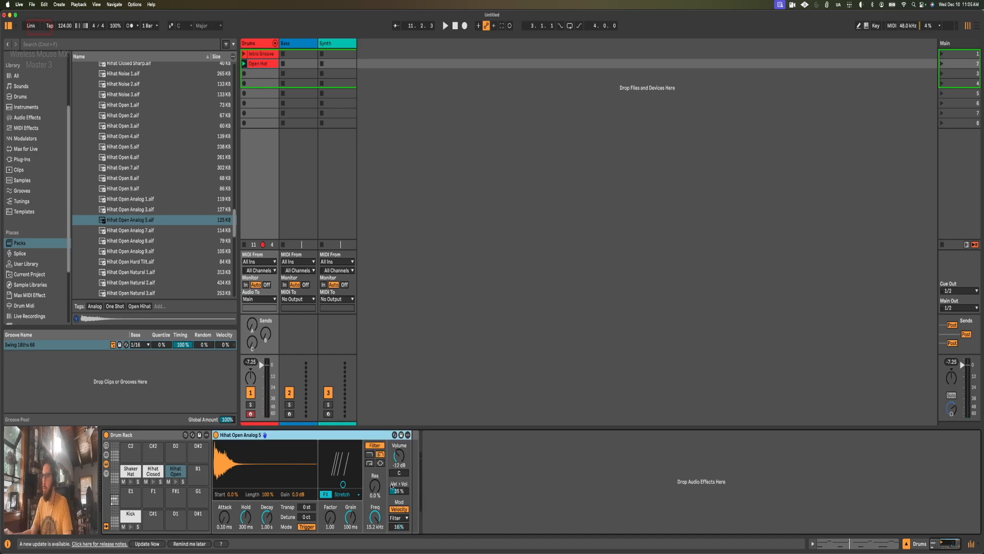
click(376, 519)
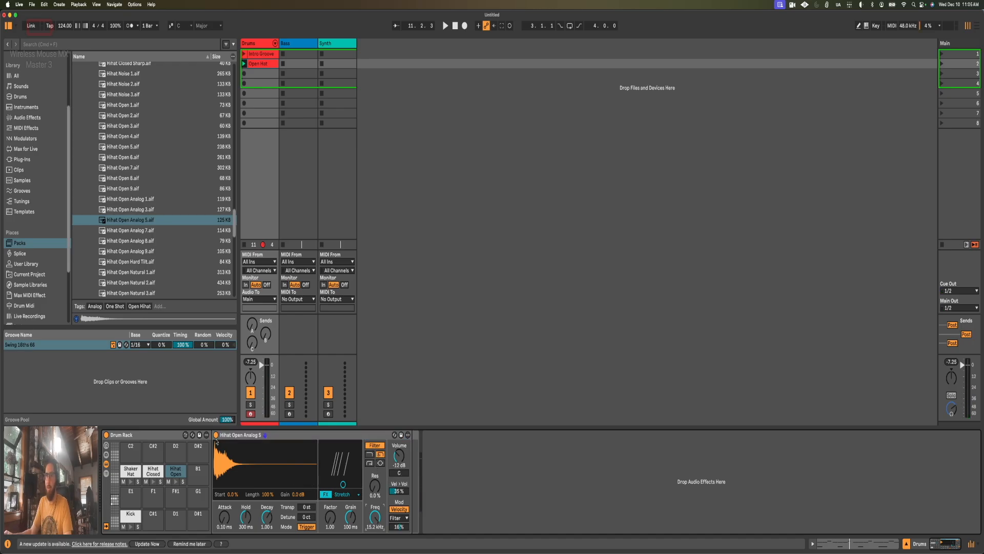
Step: Add closed hi-hat notes at velocity 29 on 1.1.4 and 1.4.2 in the Open Hat clip
key(shift+Tab)
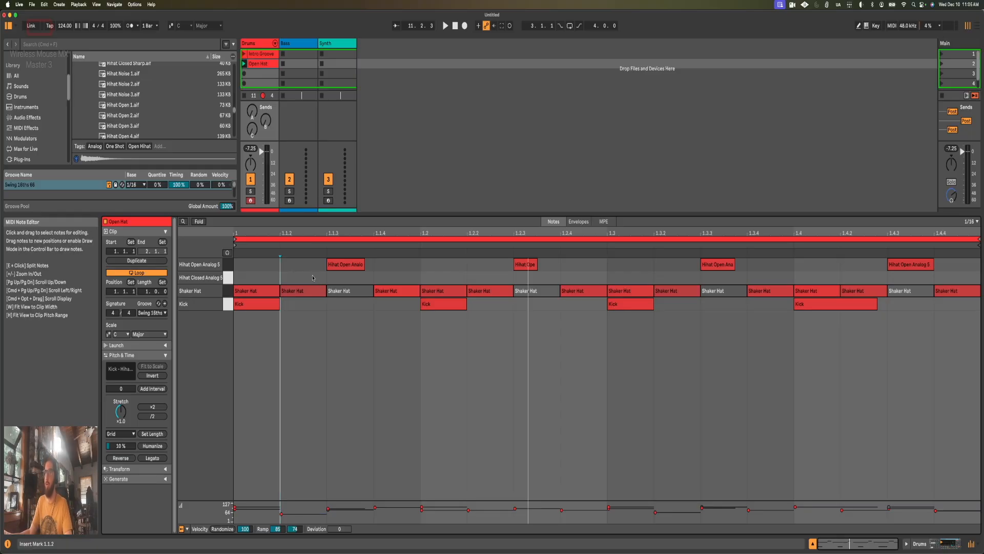
key(Right)
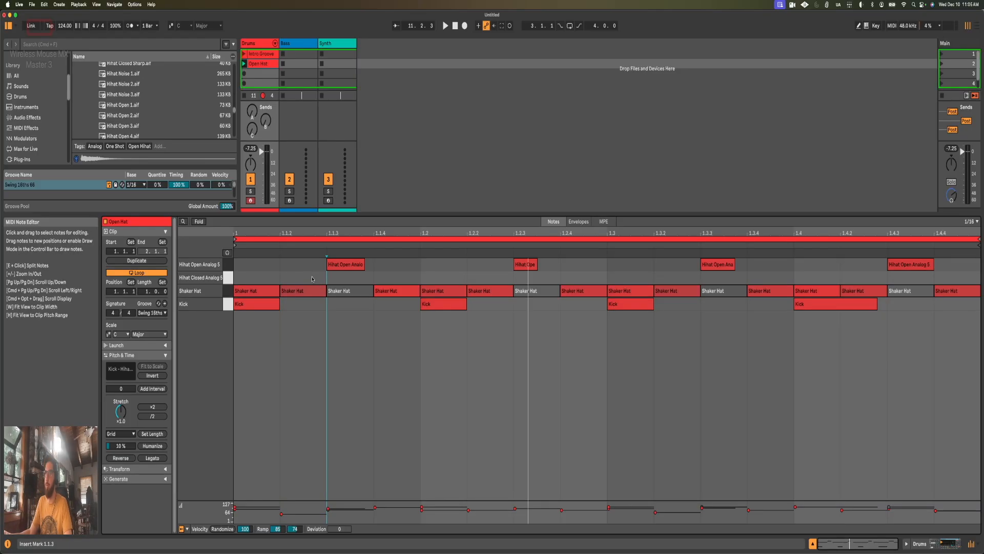
key(Right)
key(Right)
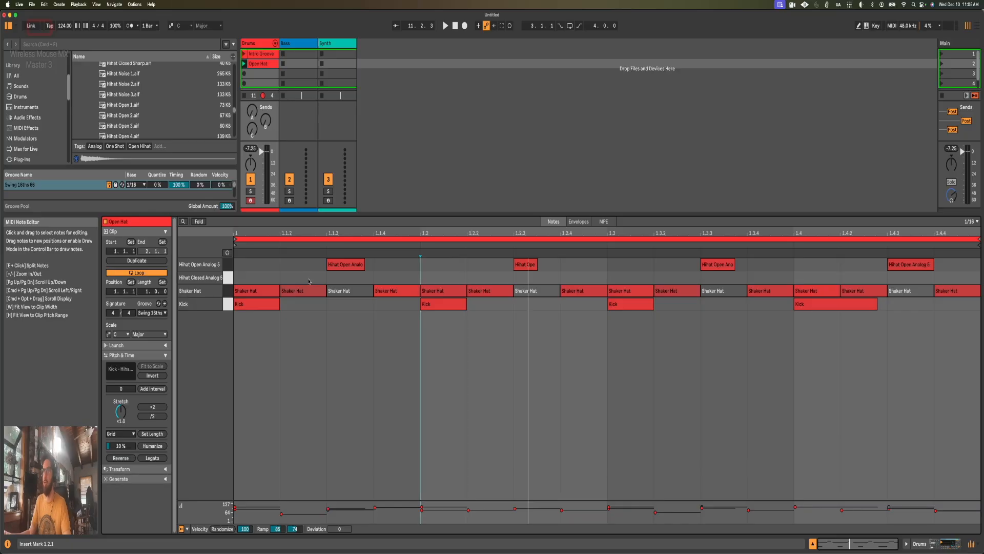
double_click(390, 278)
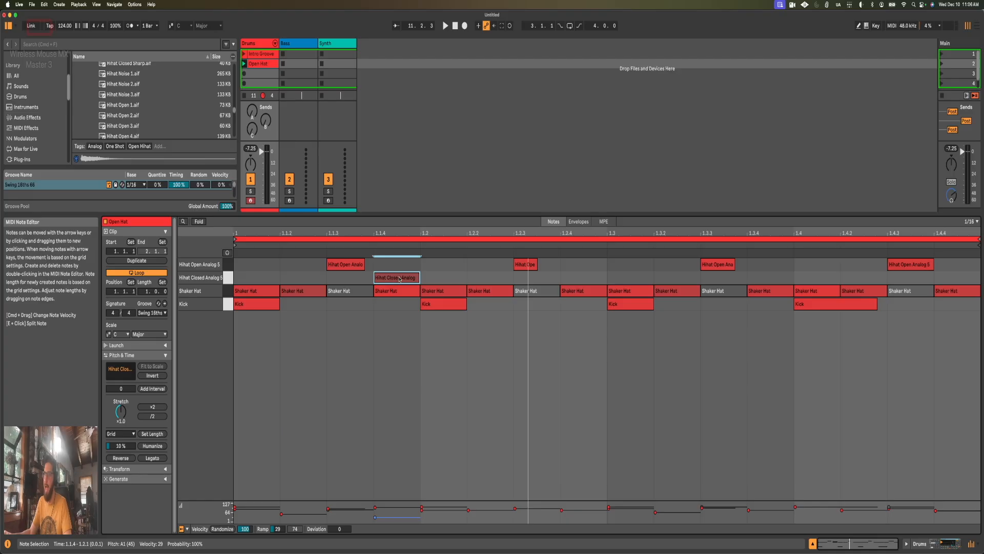
key(space)
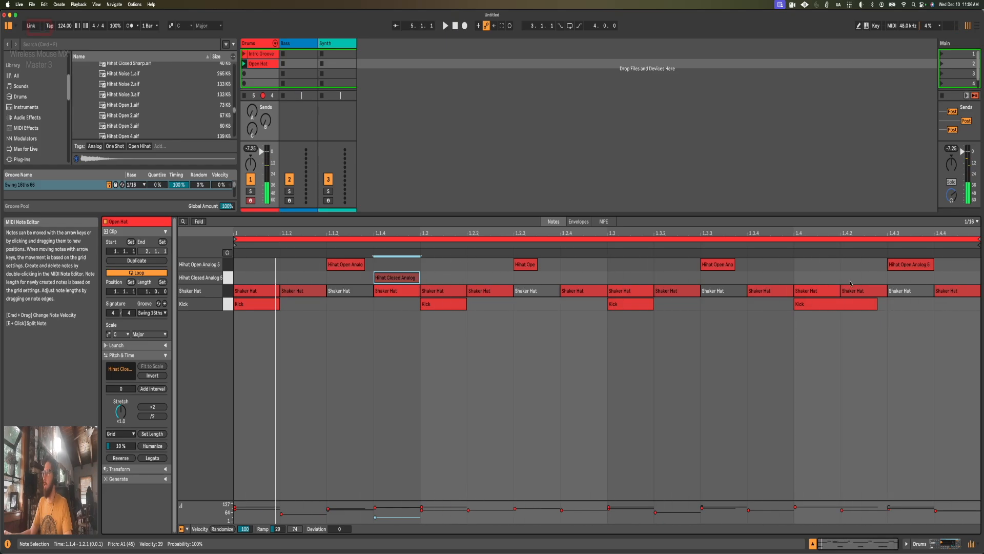
double_click(883, 277)
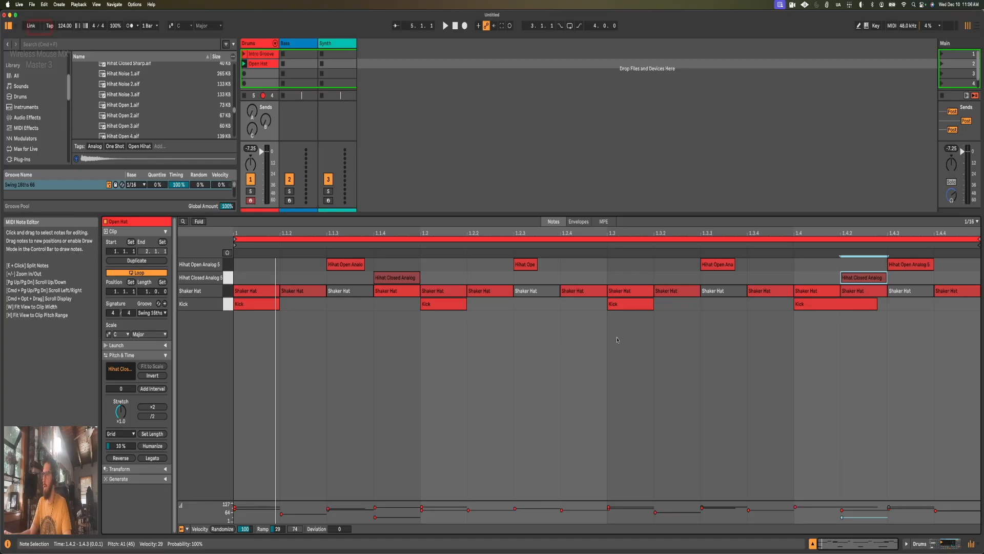
Step: Play back the clip and shorten both closed hi-hat notes to about half a sixteenth
key(space)
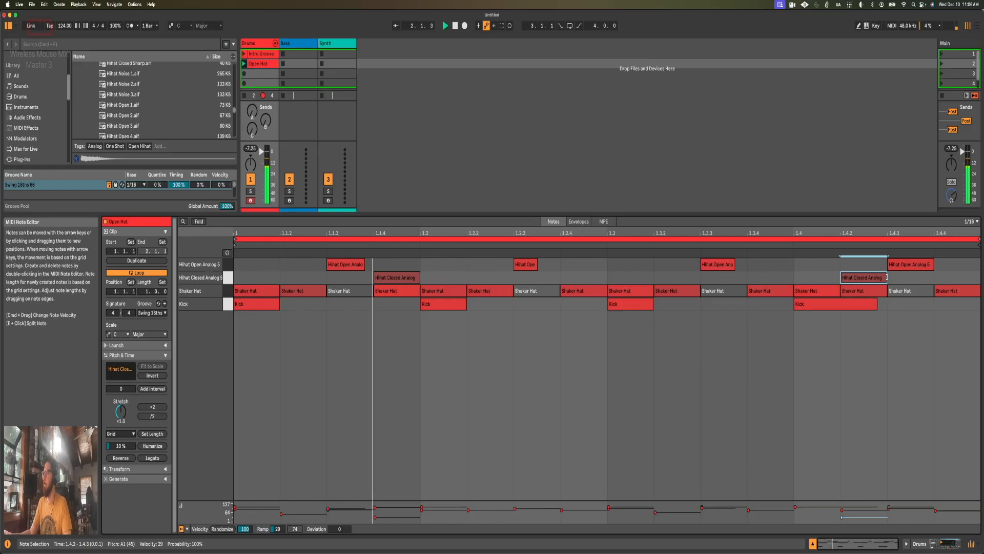
key(space)
drag(886, 278, 860, 277)
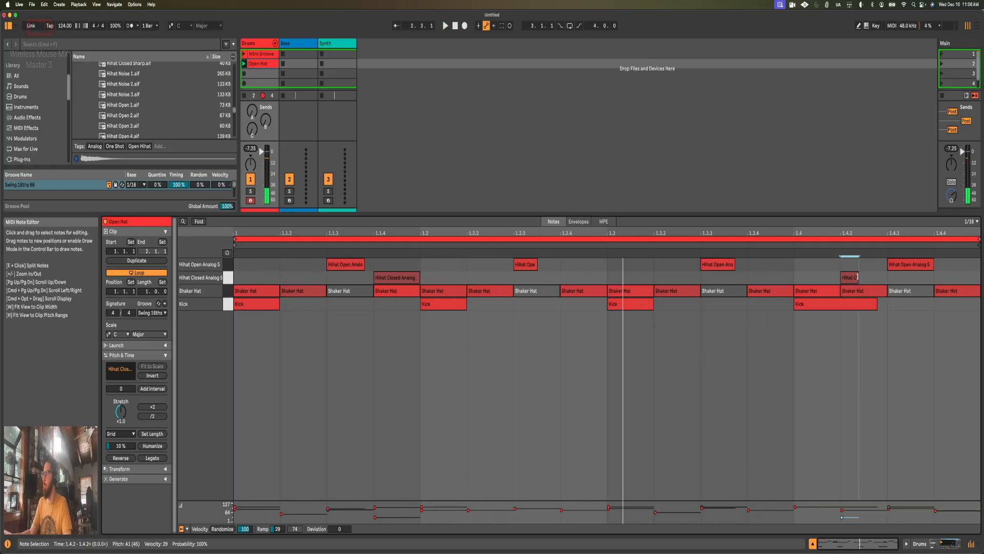
drag(418, 277, 392, 277)
Step: Duplicate the Open Hat loop to two bars and delete the closed hi-hat note at 1.4.2
click(130, 263)
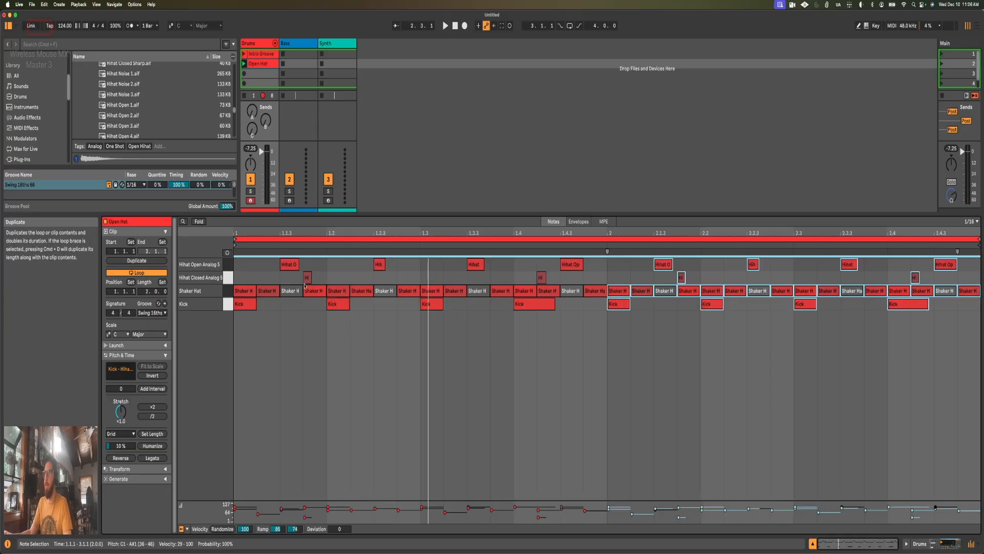
click(655, 354)
double_click(540, 282)
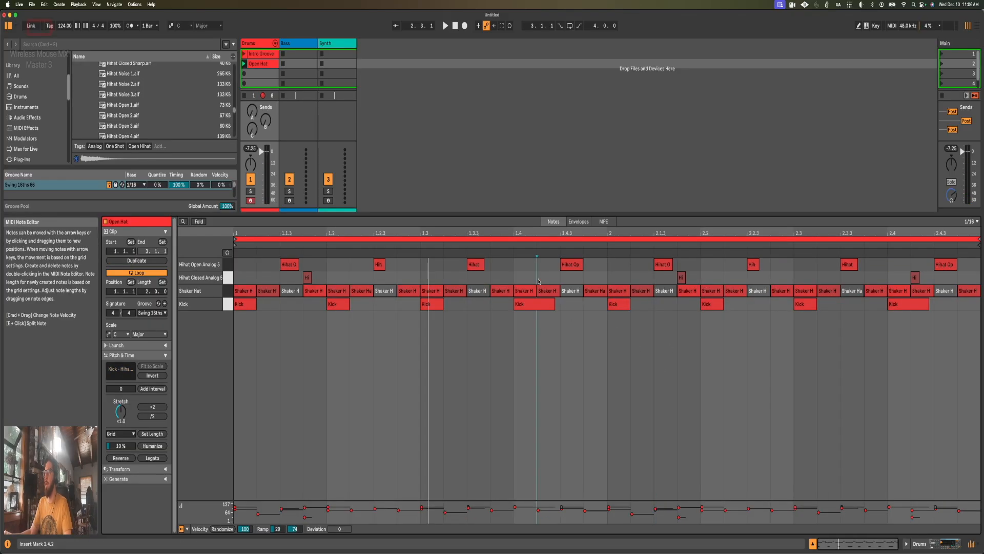
drag(893, 280, 930, 282)
click(933, 281)
Step: During playback, move the closed hi-hat at 2.1.4 to 2.1.2 and add another at 2.4.4 with velocity 66
key(space)
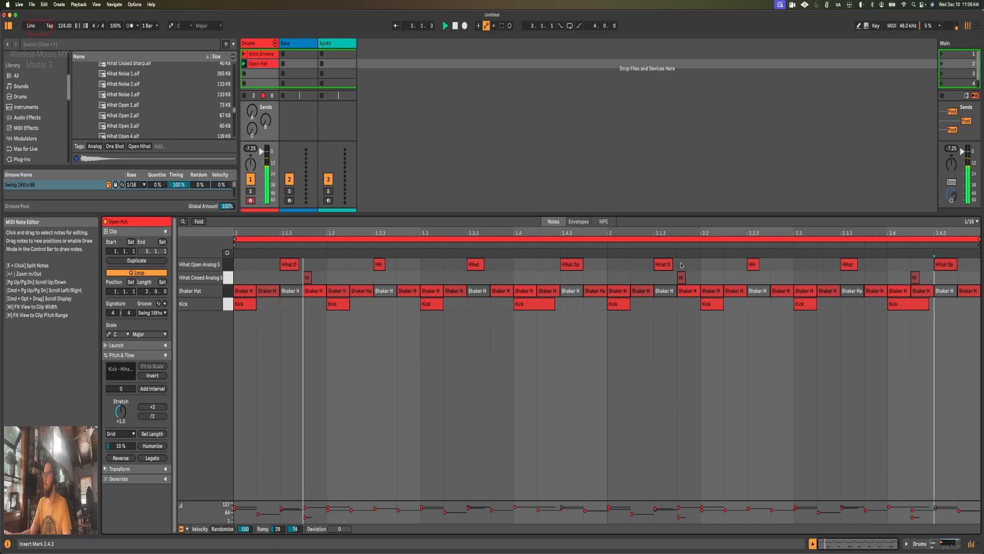
drag(682, 278, 639, 278)
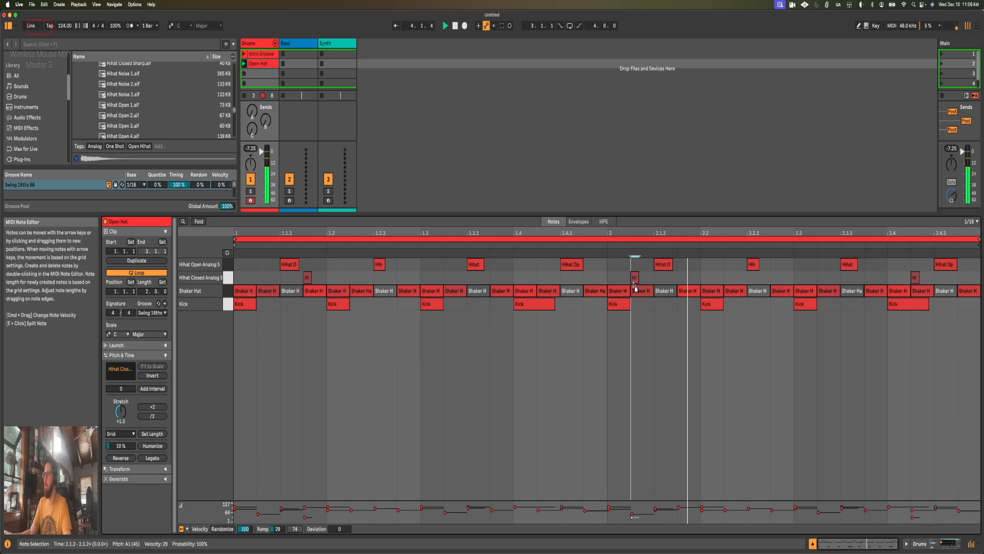
click(659, 353)
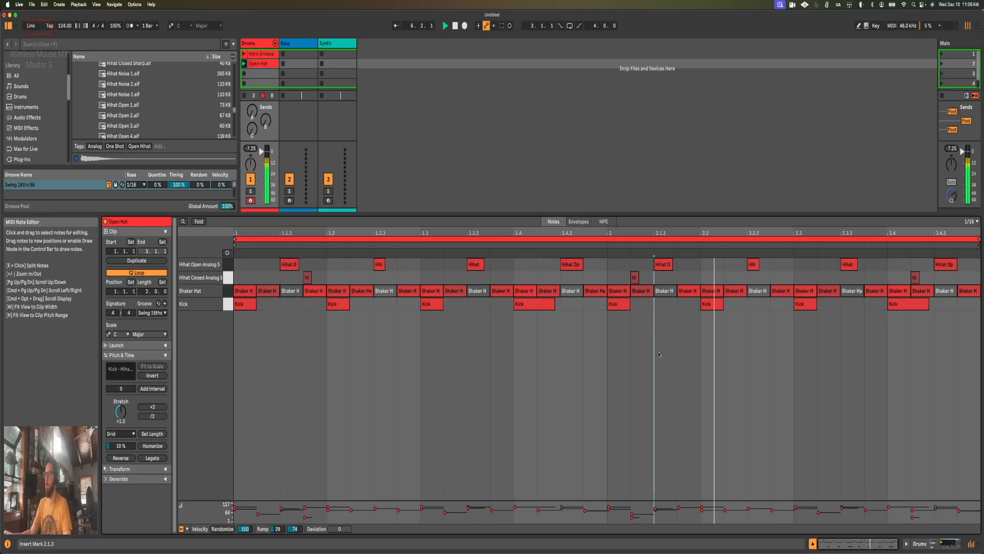
double_click(969, 277)
drag(969, 278, 970, 267)
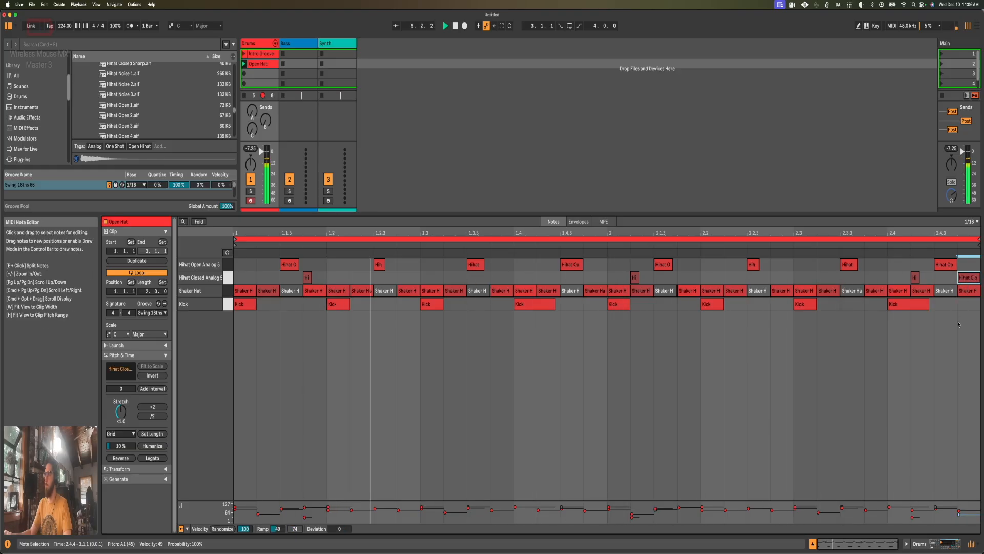
drag(965, 277, 966, 271)
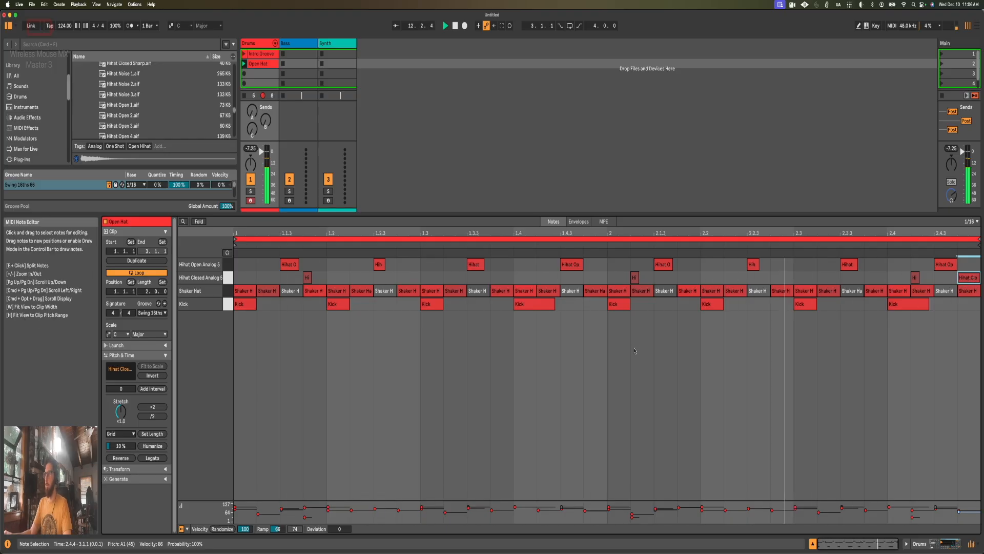
Step: Stop playback, review the second bar's added hi-hat notes, and save the Live Set
key(space)
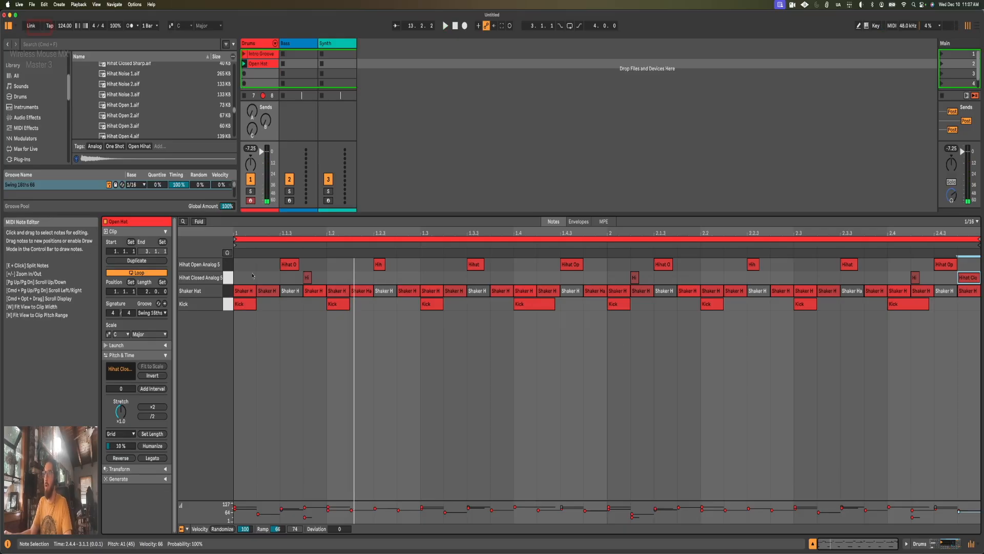
drag(247, 278, 608, 279)
click(638, 278)
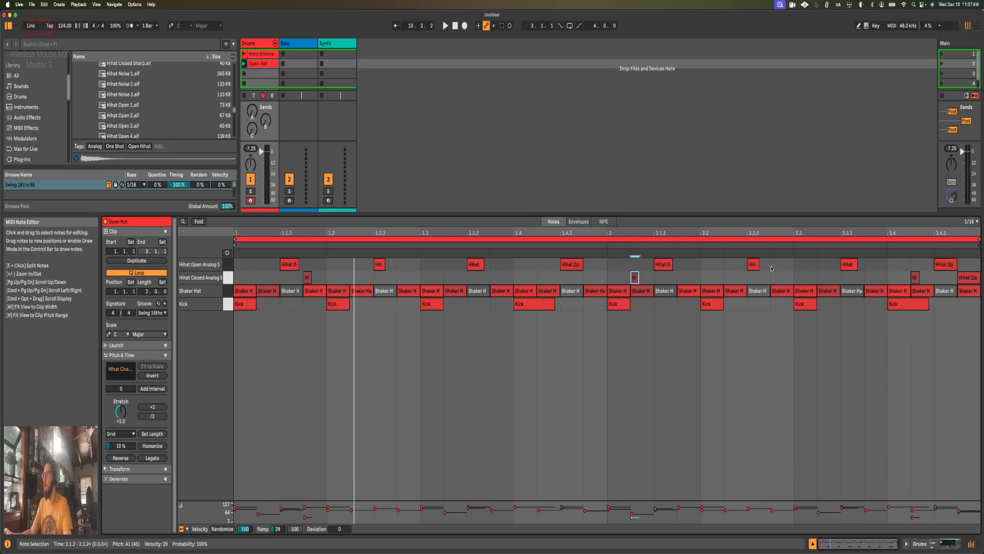
click(945, 267)
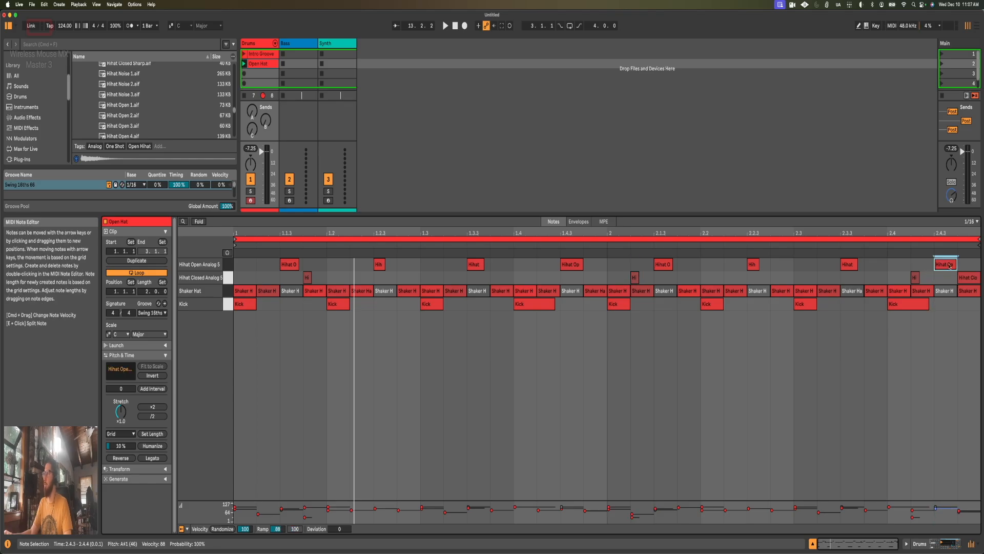
click(969, 280)
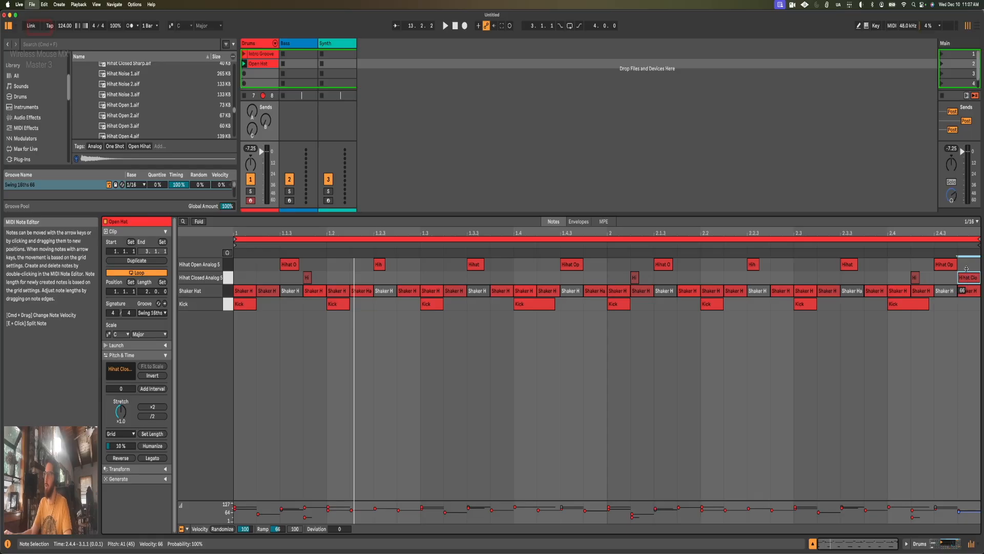
key(super+s)
click(655, 333)
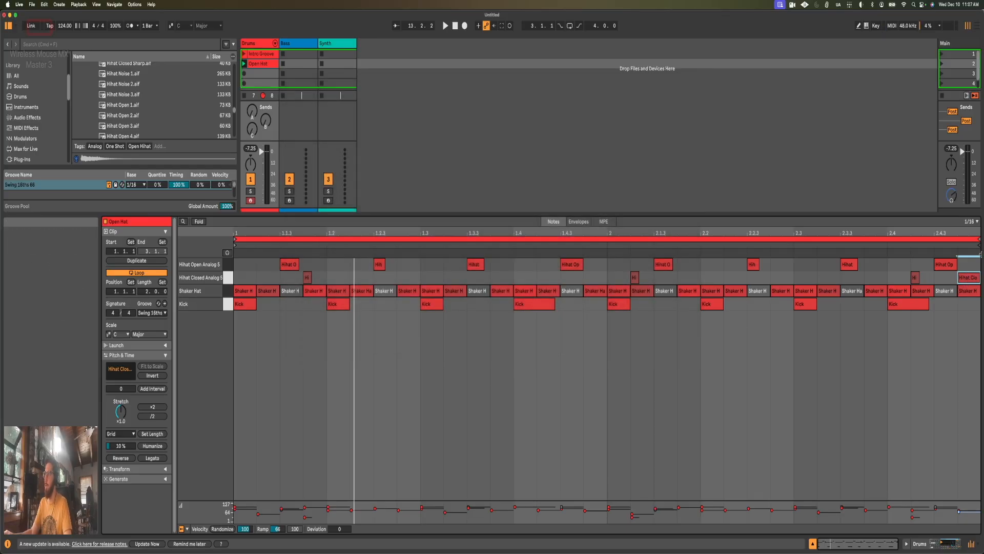
click(963, 328)
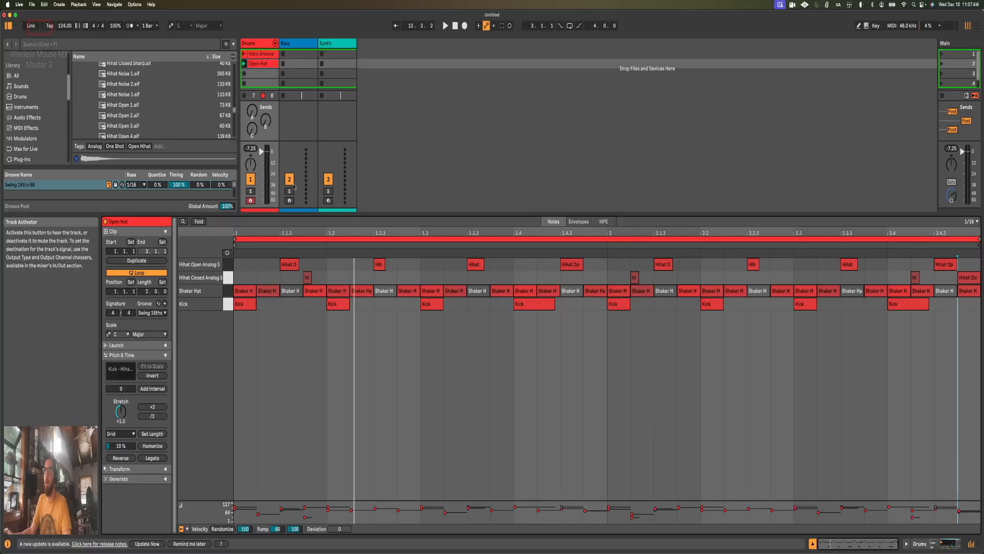
Step: Return to the Drum Rack and open the Clap folder in Punch and Tilt's One Shots, closing the Hihat folder
key(shift+Tab)
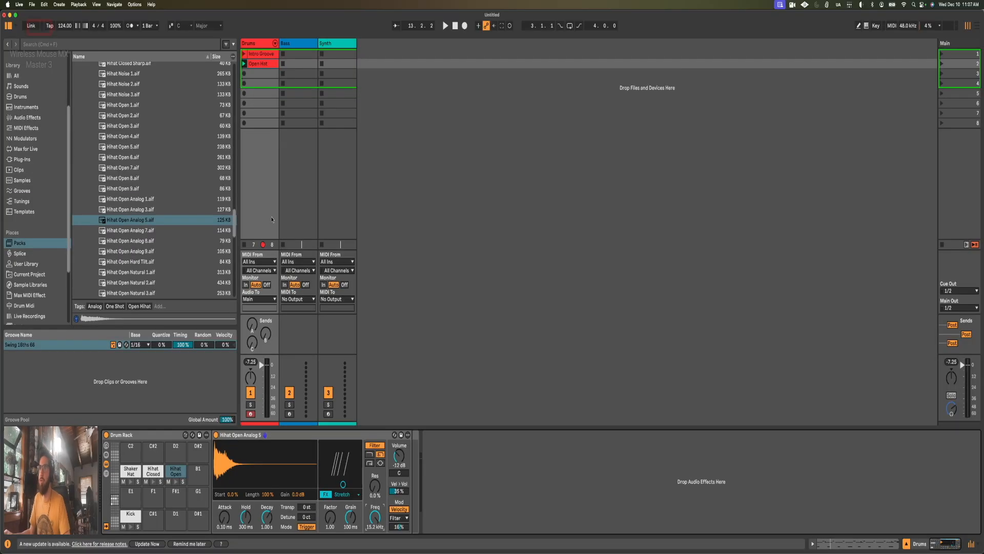
right_click(275, 154)
click(265, 90)
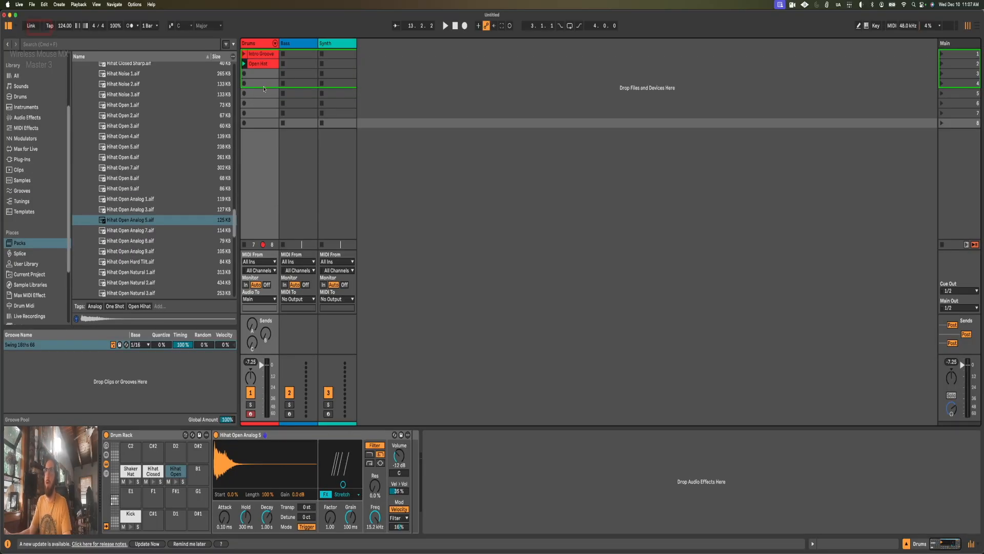
scroll(173, 115, up, 10)
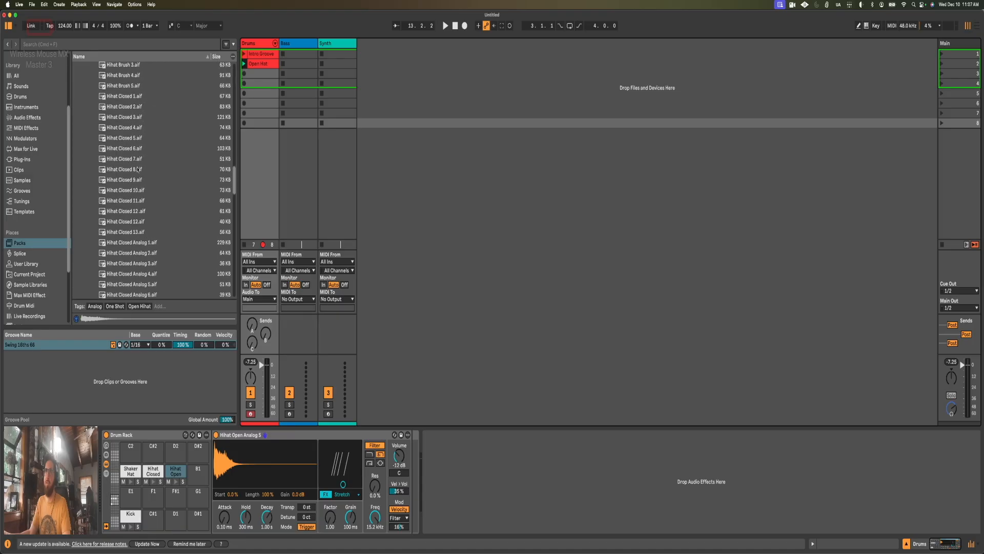
scroll(137, 172, up, 5)
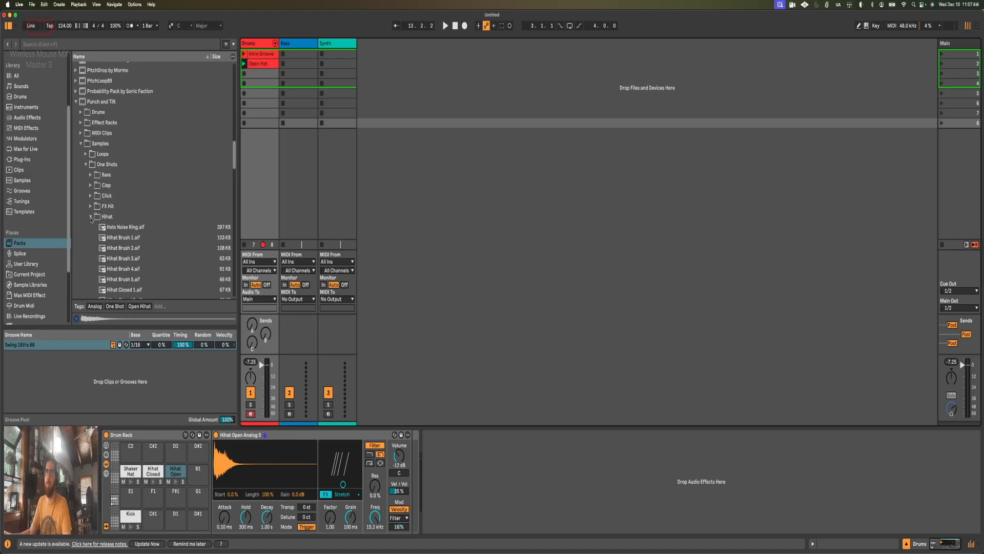
click(91, 217)
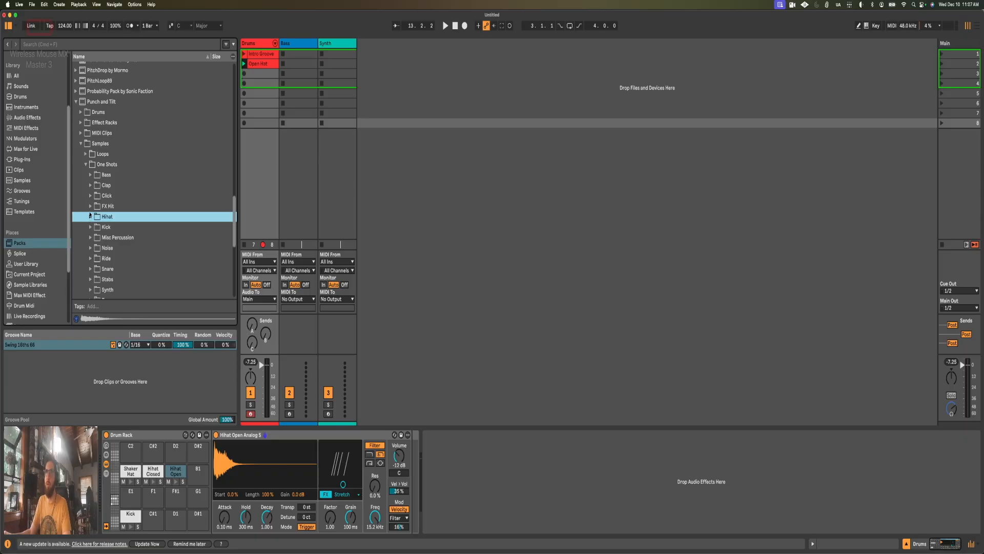
scroll(88, 191, down, 1)
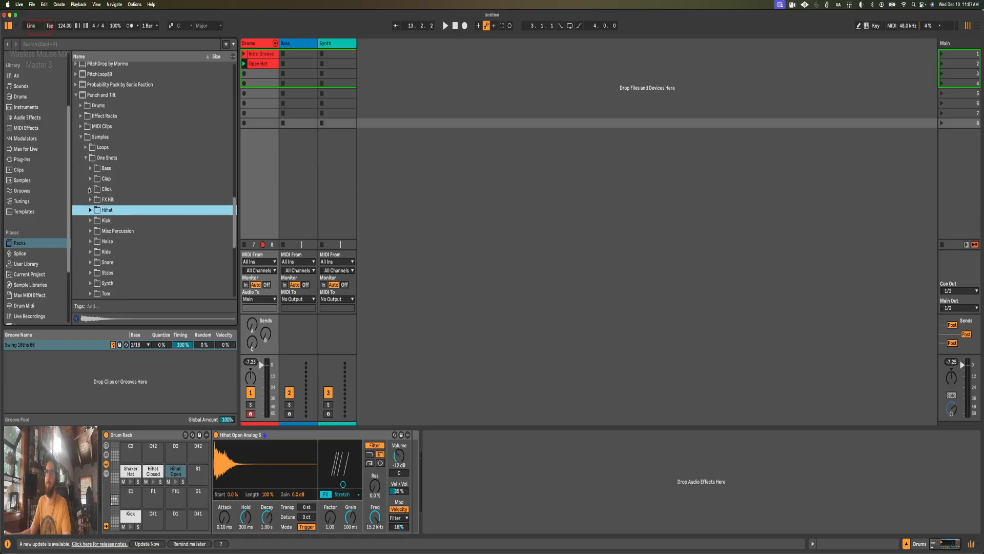
scroll(89, 191, down, 1)
click(91, 177)
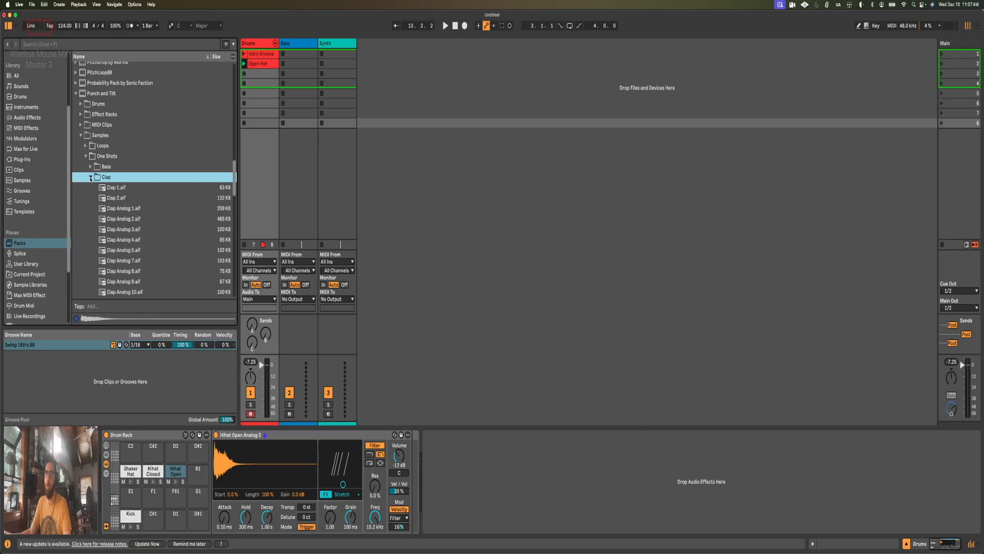
Step: Audition Clap 1, Clap 2, Clap Analog 1 and Clap Analog 2, then reselect Clap Analog 1
scroll(108, 174, down, 1)
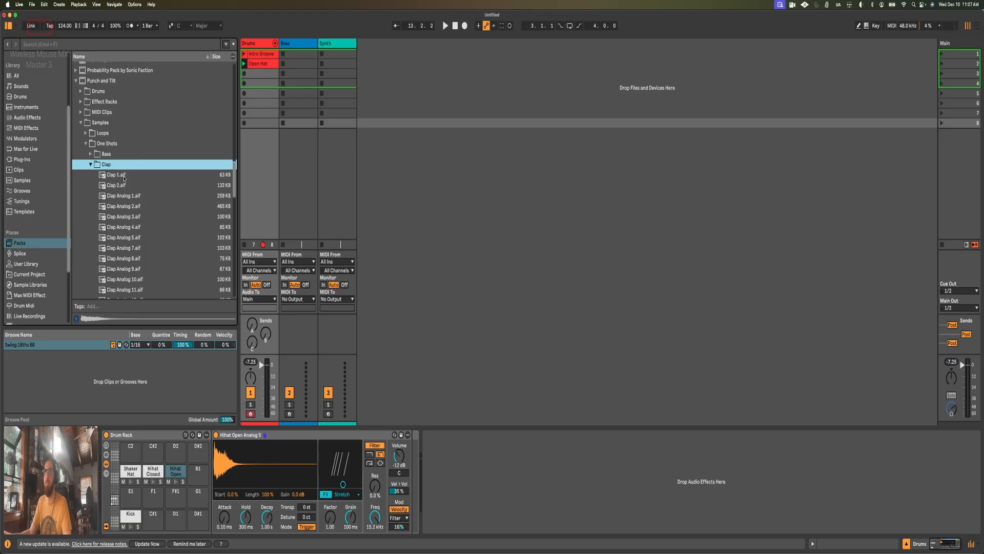
click(127, 176)
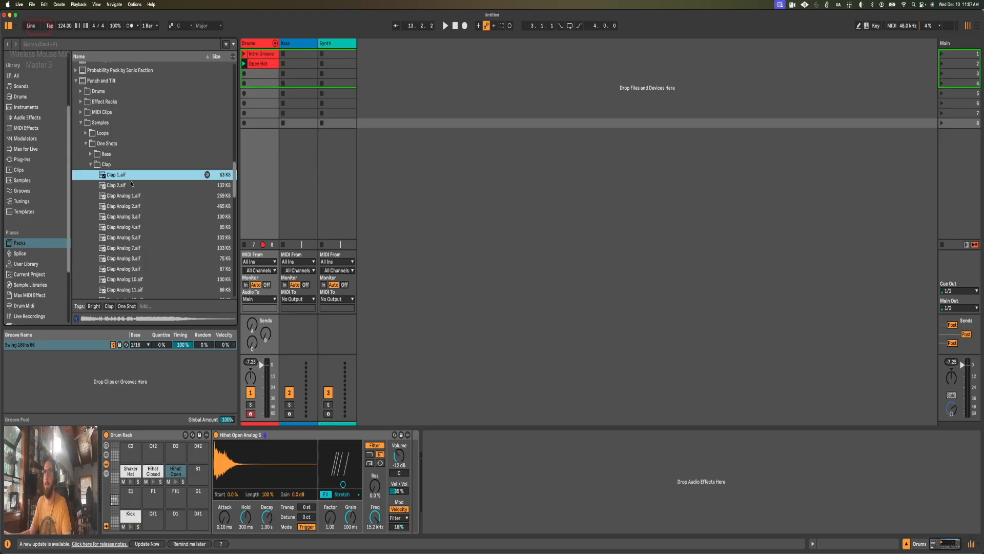
click(133, 185)
click(139, 197)
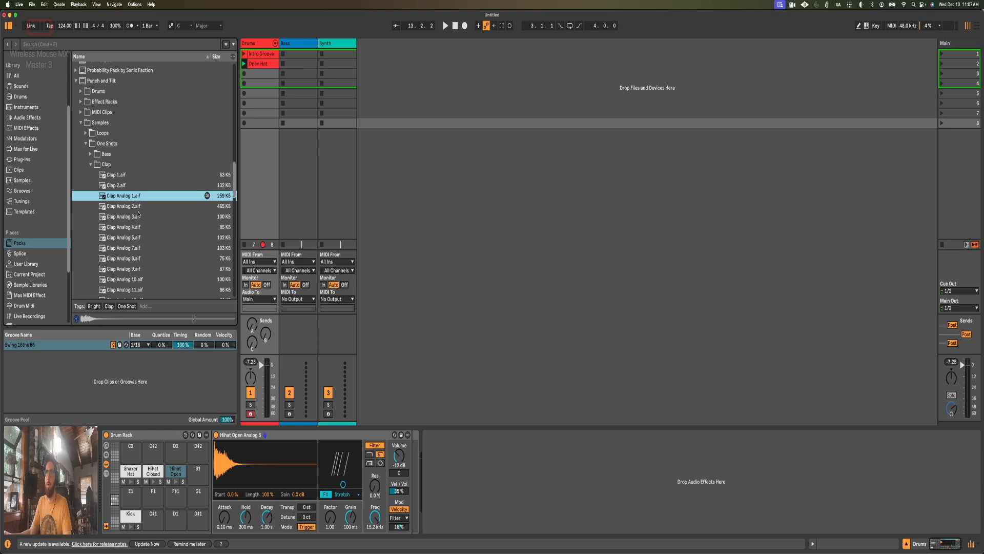
click(138, 208)
click(134, 196)
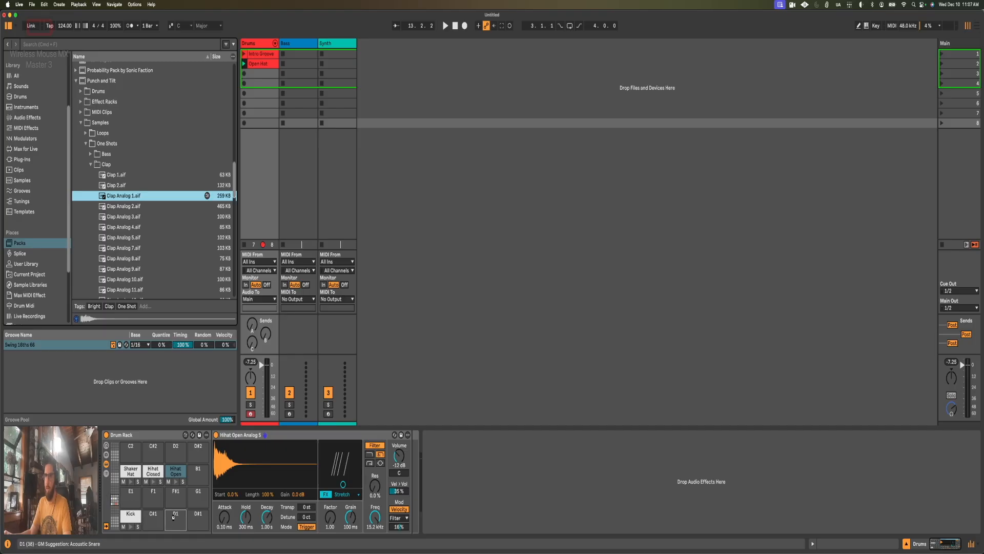
Step: Load Clap Analog 1 onto pad D1, convert its Simpler to Drum Sampler, and set the playback mode to Gate
drag(174, 517, 175, 515)
right_click(250, 436)
click(266, 431)
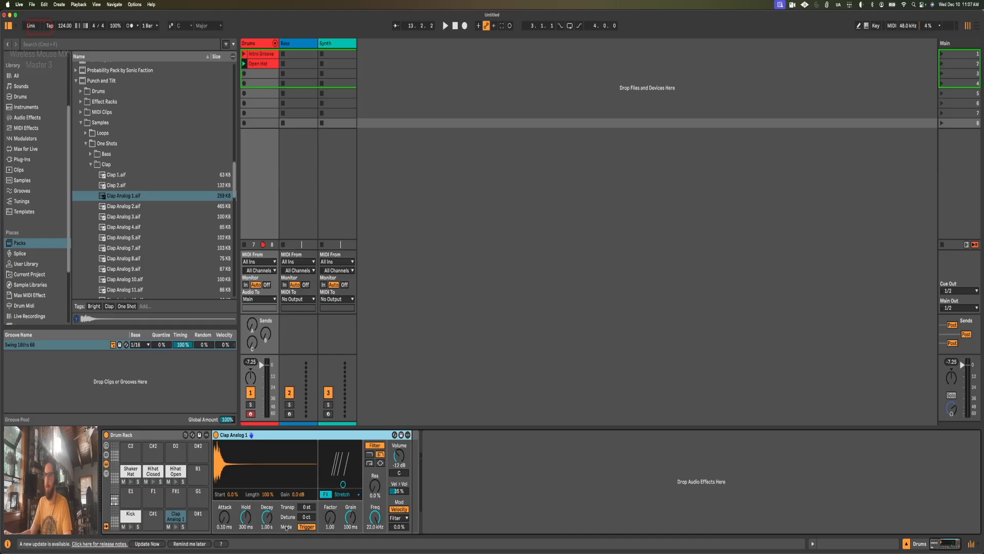
click(303, 527)
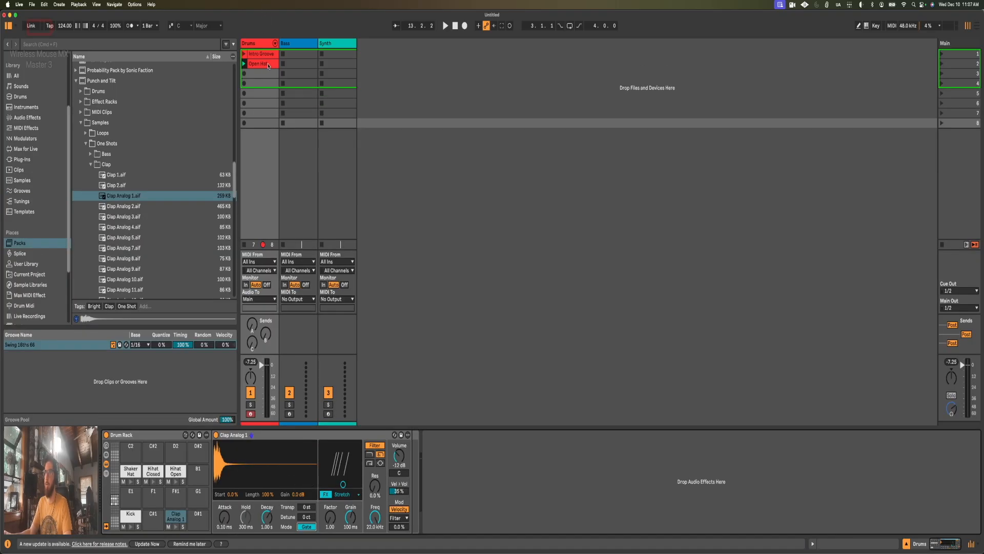
Step: Duplicate the Open Hat clip into the slot below and rename the copy Clap
click(268, 65)
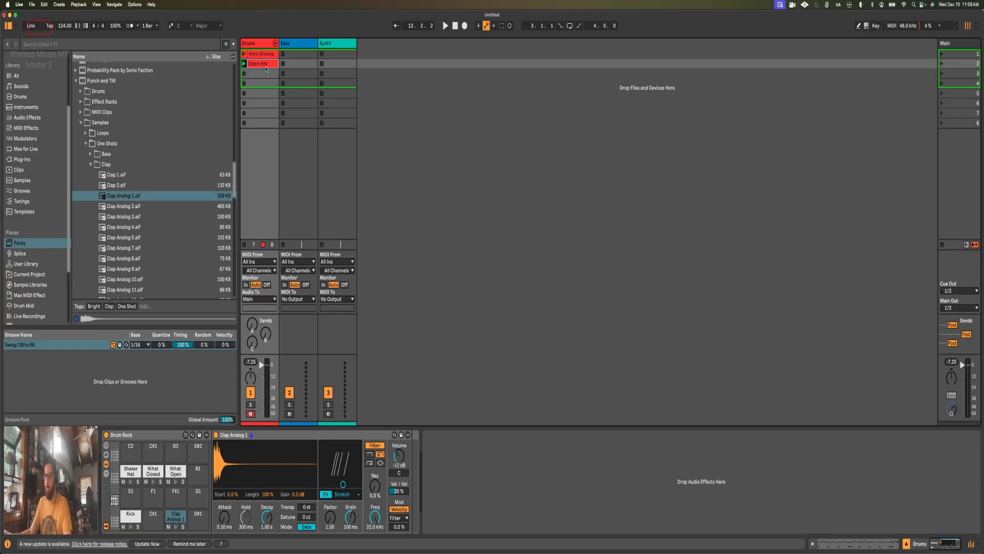
key(super+r)
key(Return)
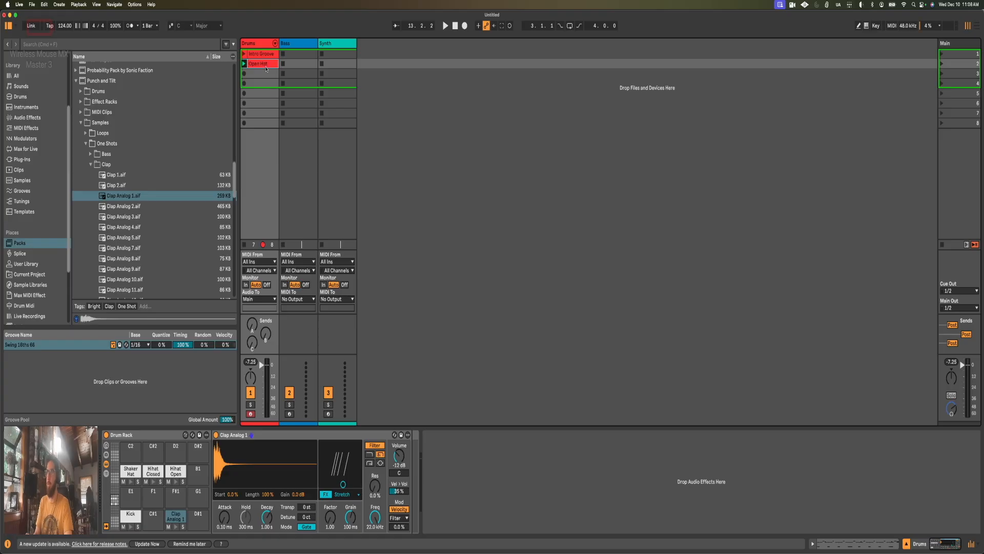
key(super+d)
key(super+r)
key(Return)
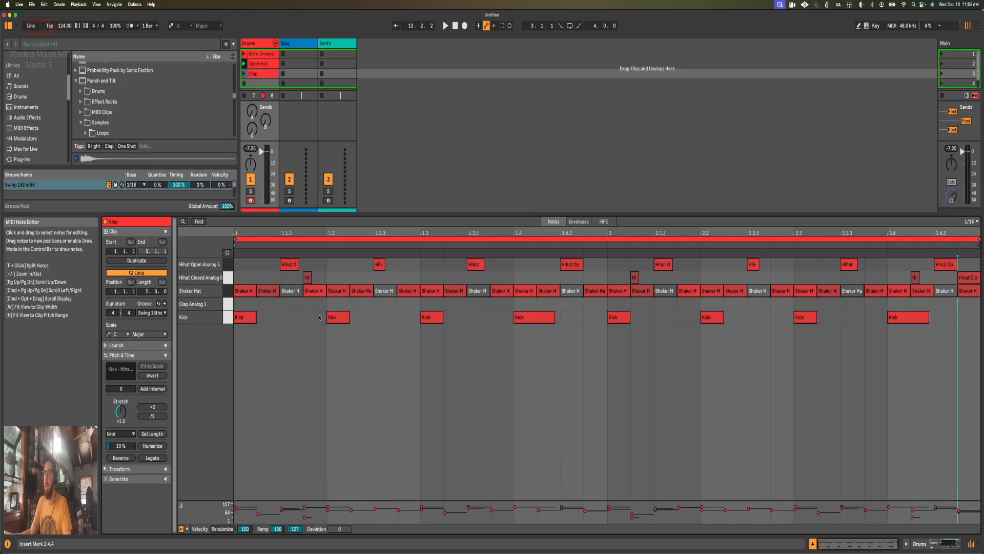
Step: Add Clap Analog 1 notes on beats 2 and 4 of both bars at velocity 96, and launch the Clap clip
double_click(337, 304)
drag(336, 306, 332, 292)
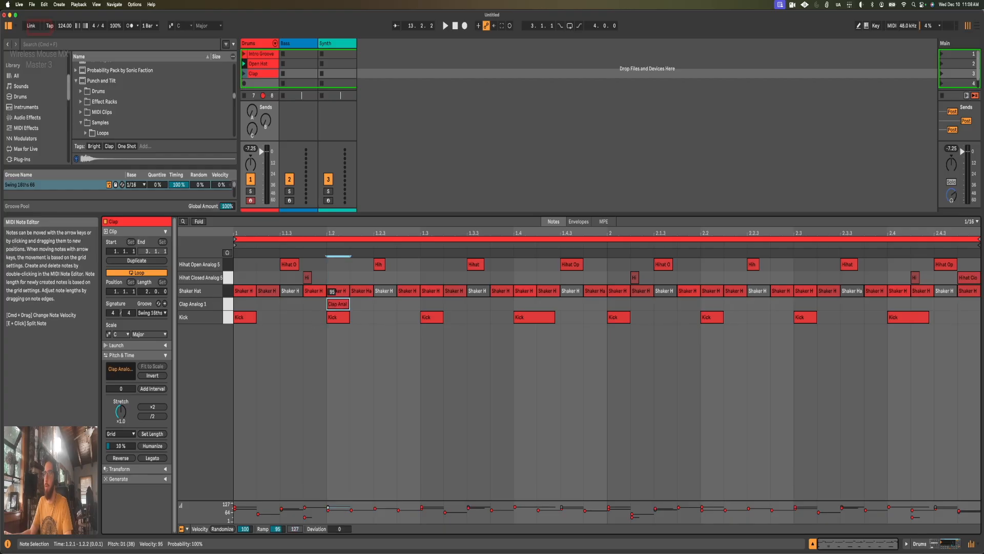
double_click(521, 305)
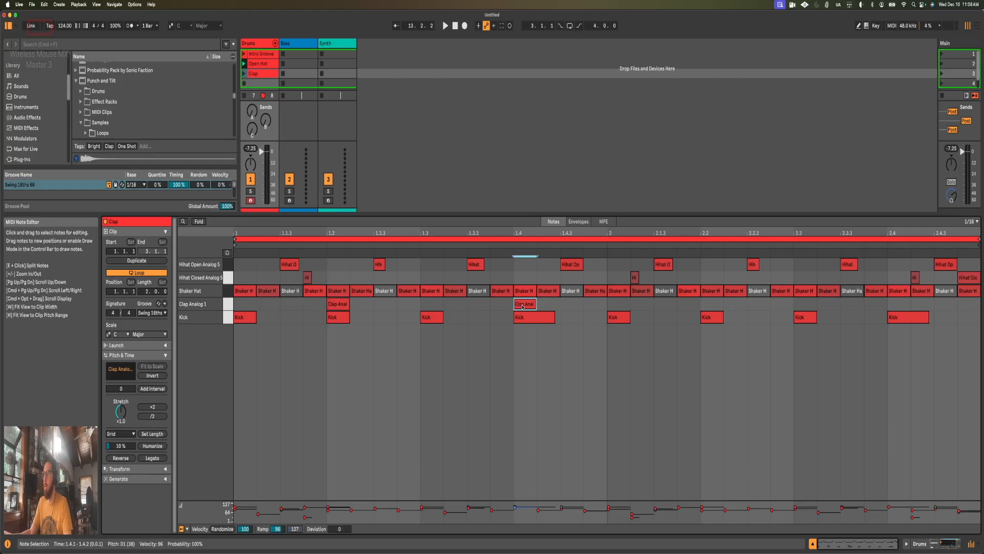
drag(597, 305, 1, 294)
key(super+d)
click(244, 74)
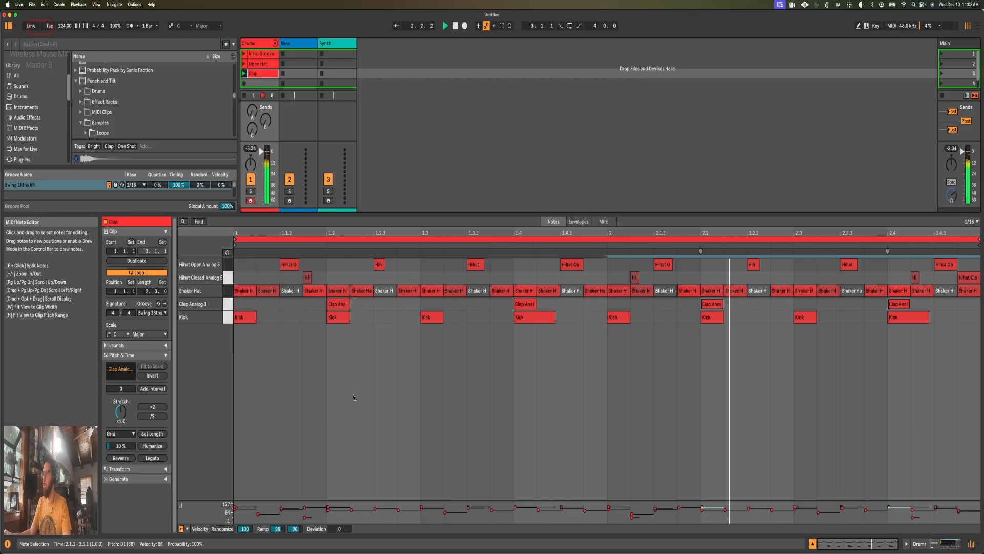
Step: Stop playback, set the clap's sample start to 3.8 % and length to 7.0 %, and play the clip again
key(shift+Tab)
key(space)
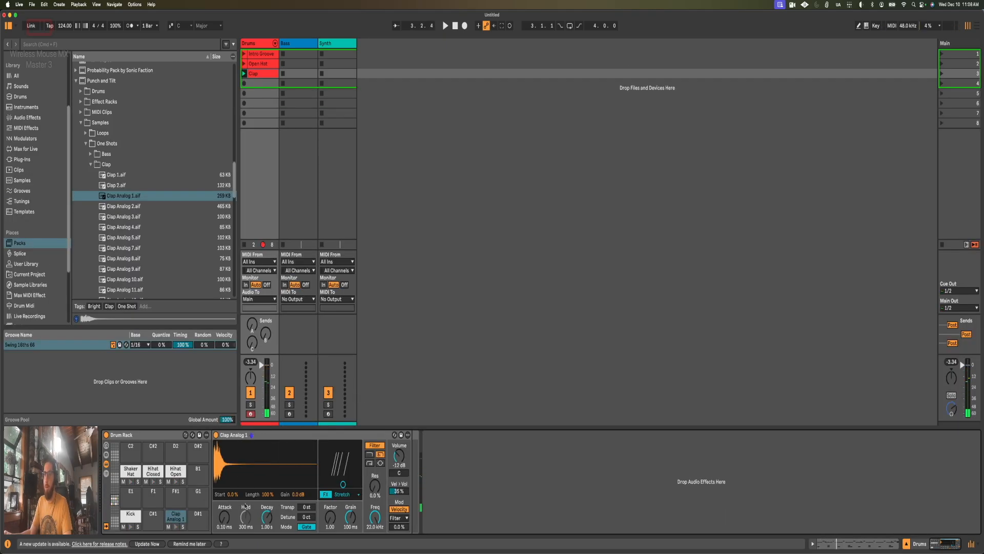
drag(271, 498, 233, 490)
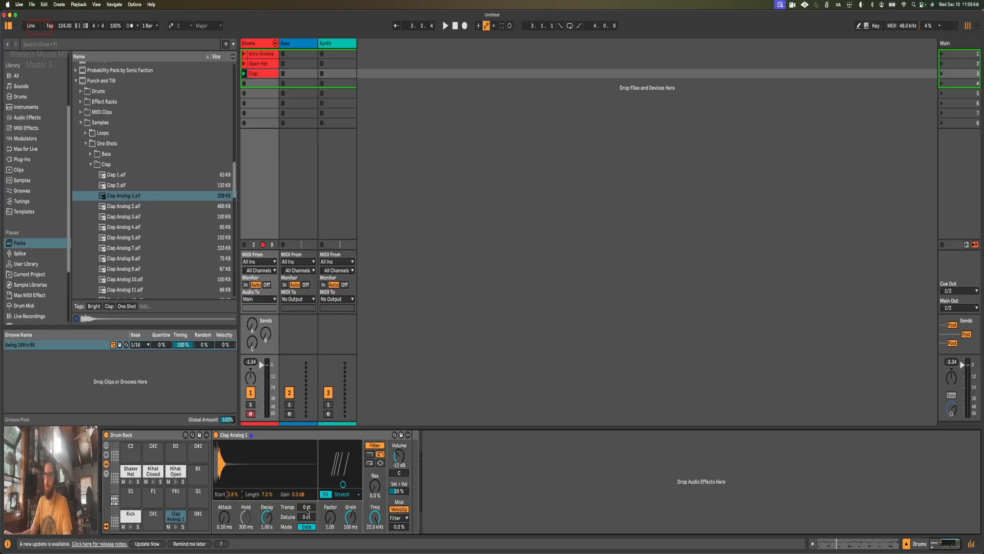
key(space)
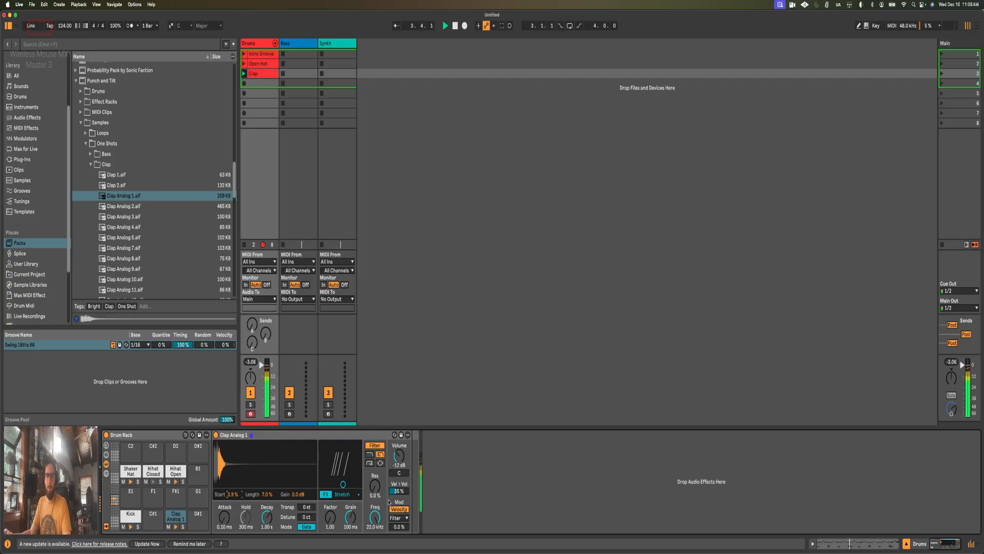
Step: Lower the clap's filter frequency to 4.82 kHz while checking it in playback
key(space)
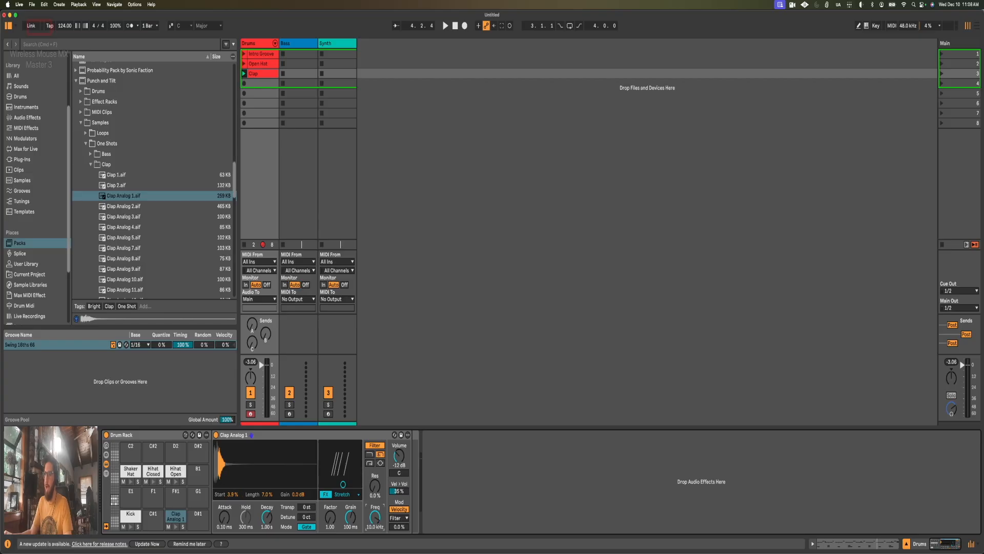
key(space)
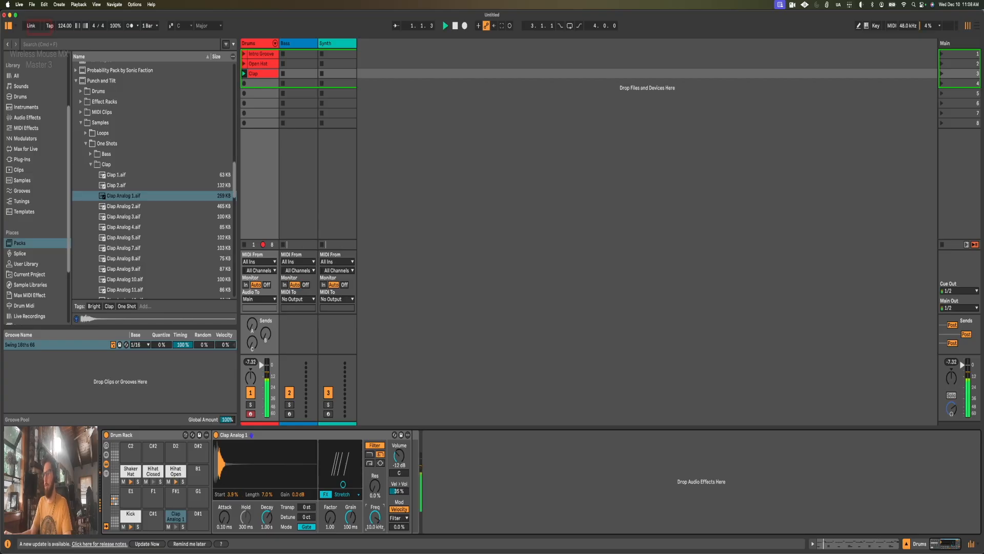
drag(375, 518, 376, 526)
drag(374, 519, 374, 521)
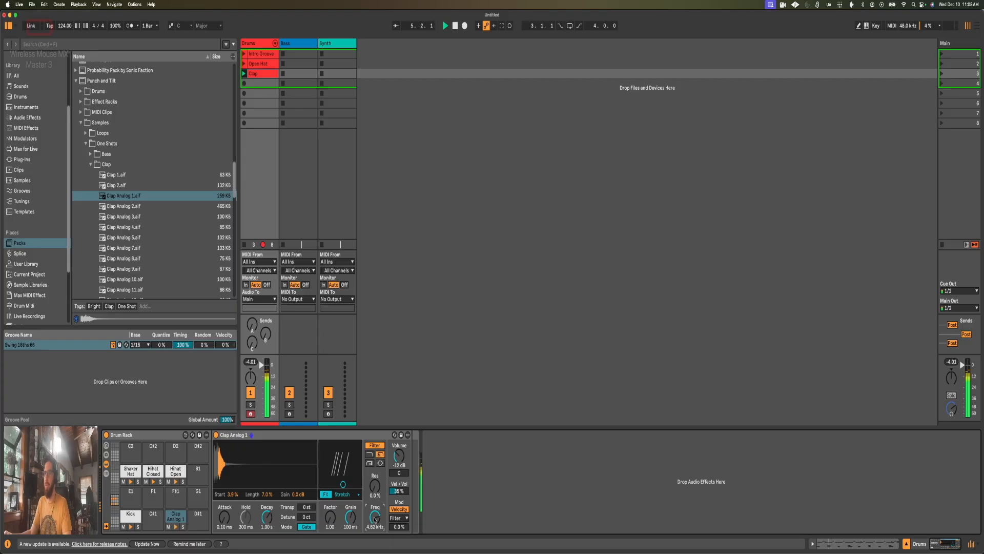
key(space)
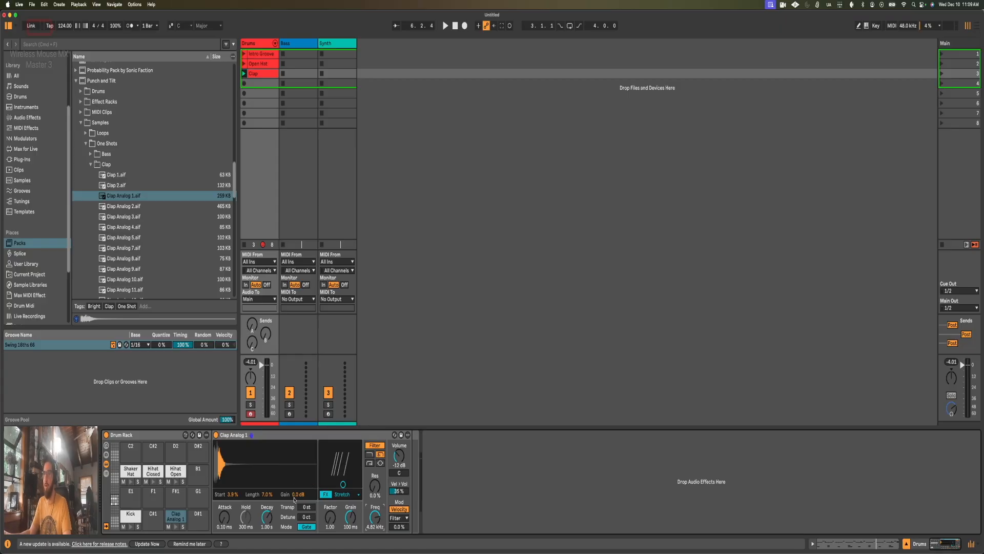
Step: Reduce the clap's sample gain to -4.0 dB while listening to the groove, and stop playback
key(Down)
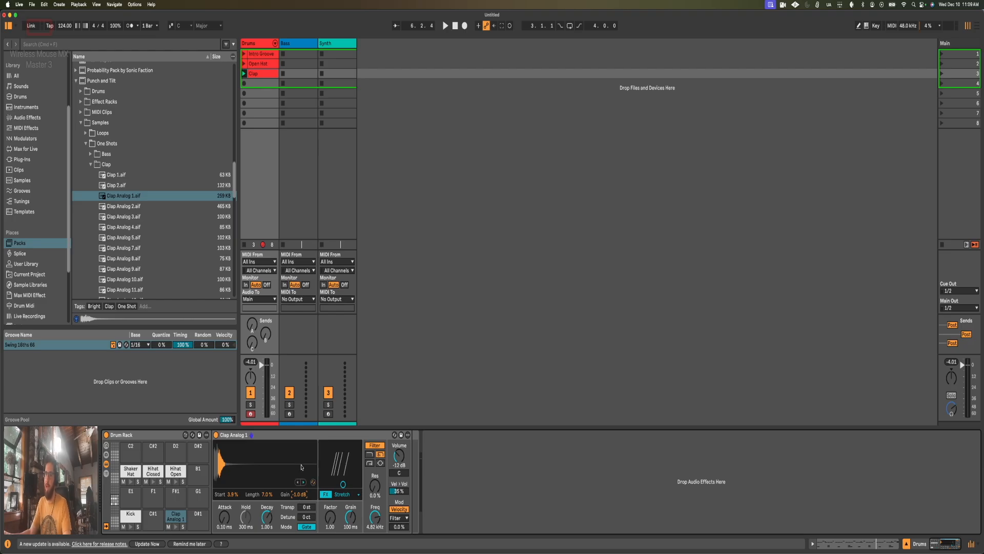
key(space)
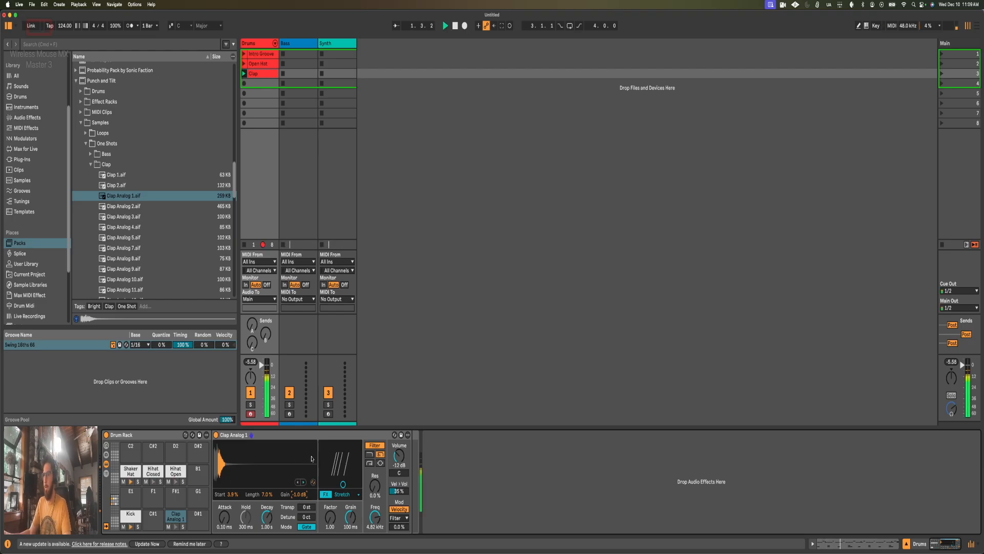
key(Down)
key(Down)
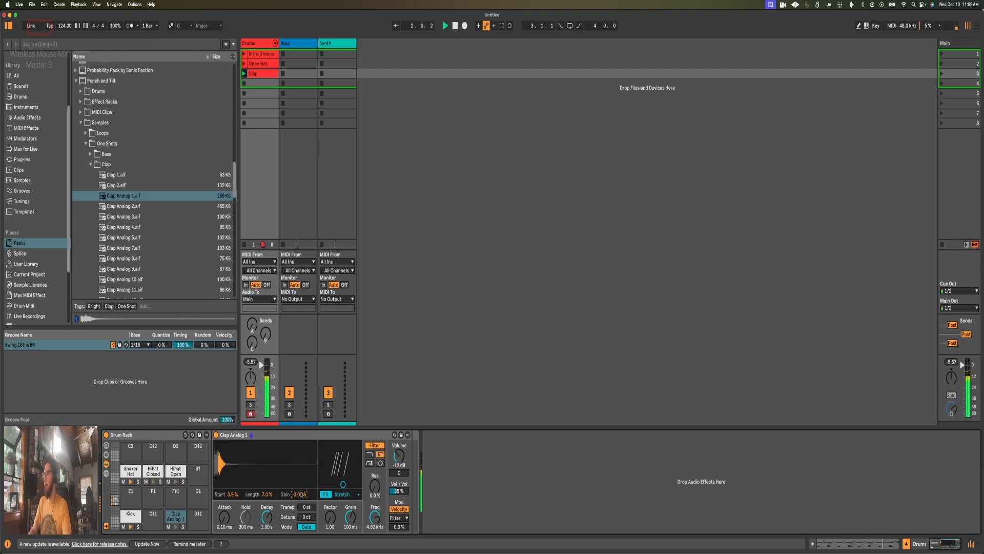
key(Down)
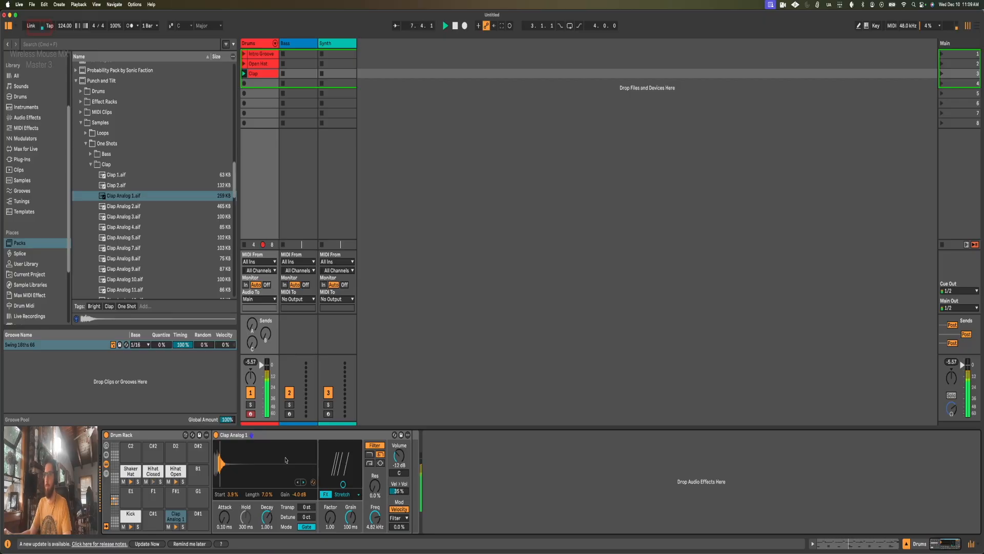
key(space)
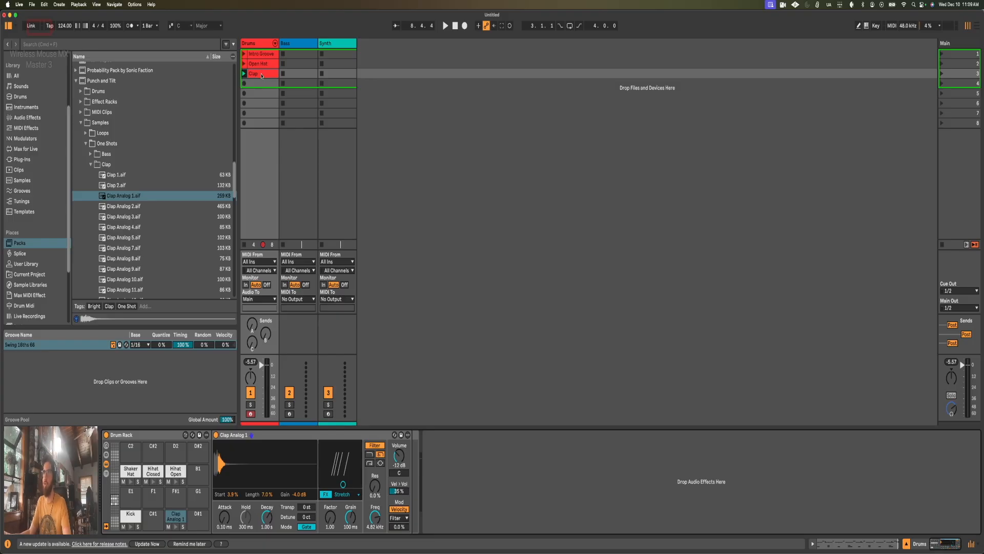
Step: Close the Clap folder, review the Clap clip's notes, and open the Snare folder in One Shots
click(91, 164)
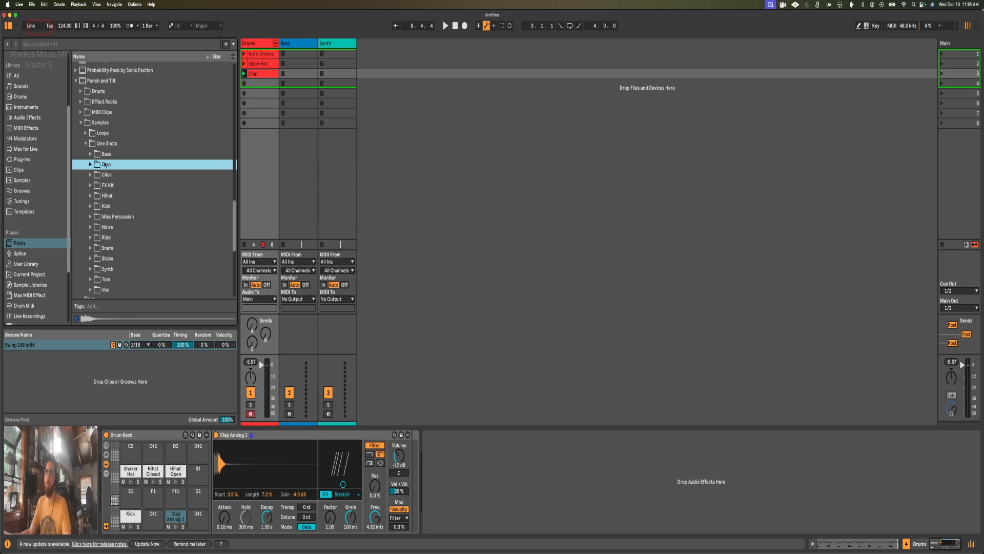
scroll(105, 165, down, 1)
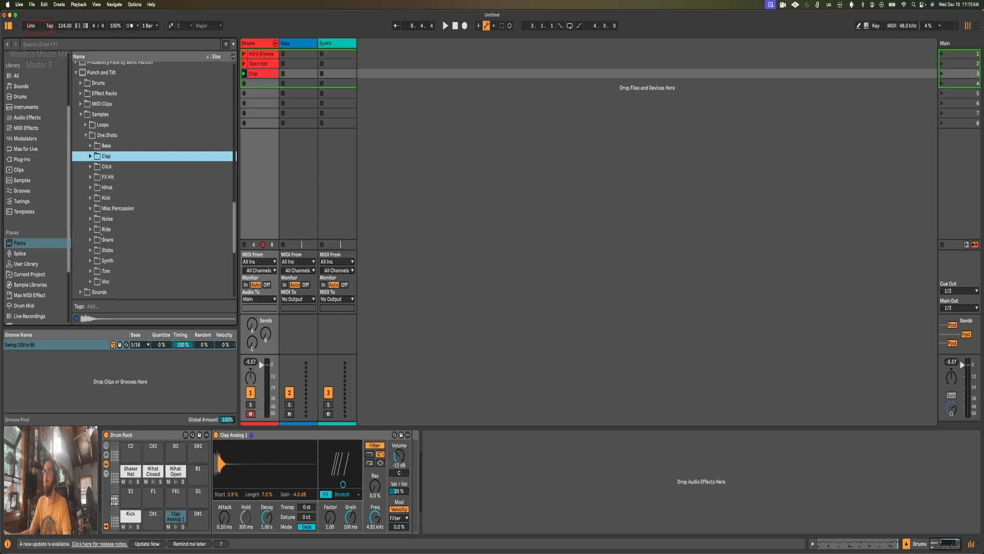
double_click(266, 73)
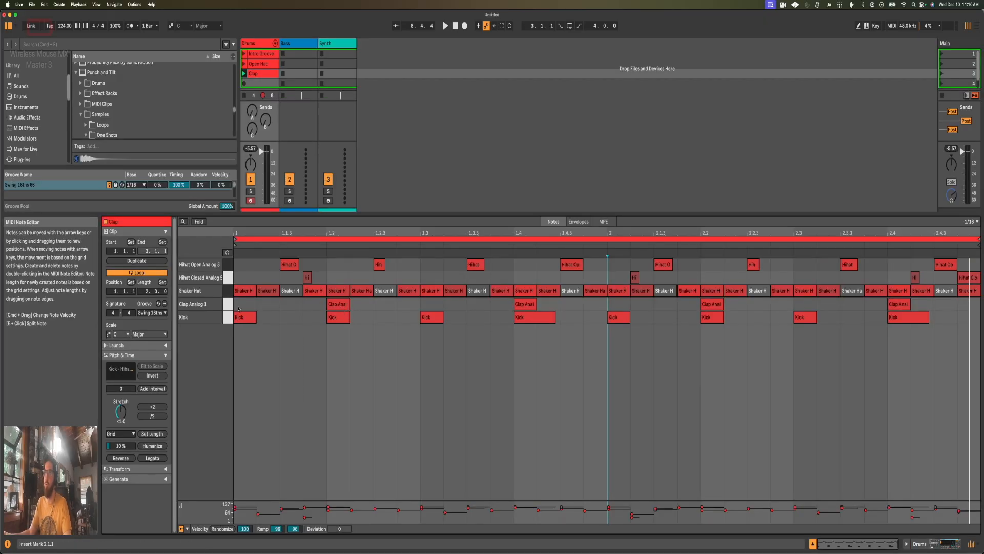
key(shift+Tab)
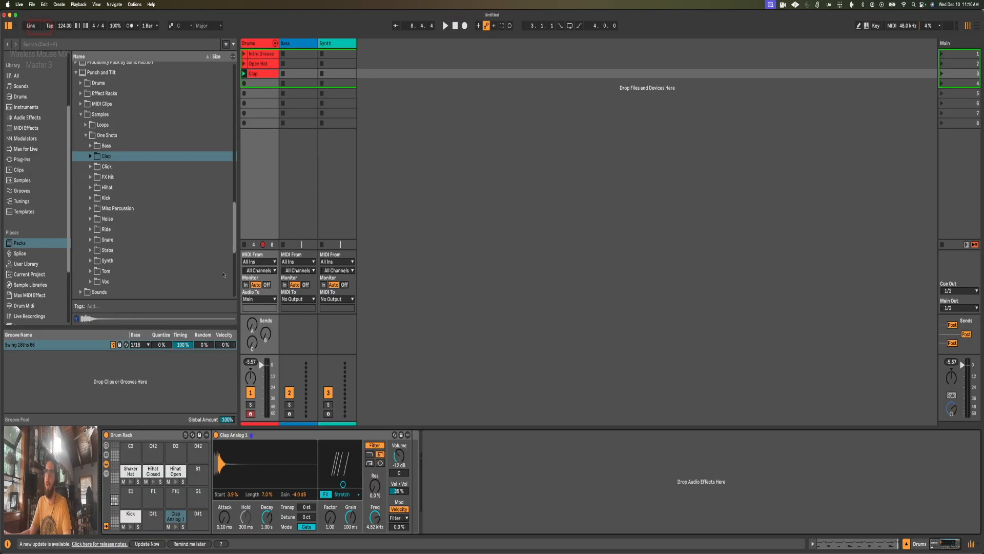
click(91, 241)
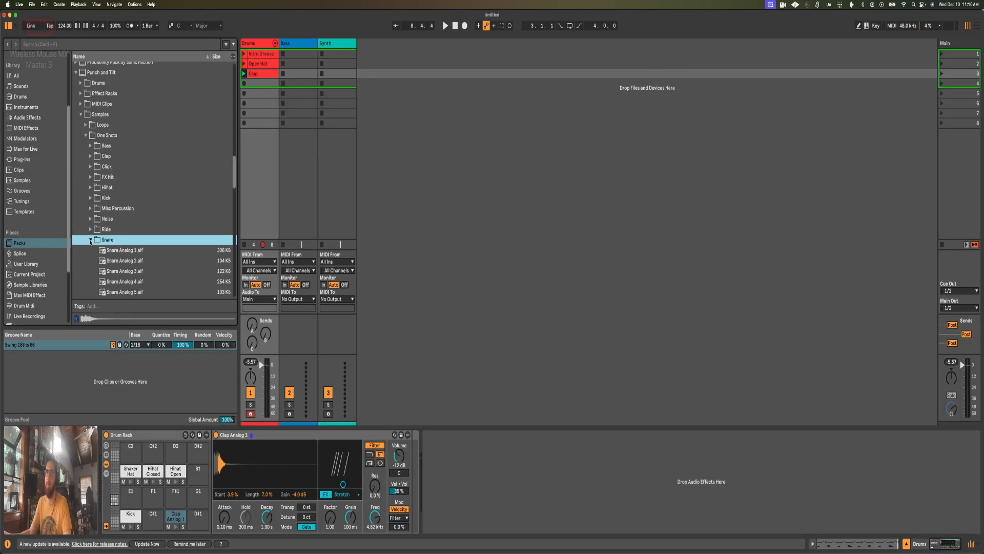
scroll(118, 195, down, 3)
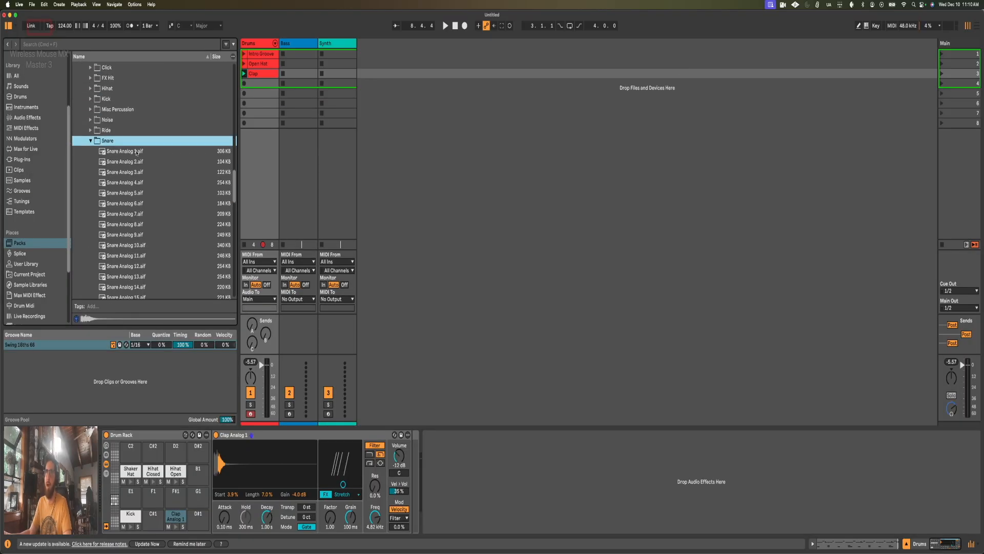
Step: Audition Snare Analog 1 through Snare Analog 4, and reselect Snare Analog 3
click(136, 153)
click(136, 162)
click(135, 174)
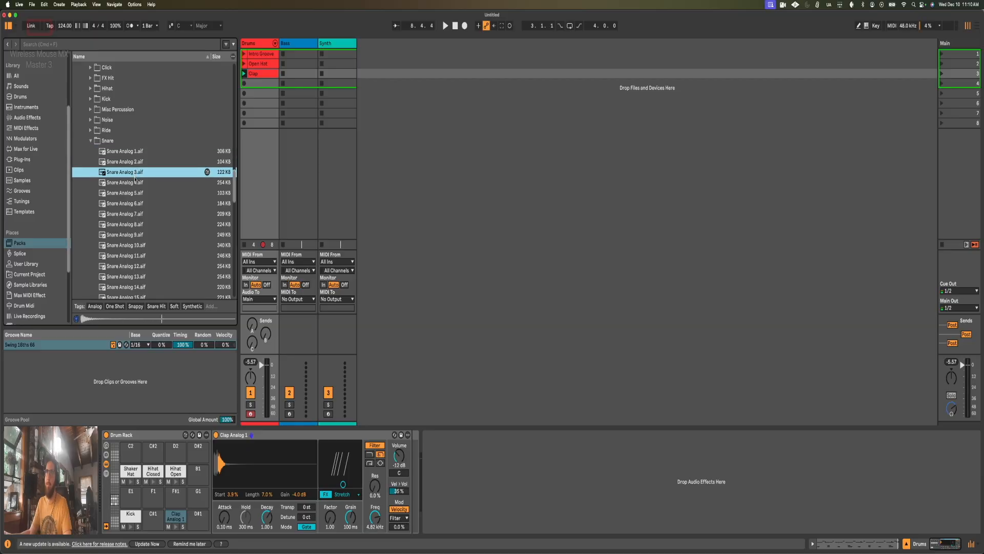
click(136, 181)
click(132, 173)
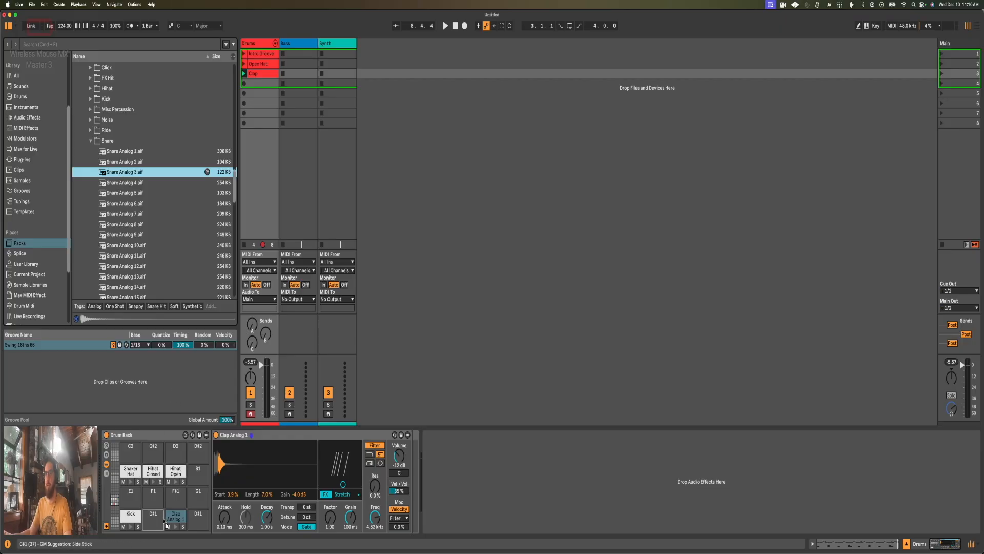
Step: Load Snare Analog 3 onto pad D#1 and convert its Simpler to Drum Sampler
drag(200, 522, 200, 519)
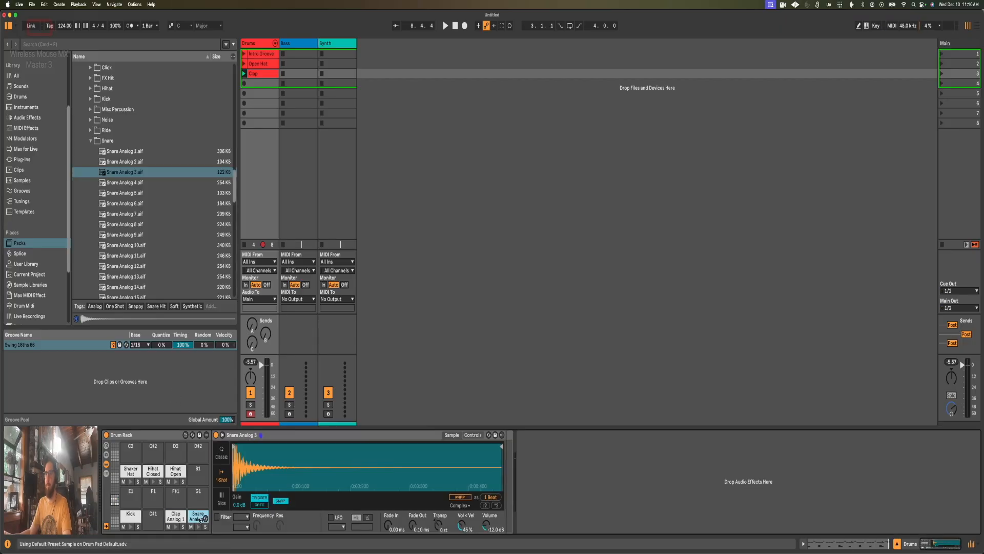
right_click(249, 436)
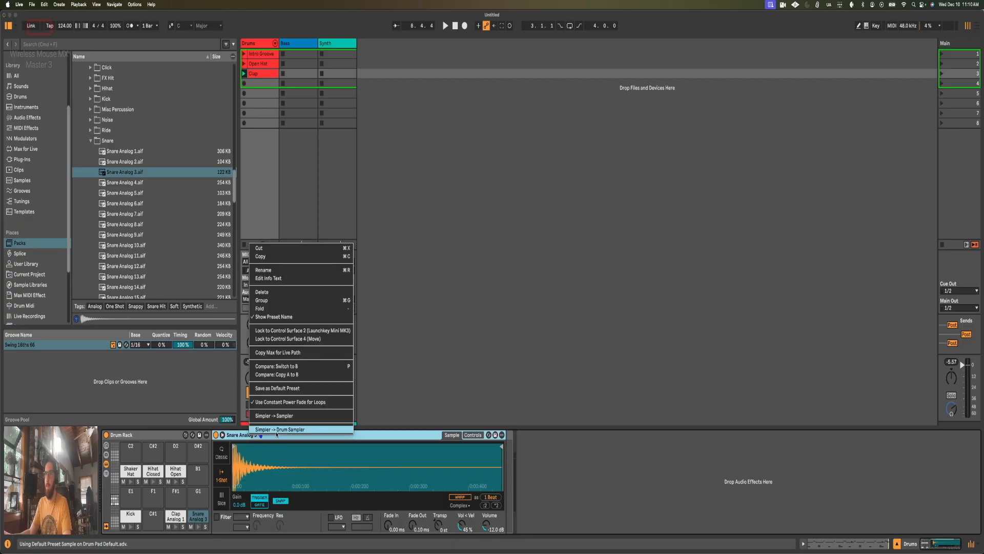
click(279, 430)
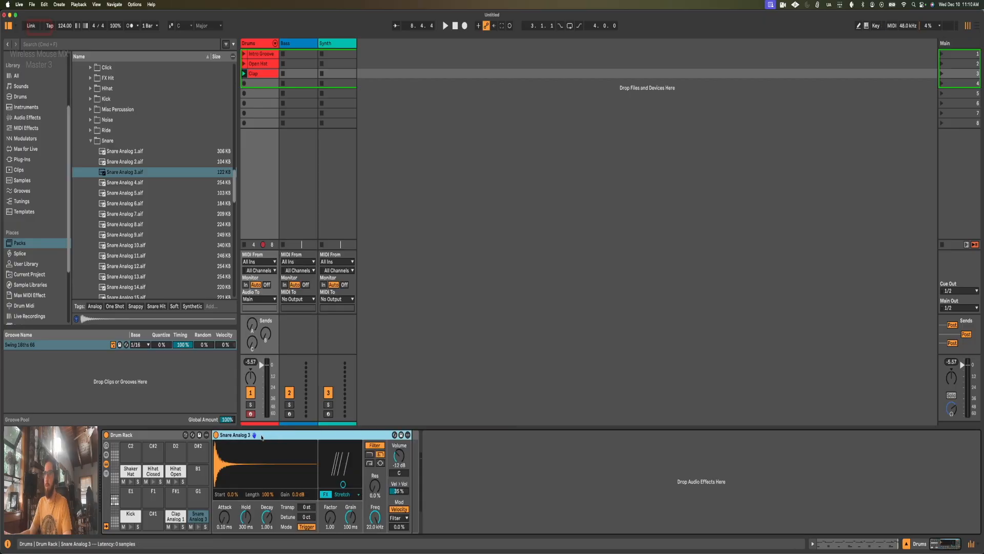
Step: Add snare notes at 1.4.3 and 1.4.4 in the Clap clip with reduced velocities, 61 on the second, and play the clip
key(shift+Tab)
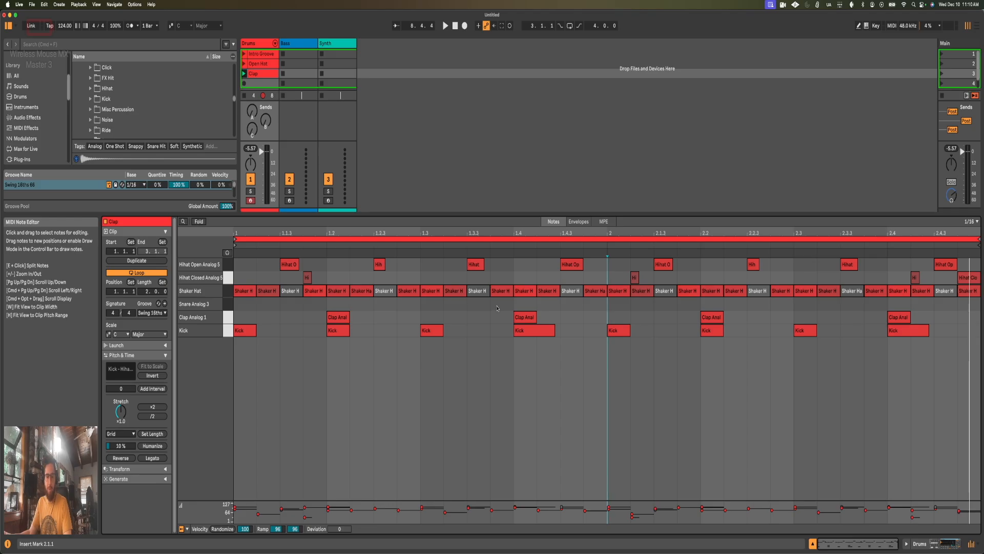
double_click(574, 305)
key(super+d)
drag(574, 305, 573, 326)
drag(594, 304, 594, 323)
key(space)
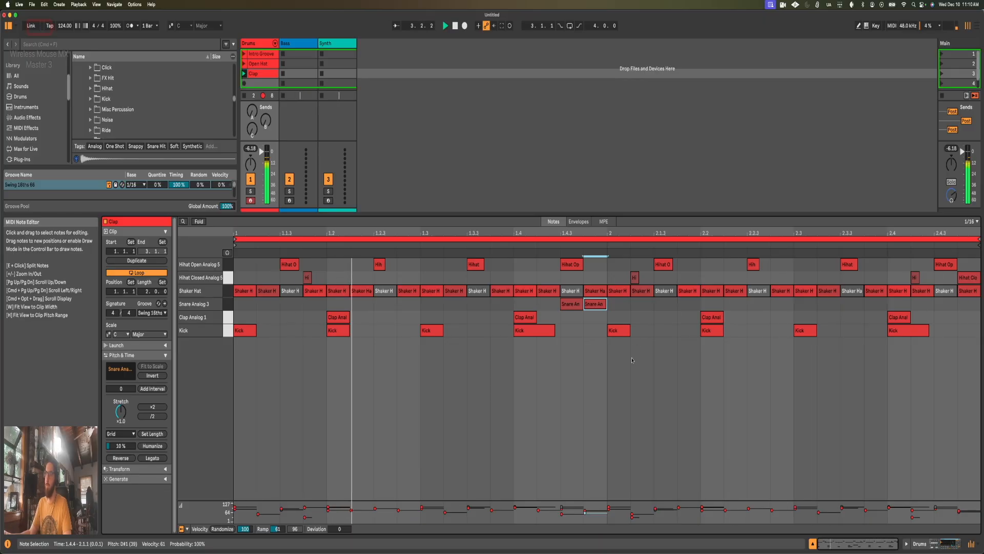
Step: Add a snare note at 1.4.2 with velocity 24, replay the clip, and remove the snare note at 1.4.4
key(space)
double_click(553, 304)
drag(553, 305, 552, 325)
key(space)
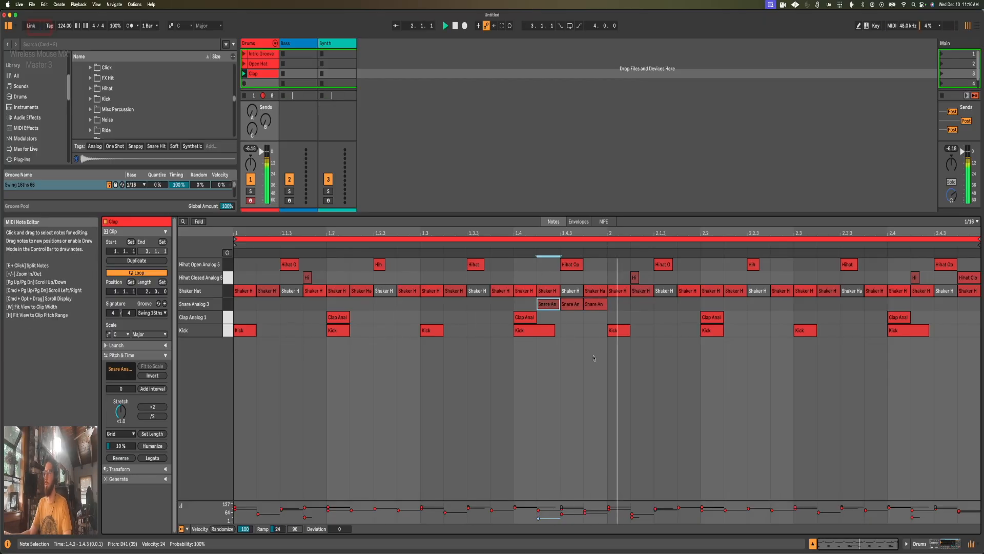
double_click(594, 304)
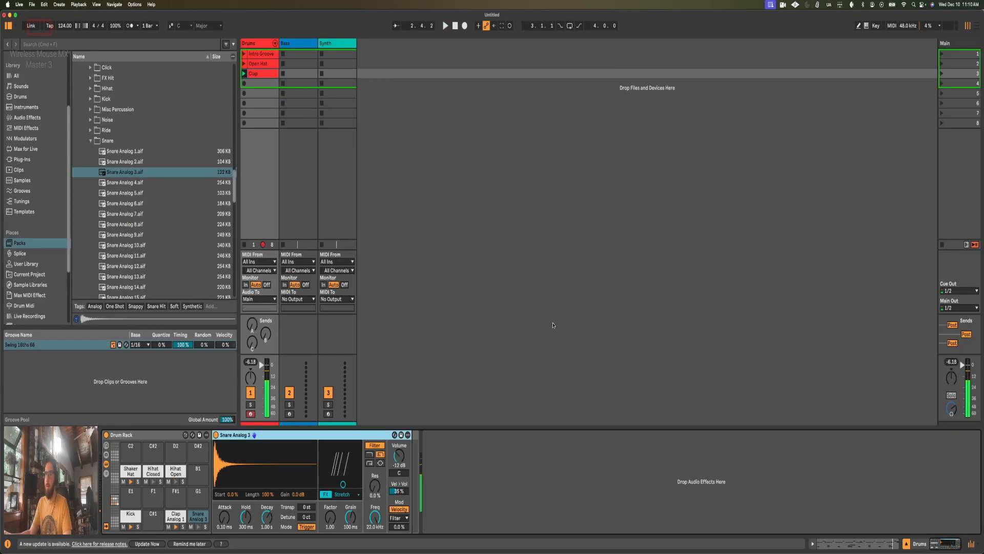
Step: Set the D#1 snare's filter to high-pass at 411 Hz and play the Clap clip to check it
click(198, 518)
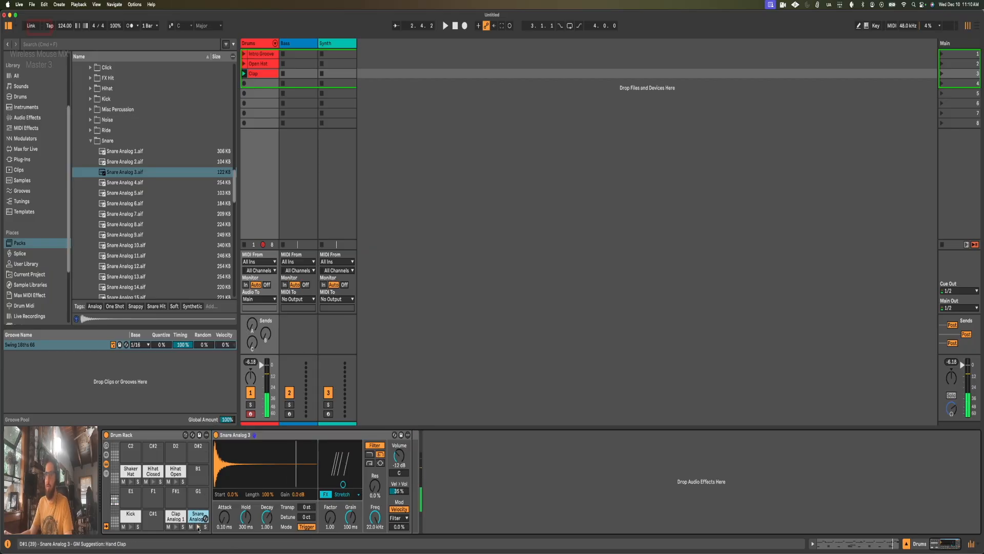
click(369, 463)
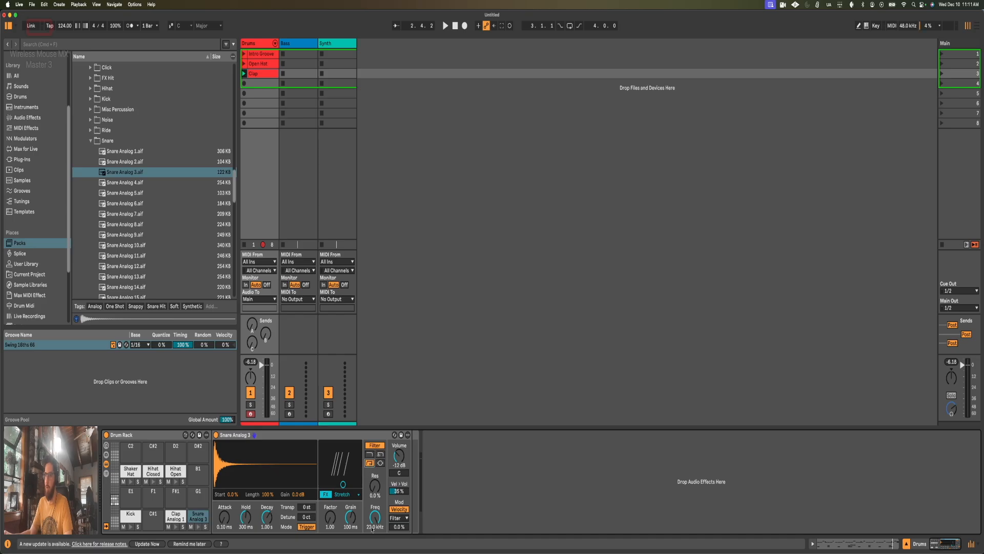
drag(375, 518, 374, 535)
key(space)
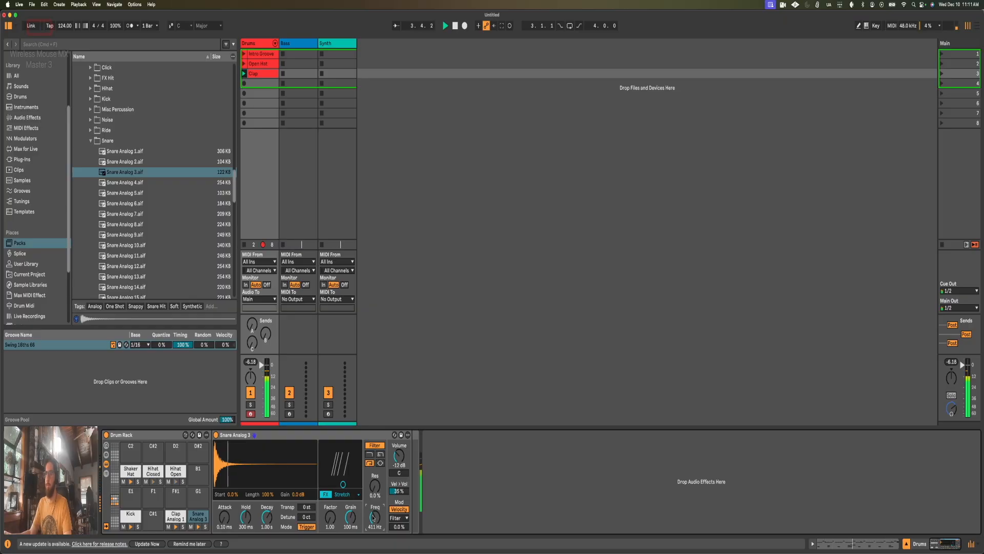
key(space)
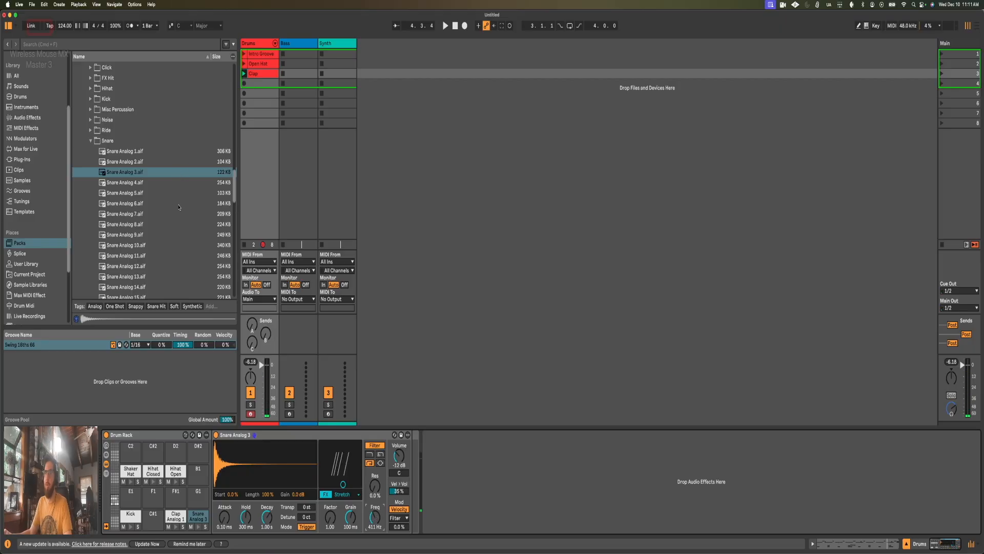
Step: Audition Snare Analog 5, Snare Analog 6, and Snare Analog 1
click(124, 194)
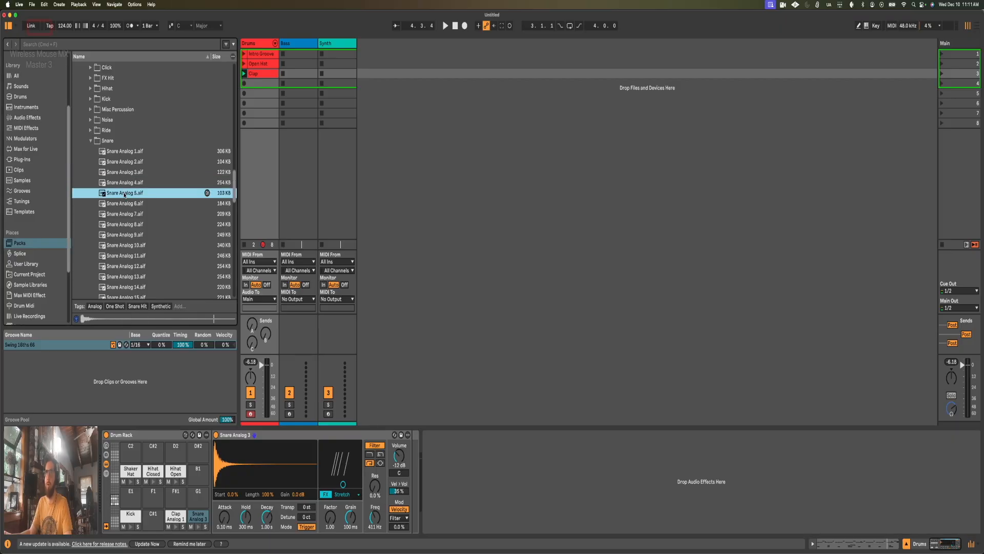
click(127, 204)
click(124, 153)
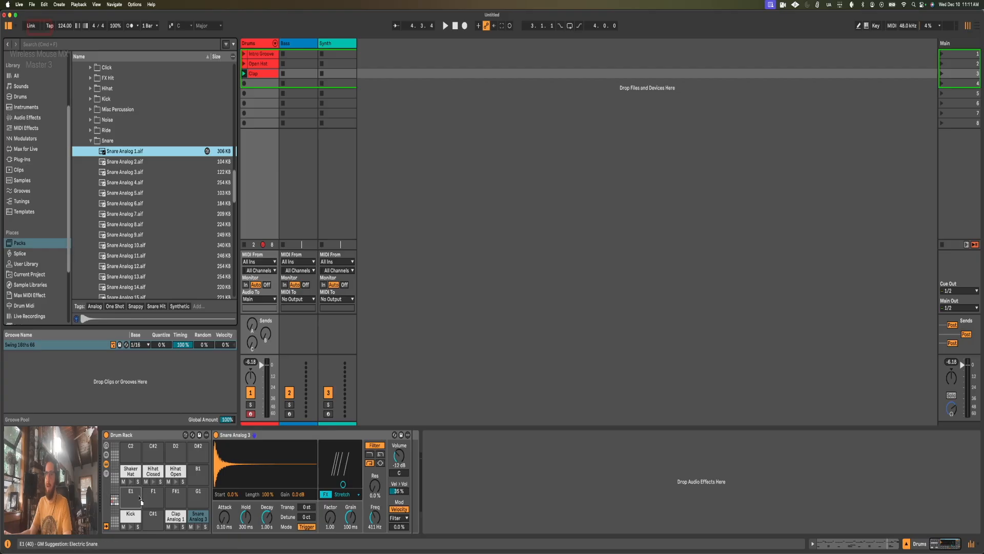
Step: Load Snare Analog 1 onto pad E1 of the Drum Rack and rename the pad Snare 808
drag(125, 152, 132, 499)
key(super+r)
text(Snare 808)
key(Return)
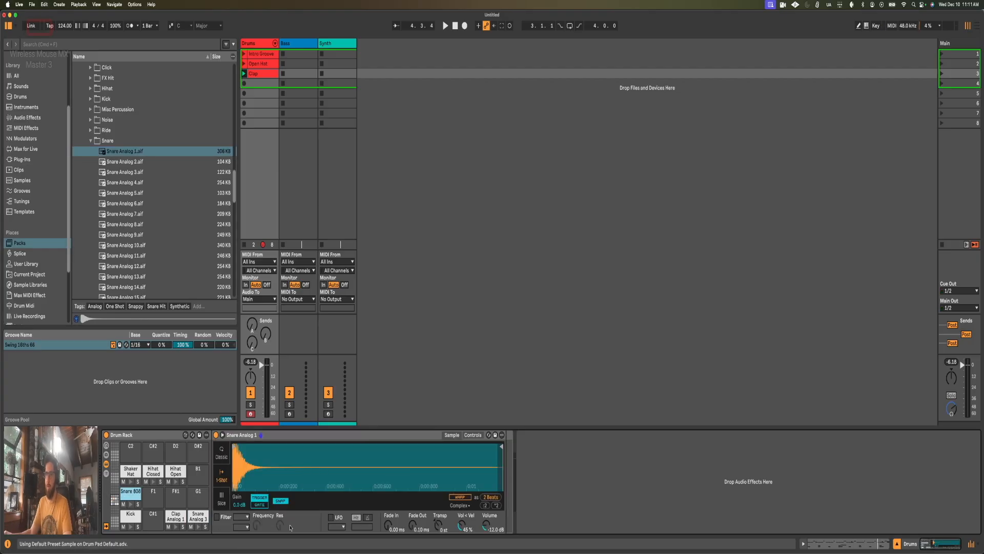
Step: Rename the D#1 pad Snare and the D1 pad Clap
click(197, 515)
key(super+r)
text(Snare)
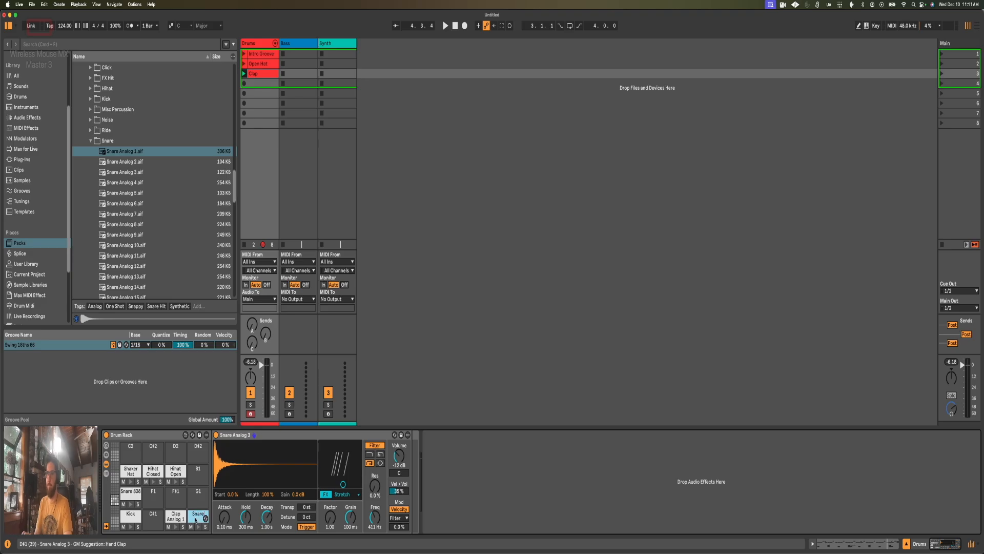
key(Return)
click(176, 515)
key(super+r)
text(Cl)
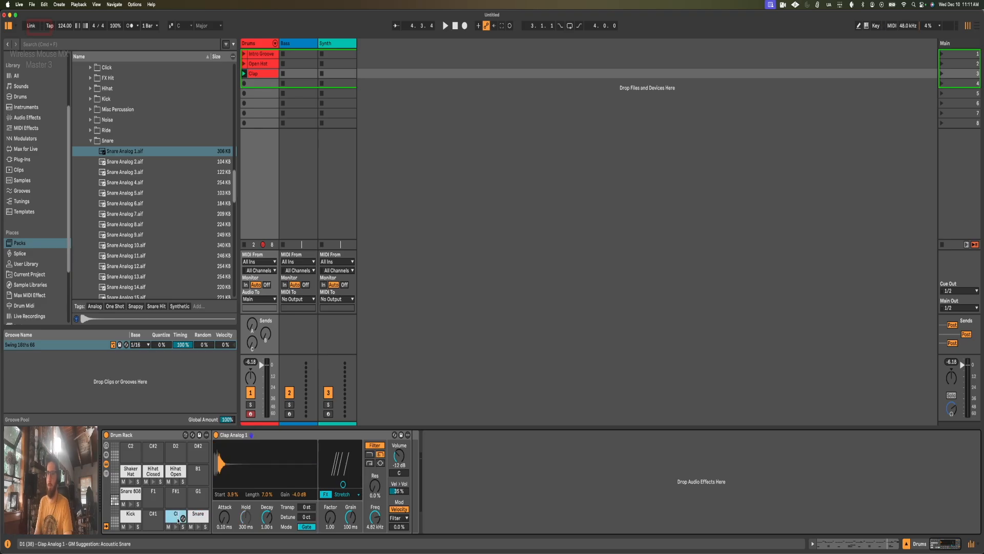
Step: Add Snare 808 notes at 2.4.3 and 2.4.4 in the Clap clip with reduced velocities, 56 on the second, and play the clip
key(shift+Tab)
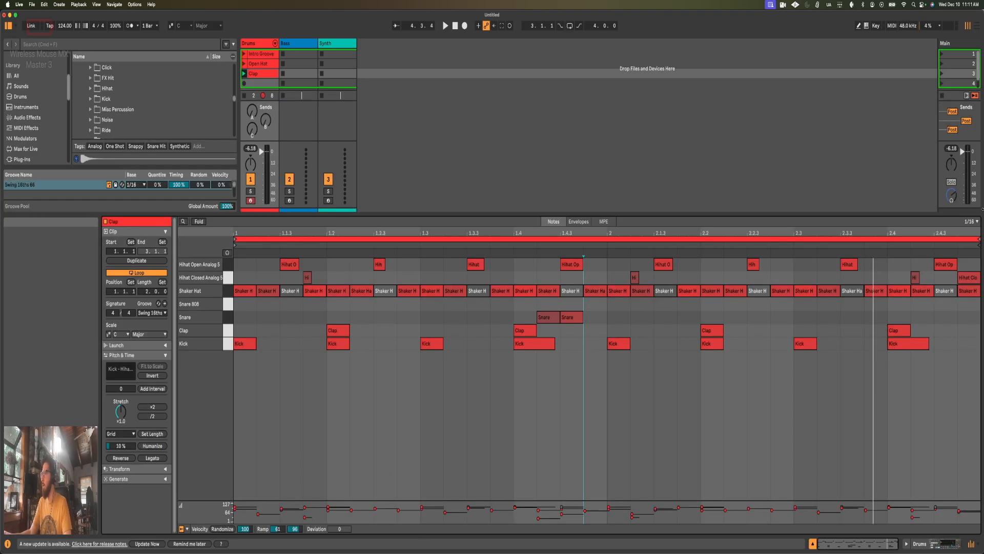
double_click(942, 304)
double_click(967, 304)
drag(942, 304, 967, 289)
key(space)
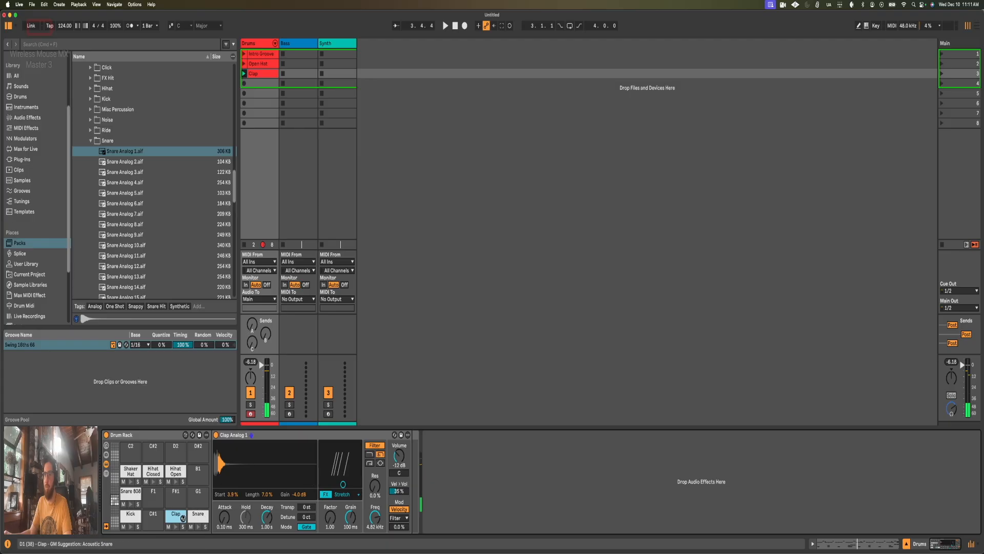
Step: Convert the Snare 808 pad's Simpler to Drum Sampler and set its filter to high-pass at 370 Hz
click(131, 491)
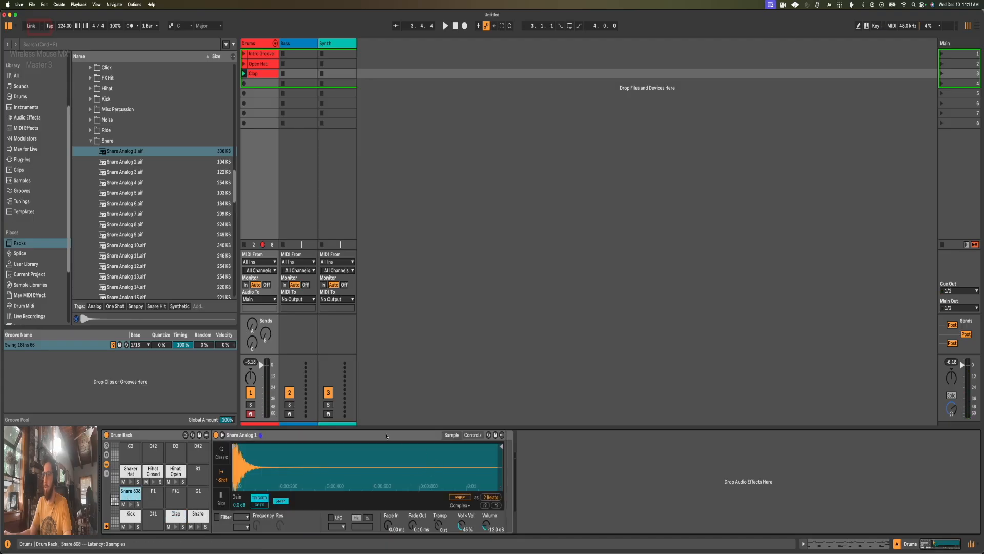
right_click(386, 435)
click(399, 429)
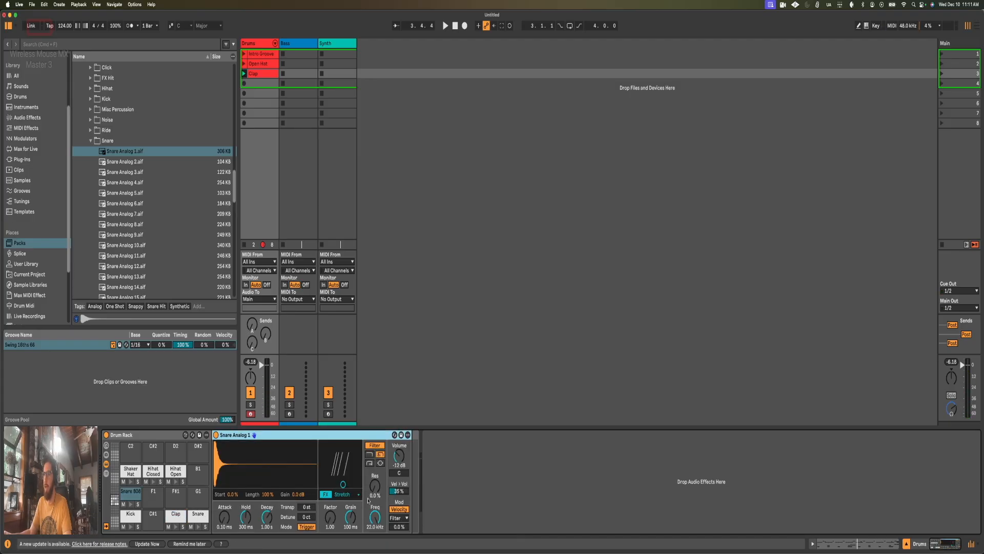
click(369, 463)
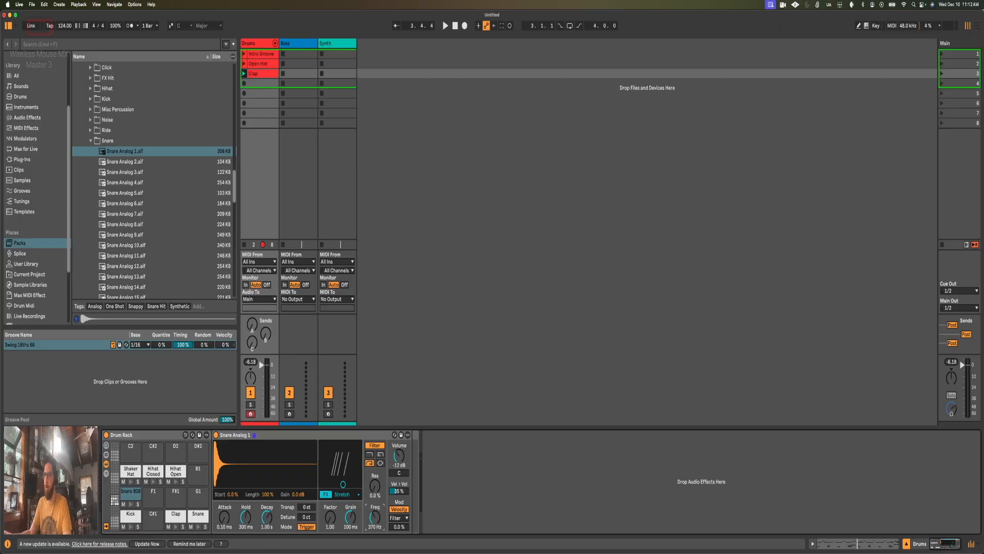
Step: Play the Clap clip and lower the Snare 808 high-pass filter frequency to 178 Hz
key(space)
key(shift+Tab)
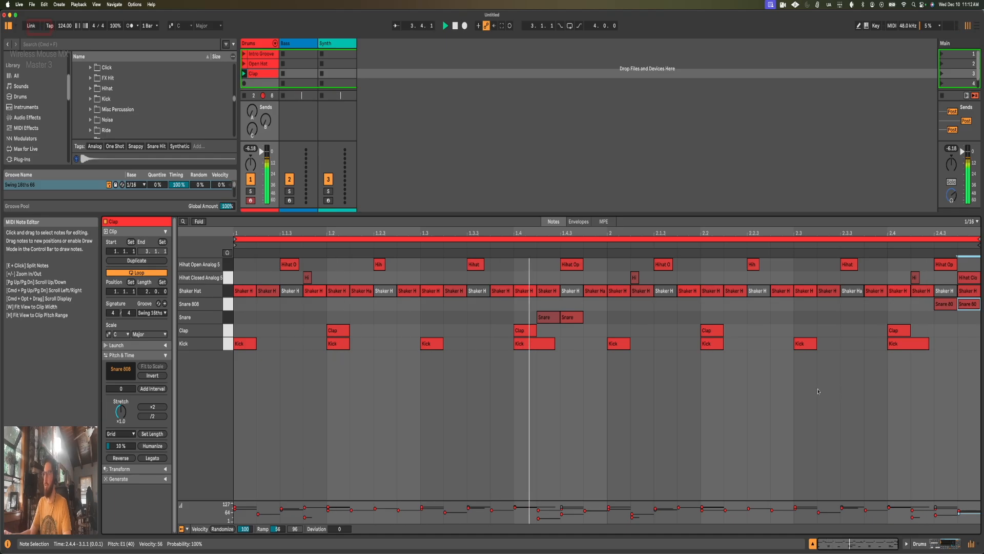
key(shift+Tab)
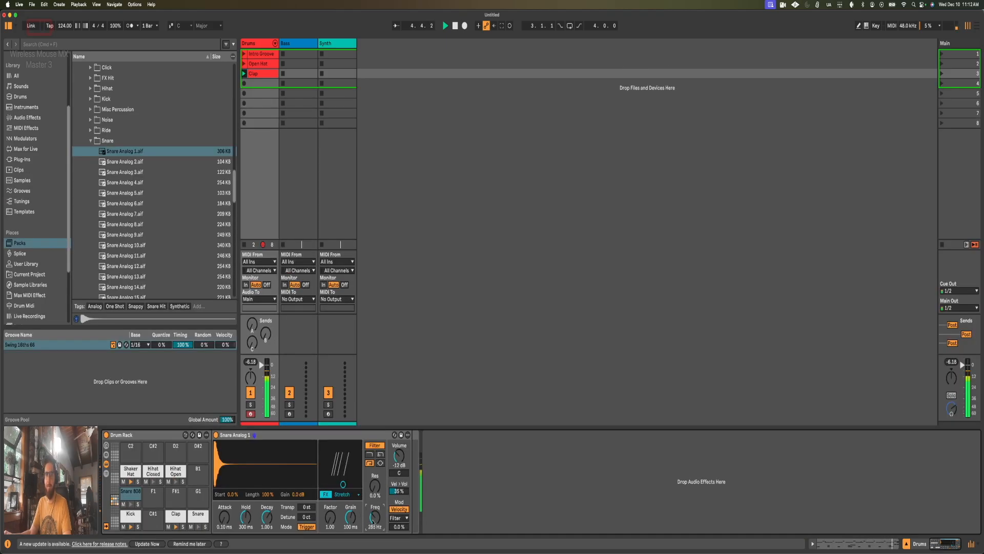
drag(374, 521, 373, 532)
drag(373, 521, 373, 519)
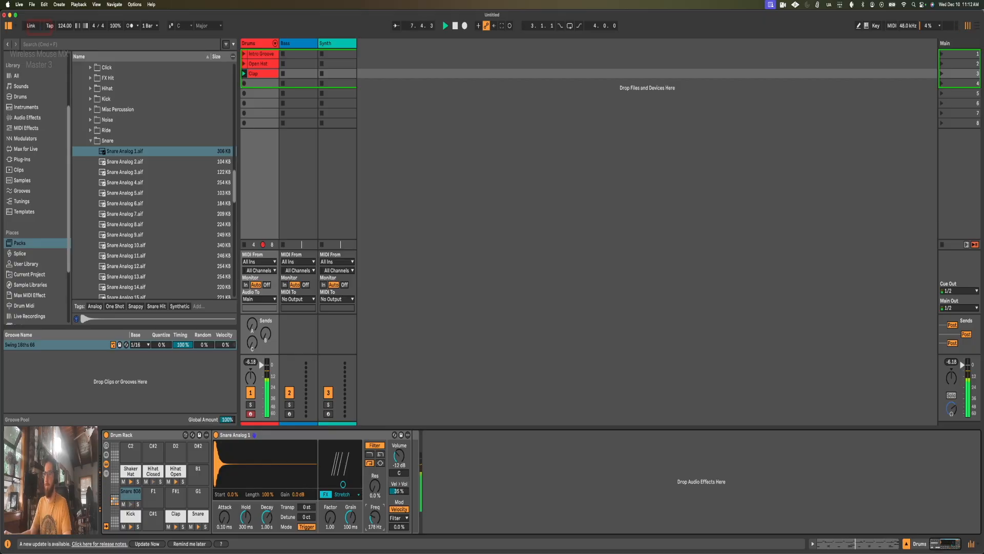
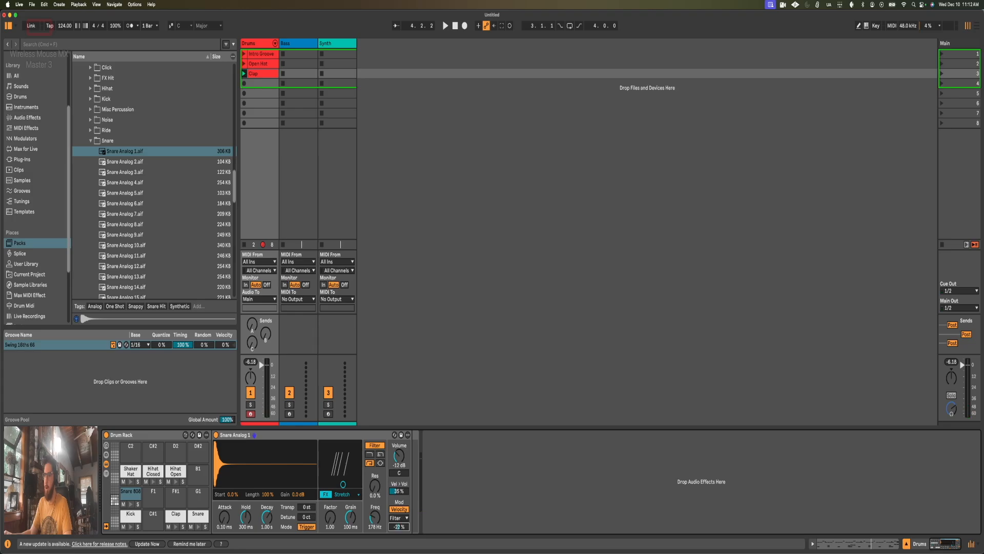
Step: Play the Clap clip and duplicate its loop and contents to a length of four bars
key(space)
key(shift+Tab)
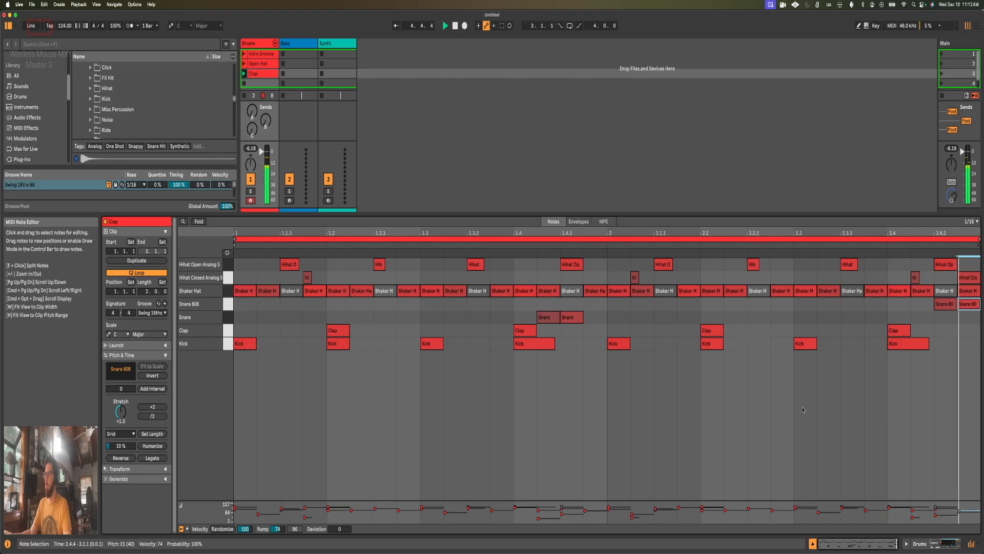
key(space)
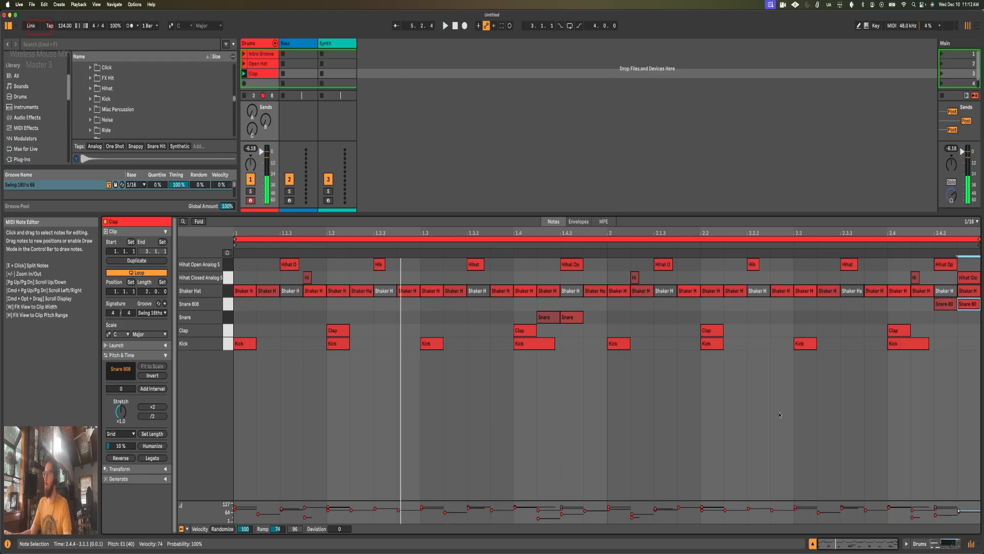
click(144, 261)
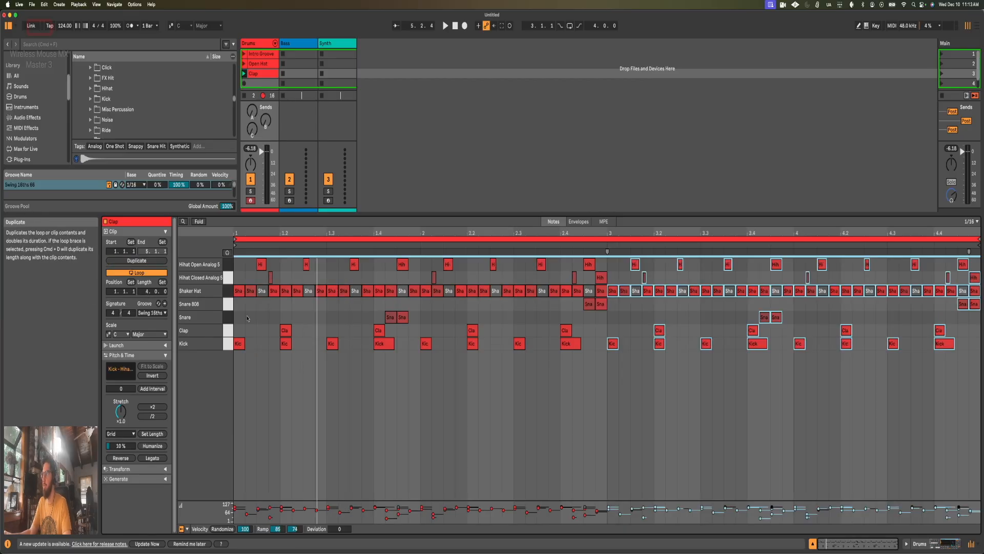
Step: Delete the Snare 808 notes at 2.4.3 and 2.4.4 in the Clap clip and play the extended loop
click(632, 308)
drag(620, 308, 585, 306)
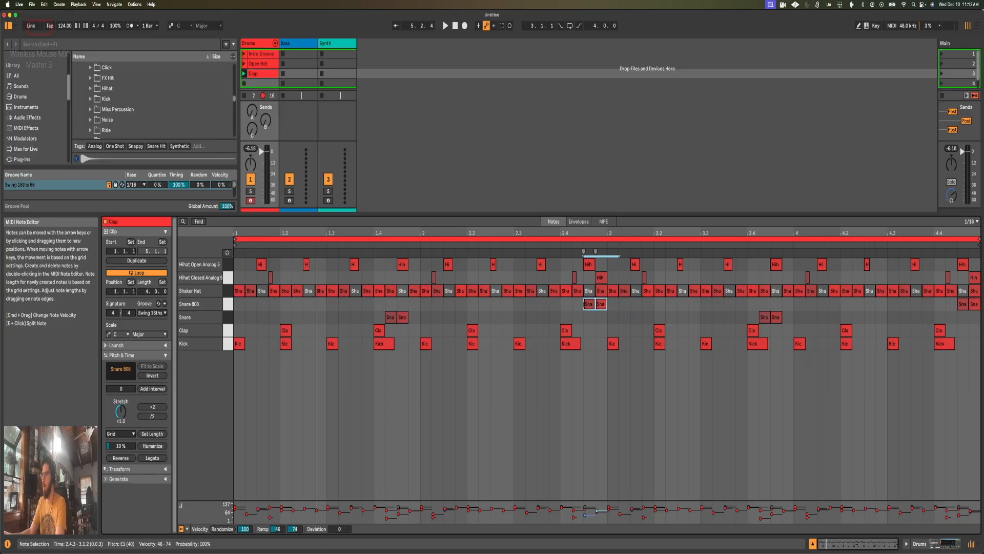
key(Delete)
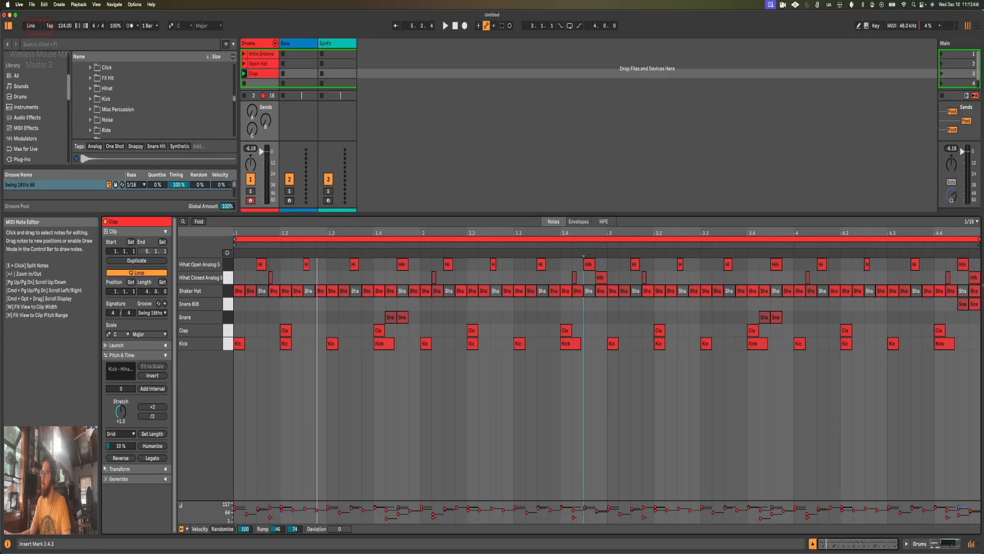
key(space)
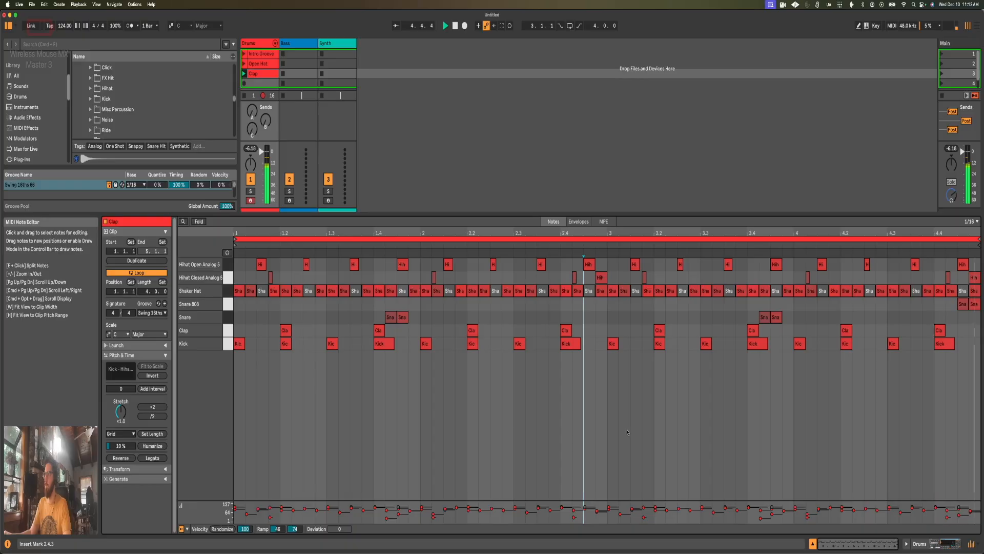
key(space)
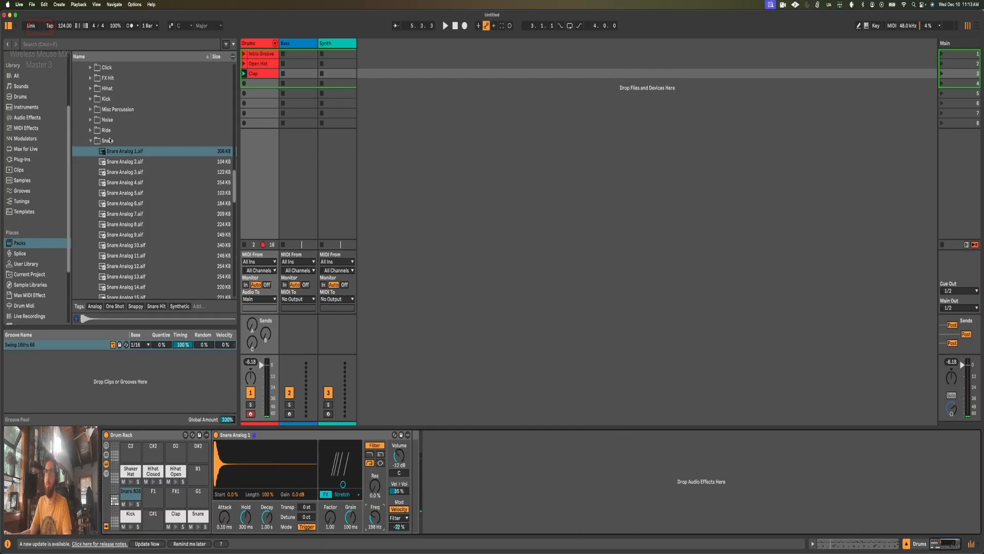
Step: Audition Click 1, Click 2 and Drop Tunnel from the Misc Percussion one-shots
click(90, 141)
scroll(77, 159, up, 3)
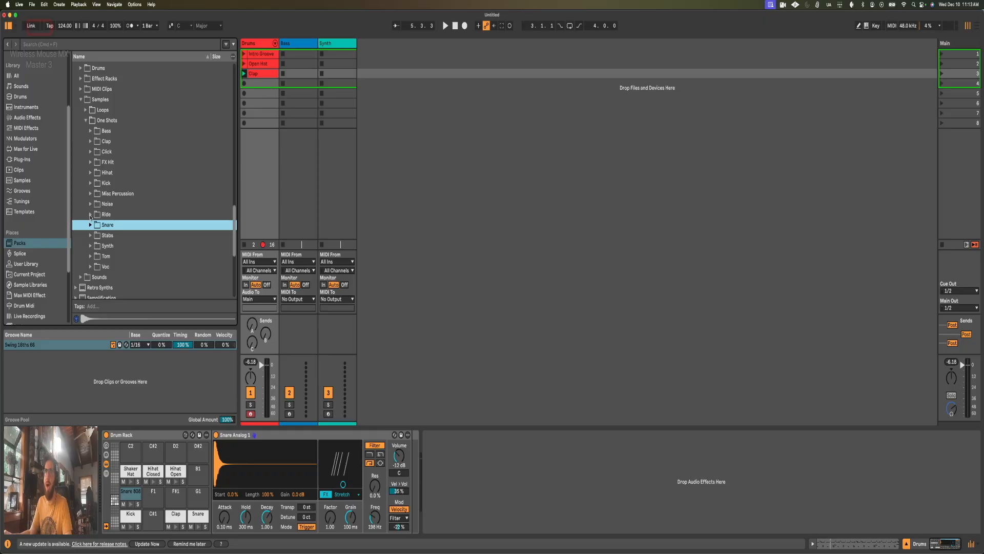
click(90, 194)
scroll(95, 197, down, 2)
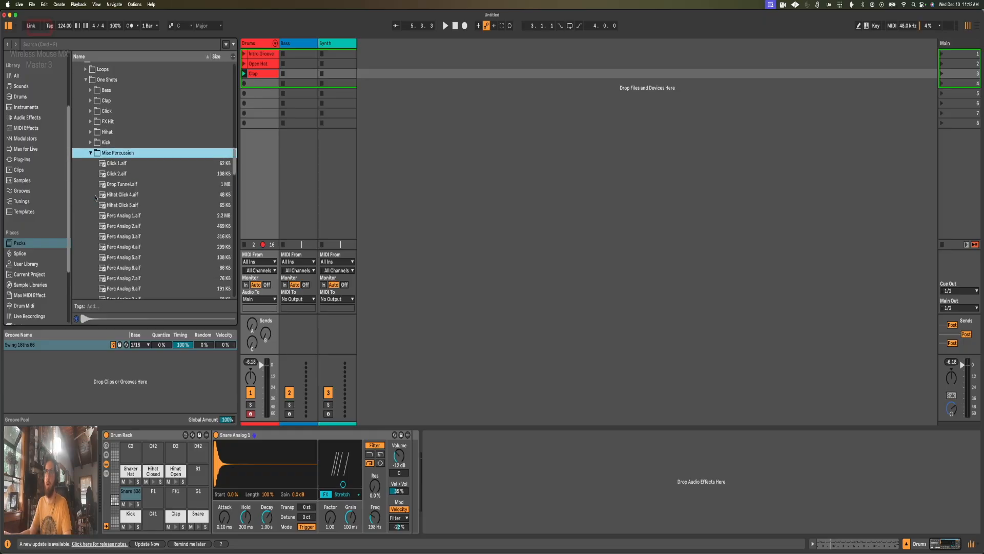
click(117, 163)
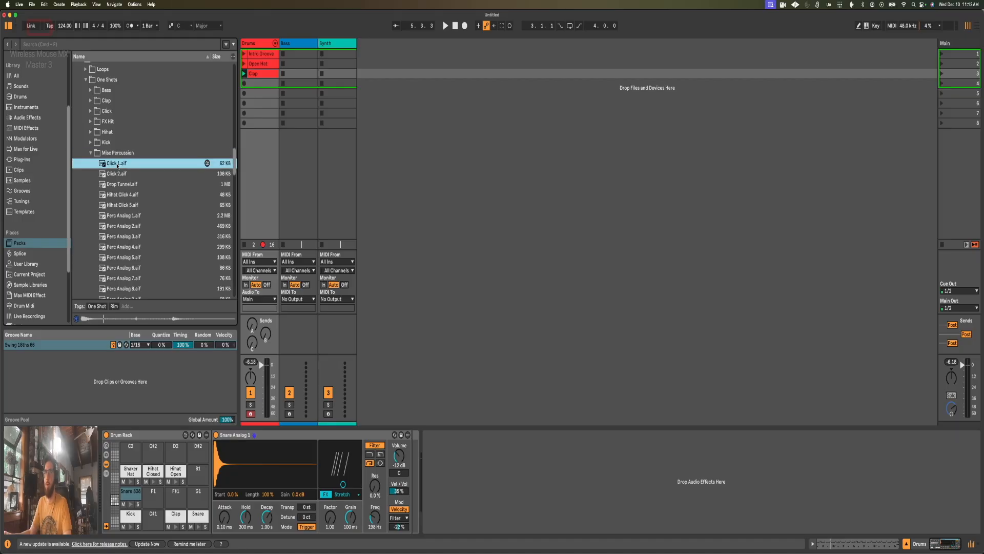
click(121, 173)
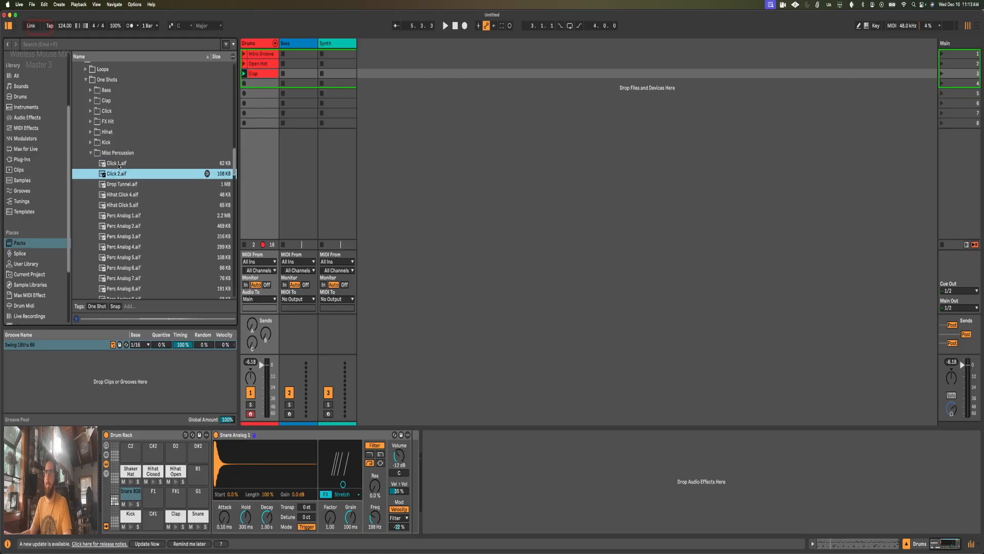
click(122, 185)
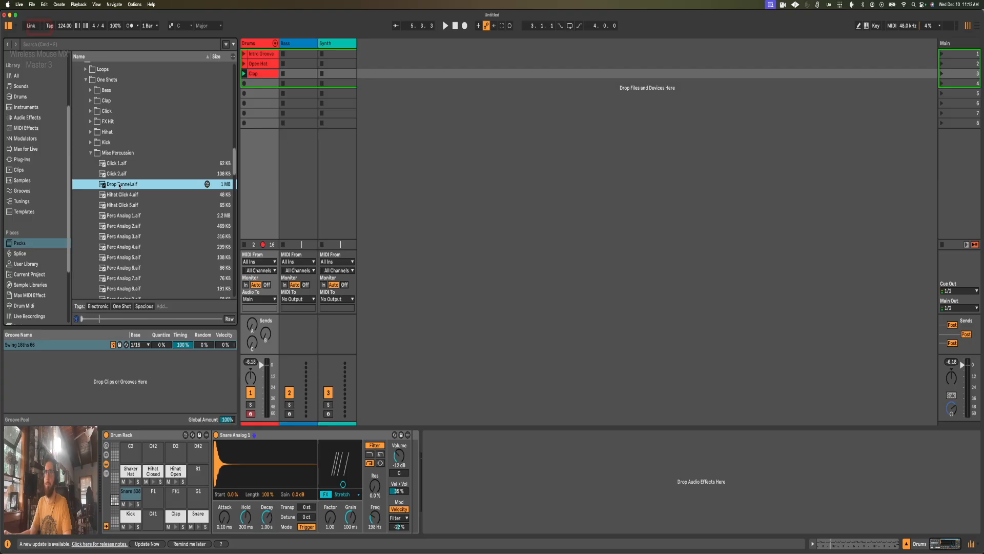
Step: Load Drop Tunnel onto the C2 pad of the Drum Rack and convert its Simpler to Drum Sampler
drag(156, 440, 131, 452)
right_click(311, 437)
click(322, 432)
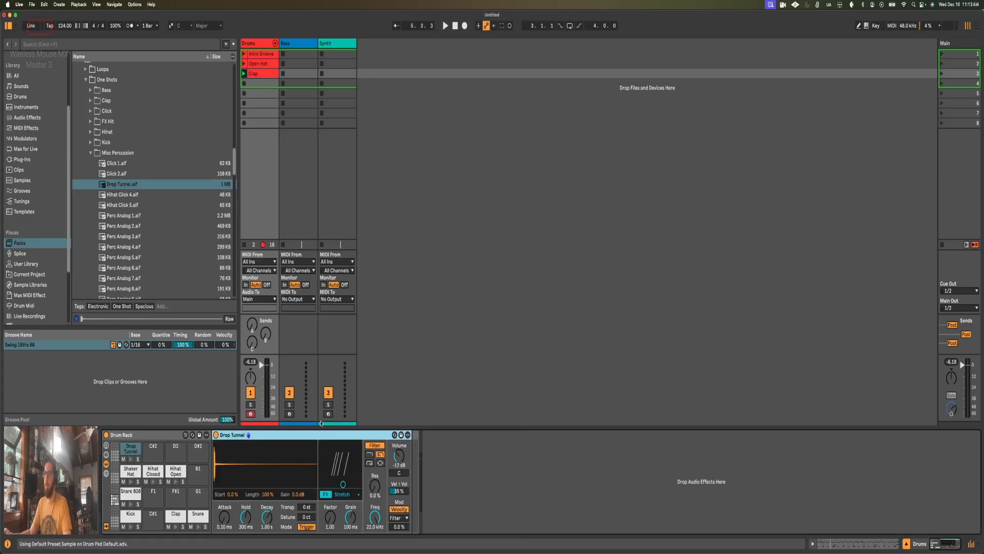
Step: Add a Drop Tunnel note to the Clap clip, move it to 2.4.4 and play the clip
key(shift+Tab)
click(288, 267)
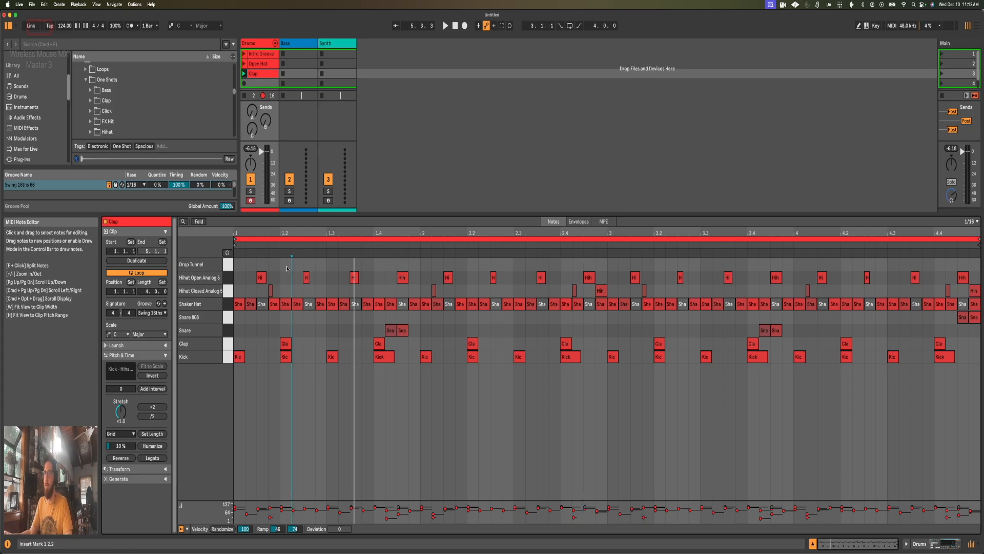
double_click(321, 265)
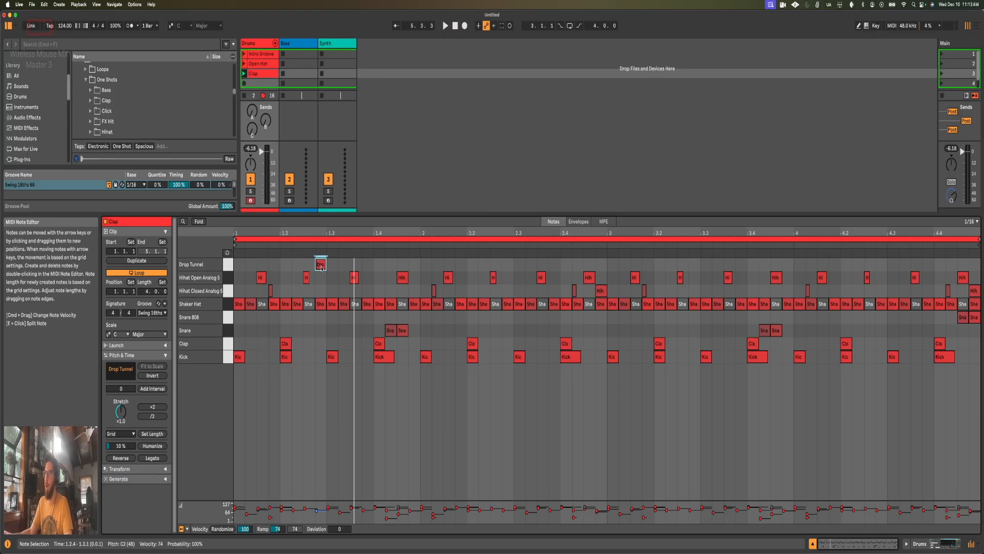
key(space)
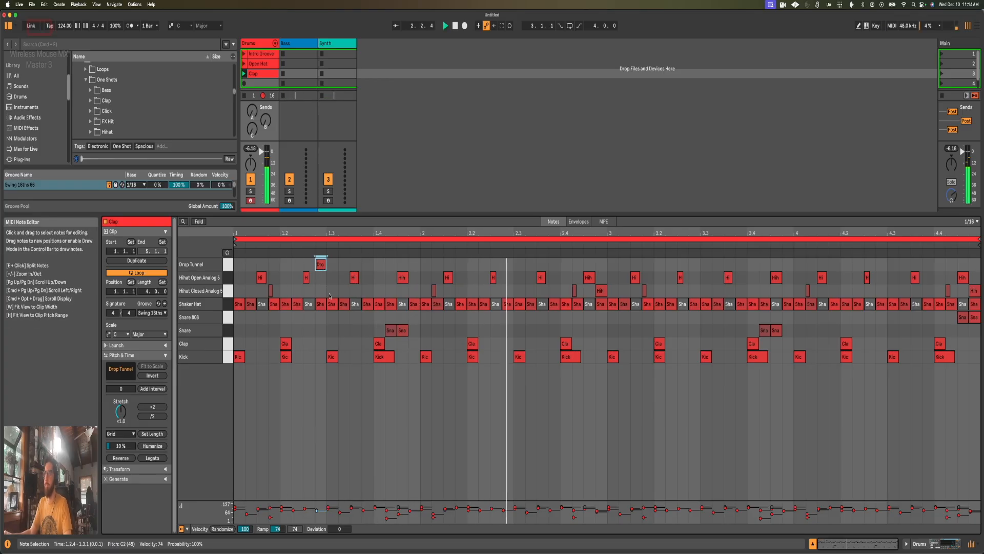
key(space)
drag(321, 265, 602, 266)
key(space)
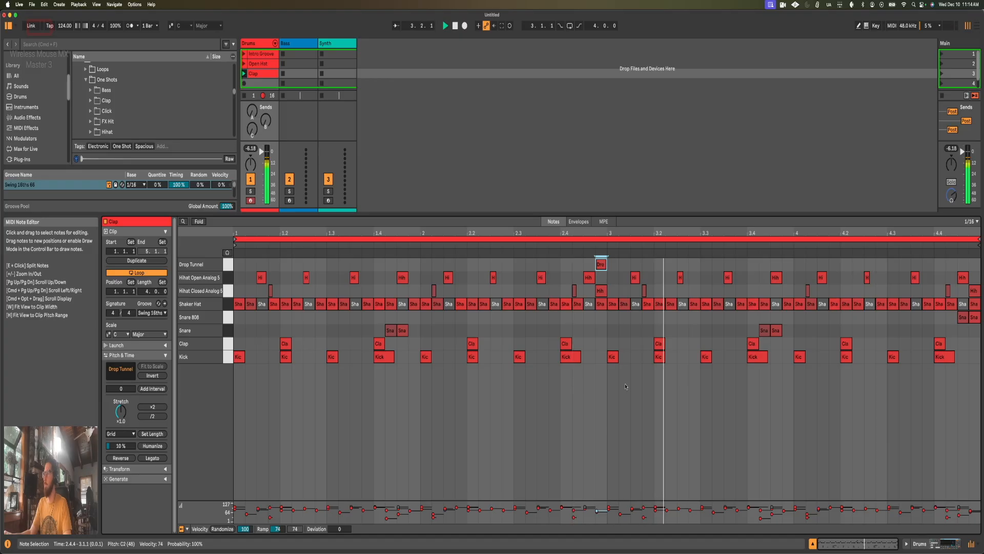
key(space)
Step: Set the Drop Tunnel filter to high-pass at about 285 Hz, then check it on the pad and in the Clap clip
key(shift+Tab)
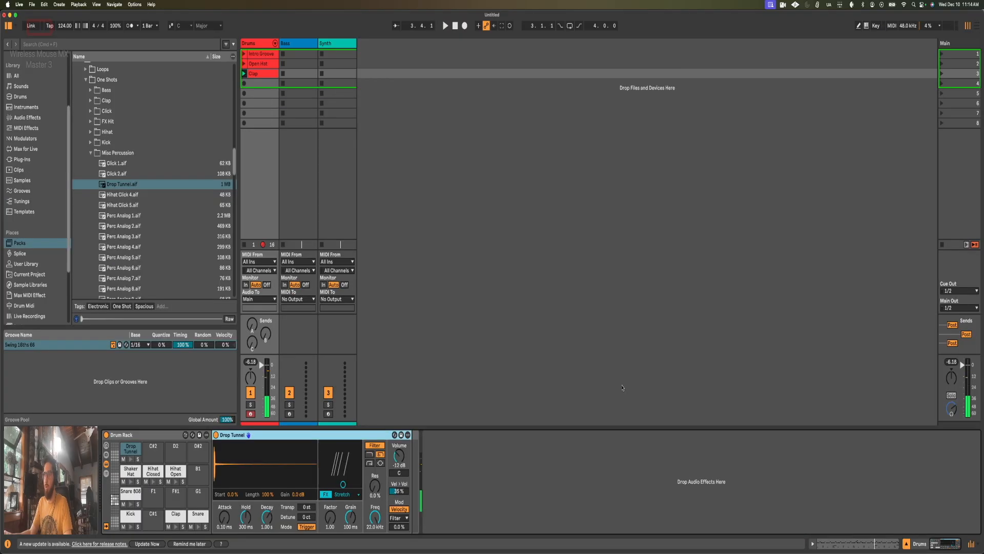
click(371, 464)
drag(375, 517, 375, 552)
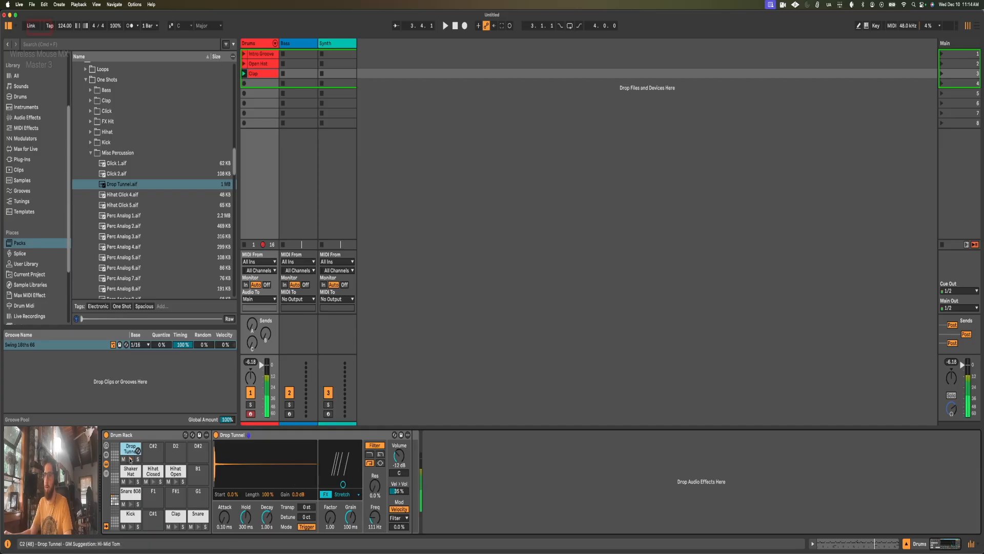
drag(382, 523, 382, 518)
drag(384, 520, 384, 516)
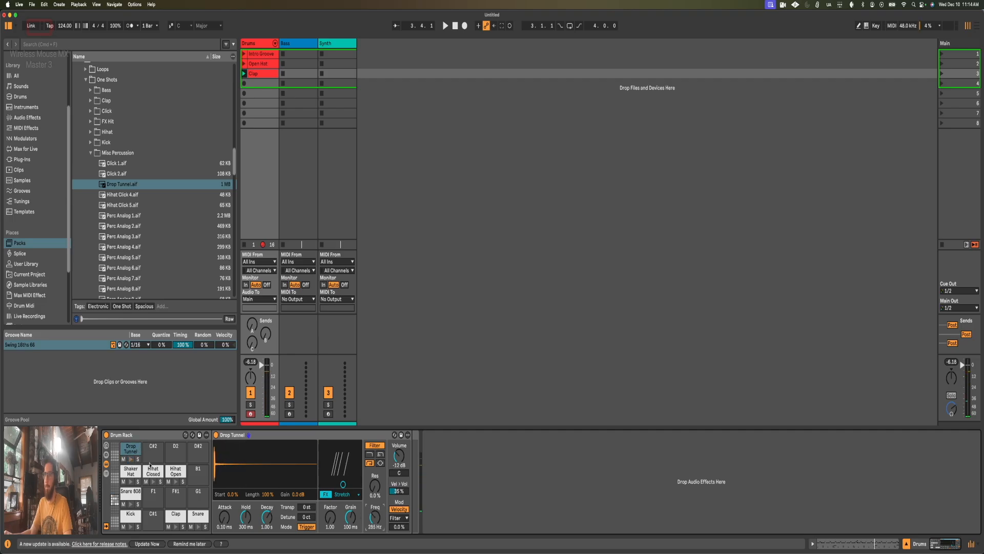
click(130, 459)
key(space)
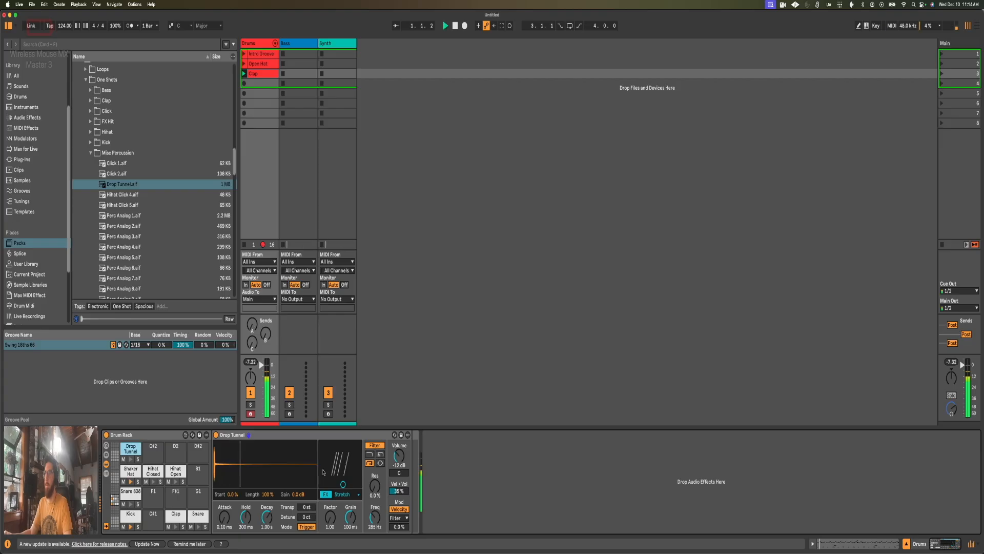
key(shift+Tab)
click(603, 446)
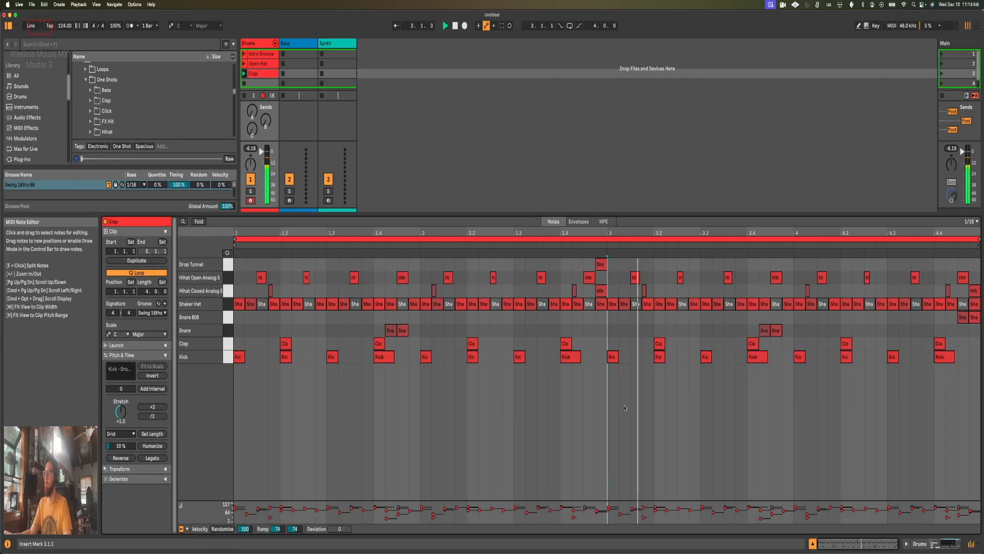
Step: Shorten the Drop Tunnel pad's Hold to 42.7 ms and audition the pad
key(shift+Tab)
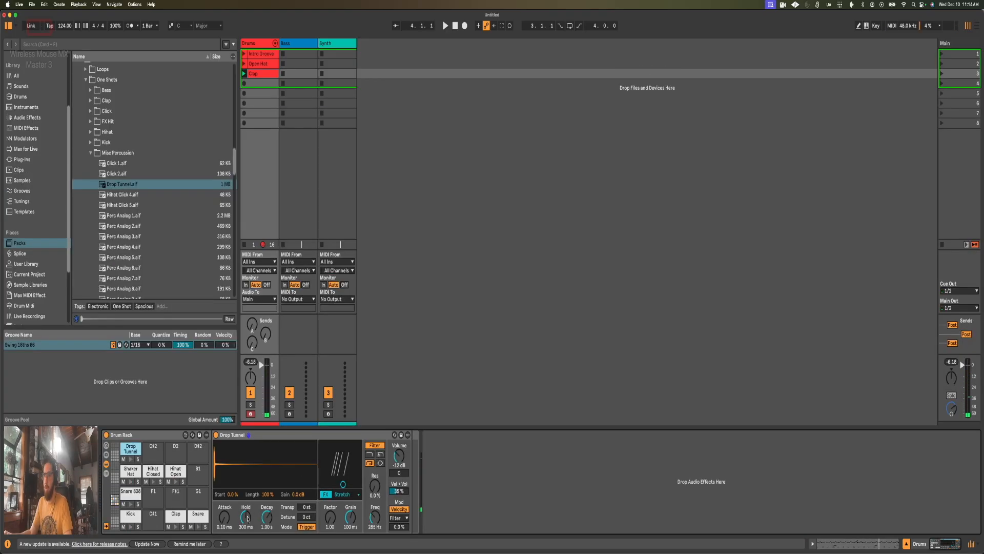
drag(247, 518, 247, 529)
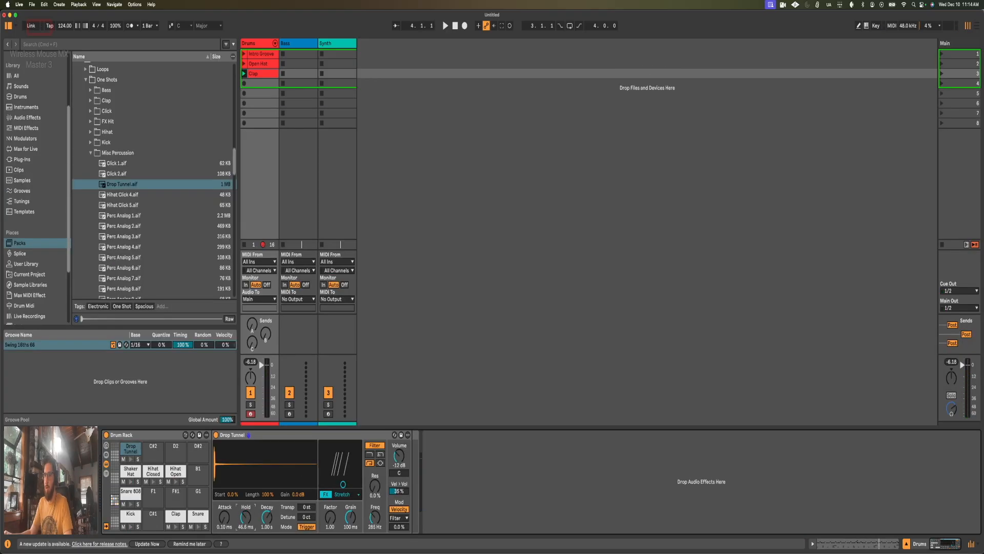
click(131, 459)
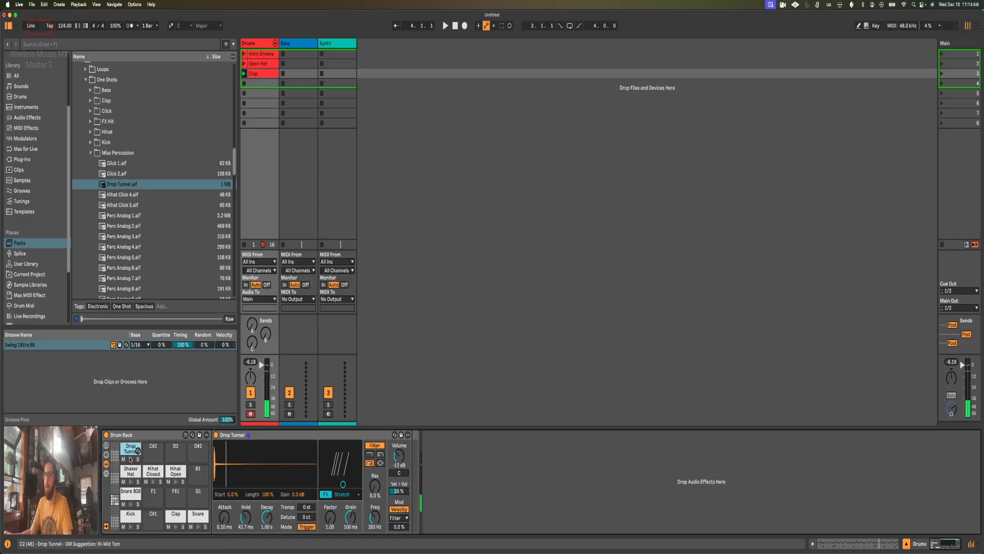
key(shift+Tab)
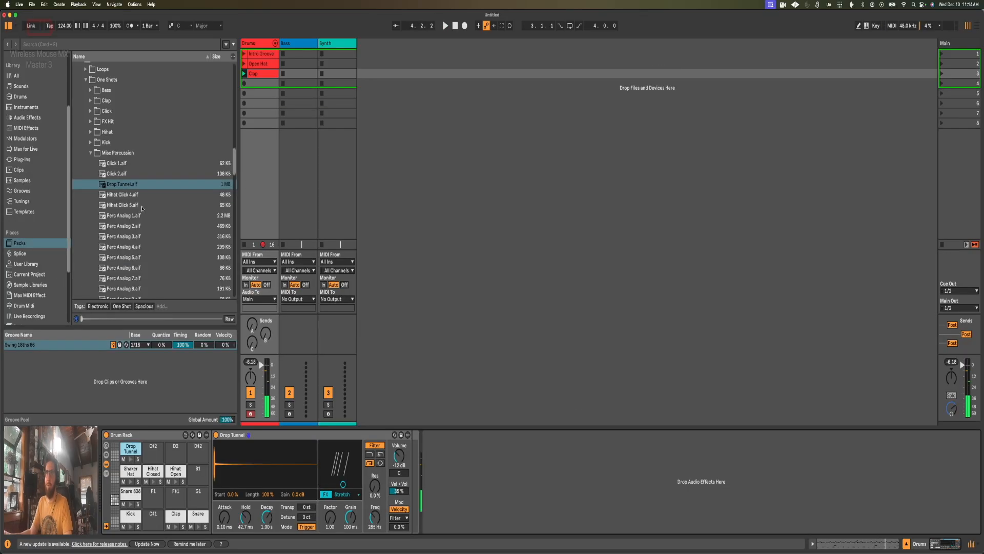
Step: Audition Hihat Click 5 and Perc Analog 1 to 4 from the Misc Percussion folder
click(133, 205)
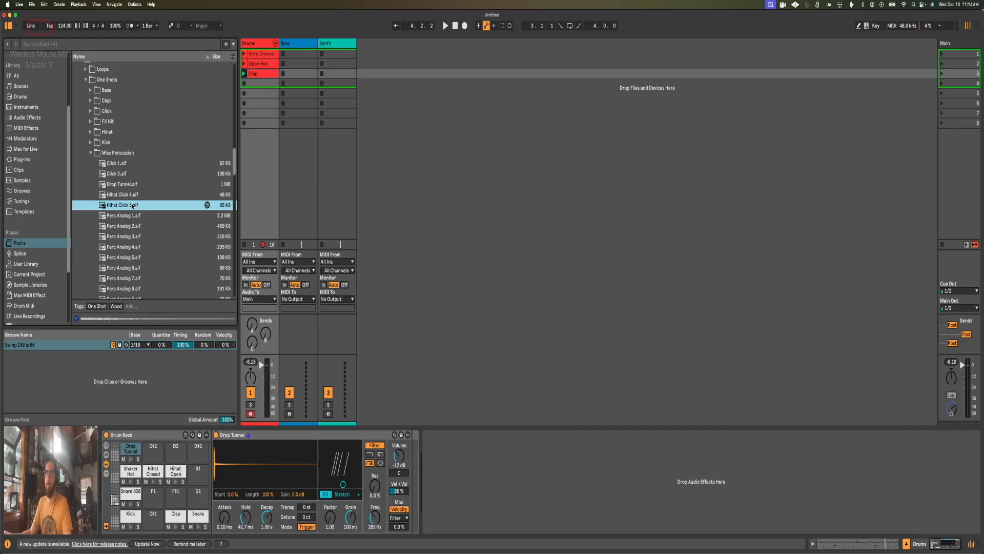
click(132, 216)
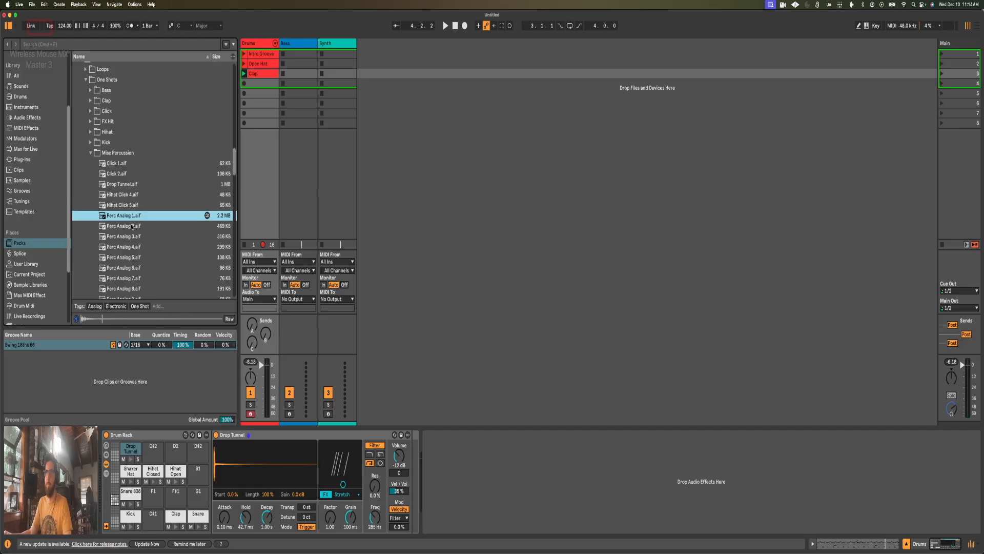
click(130, 227)
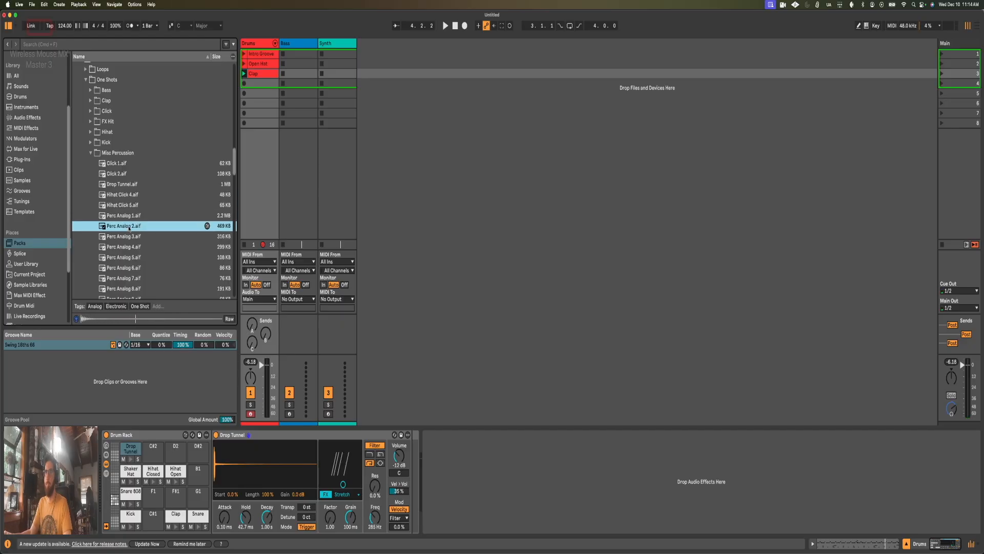
click(130, 236)
click(130, 246)
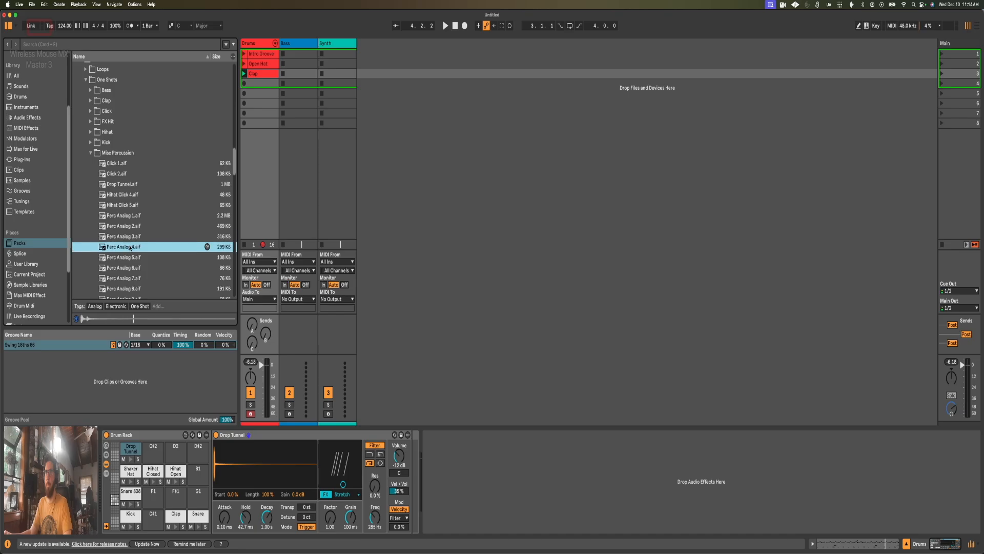
Step: Load Perc Analog 1 onto the C#2 pad, convert its Simpler to Drum Sampler and audition the pad
click(127, 216)
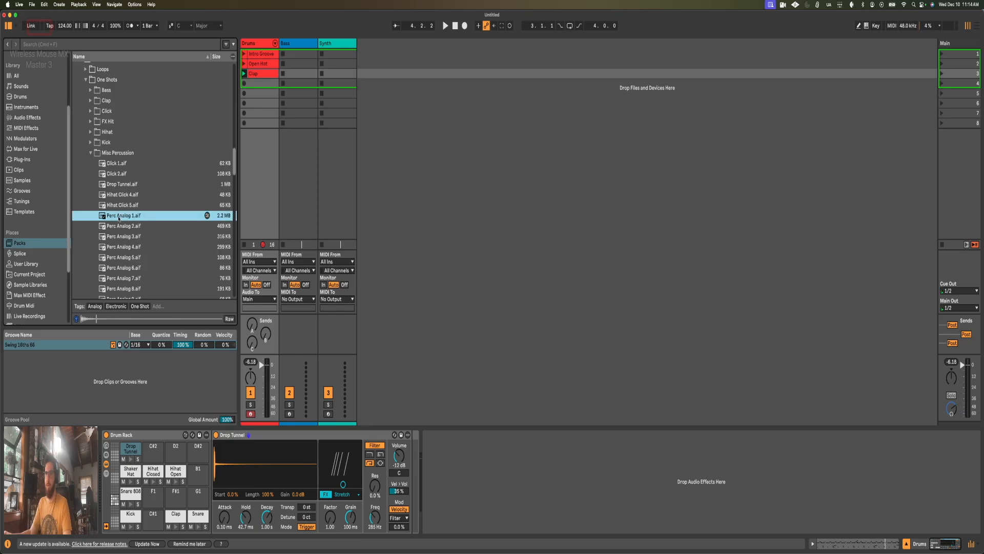
drag(145, 315, 161, 451)
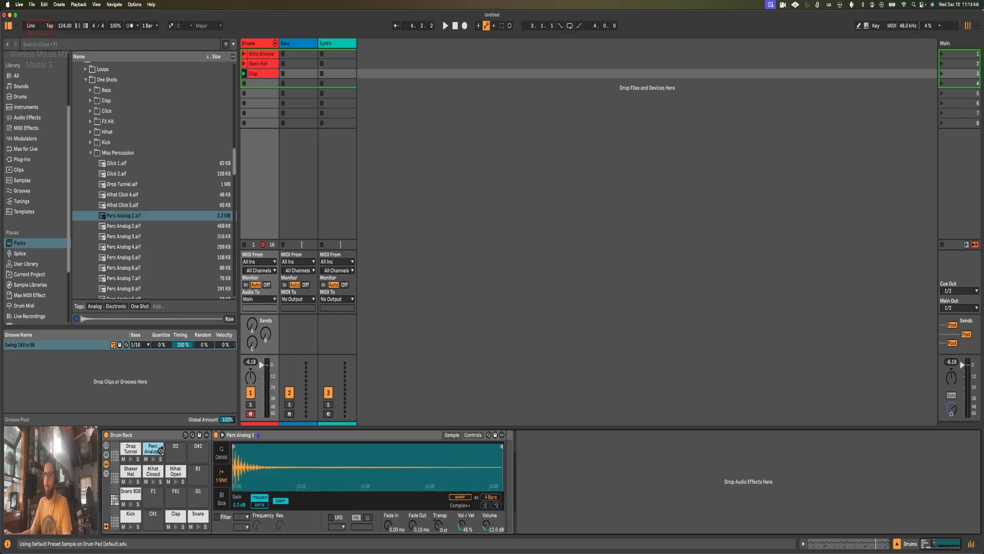
right_click(280, 436)
click(299, 426)
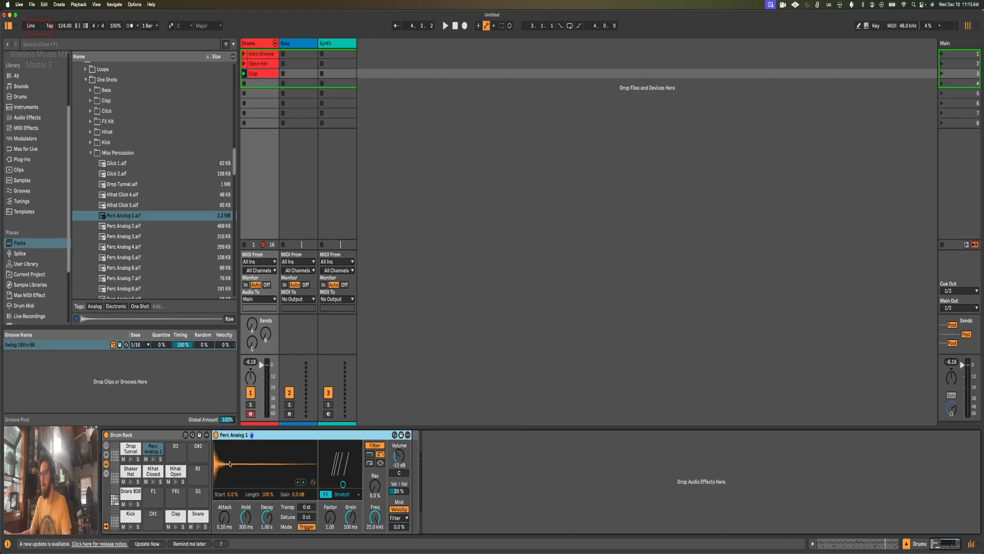
click(154, 459)
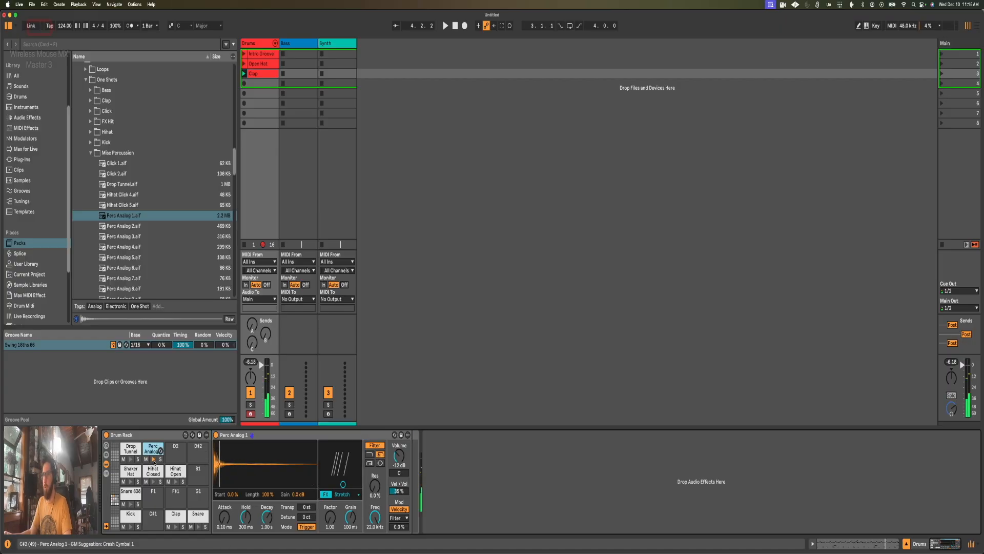
click(154, 460)
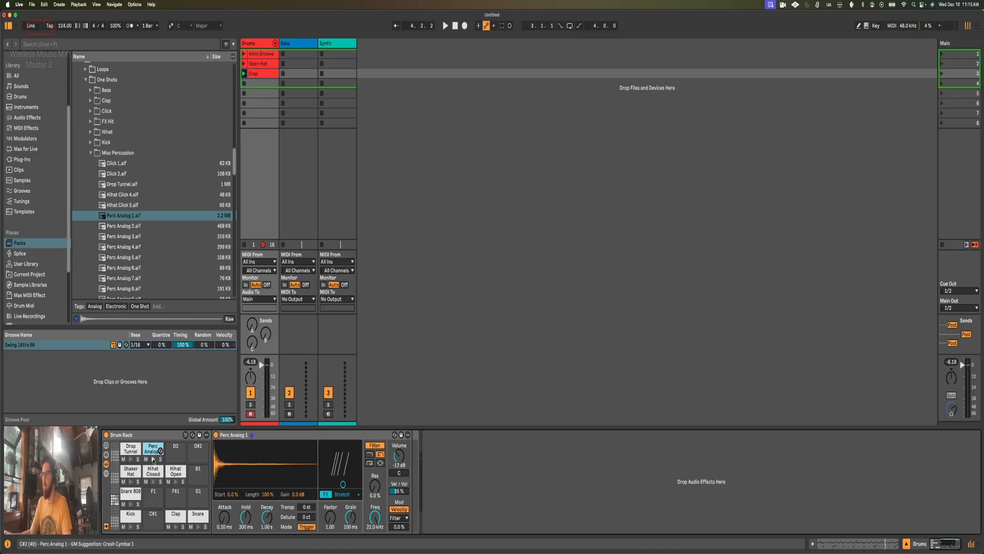
Step: Add an Expression Control before the Perc Analog 1 Drum Sampler and map its velocity source to the sample Start
key(shift+Tab)
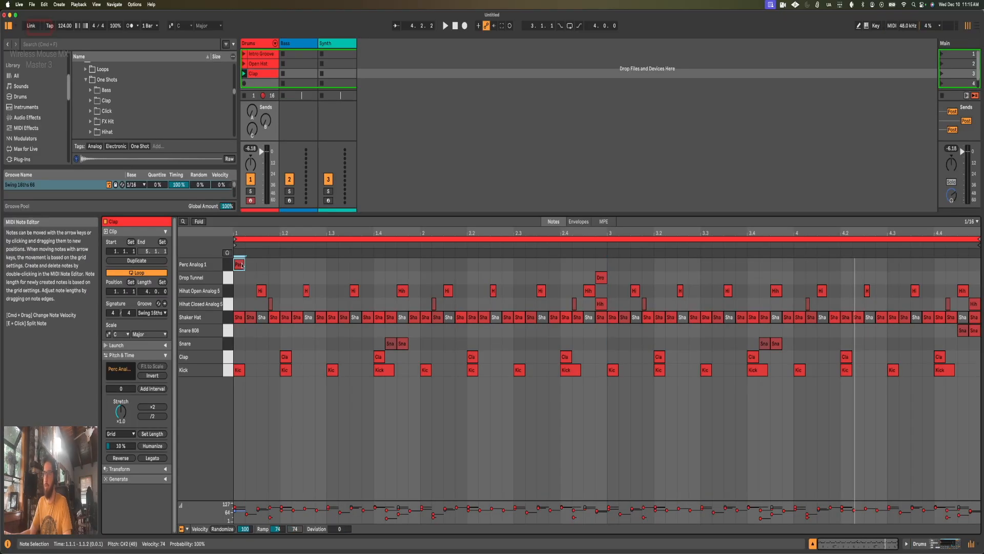
key(shift+Tab)
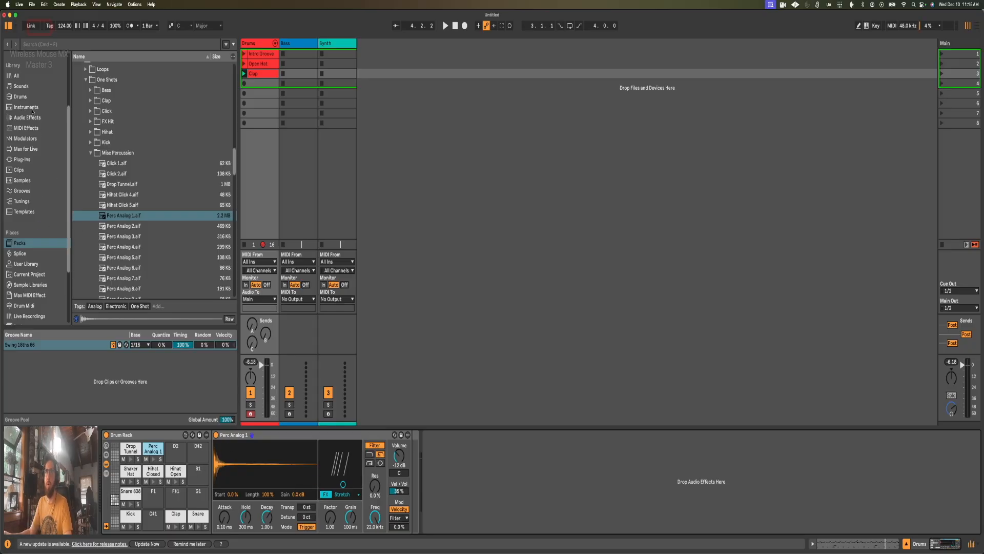
scroll(30, 151, up, 2)
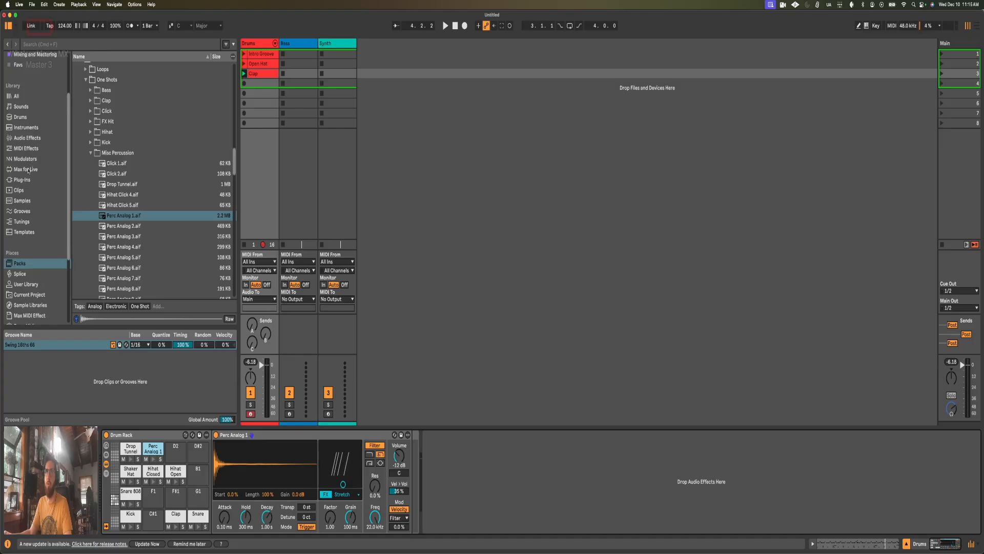
click(26, 159)
click(105, 129)
drag(207, 454, 215, 462)
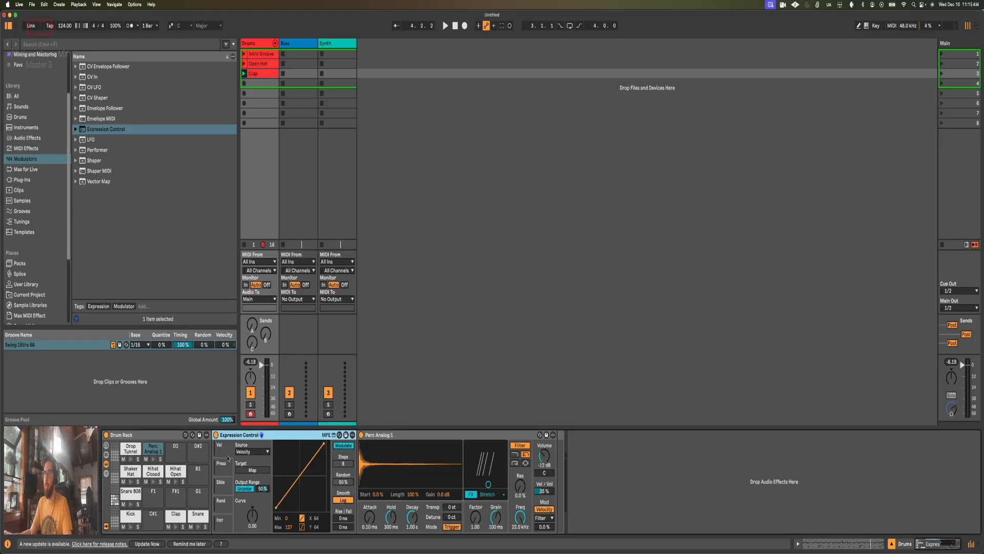
click(264, 471)
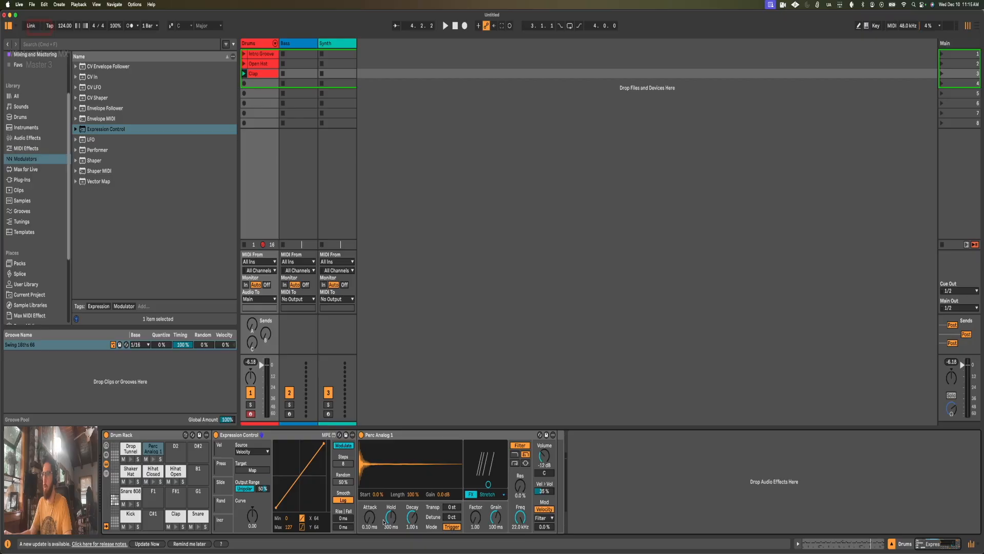
click(378, 494)
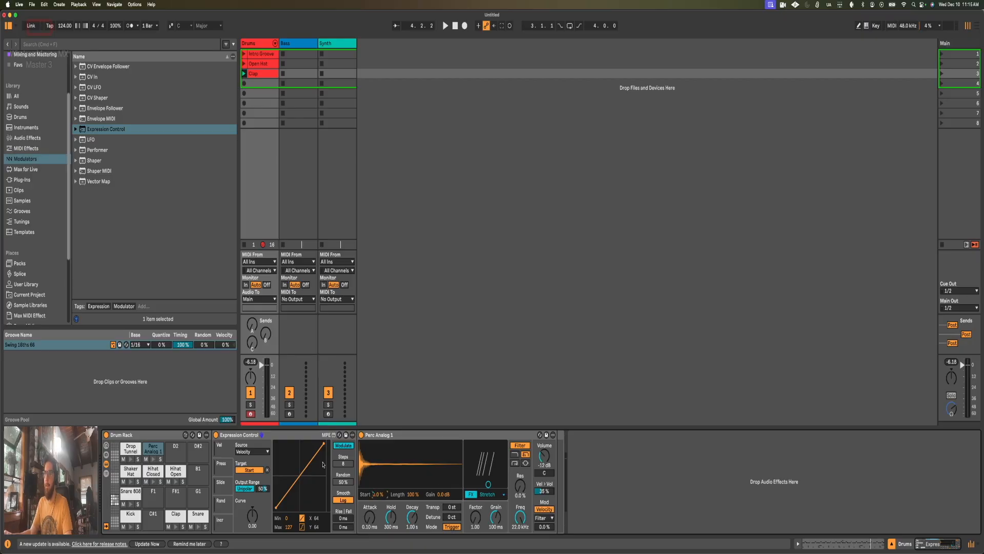
Step: Create a clip in the Drums track's fourth slot with four eighth-spaced Perc Analog 1 notes of varied velocity, including 127 and 27
key(shift+Tab)
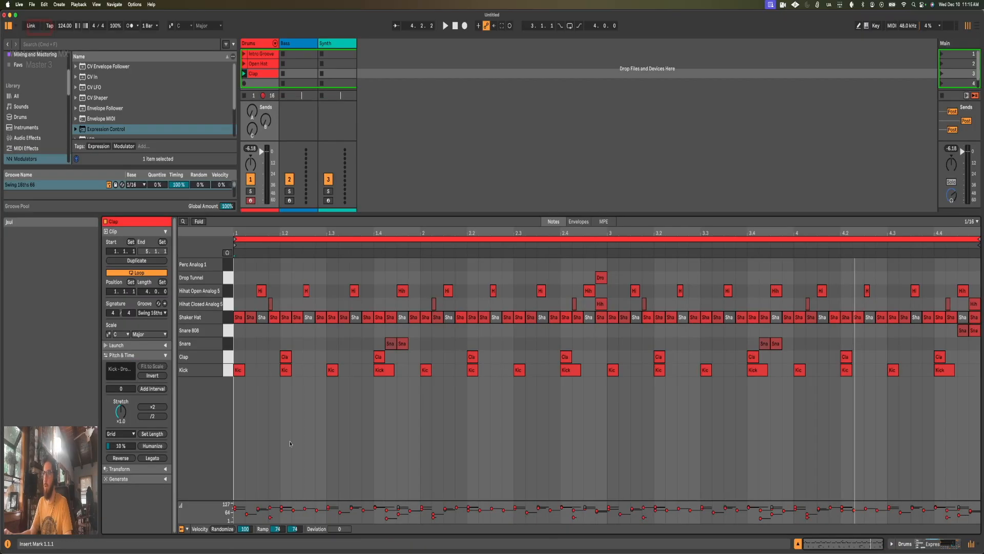
double_click(264, 83)
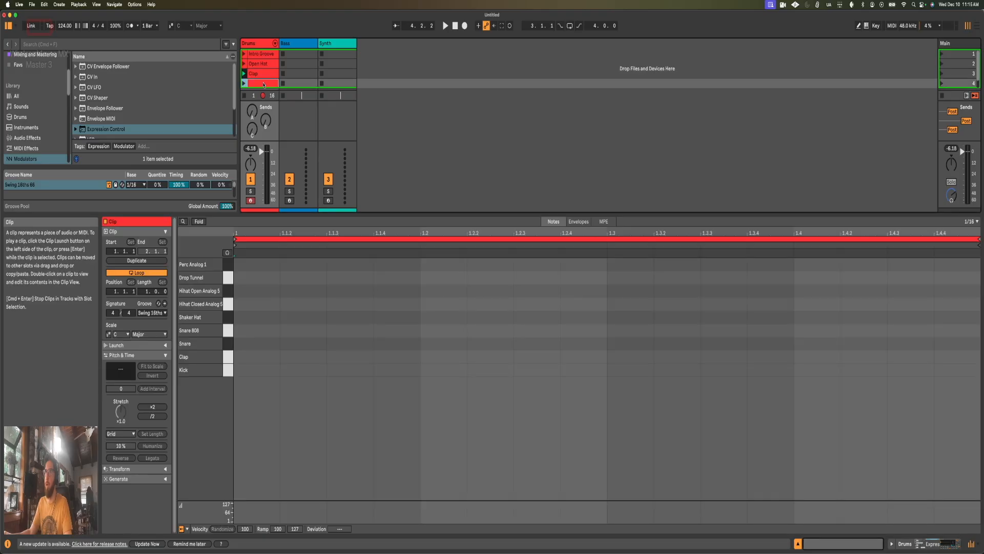
double_click(256, 264)
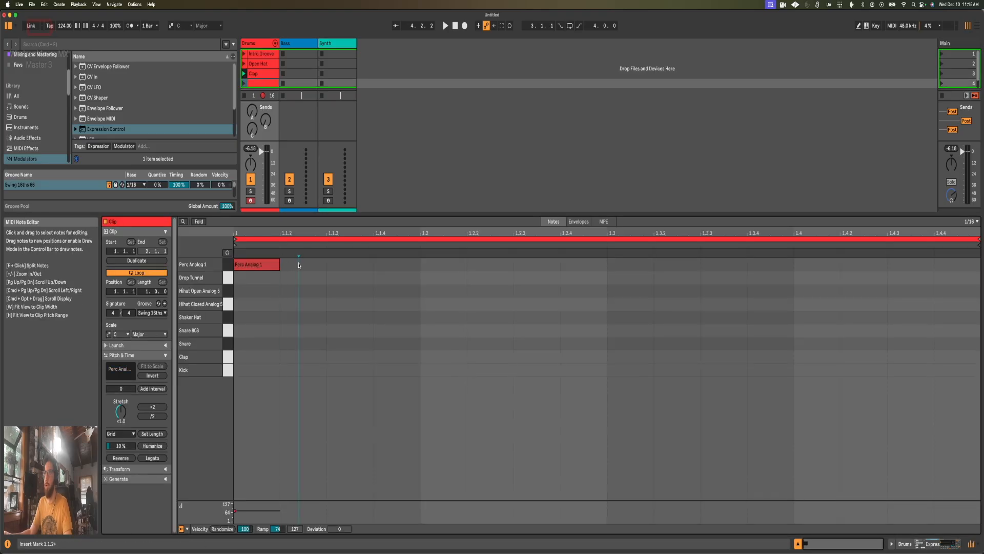
double_click(302, 264)
drag(292, 264, 340, 265)
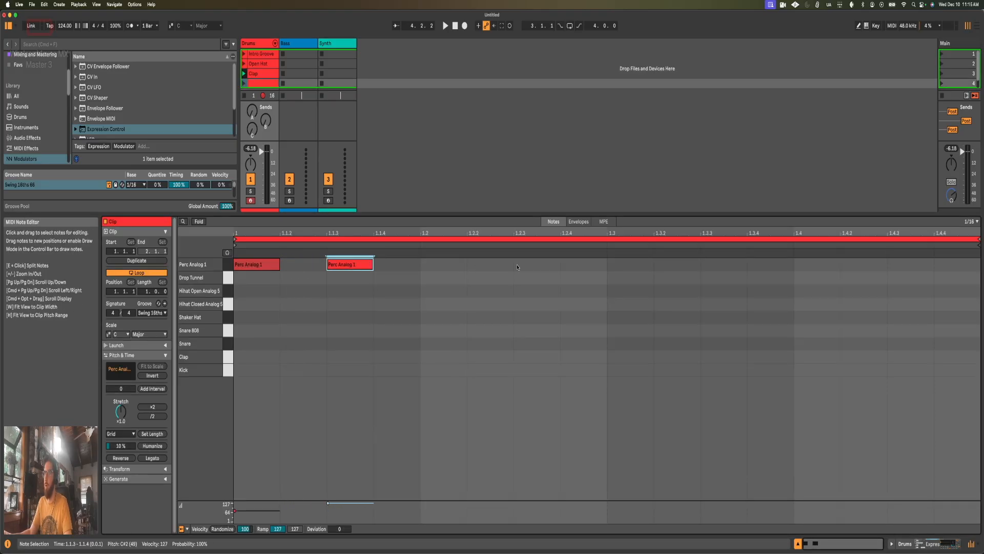
double_click(442, 264)
drag(447, 266, 447, 285)
double_click(531, 267)
drag(531, 267, 531, 300)
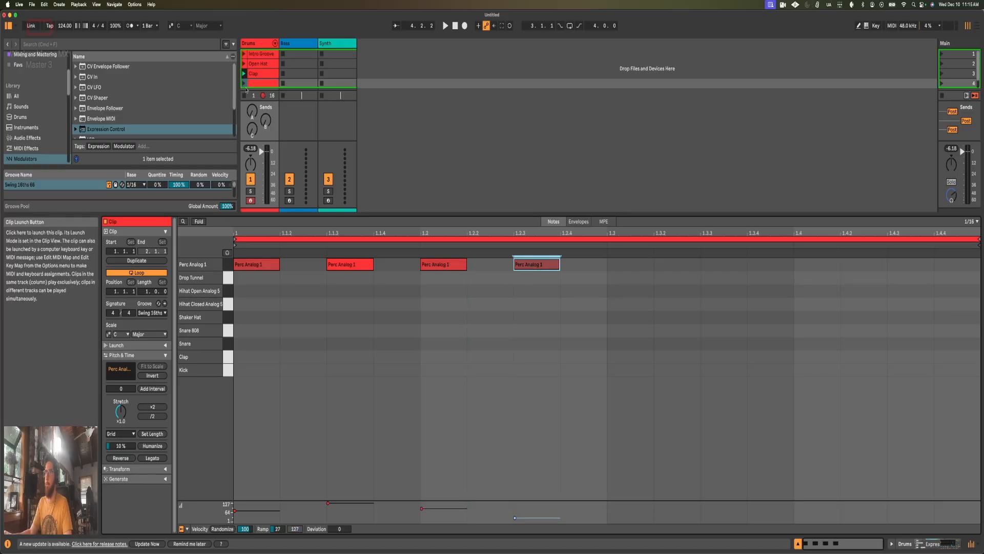
Step: Duplicate all four Perc Analog 1 notes to fill the bar and play the new clip
key(super+a)
key(super+d)
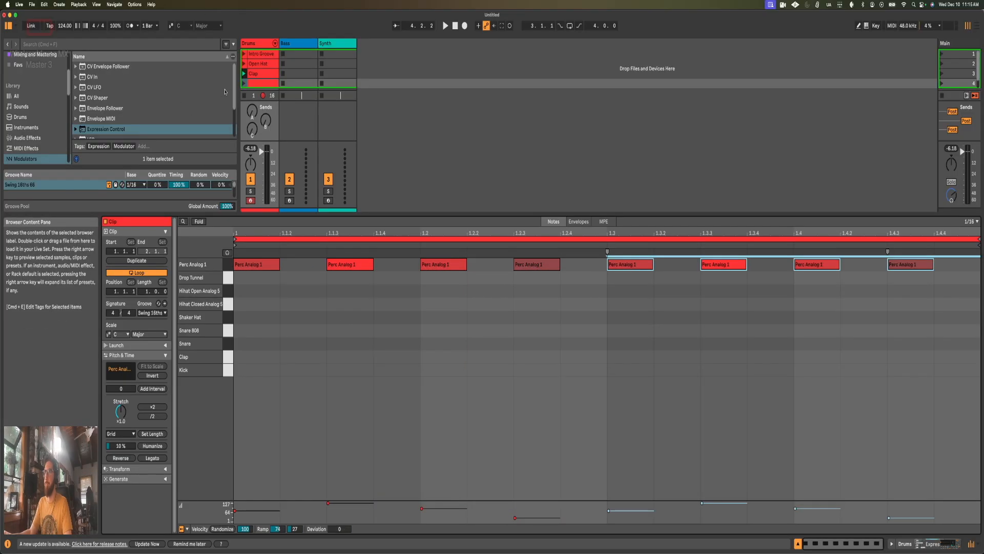
key(space)
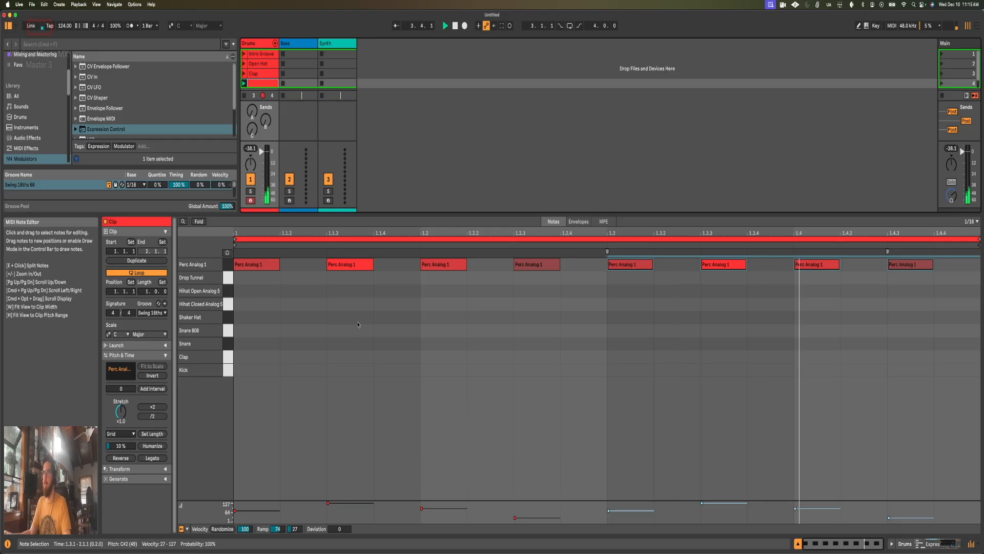
Step: Reduce the output range of the velocity-to-Start mapping to about 22% during playback, then stop
key(shift+Tab)
drag(262, 489, 262, 505)
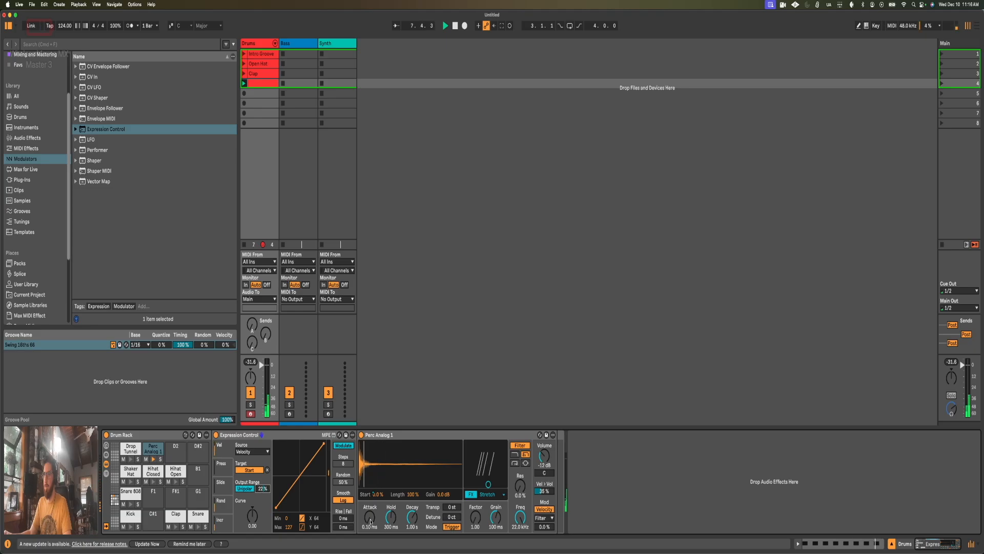
mouse_move(370, 521)
mouse_down()
mouse_move(371, 493)
mouse_move(370, 521)
mouse_up()
key(space)
Step: Add a second Expression Control before the sampler, map its velocity to Attack and audition the clip
drag(102, 130, 360, 455)
click(399, 470)
click(515, 517)
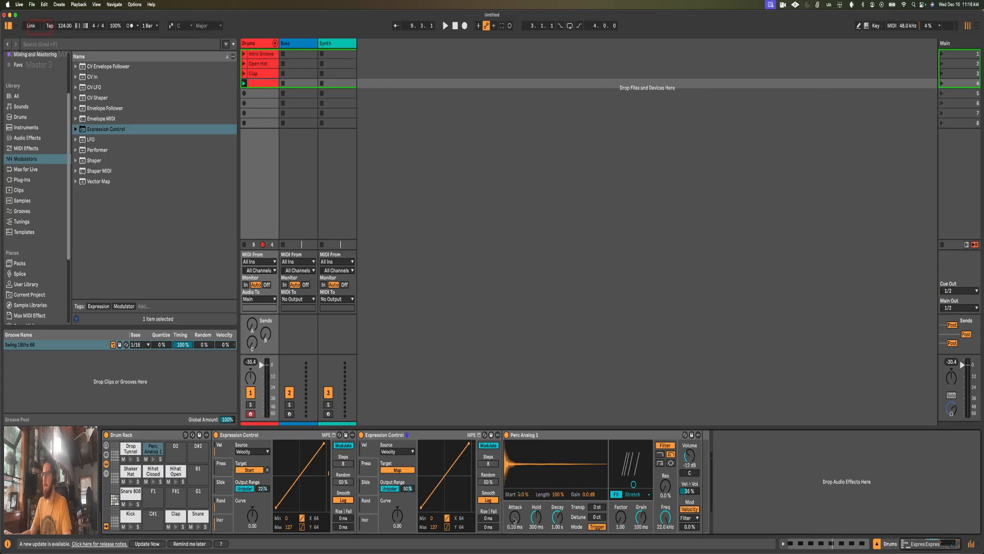
key(space)
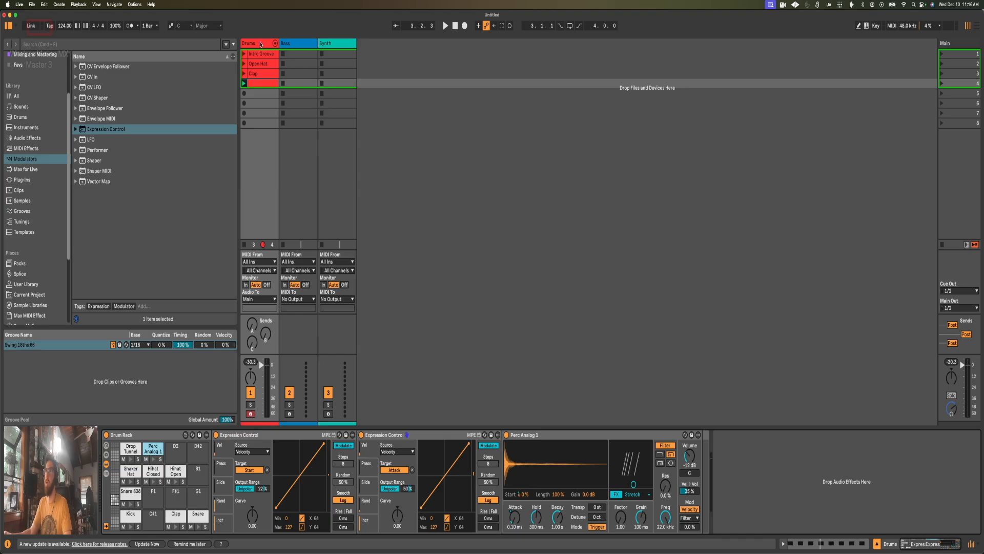
Step: Cut both Expression Controls and the Perc Analog 1 sampler from the Drum Rack pad
click(535, 442)
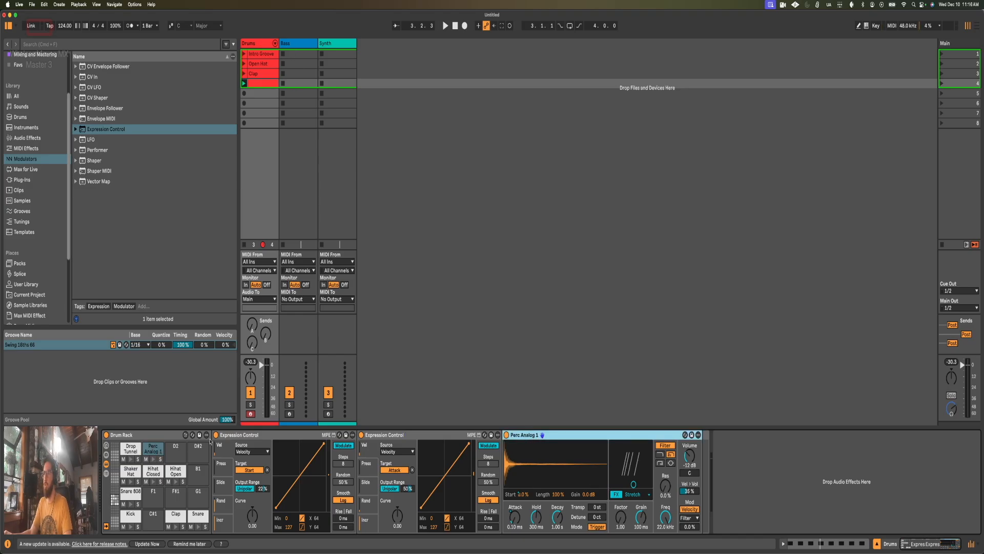
shift+click(248, 438)
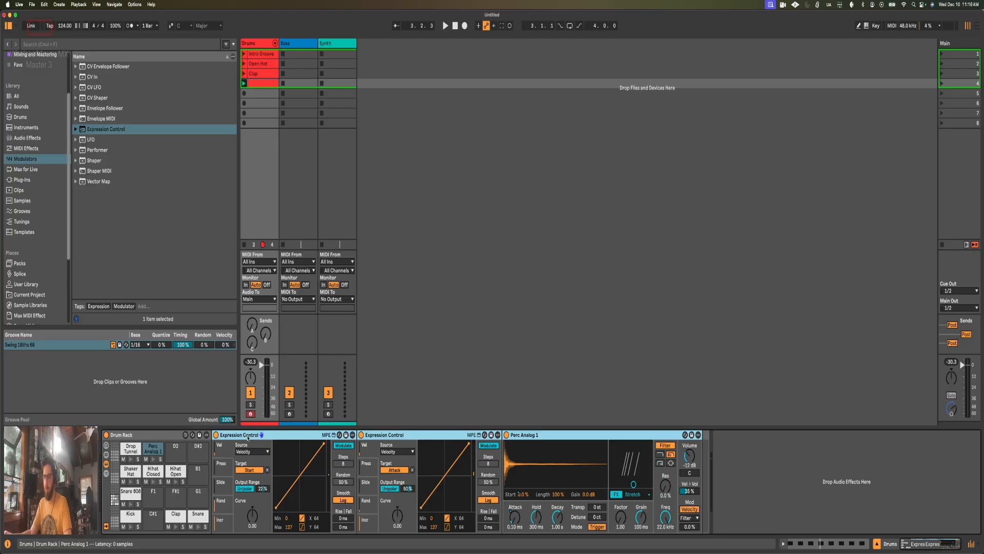
right_click(248, 438)
click(258, 442)
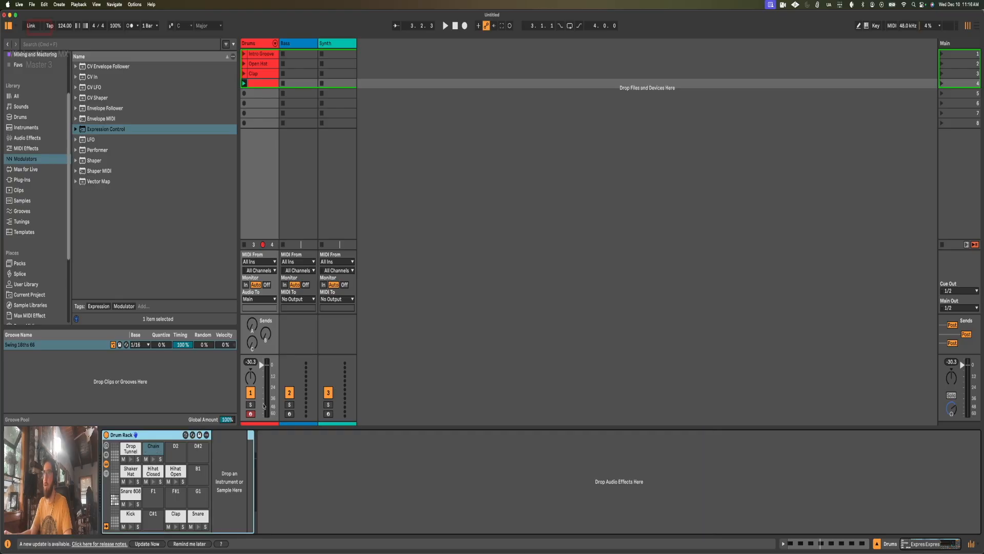
Step: Insert a new MIDI track after Drums and name it Texture
click(256, 44)
key(super+shift+t)
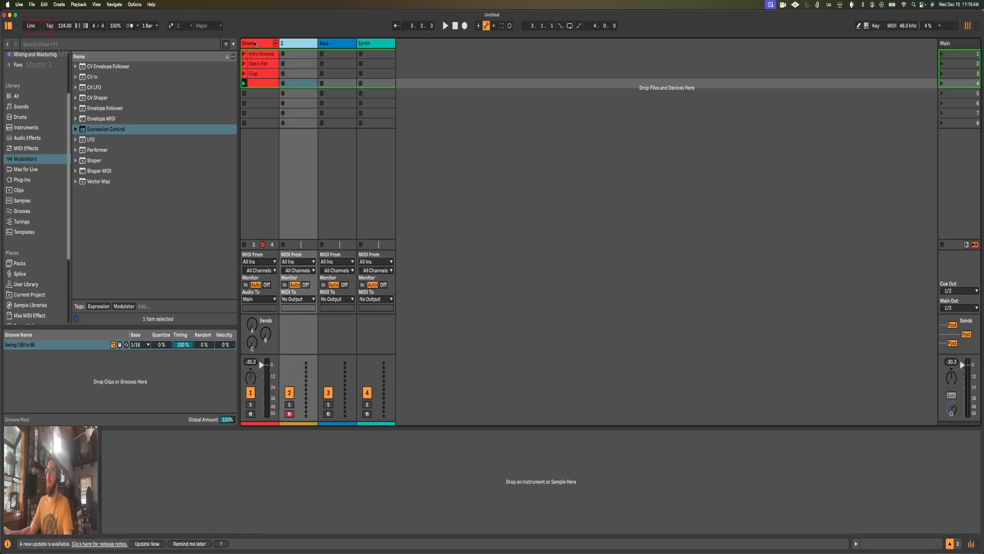
key(super+r)
text(Texture)
key(Return)
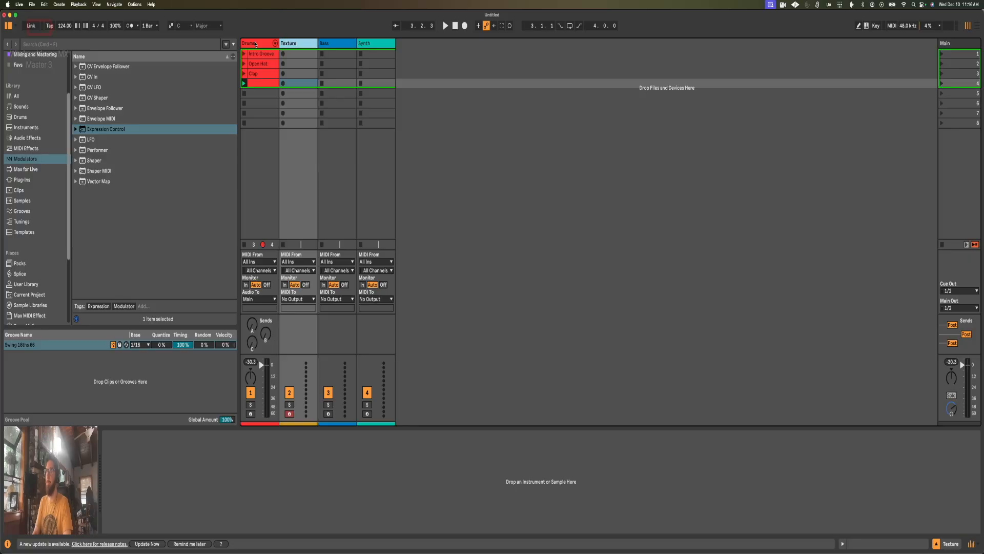
Step: Paste the cut devices onto the Texture track and move the Perc Analog 1 clip into its first slot
right_click(179, 500)
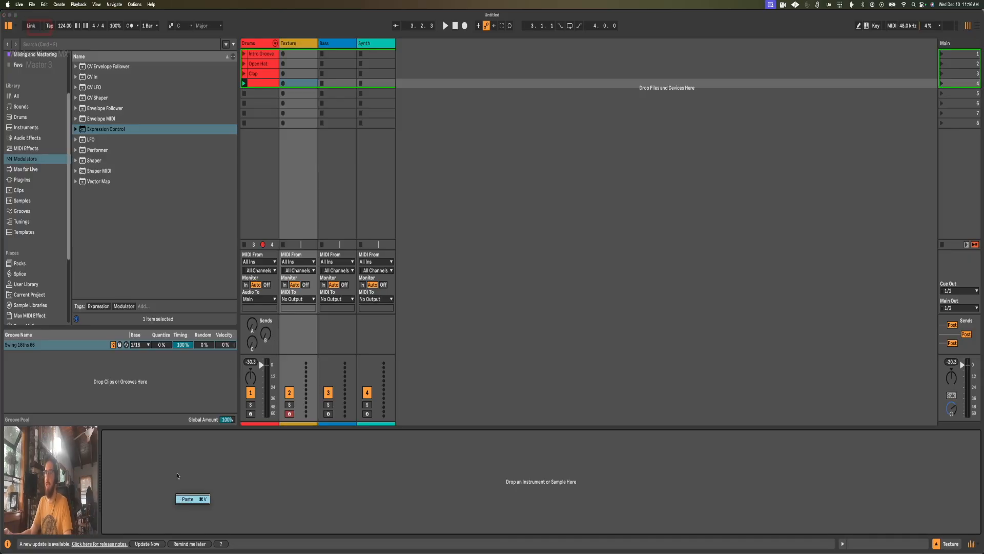
click(188, 499)
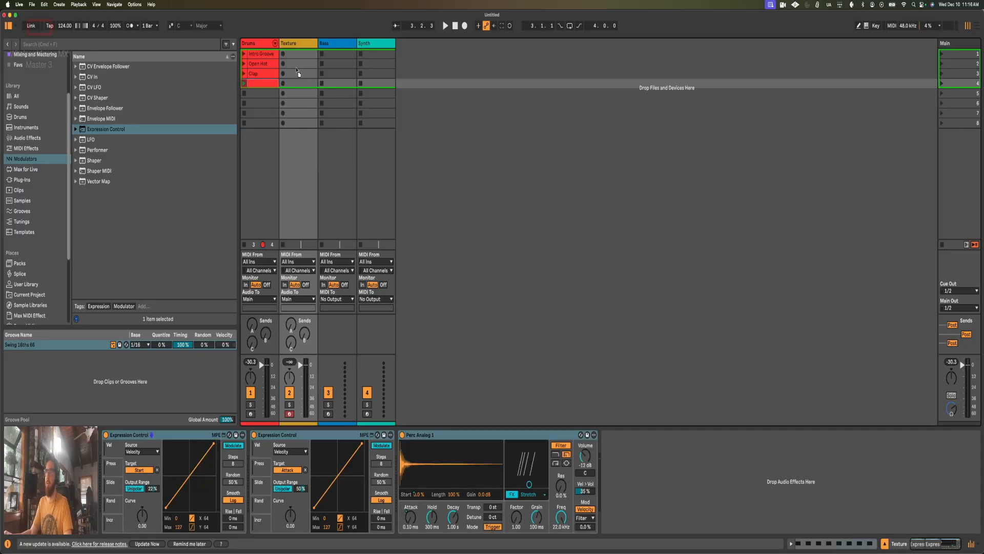
click(303, 51)
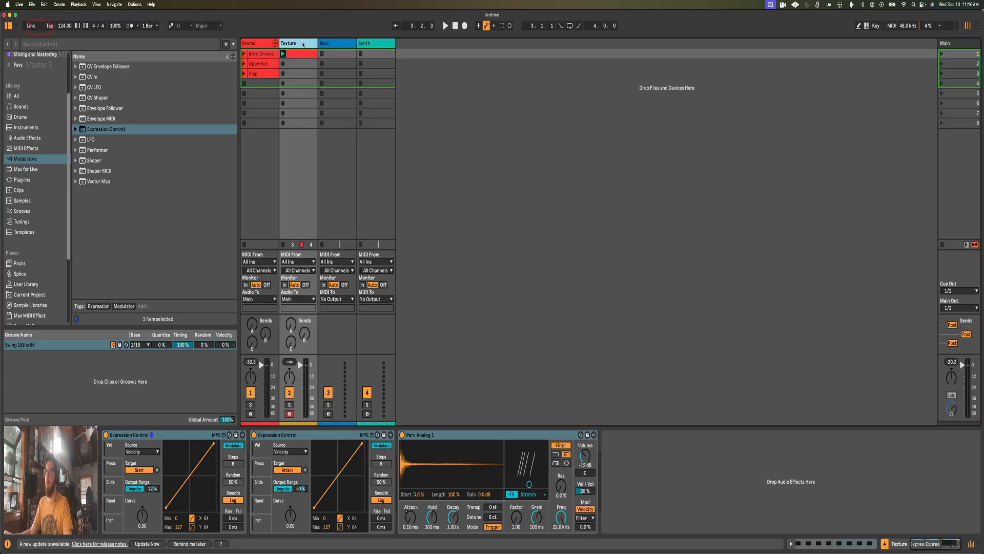
Step: Recolour the Texture clip to match its track's colour and launch it
right_click(300, 54)
click(338, 236)
mouse_move(293, 56)
mouse_down()
mouse_move(293, 93)
mouse_move(290, 56)
mouse_up()
click(284, 54)
Step: Open the Texture clip's notes and transpose the C#2 notes up in six semitone steps
key(shift+Tab)
click(284, 376)
drag(189, 395, 182, 414)
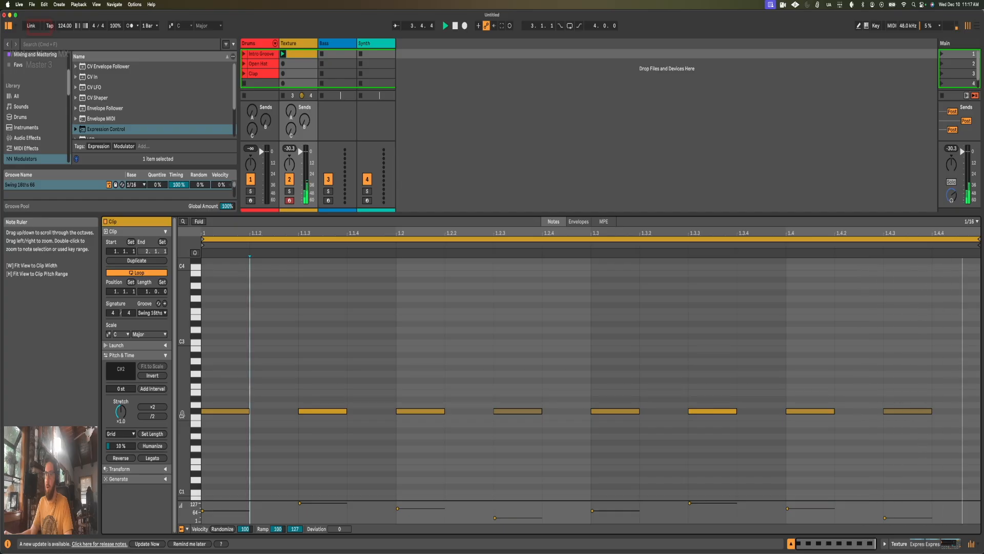
click(195, 413)
key(Up)
key(Up)
key(Up)
key(Up)
key(Up)
key(Up)
key(Up)
key(Up)
key(Up)
key(Up)
key(Up)
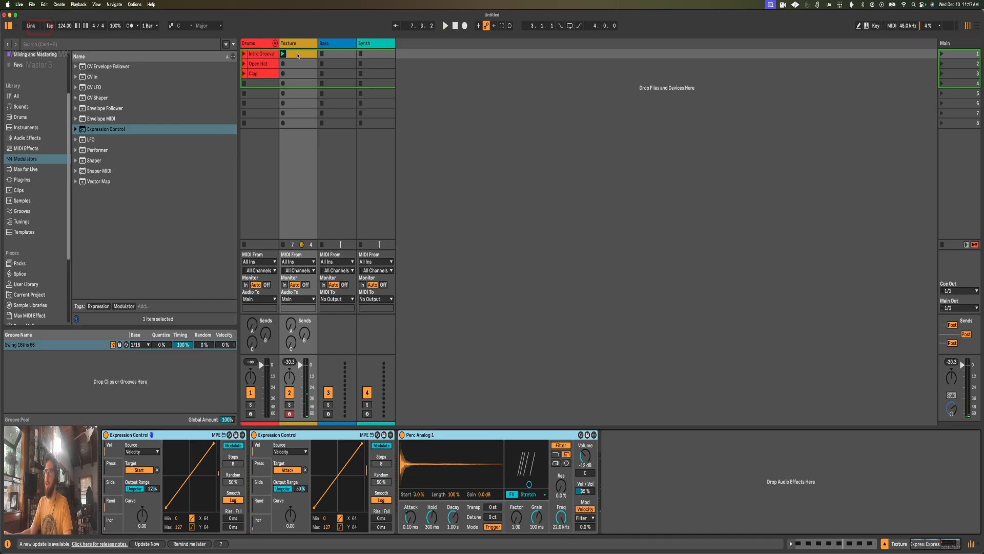
Step: Launch the Clap clip alongside the Texture clip and lower the Texture track's volume slightly
click(245, 74)
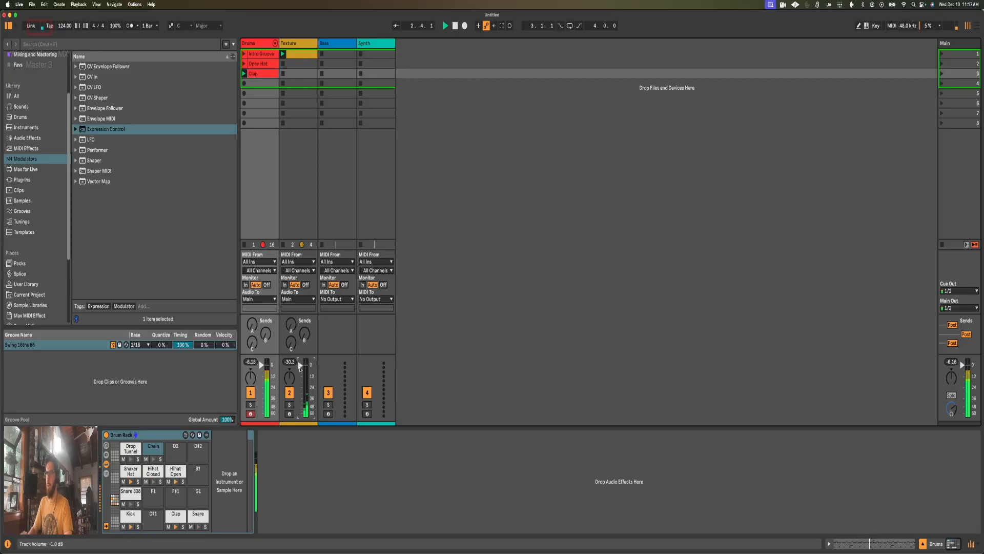
scroll(300, 367, down, 1)
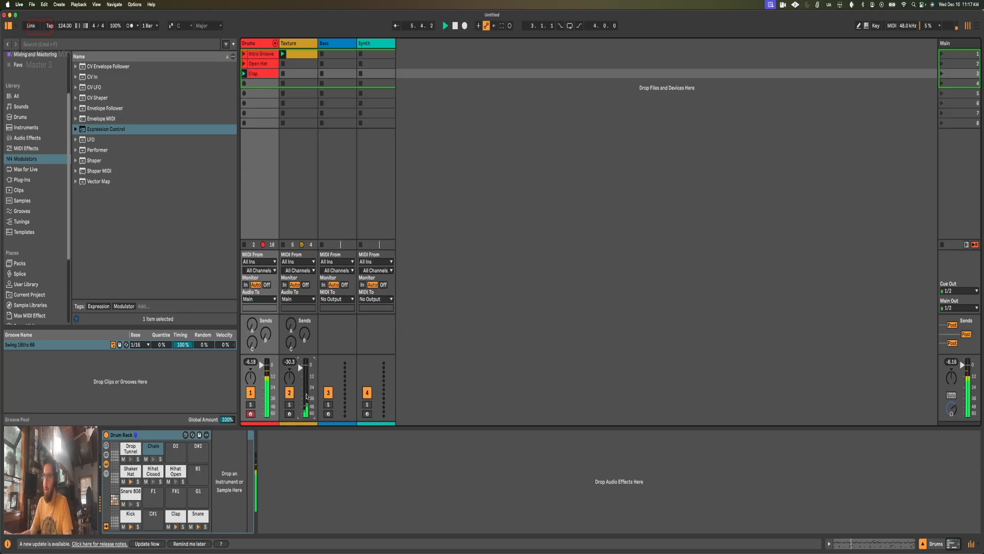
Step: Add a Utility after the Perc Analog 1 sampler on the Texture track and switch it to Mono
click(45, 141)
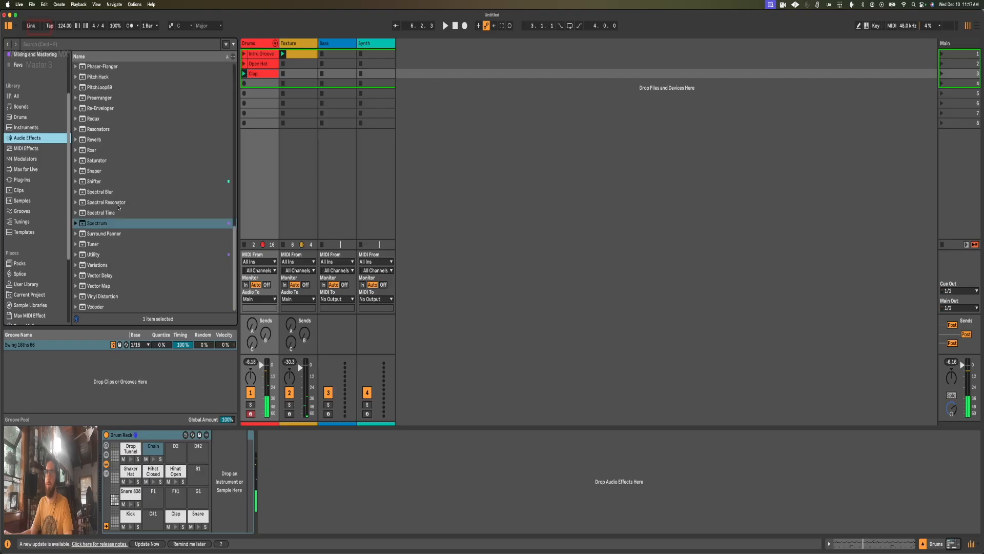
scroll(113, 250, down, 1)
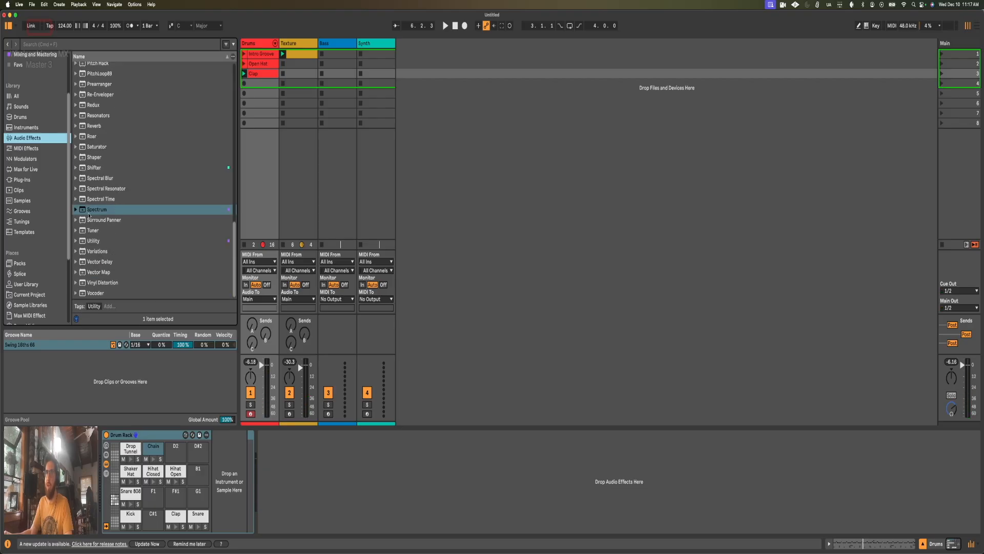
click(291, 45)
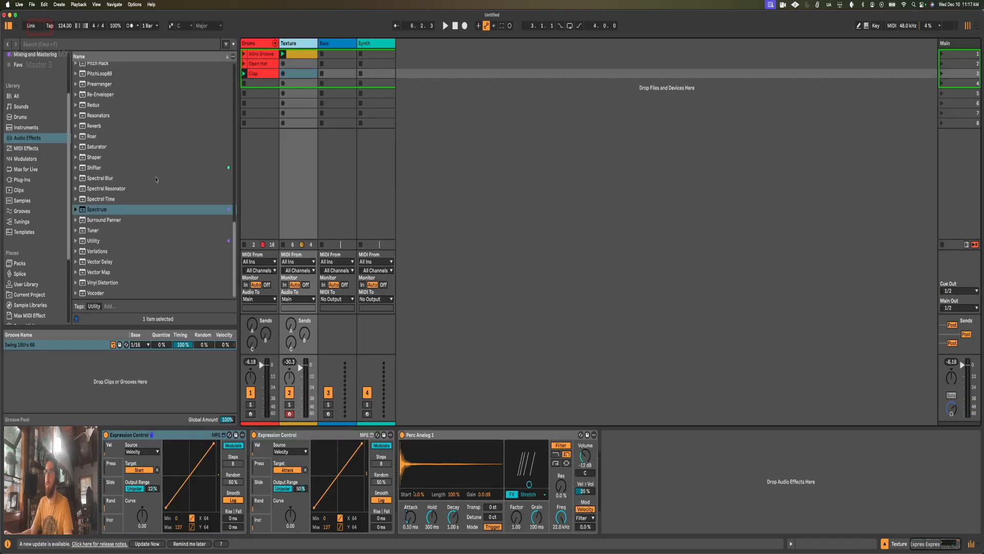
drag(94, 242, 647, 473)
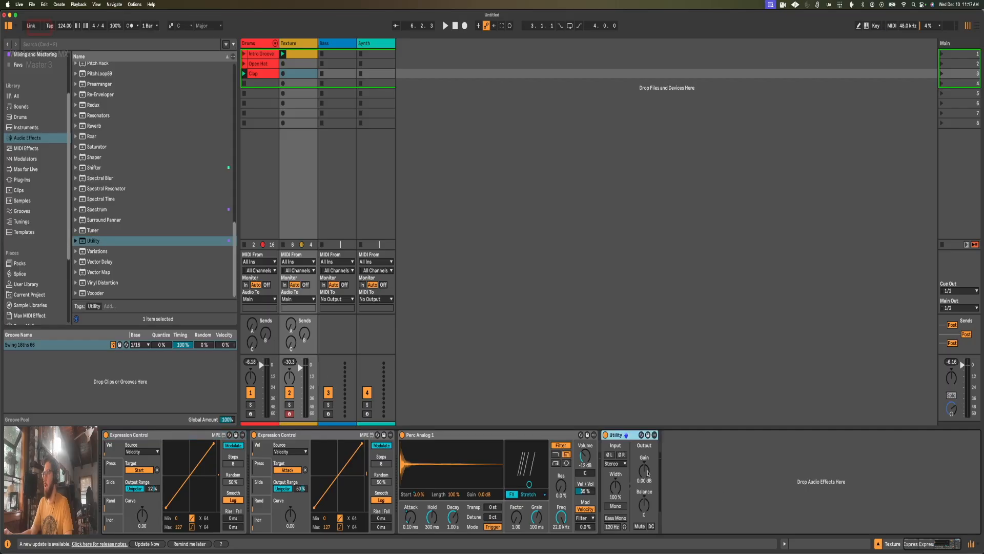
click(616, 505)
Step: Play both clips together and lower the Texture track's volume to about -3 dB
key(space)
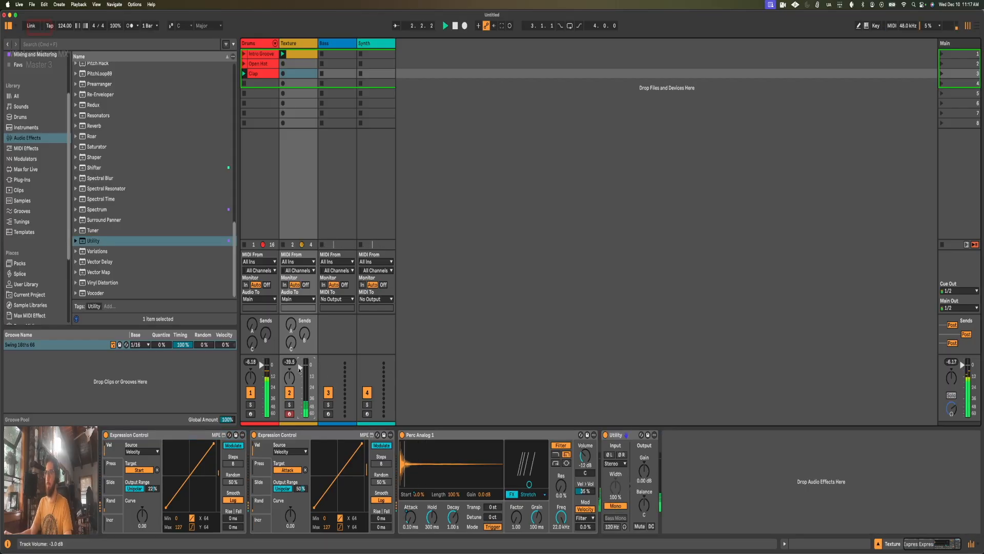
key(Down)
key(Down)
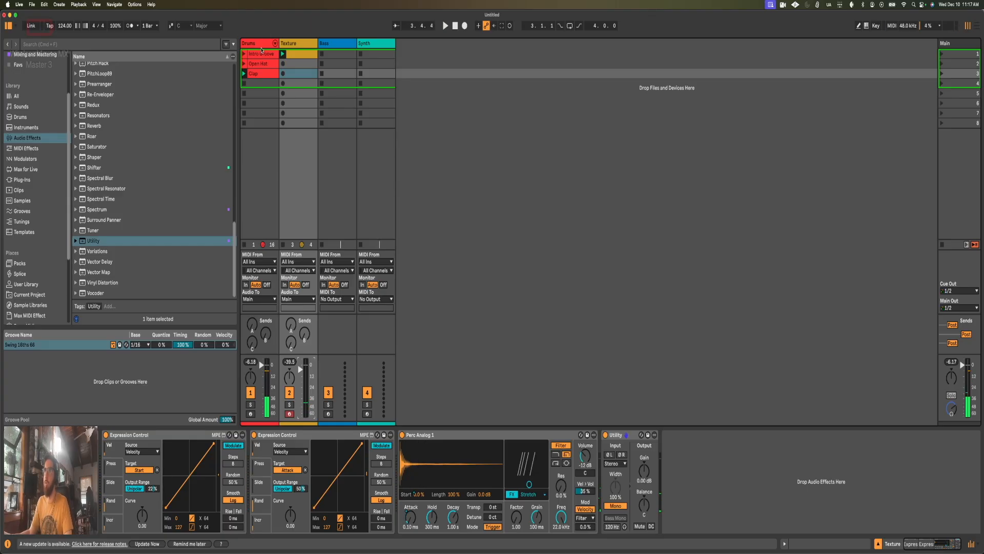
Step: Open the Clap clip's notes on the Drums track, and return to the track's Drum Rack
click(260, 44)
double_click(263, 74)
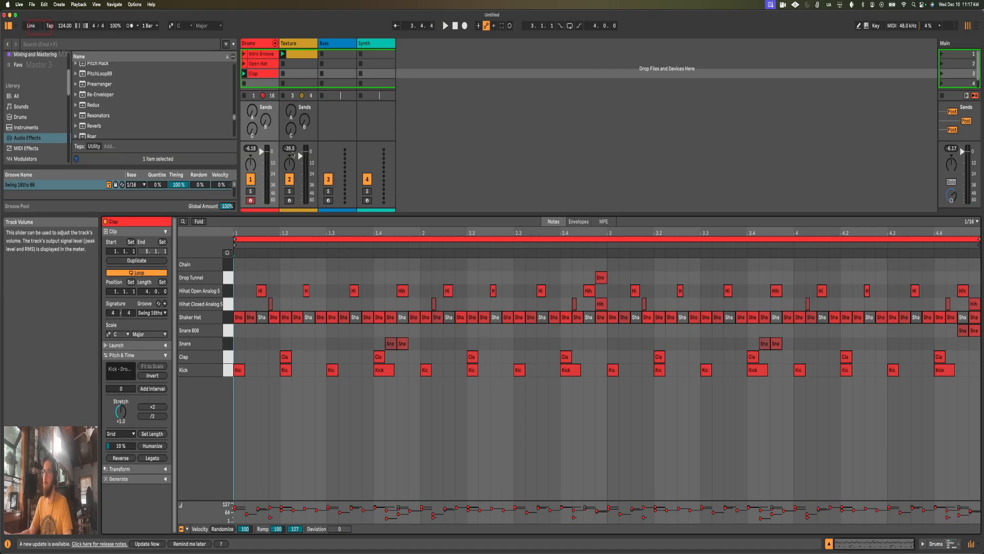
key(shift+Tab)
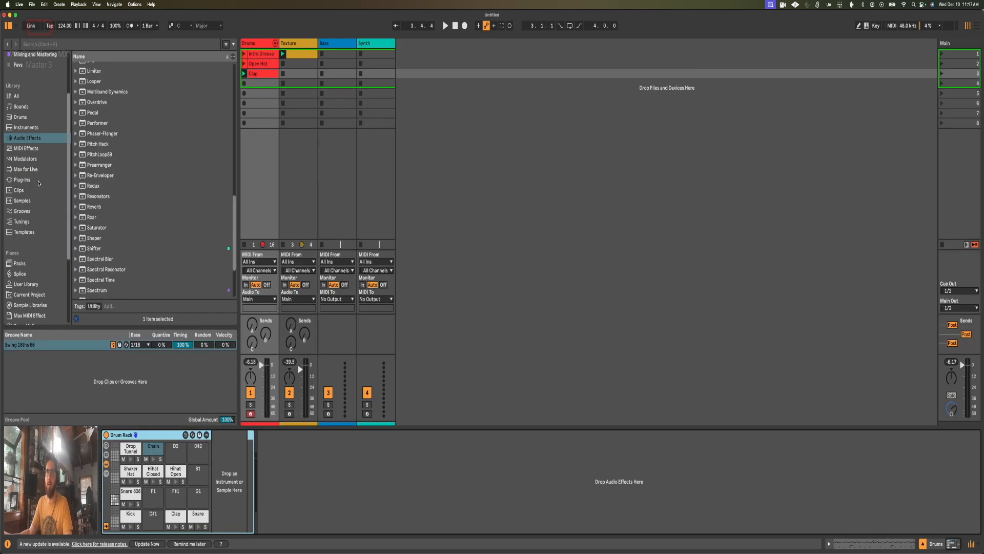
Step: Audition the Perc Analog 2, 3 and 4 samples from Packs and load Perc Analog 3 onto the Drum Rack's C#2 pad
scroll(38, 183, down, 5)
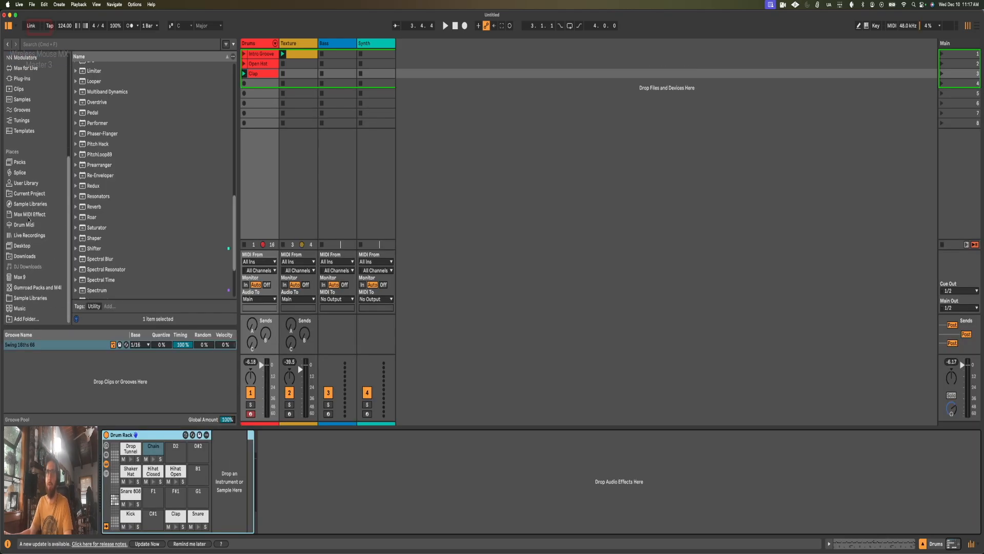
click(32, 204)
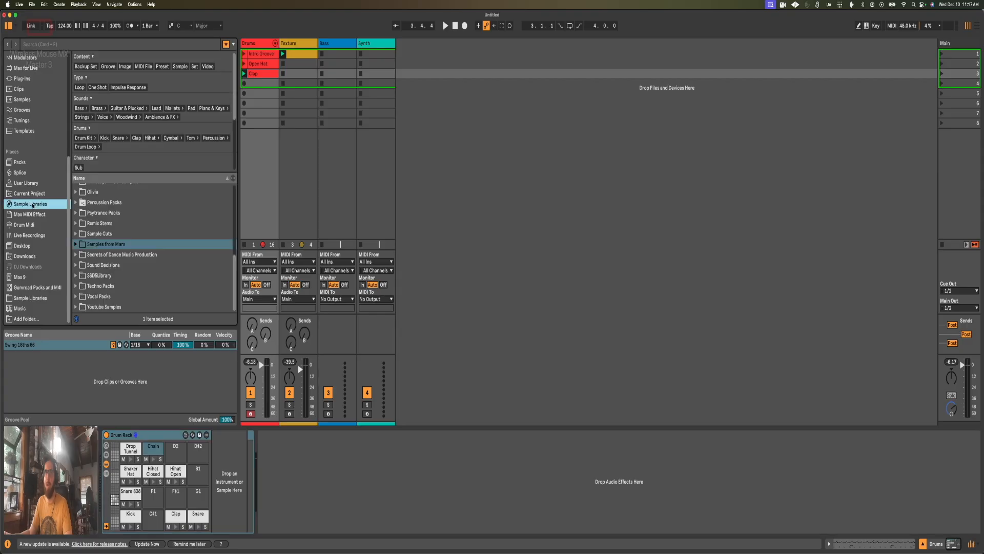
click(20, 162)
scroll(131, 210, down, 2)
click(132, 208)
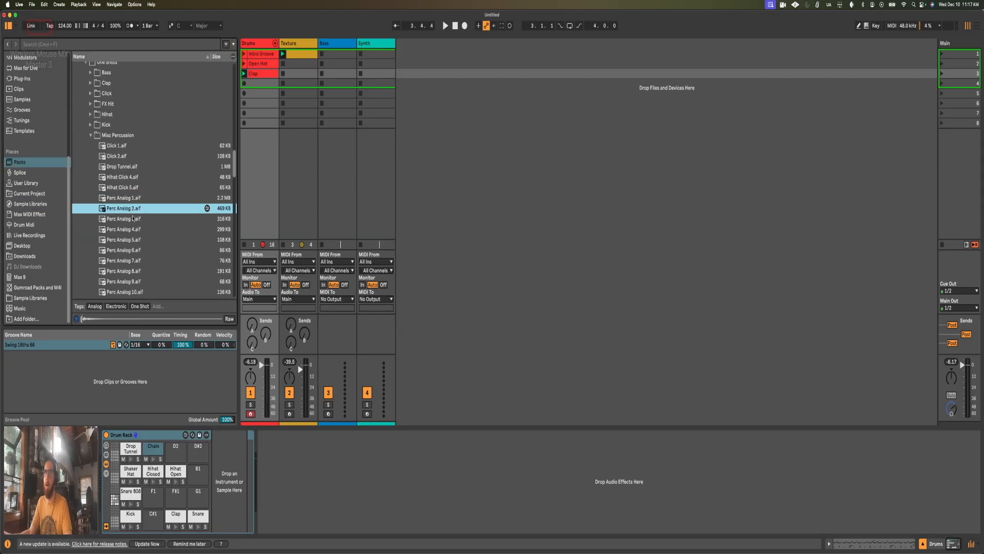
click(133, 219)
click(130, 230)
click(126, 221)
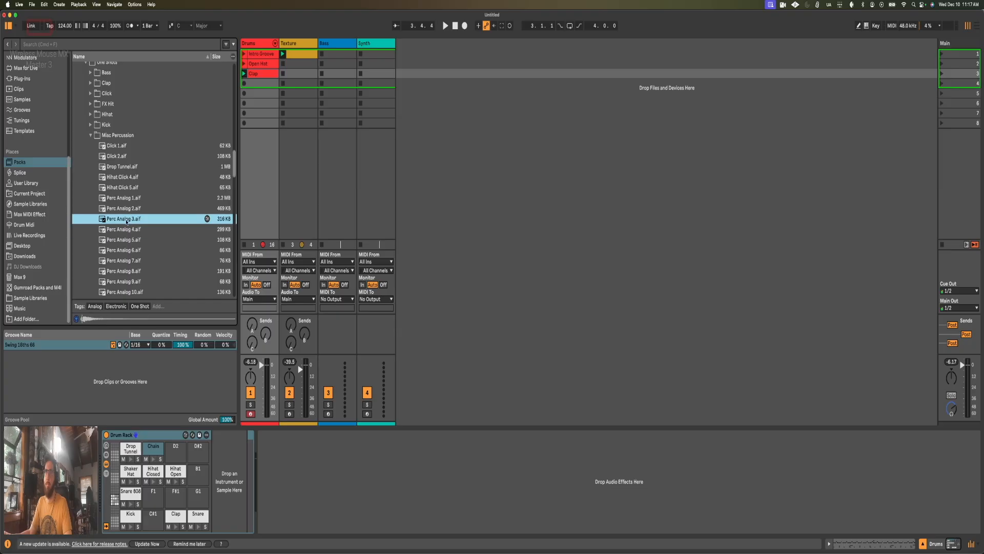
drag(122, 220, 156, 450)
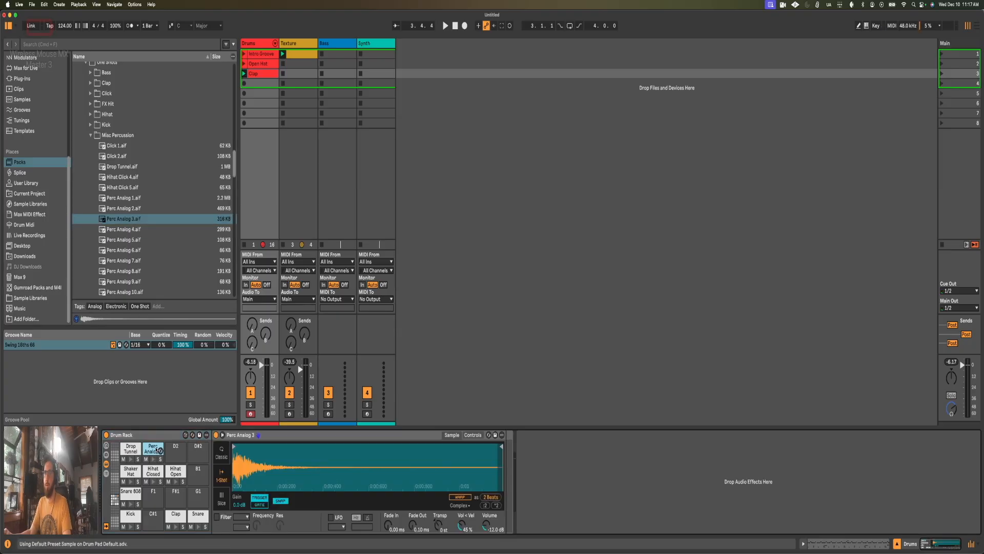
Step: Convert the Perc Analog 3 Simpler into a Drum Sampler and audition its pad
right_click(290, 433)
click(304, 429)
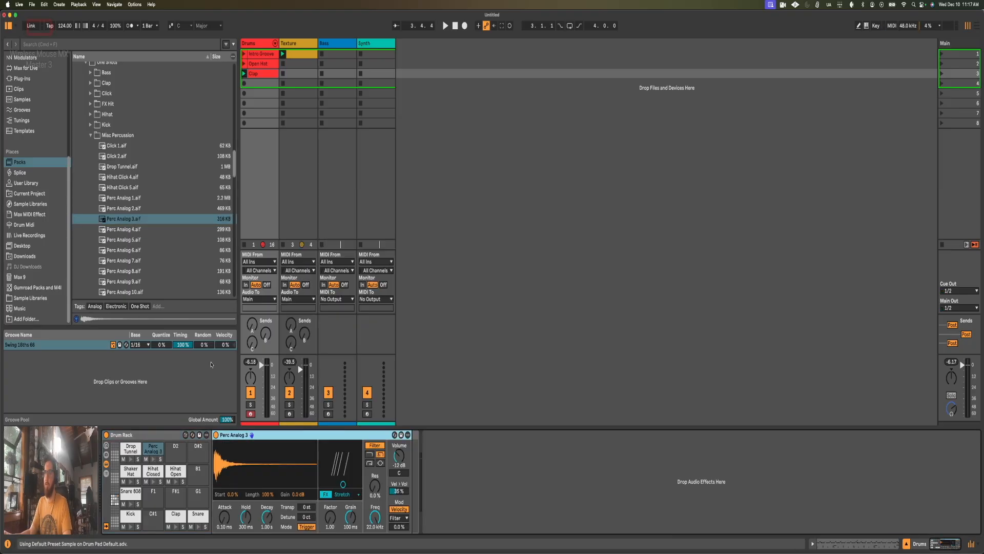
click(153, 459)
click(153, 459)
click(154, 458)
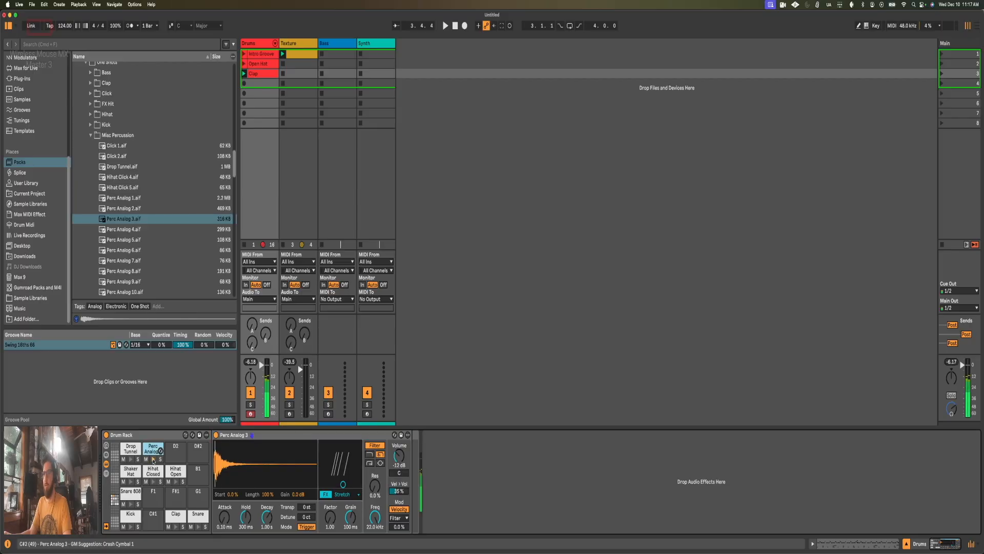
Step: Set the Perc Analog 3 sampler's Start to 6.2 %, Decay to 145 ms and mode to Gate, auditioning the pad
drag(223, 496, 223, 487)
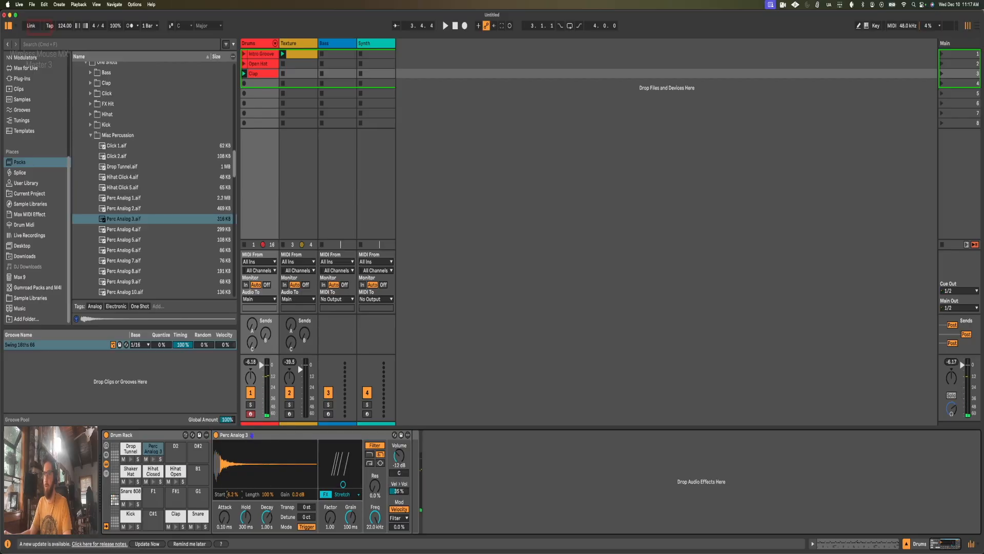
click(153, 459)
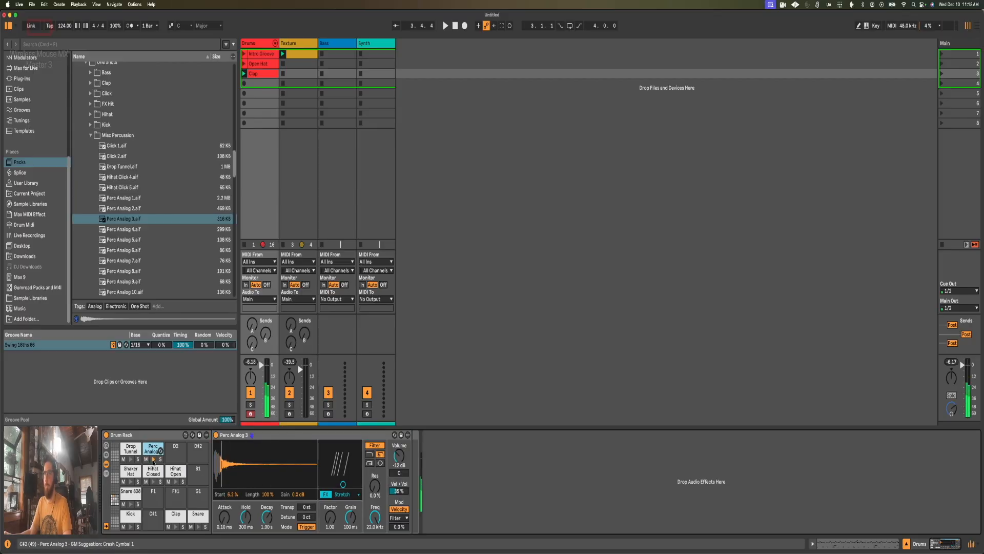
mouse_move(267, 514)
mouse_down()
mouse_move(270, 530)
mouse_move(270, 510)
mouse_up()
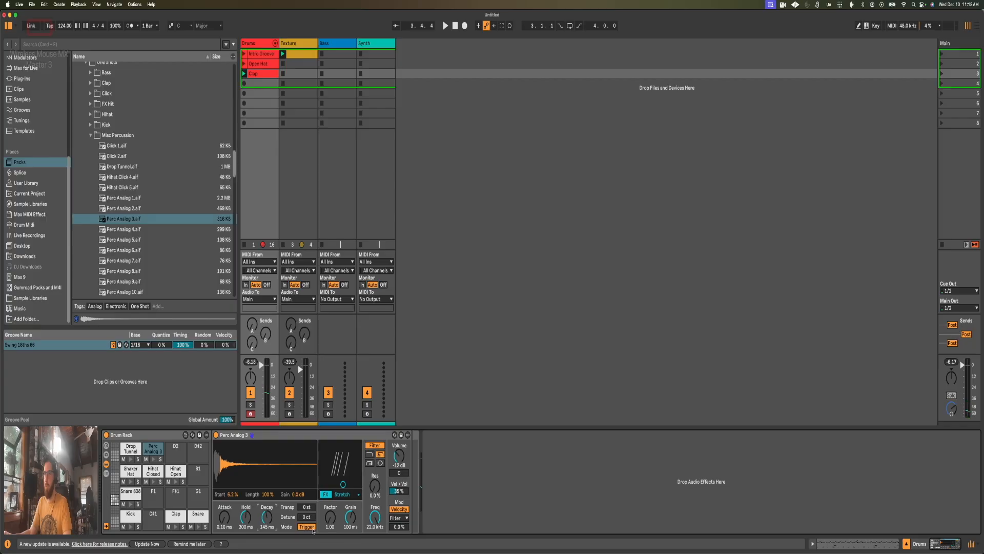
Step: In the Clap clip, add a Perc Analog 3 note from 1.1.3 lengthened to three sixteenths and a short one at 1.2.4
key(shift+Tab)
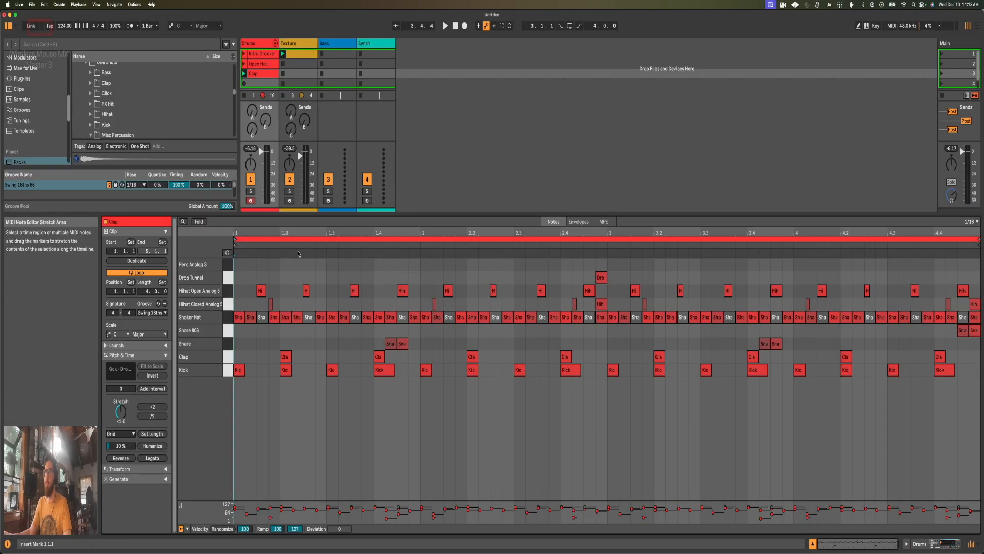
double_click(260, 264)
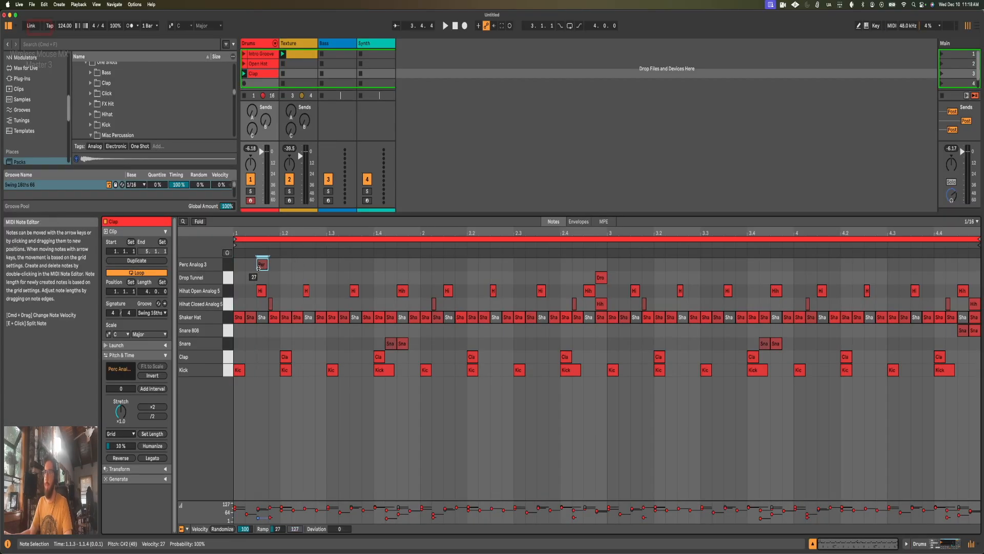
drag(266, 266, 291, 265)
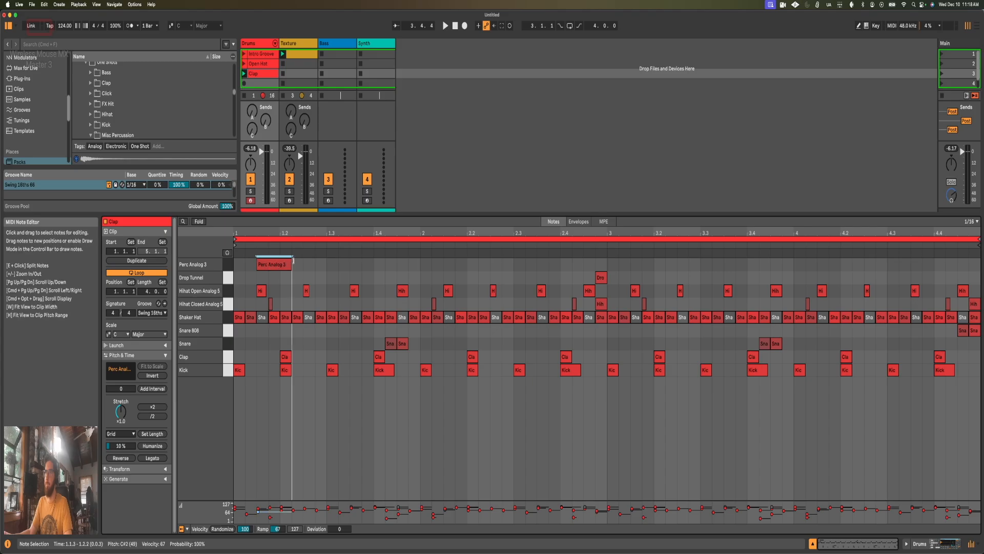
click(323, 266)
double_click(323, 265)
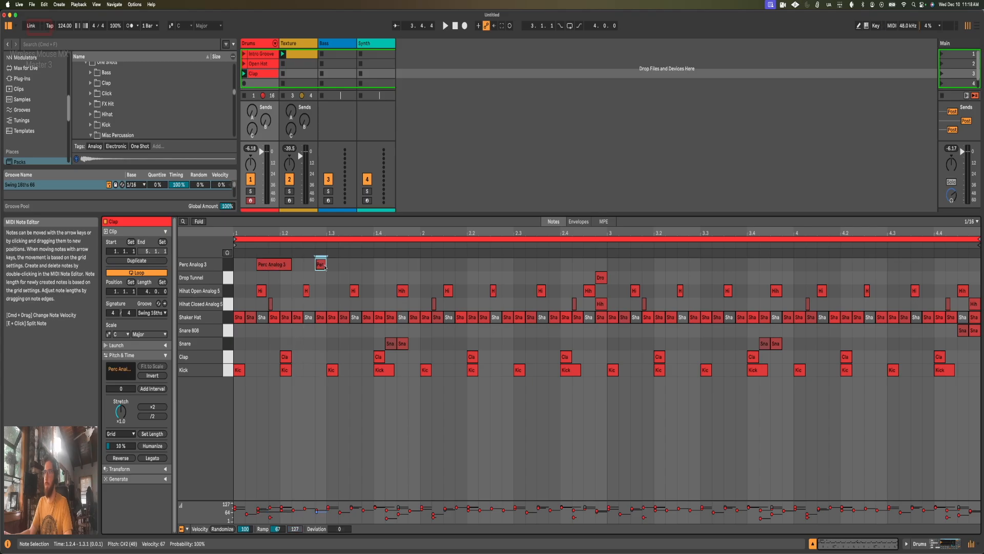
Step: Play the clips and move the long Perc Analog 3 note one sixteenth later to start at 1.1.4
key(space)
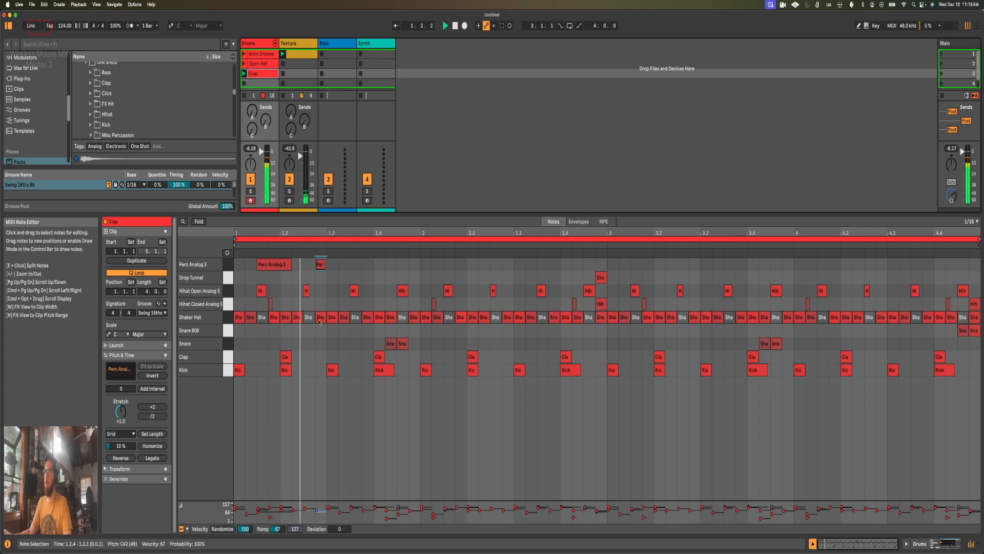
key(space)
drag(280, 272, 292, 274)
key(space)
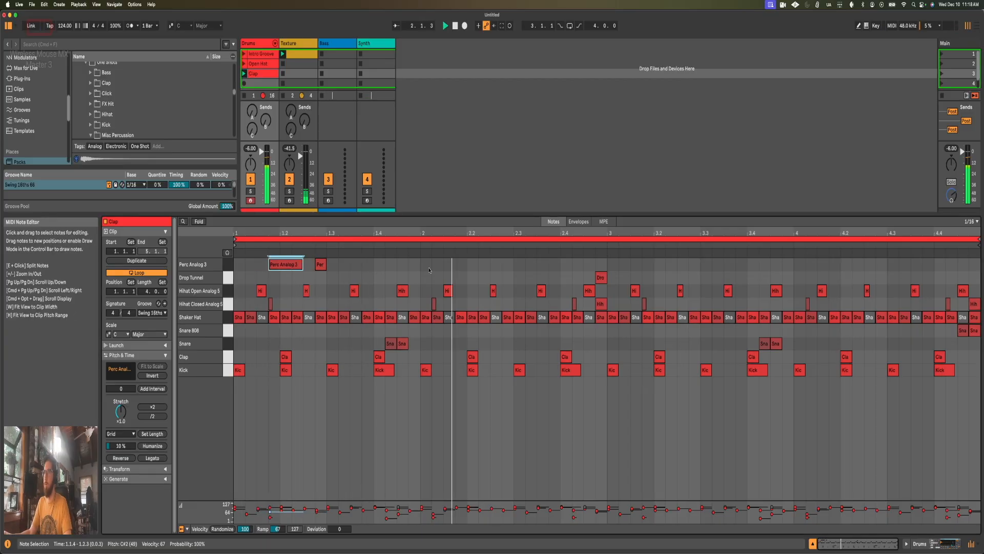
Step: Add a short Perc Analog 3 note at 2.4.2, duplicate the first two bars' Perc Analog 3 notes into bars 3 and 4, and play
double_click(566, 264)
key(space)
drag(567, 266, 0, 258)
key(super+d)
key(space)
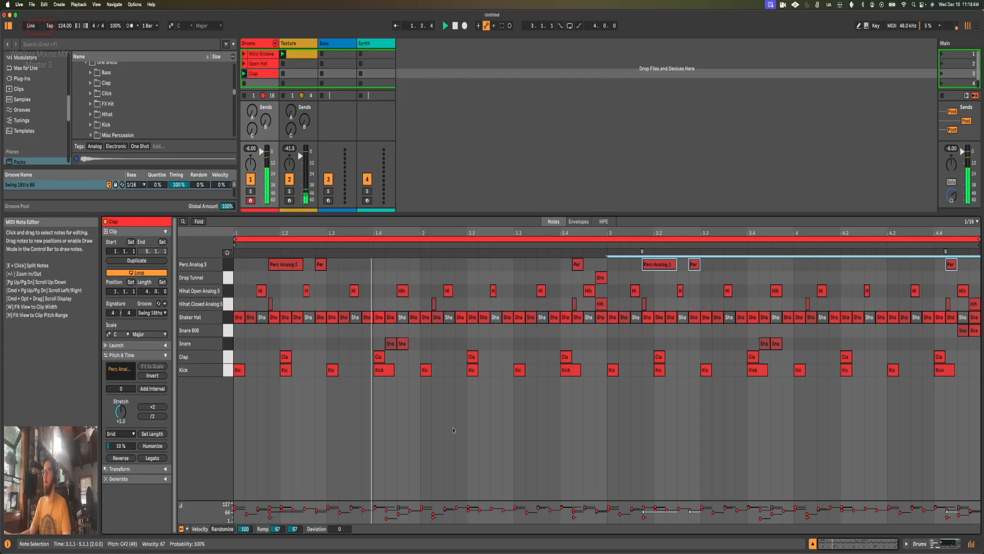
Step: Nudge both long Perc Analog 3 notes and the short ones at 2.4.2 and 4.4.2 slightly late off the grid, and play the clip
click(619, 426)
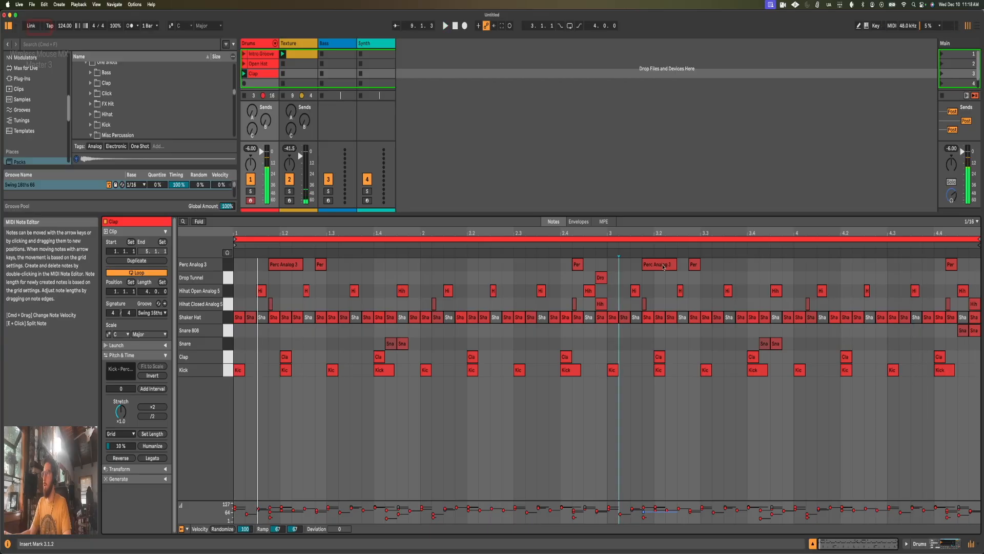
drag(664, 266, 667, 268)
drag(280, 266, 282, 267)
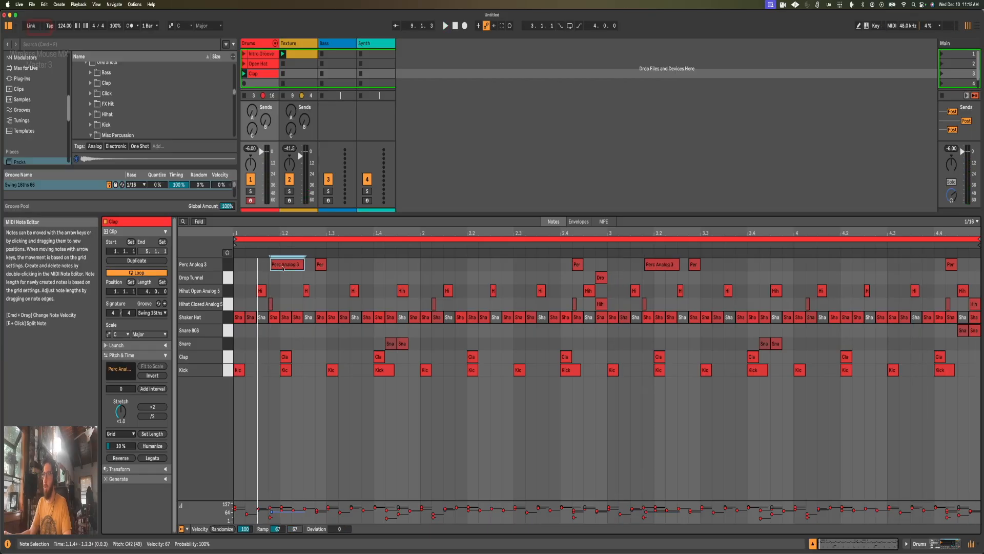
click(952, 267)
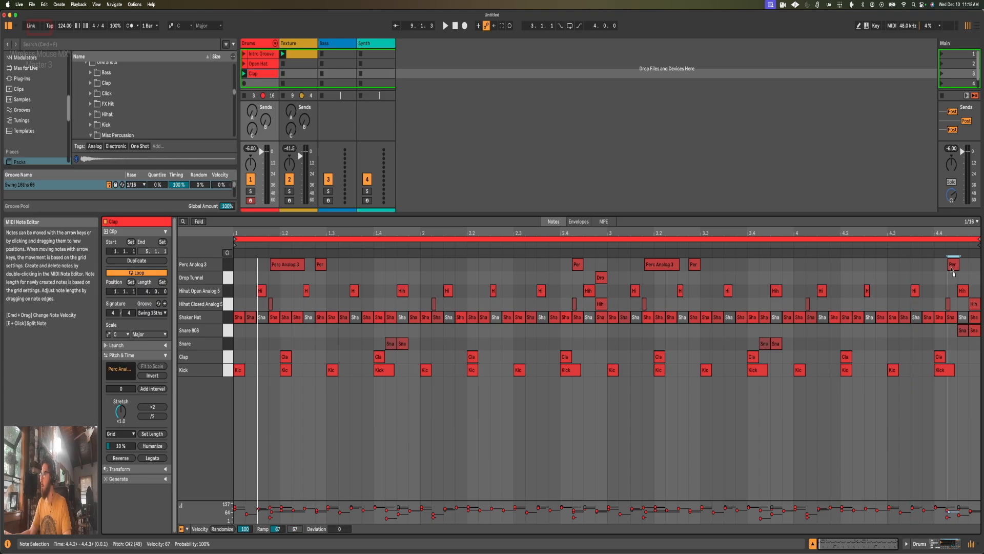
key(space)
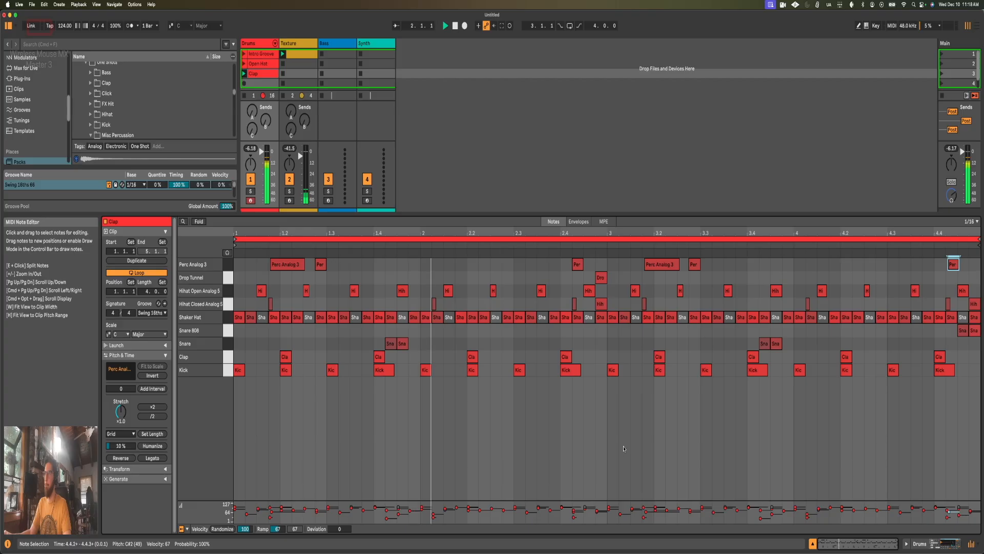
click(580, 265)
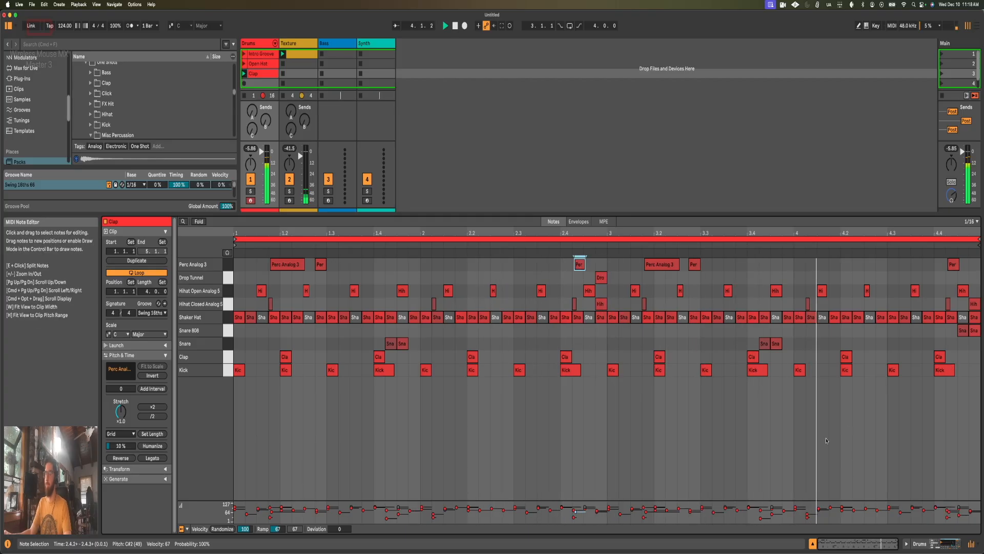
Step: Try transposing the Perc Analog 3 sampler by a semitone while the clips play, and stop playback
key(shift+Tab)
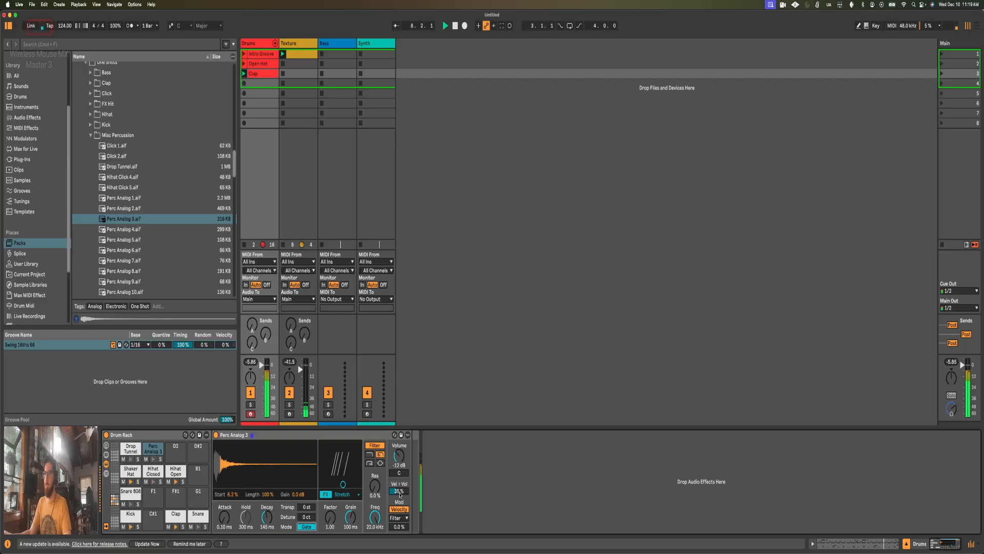
key(space)
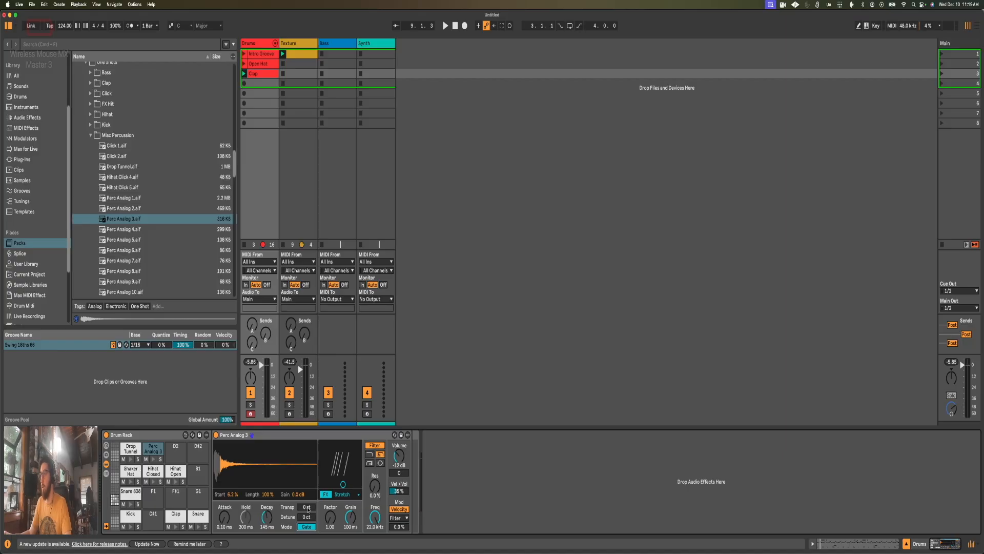
click(308, 508)
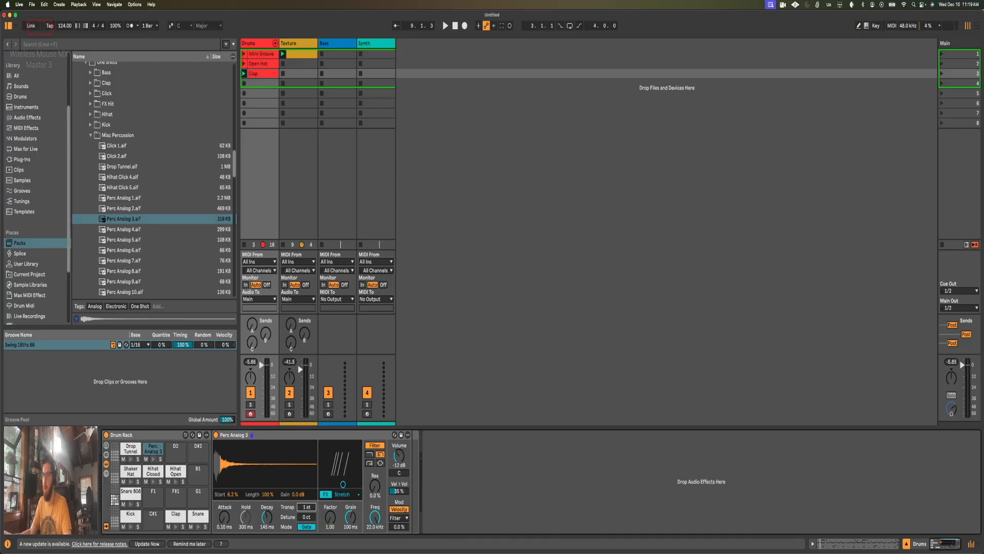
key(space)
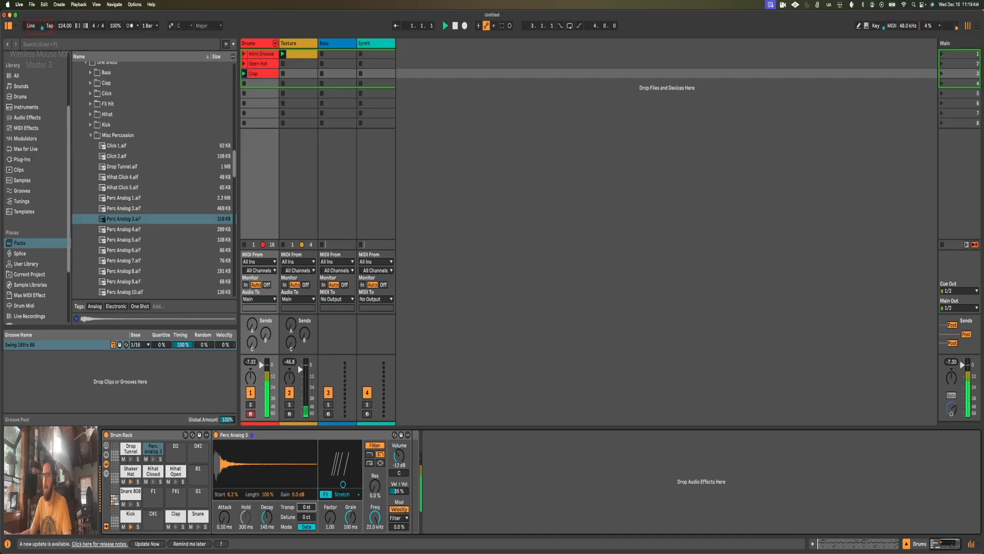
key(Up)
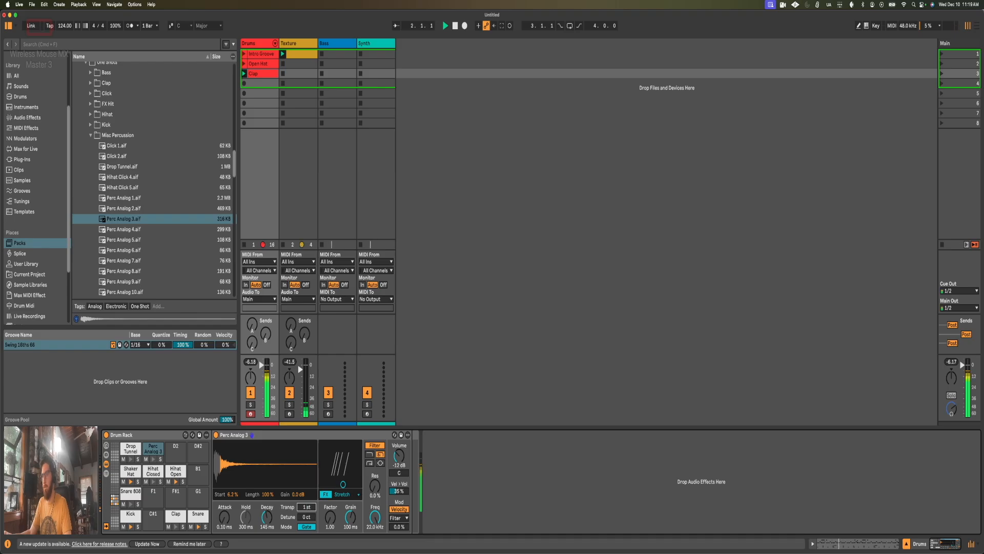
key(Down)
key(Down)
key(space)
Step: Add an Expression Control before the Perc Analog 3 sampler and map its velocity source to the sampler's Transpose
click(25, 139)
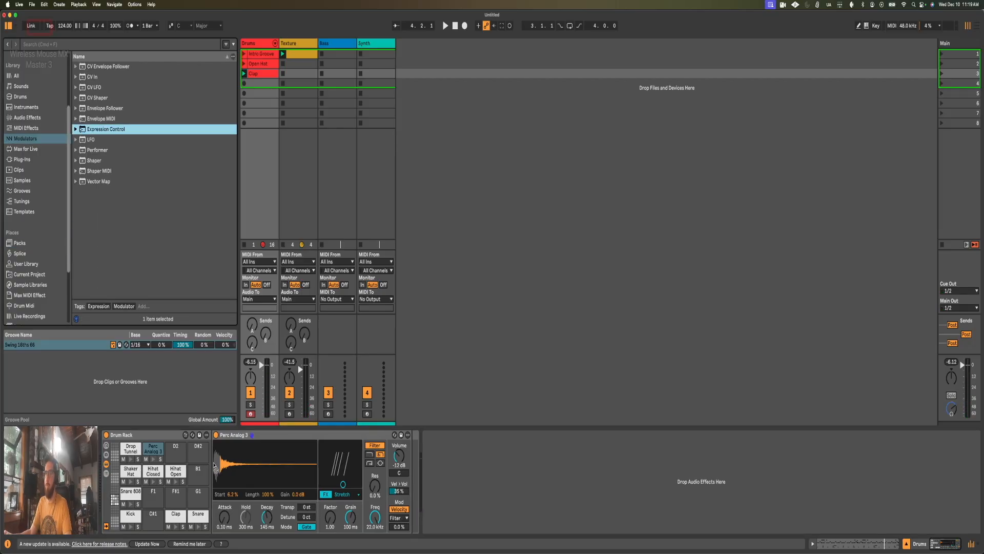
key(Return)
click(251, 469)
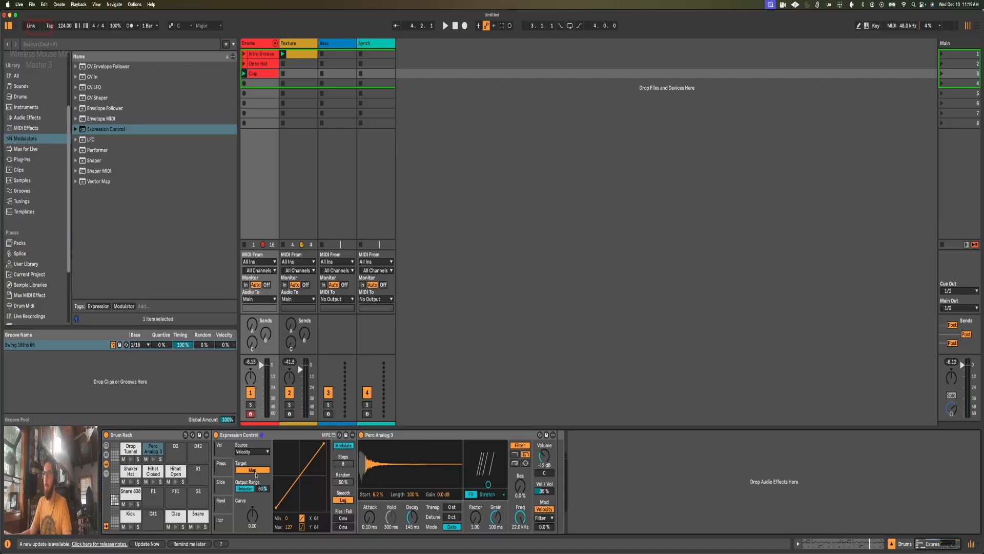
click(452, 508)
Step: Switch the Expression Control mapping to Remote and narrow its output range to 50 % to 52 %
click(350, 446)
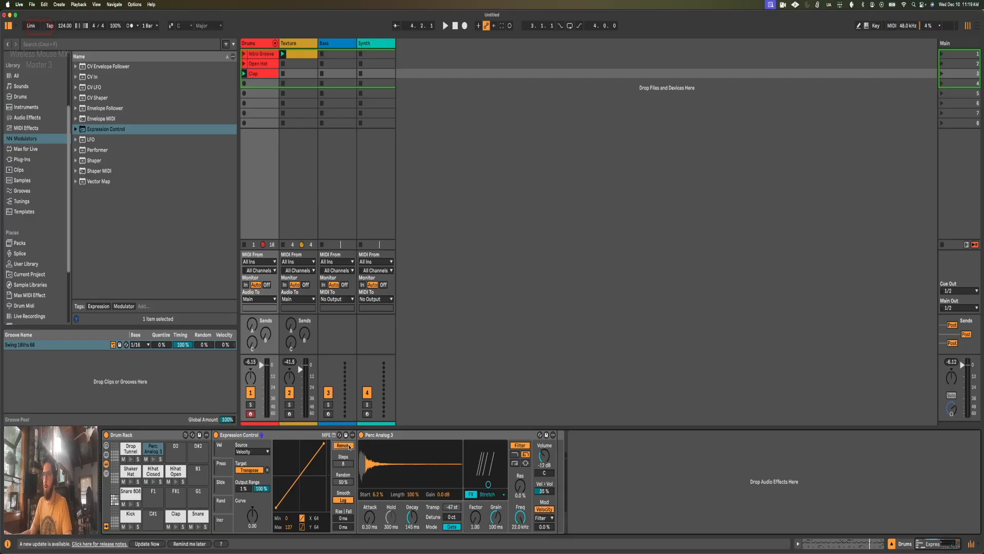
drag(260, 492, 240, 484)
drag(258, 490, 257, 480)
Step: Check the velocity of the Perc Analog 3 note at 1.2.4 in the Clap clip, and return to the device chain
key(shift+Tab)
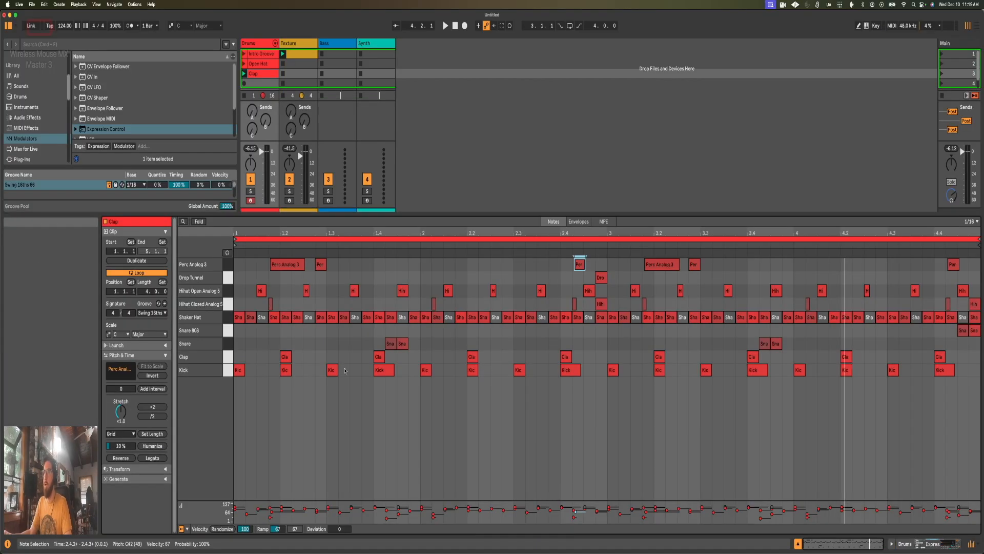
click(320, 265)
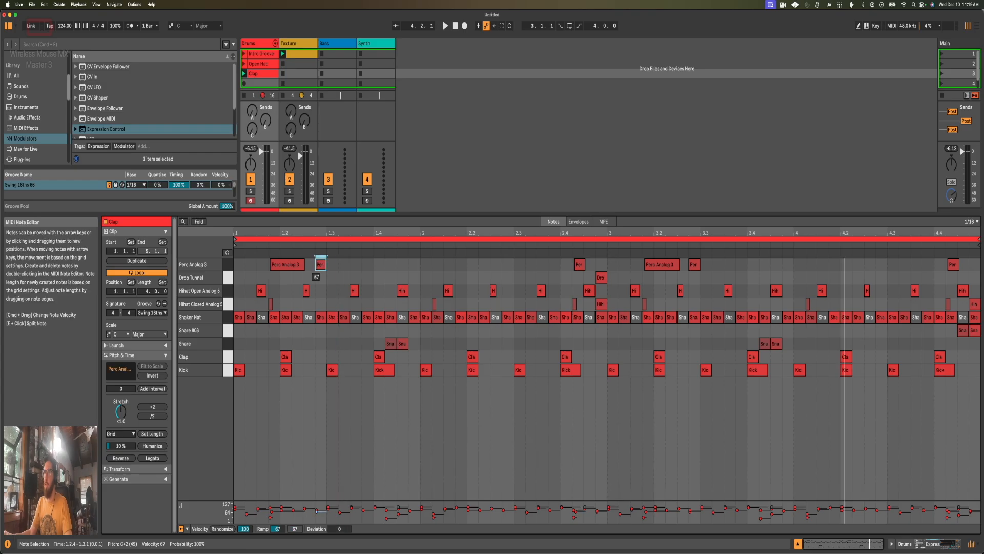
key(shift+Tab)
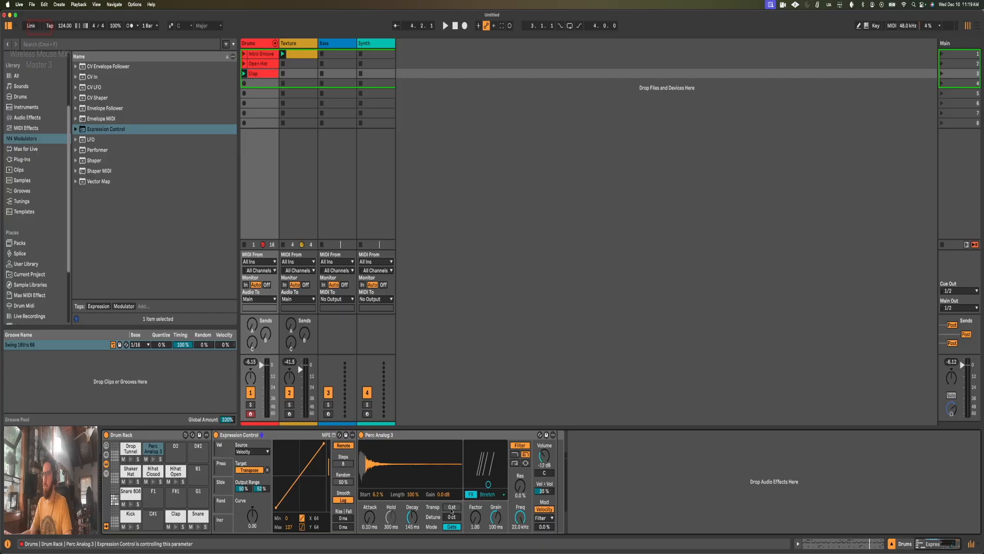
Step: Audition the Clap clip and lower the velocity of its Perc Analog 3 note at 1.1.4 to 42
key(space)
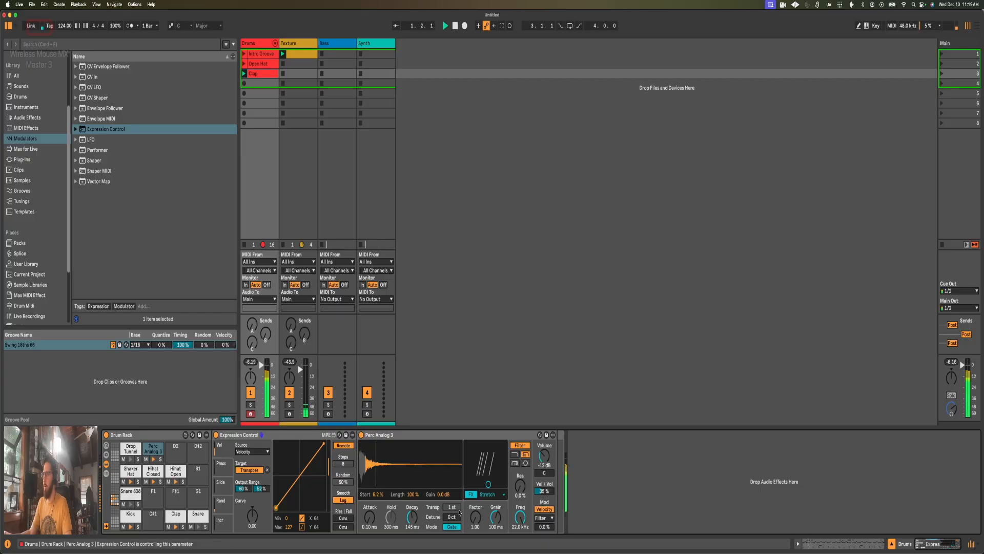
key(space)
key(shift+Tab)
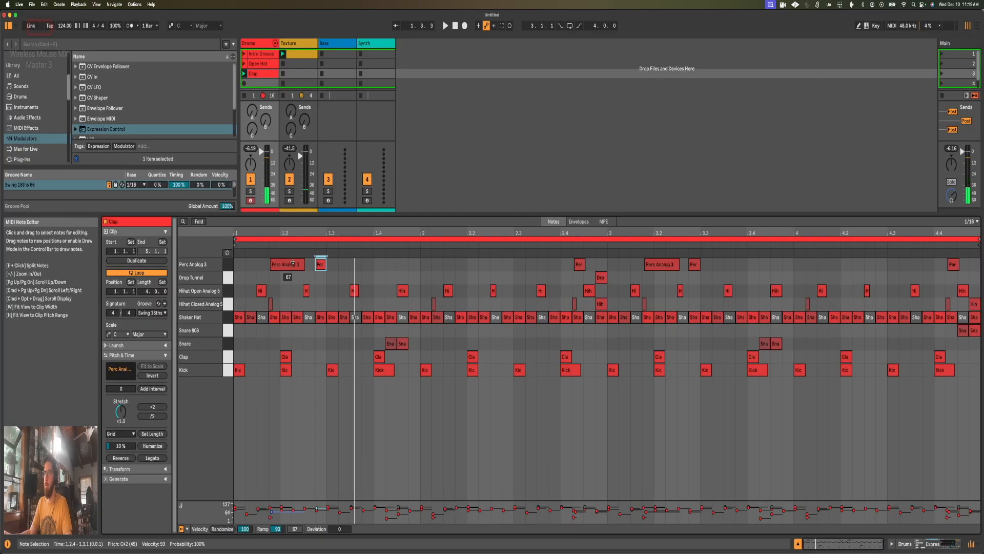
key(space)
key(shift+Tab)
key(space)
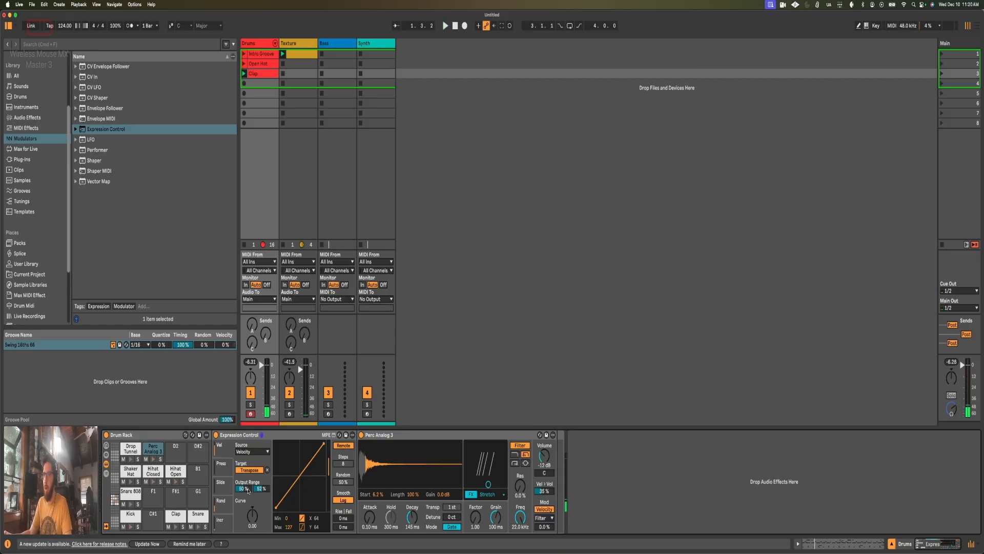
Step: Lower the Expression Control's output range minimum to 45 % and audition the transposed Perc Analog 3 notes
drag(248, 490, 248, 493)
key(space)
key(shift+Tab)
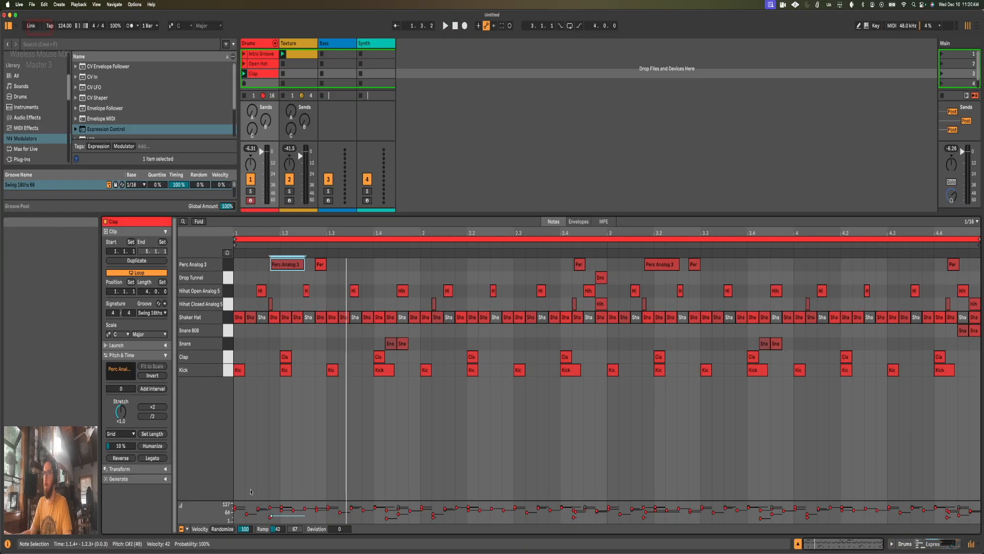
key(shift+Tab)
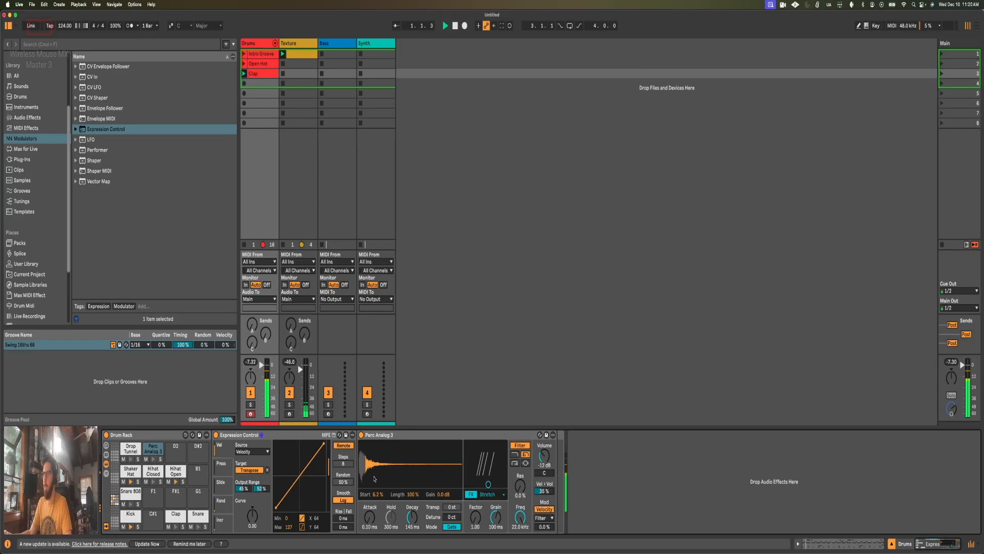
Step: Set the Perc Analog 3 note at 1.1.4 to velocity 61 and the Expression Control's output minimum to 48 %
key(space)
key(shift+Tab)
drag(288, 270, 288, 261)
key(shift+Tab)
key(space)
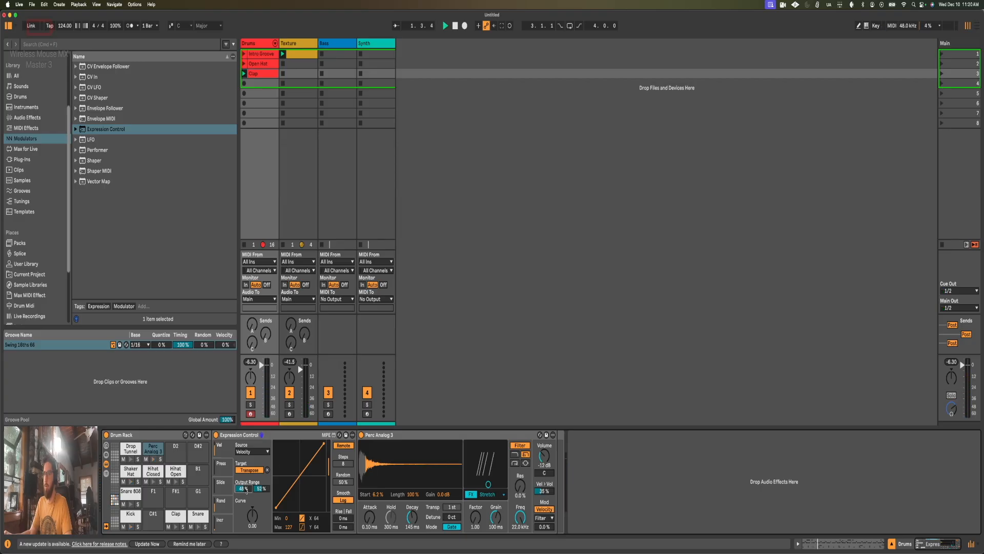
key(shift+Tab)
Step: Audition the Clap clip and set the velocity of the Perc Analog 3 note at 4.4.2 to 86
key(shift+Tab)
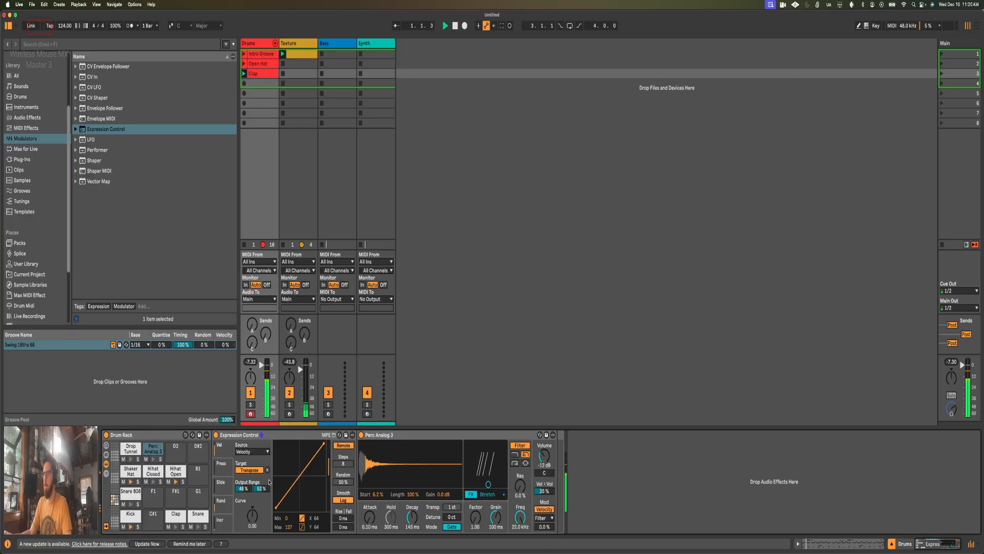
key(shift+Tab)
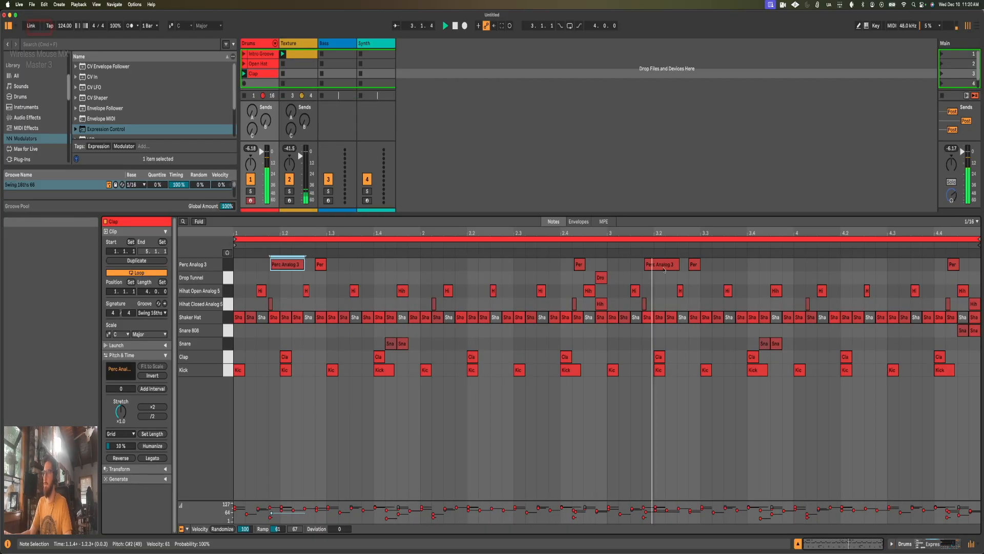
key(shift+Tab)
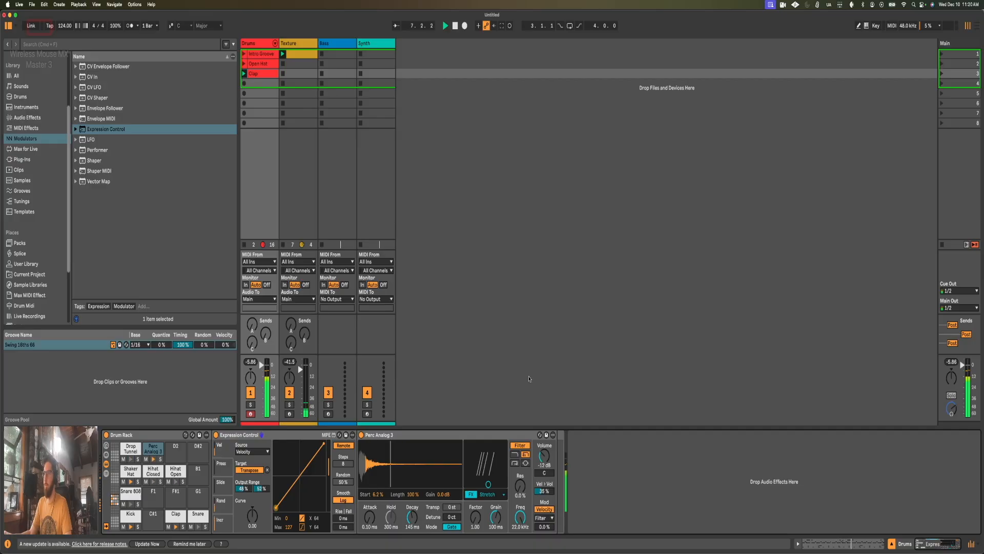
key(shift+Tab)
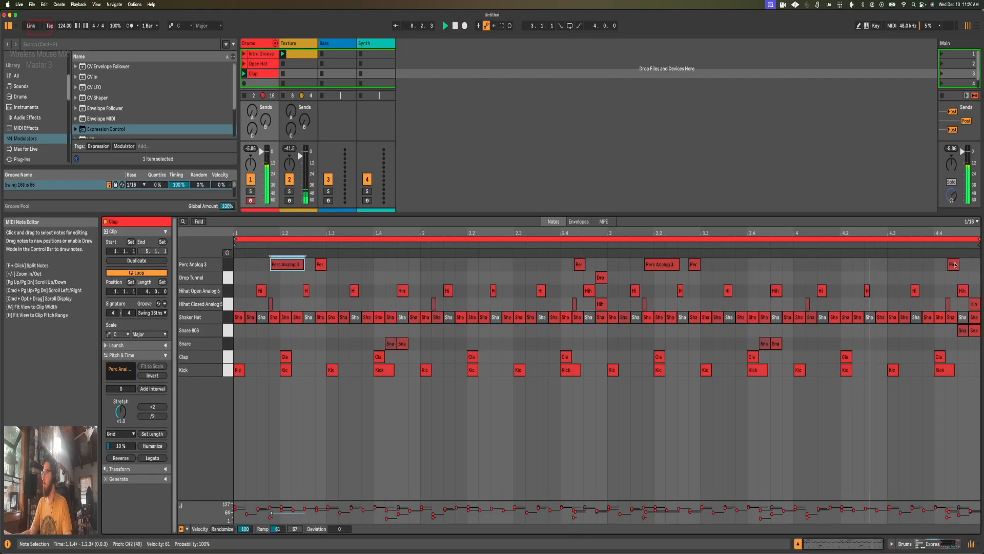
click(953, 264)
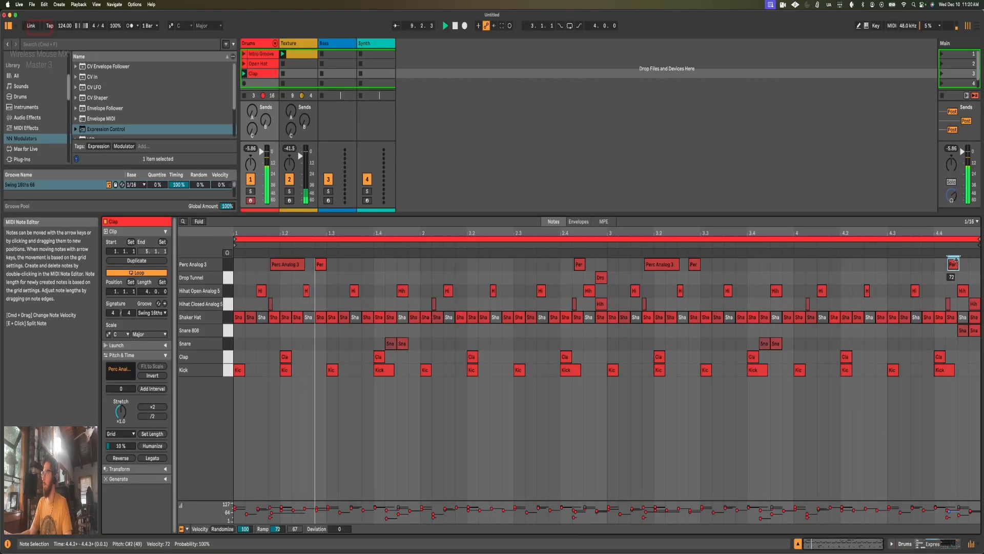
key(shift+Tab)
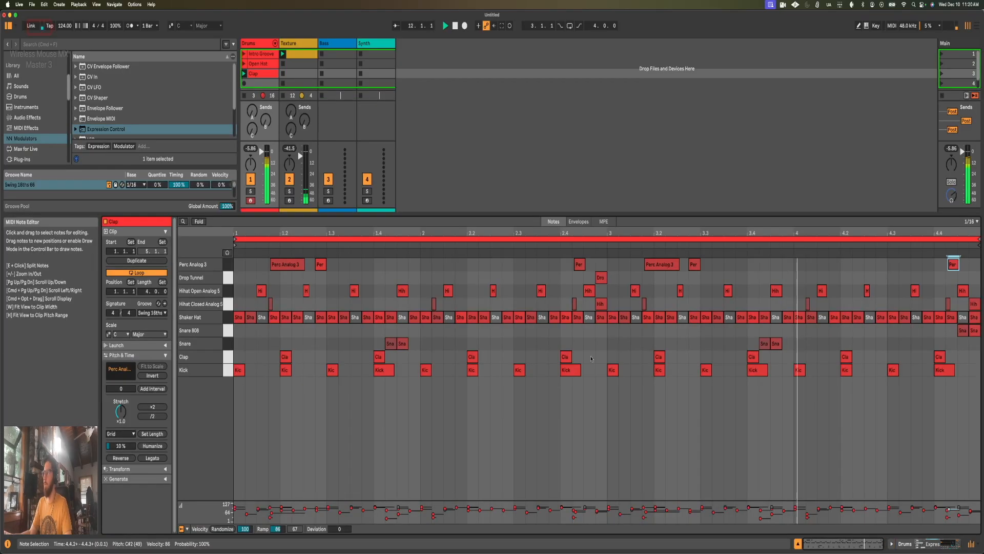
key(shift+Tab)
click(694, 264)
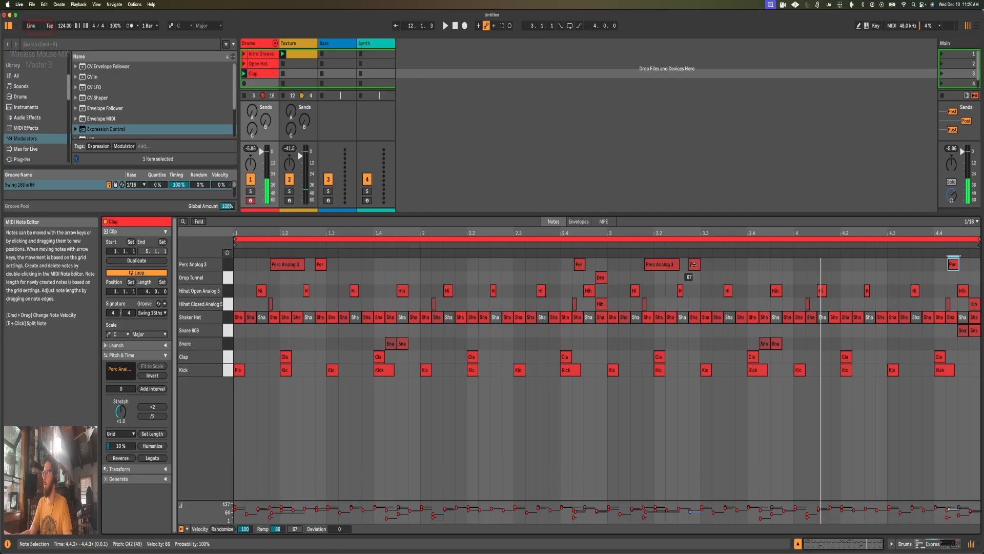
key(shift+Tab)
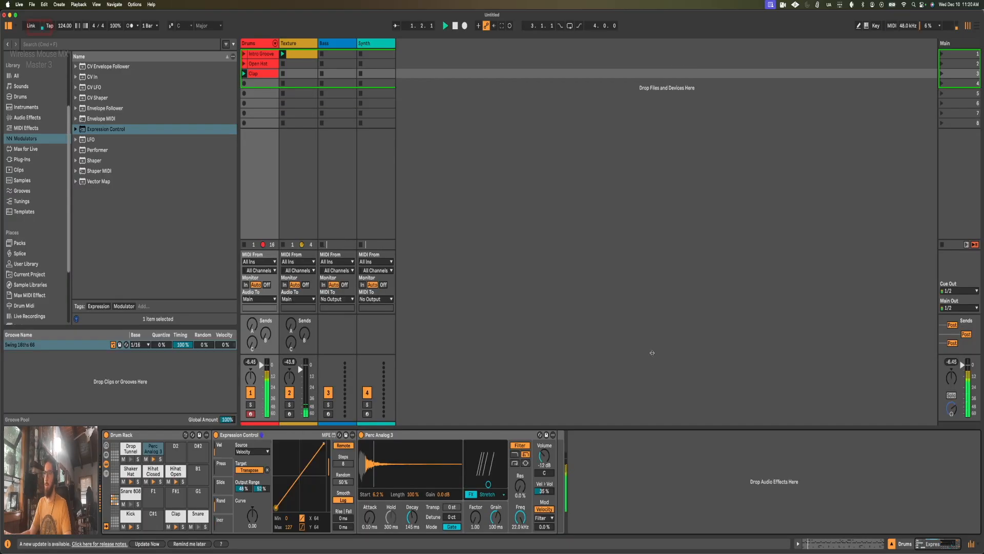
Step: Set the Perc Analog 3 note at 1.2.4 to velocity 70 and play the clips to check the pitch variation
key(shift+Tab)
key(space)
drag(321, 266, 321, 263)
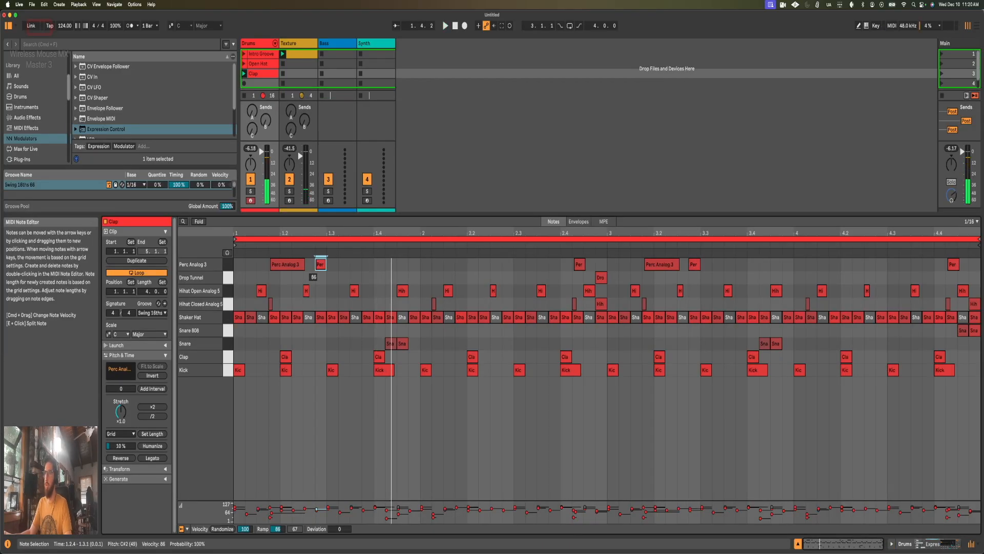
key(space)
key(shift+Tab)
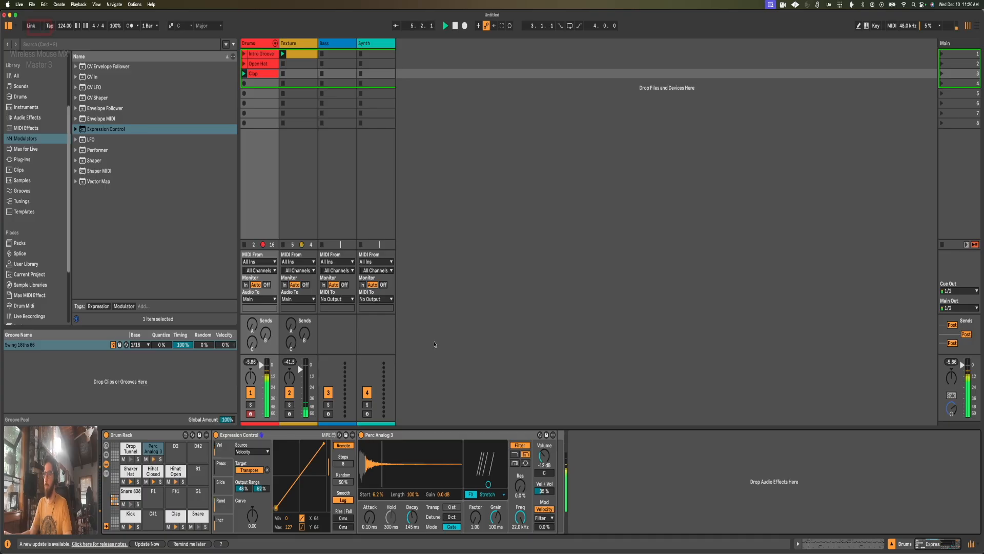
key(space)
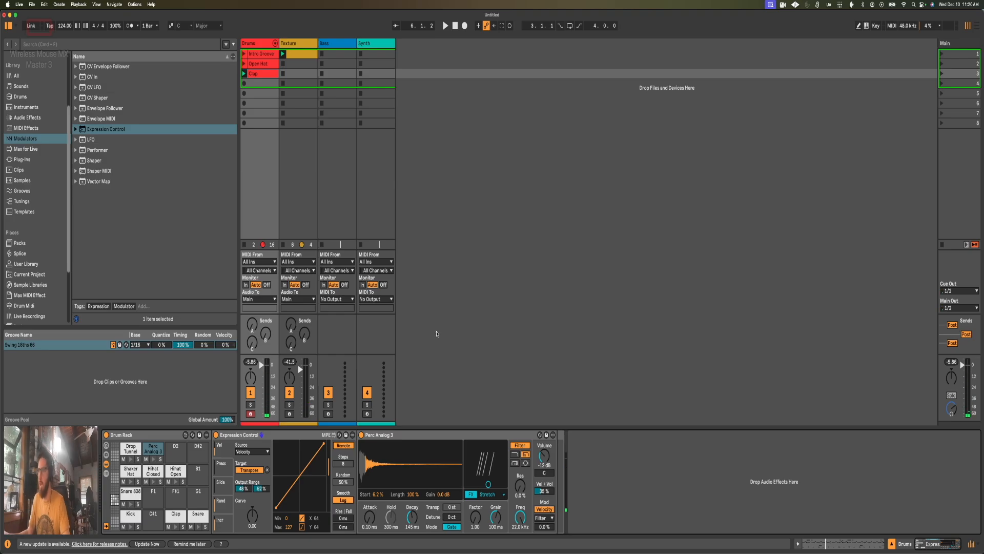
Step: Load Perc Analog 4.aif from the pack's Misc Percussion folder onto the Drum Rack's D2 pad and convert it to a Drum Sampler
scroll(27, 203, down, 4)
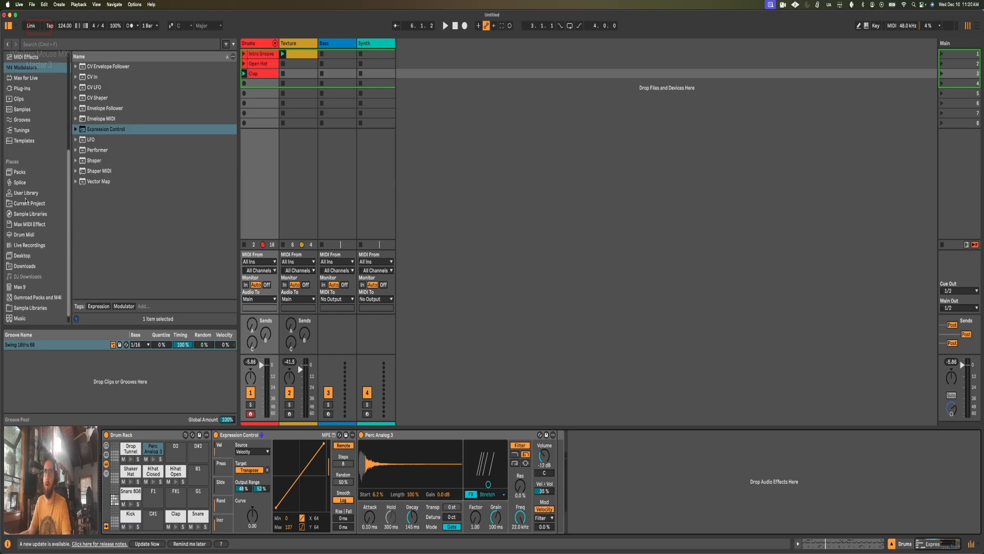
click(31, 204)
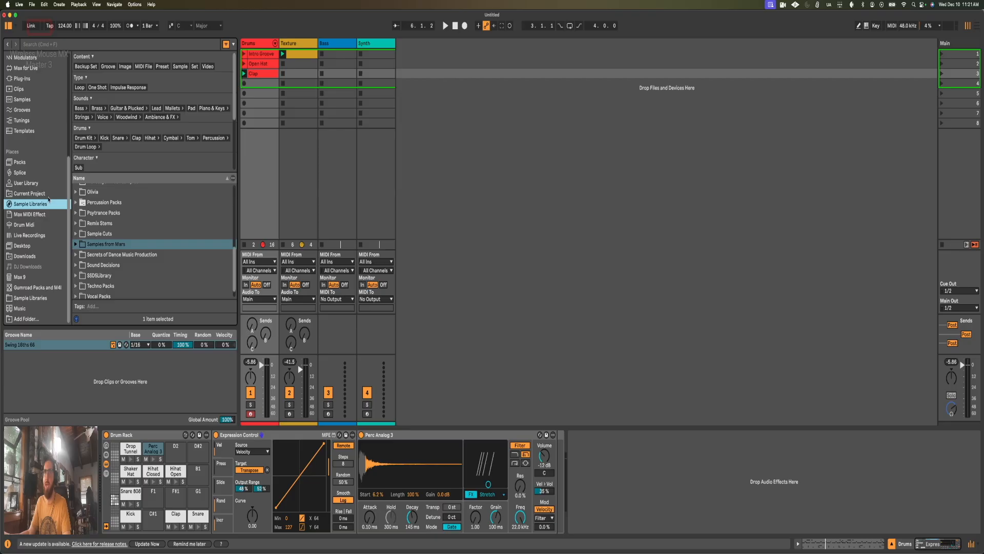
click(21, 162)
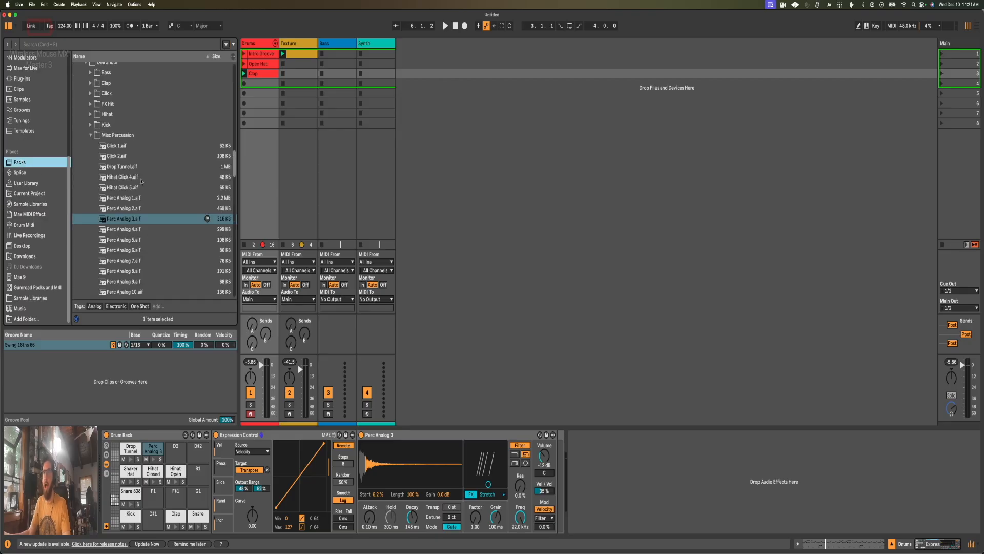
click(131, 214)
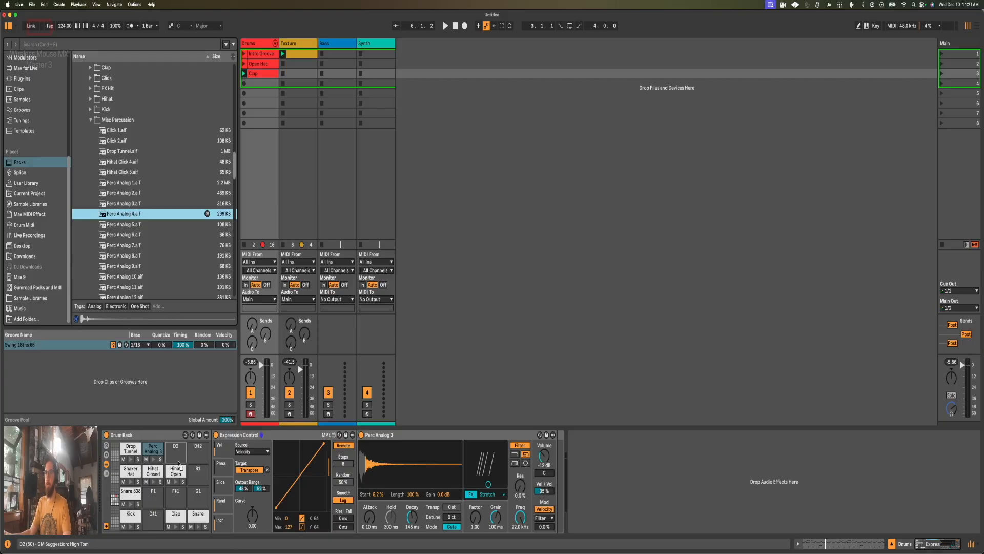
drag(176, 459, 176, 459)
right_click(284, 434)
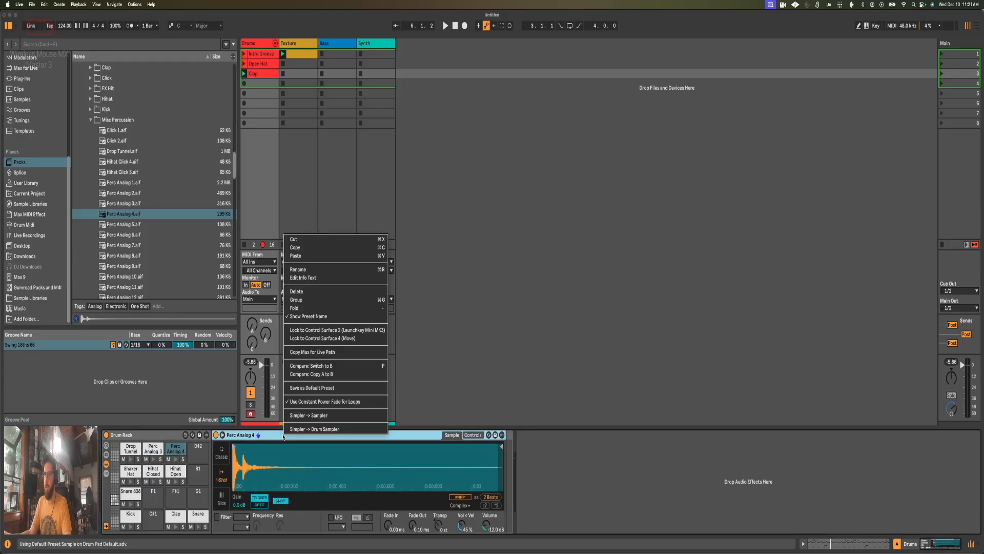
click(323, 429)
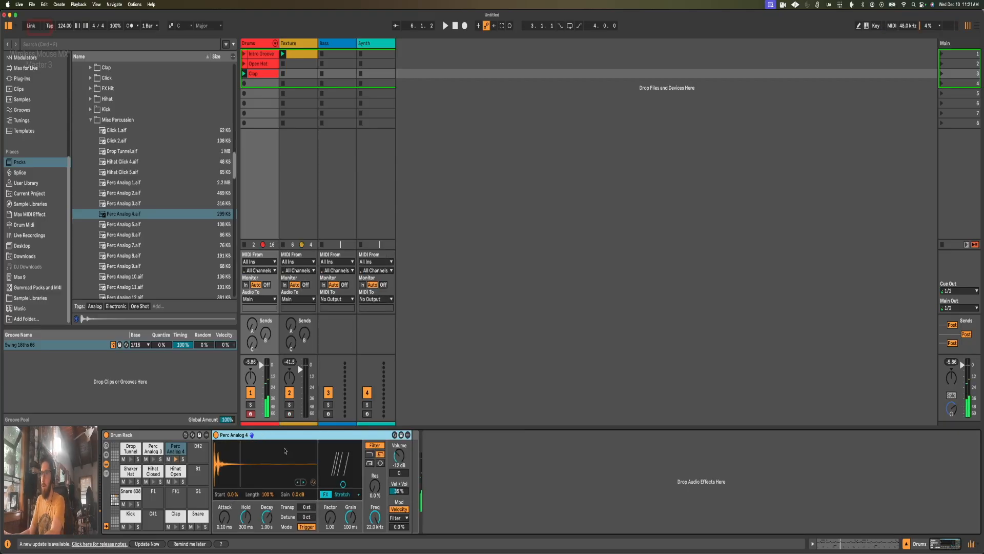
Step: Keep the Stretch effect on the Perc Analog 4 sampler and set its Factor to 12.03 and Grain to 5.91 ms
click(347, 496)
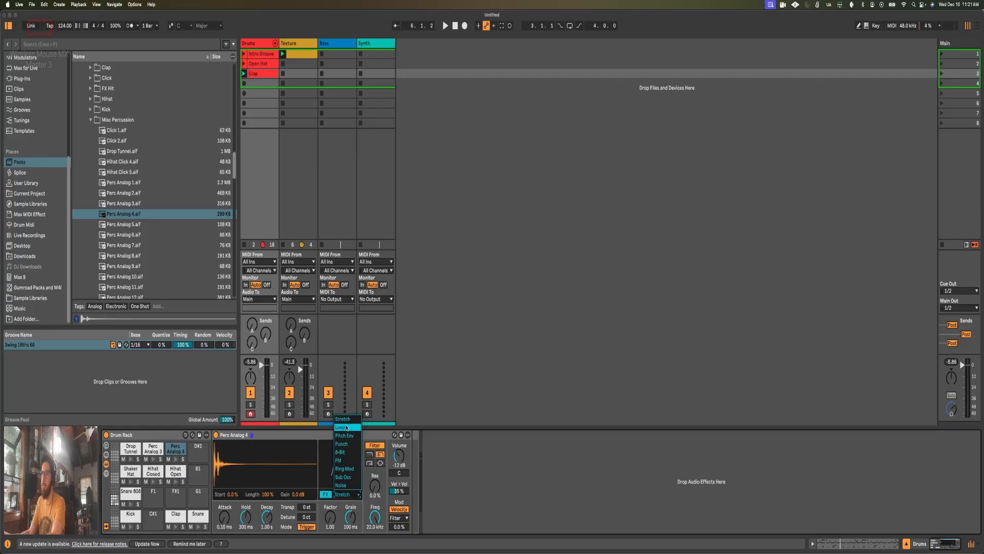
click(349, 500)
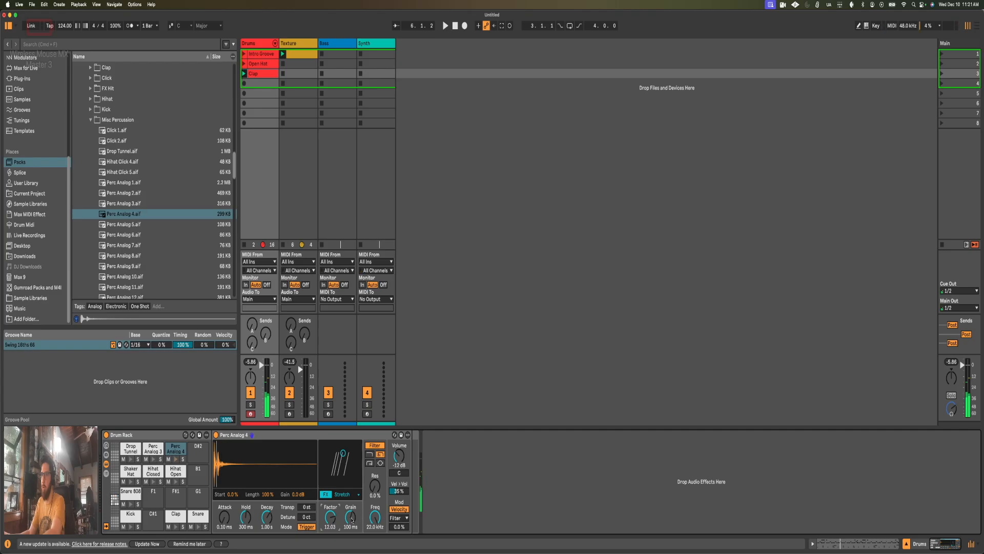
drag(340, 452, 323, 453)
mouse_move(325, 453)
mouse_down()
mouse_move(352, 453)
mouse_move(323, 453)
mouse_up()
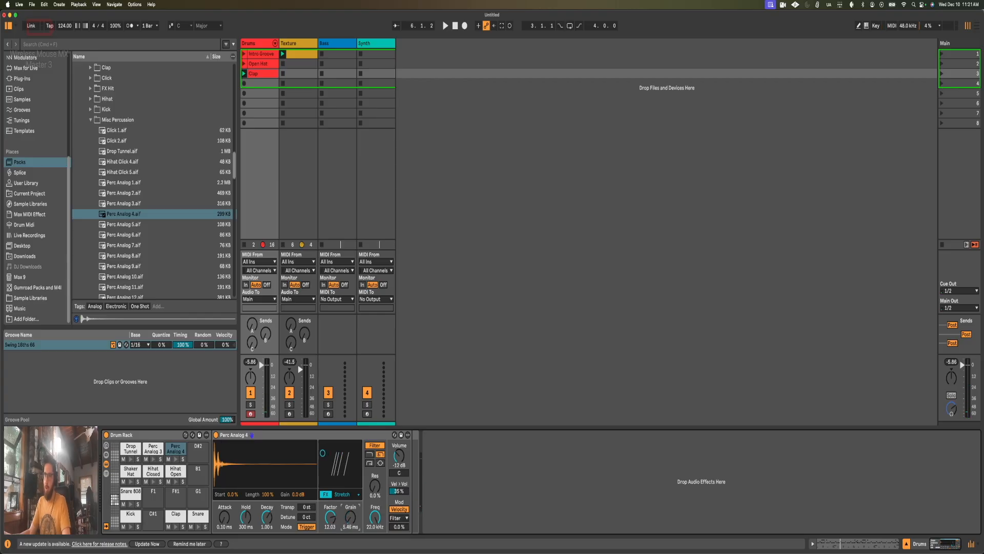
Step: Add an Expression Control modulator before the Perc Analog 4 sampler
scroll(30, 108, up, 5)
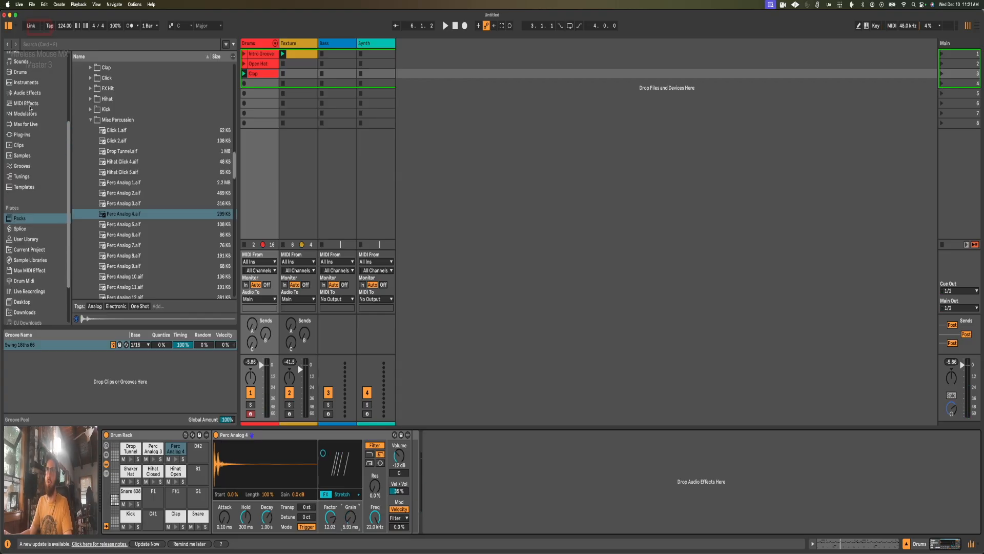
scroll(30, 106, up, 2)
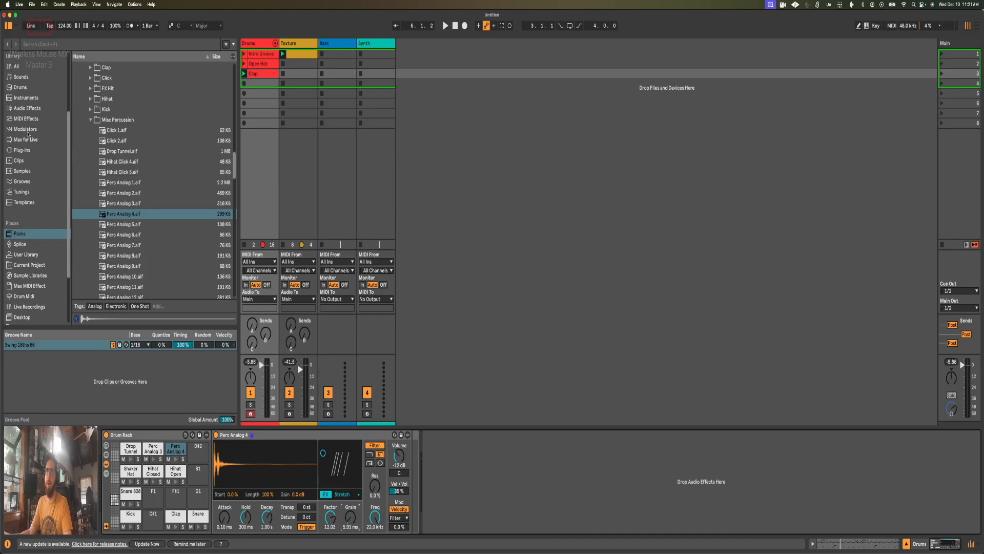
click(27, 130)
click(78, 128)
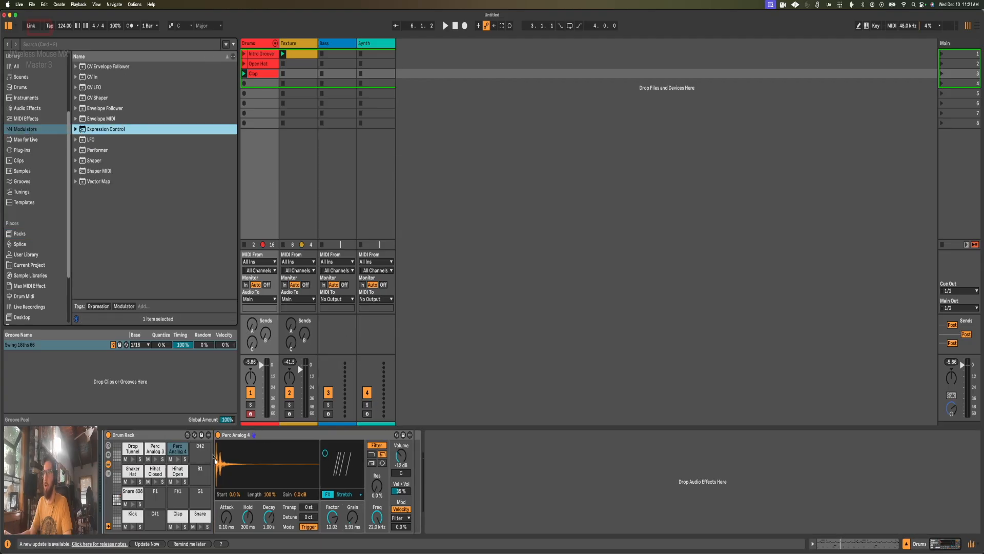
drag(212, 449, 212, 451)
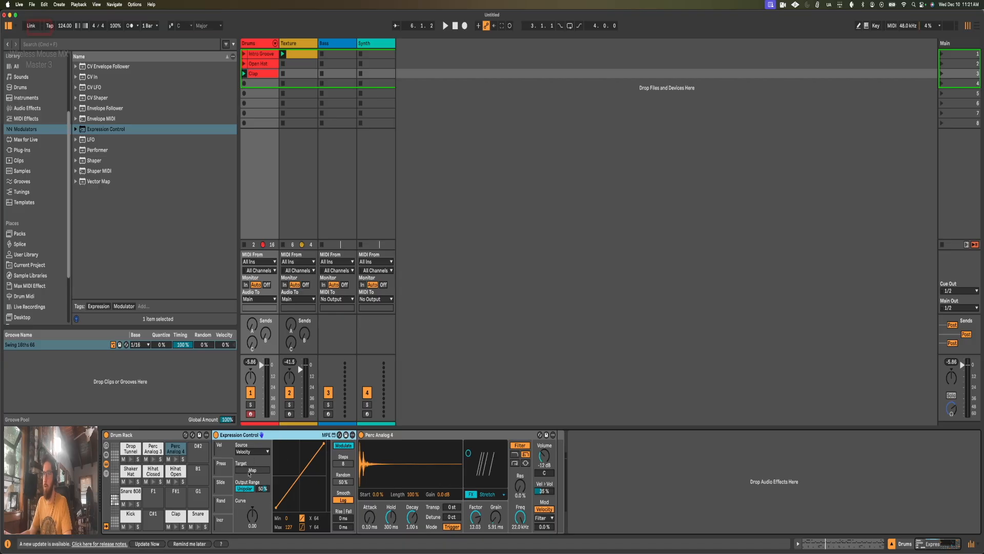
Step: Map the Expression Control's velocity source to the Perc Analog 4 Grain Size, and adjust the modulation amount and base grain
click(251, 470)
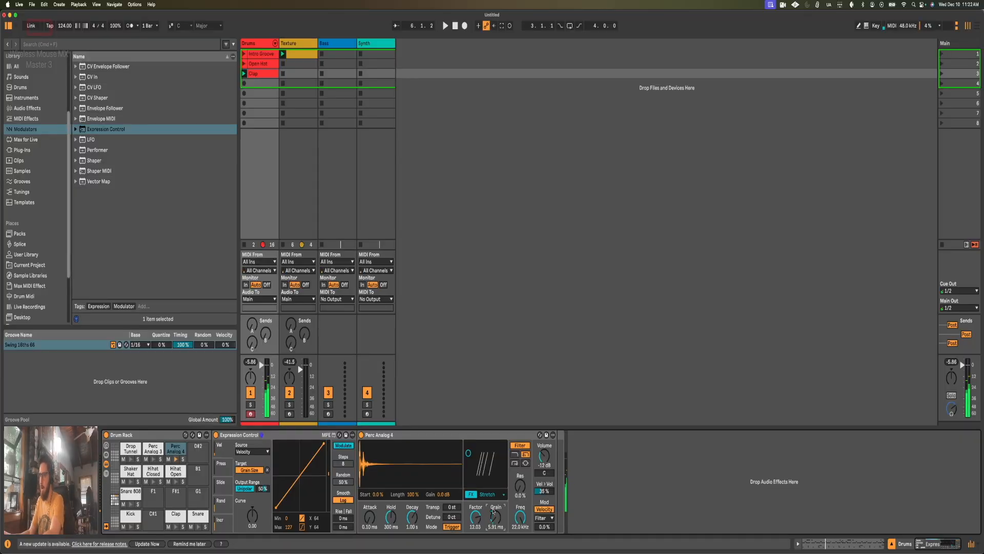
drag(263, 490, 263, 462)
drag(493, 521, 493, 514)
Step: Add Perc Analog 4 notes at 4.1.1 and 4.1.3 in the Clap clip with a velocity of 21
key(shift+Tab)
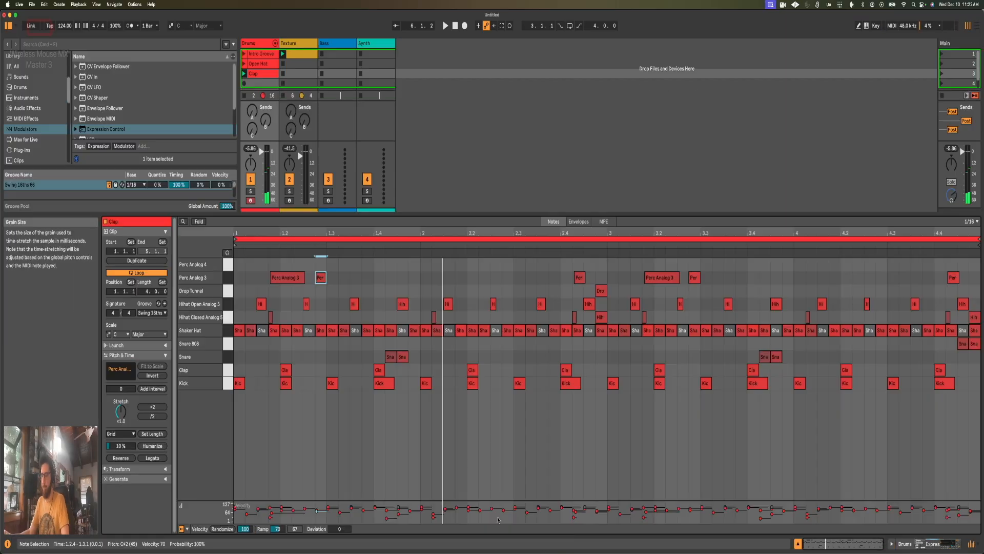
double_click(799, 264)
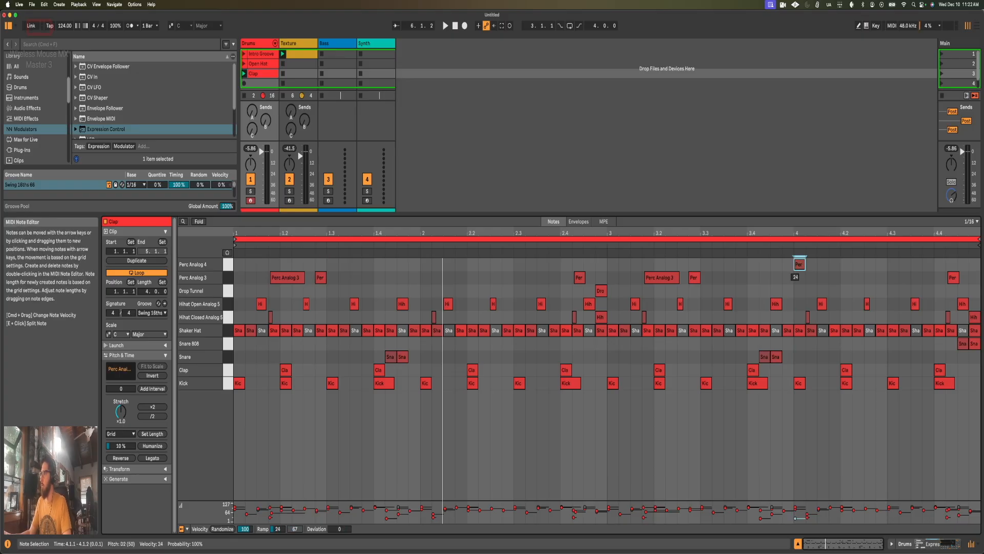
drag(799, 264, 800, 262)
double_click(821, 265)
click(840, 267)
Step: Duplicate the pair of Perc Analog 4 notes three times to fill the rest of bar 4
drag(839, 267, 793, 267)
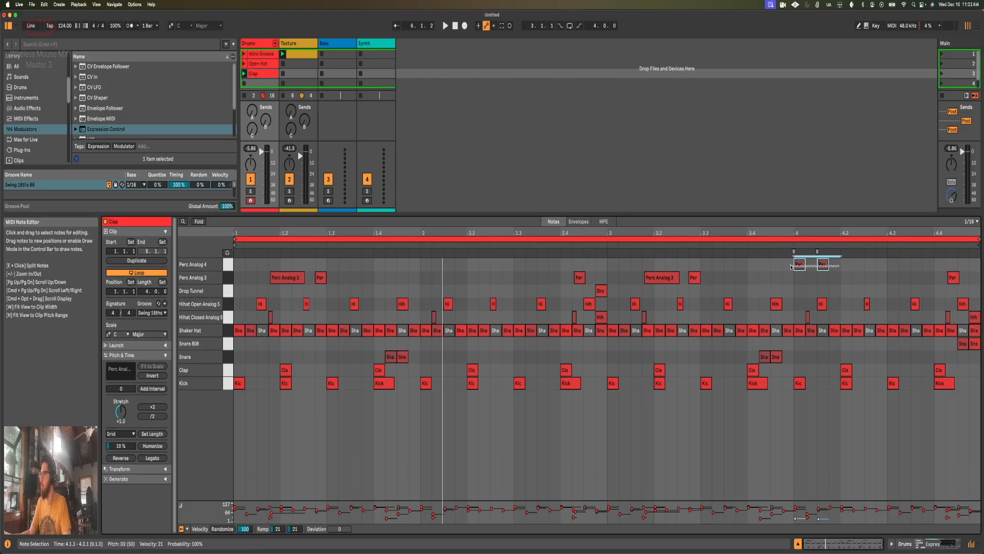
key(super+d)
key(super+d)
key(super+d)
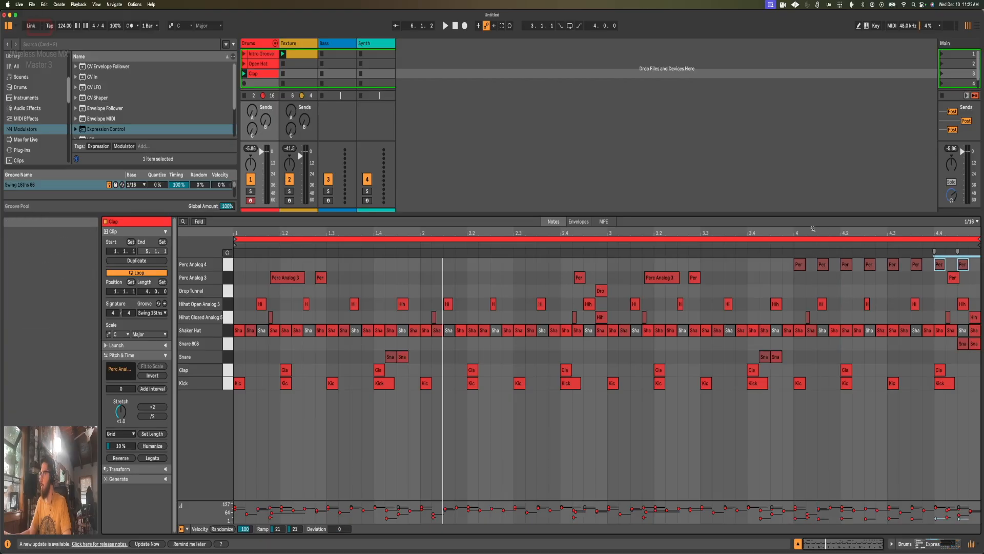
Step: Ramp the velocities of the Perc Analog 4 notes in bar 4 from 21 up to 76 and audition the clip
drag(979, 265, 791, 267)
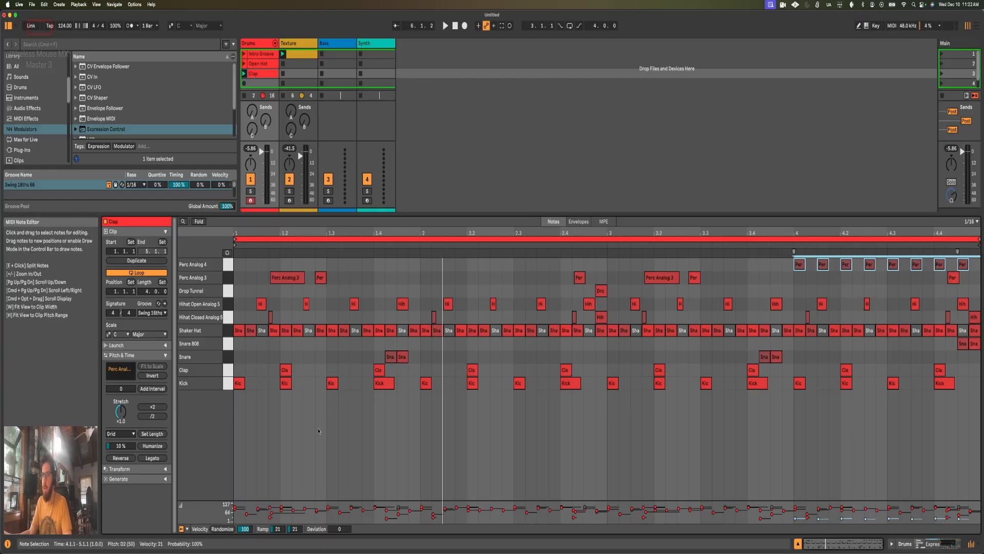
drag(296, 532, 296, 507)
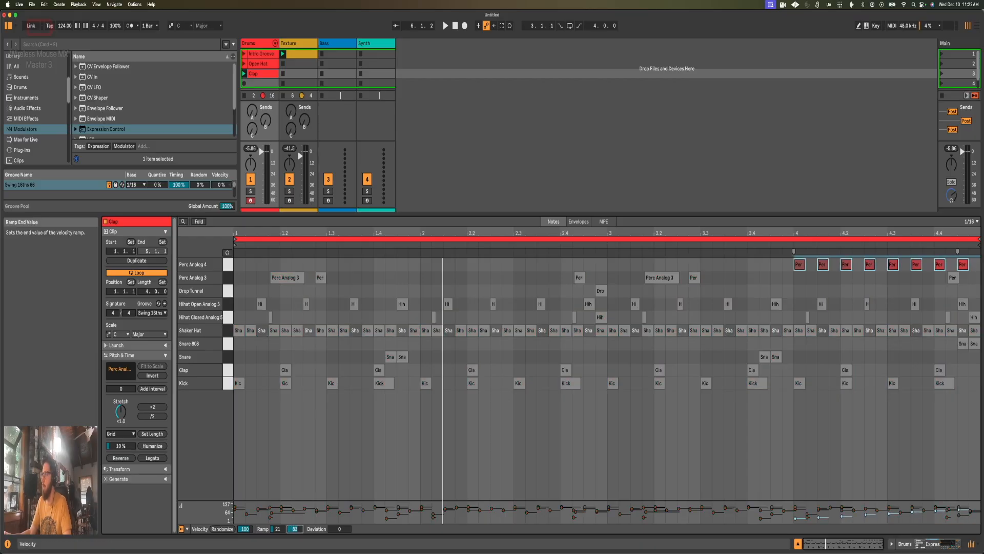
drag(295, 507, 296, 515)
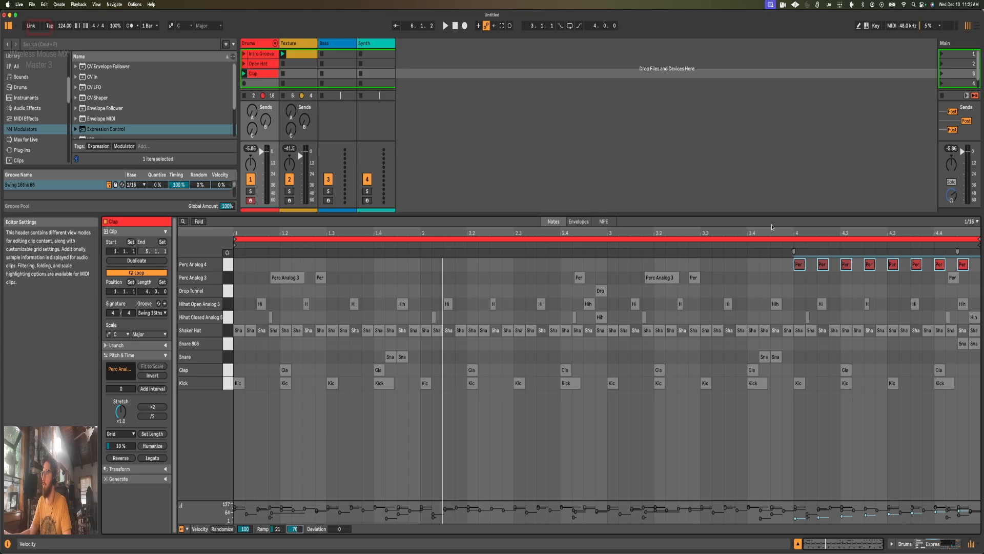
click(725, 275)
key(space)
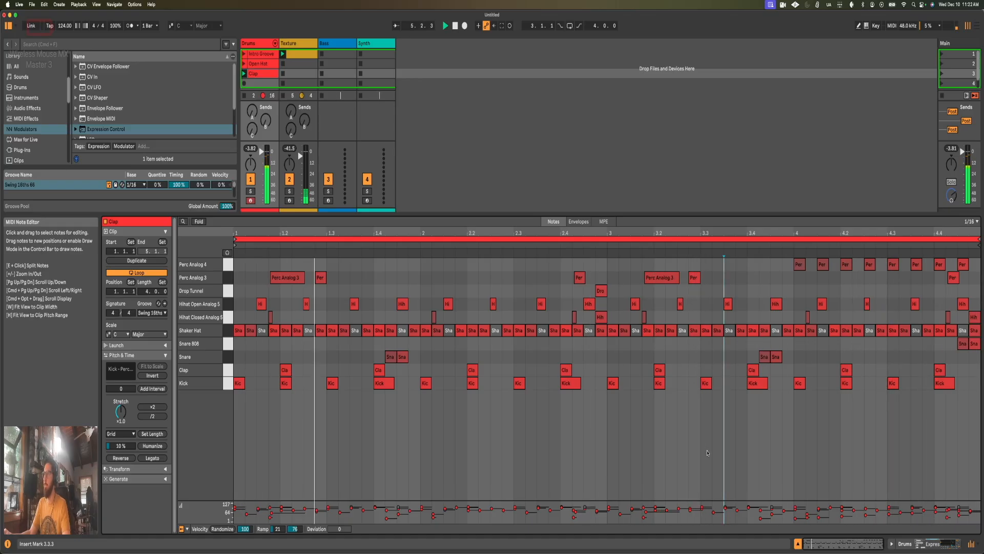
key(space)
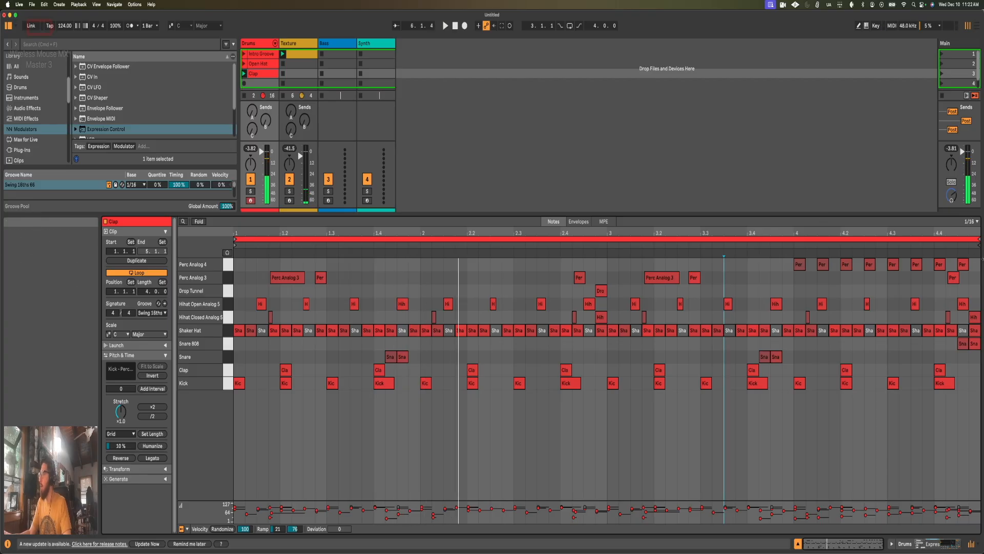
Step: Reverse the velocity ramp on bar 4's Perc Analog 4 notes so it falls from 80 to 20, and play the clip
drag(980, 264, 794, 265)
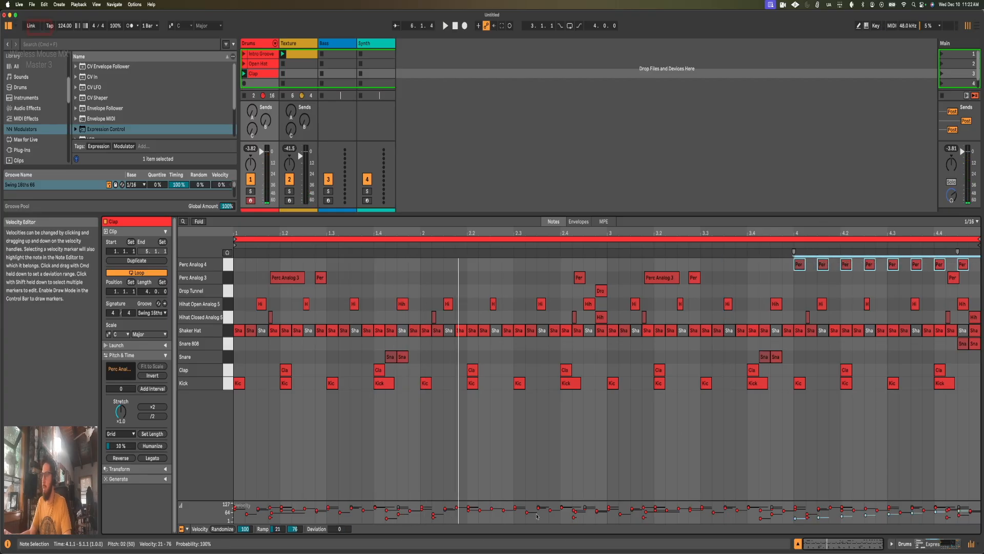
drag(296, 530, 295, 548)
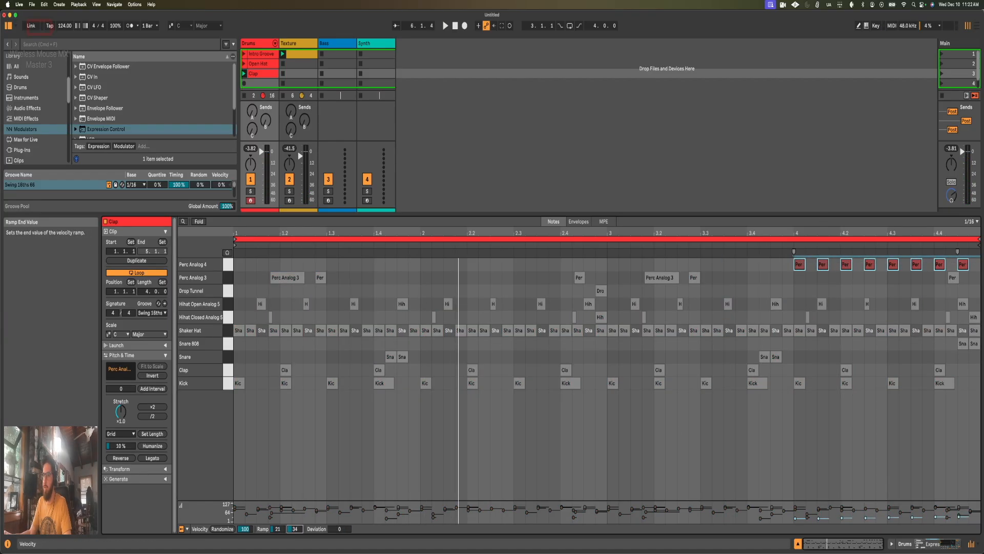
drag(277, 530, 277, 508)
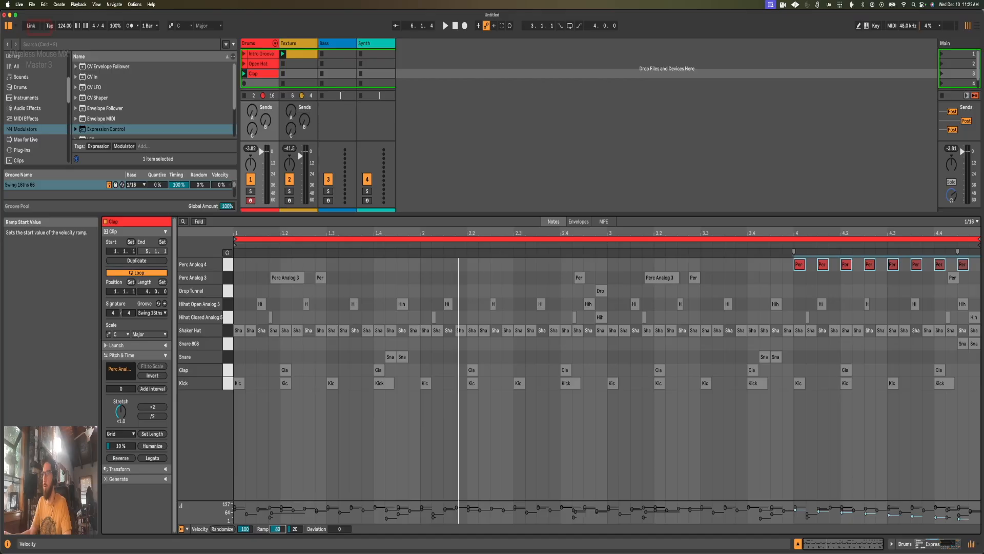
click(829, 318)
key(super+a)
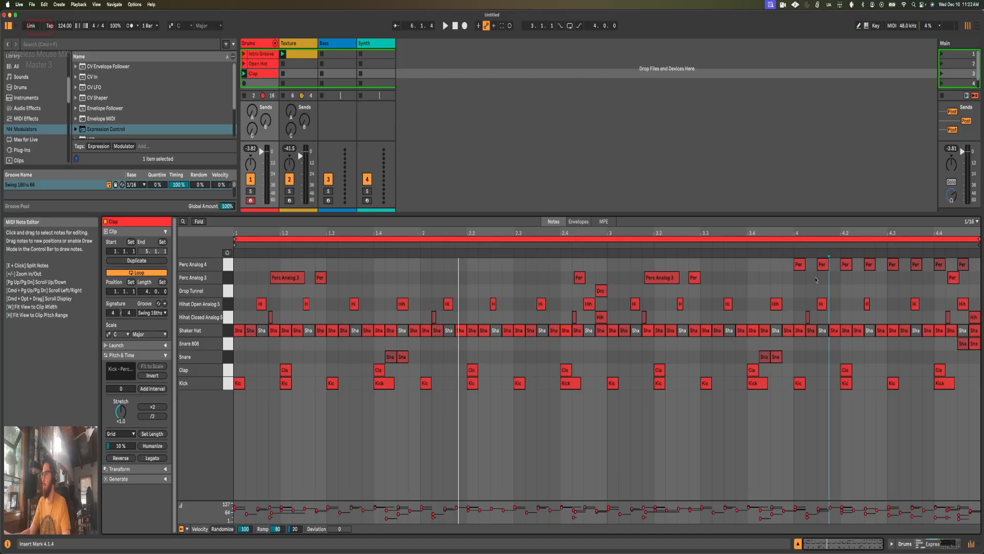
key(space)
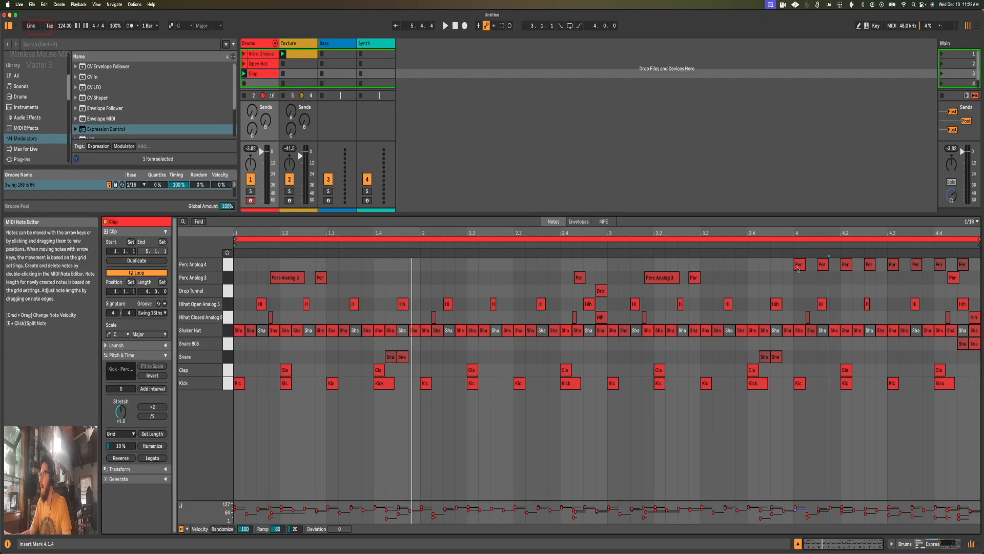
Step: Set the Perc Analog 4 sampler's velocity modulation of the filter to -67%, lower the filter frequency to 1.76 kHz, and audition the clip
drag(796, 279, 875, 262)
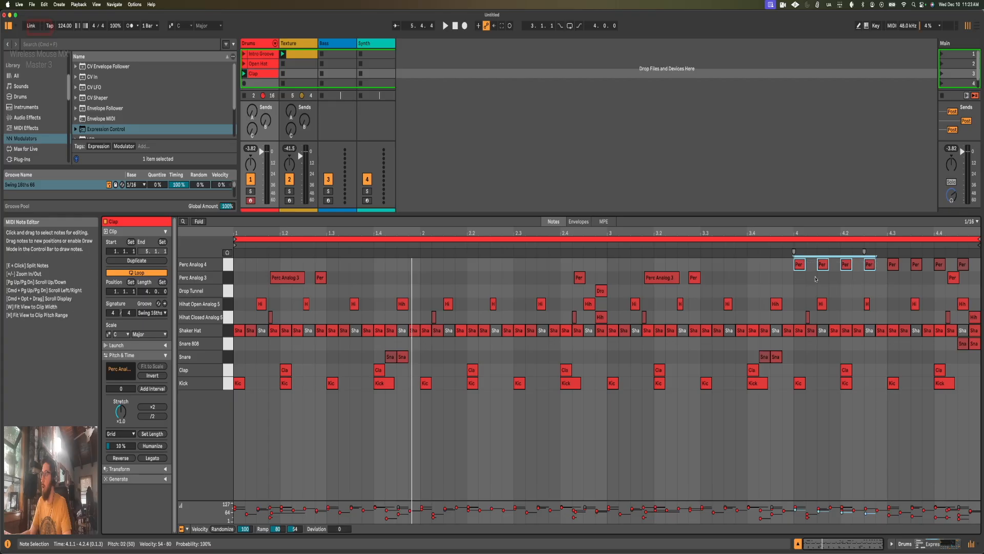
click(813, 279)
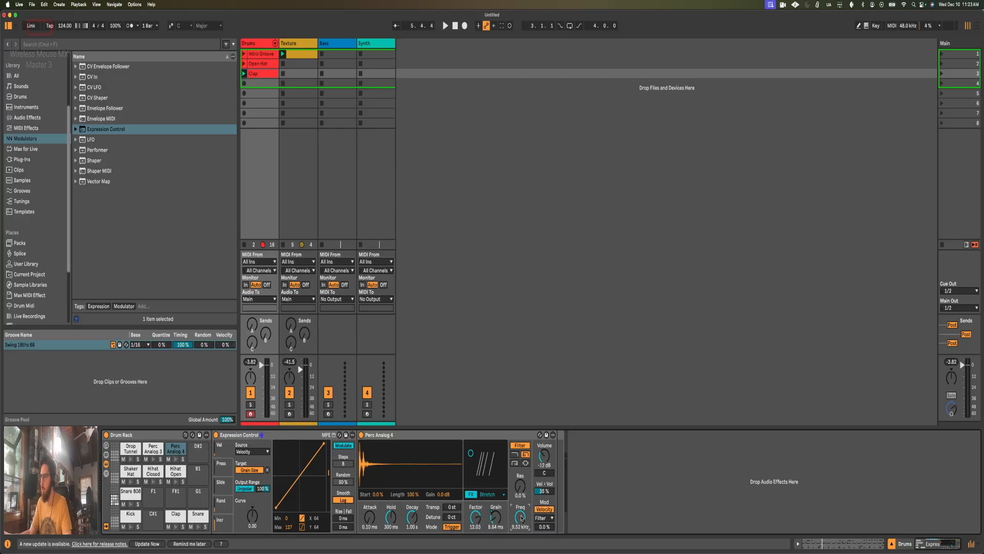
drag(545, 528, 545, 536)
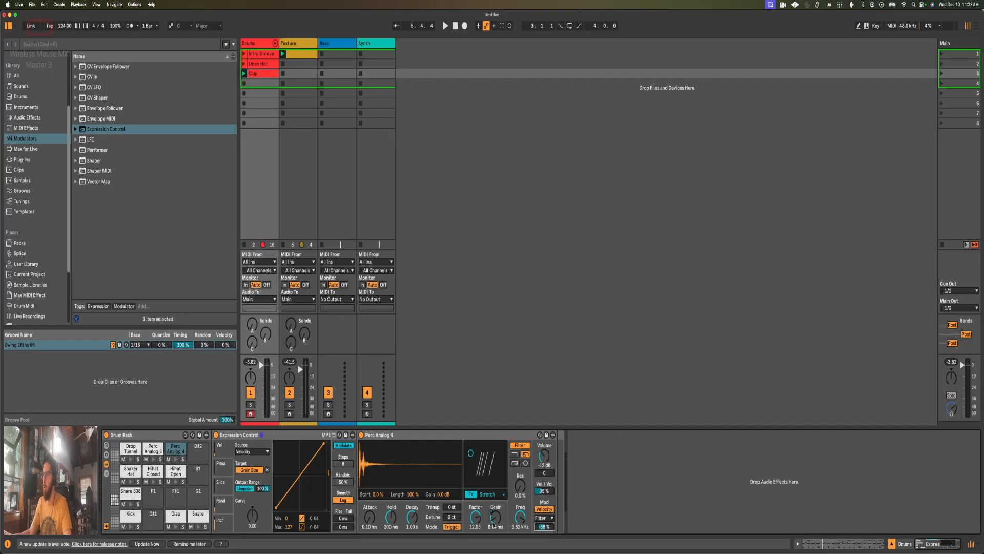
drag(521, 517, 521, 534)
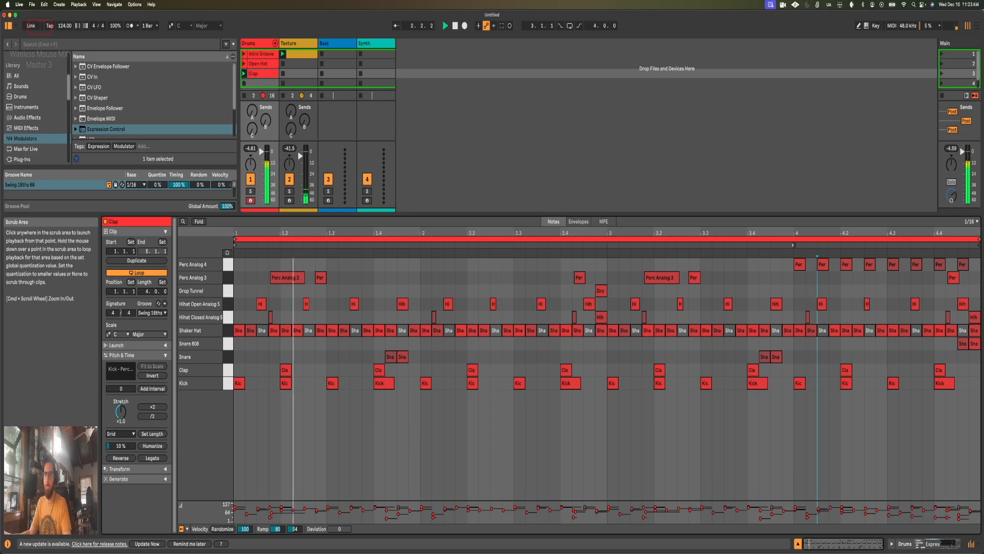
key(space)
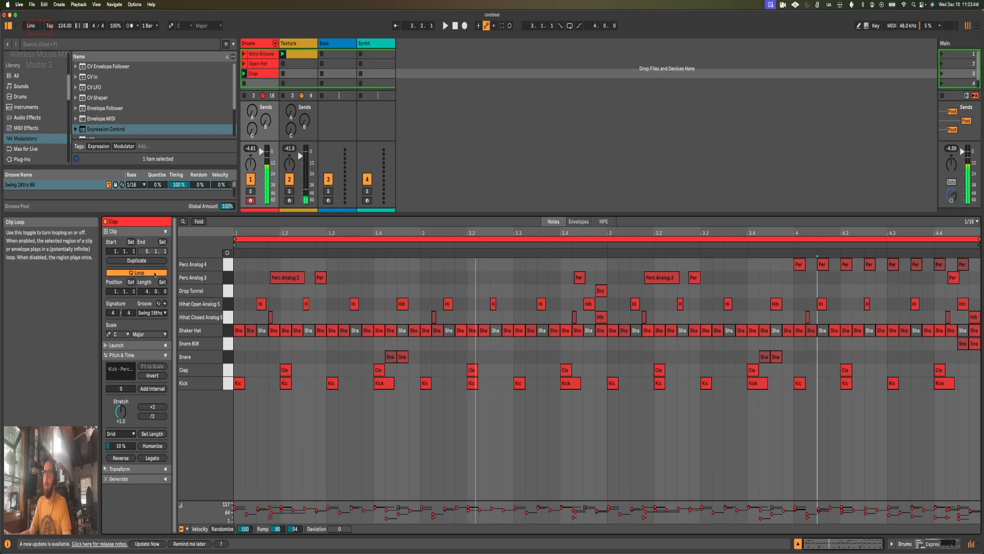
Step: Duplicate the Clap clip's contents to eight bars and delete the Perc Analog 4 notes from bar 4
click(137, 261)
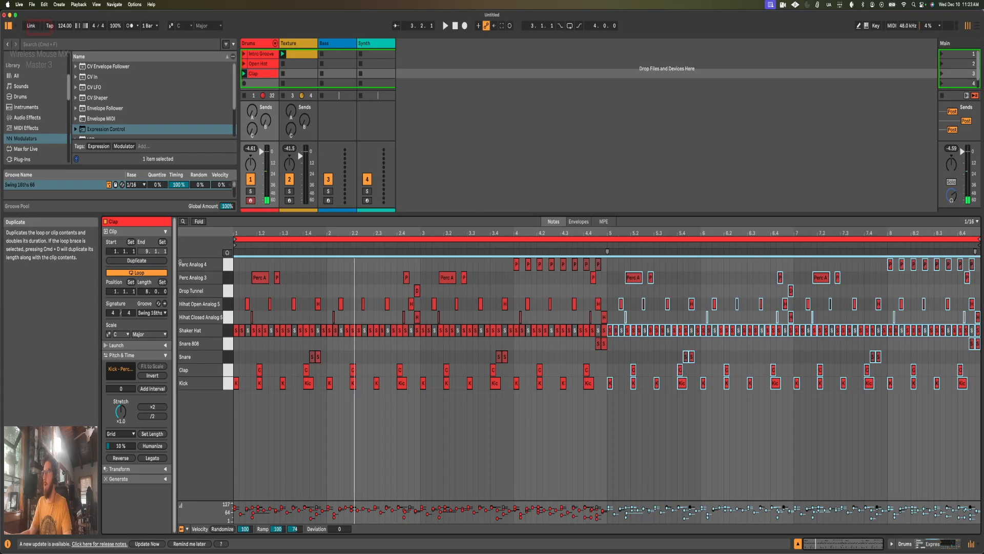
drag(607, 265, 512, 268)
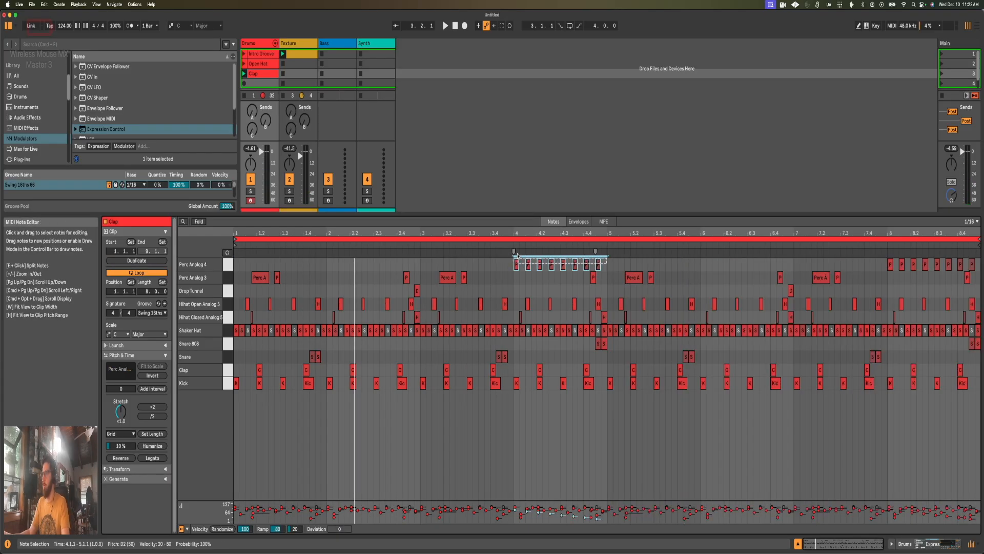
key(Delete)
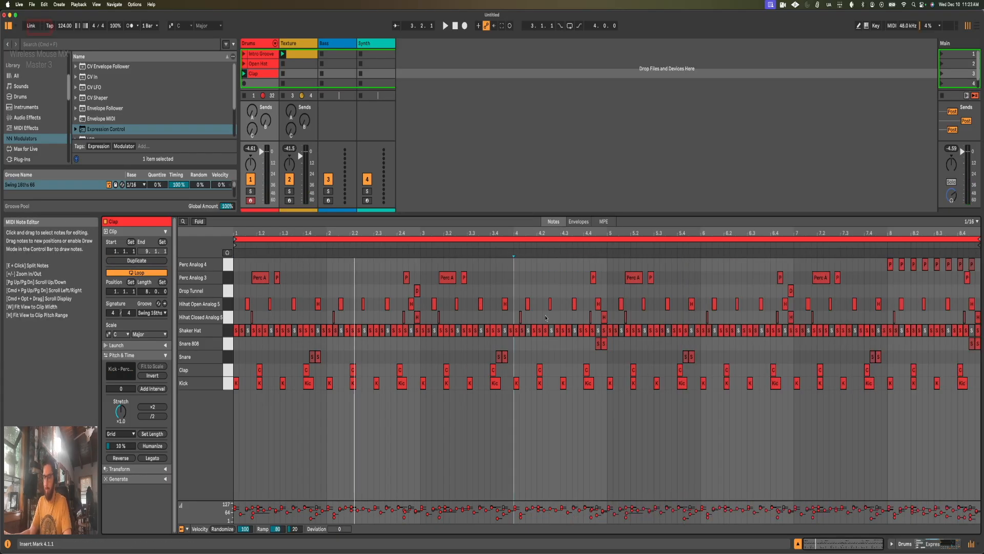
Step: Shift the fourth, fifth and sixth Perc Analog 4 notes of bar 8 one sixteenth earlier and start the clip loop at bar 7
drag(926, 264, 918, 265)
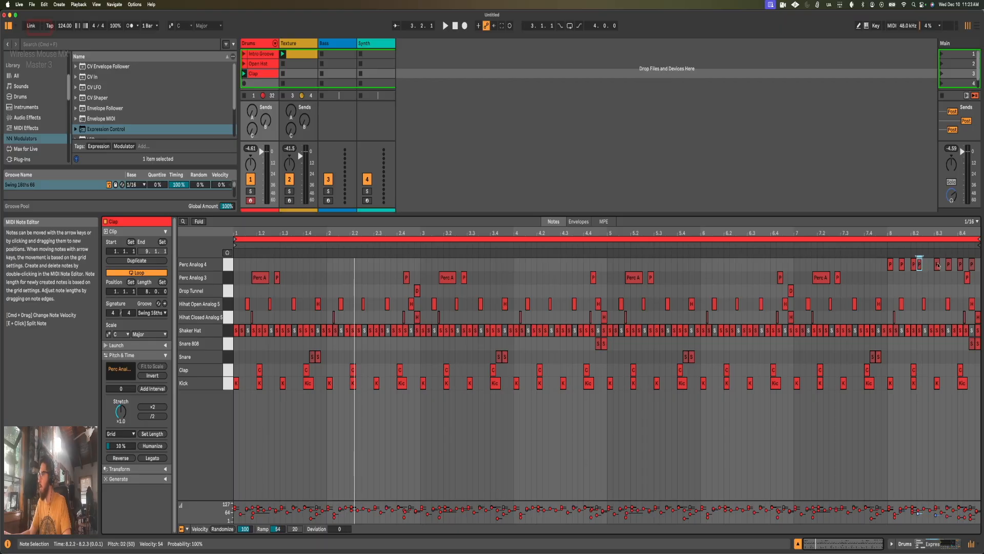
drag(937, 268, 946, 272)
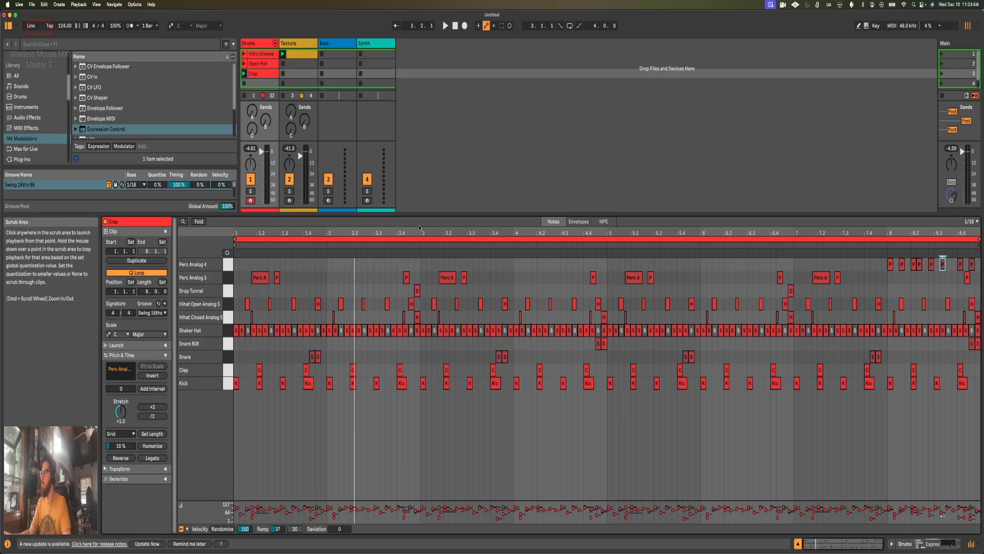
drag(235, 239, 795, 239)
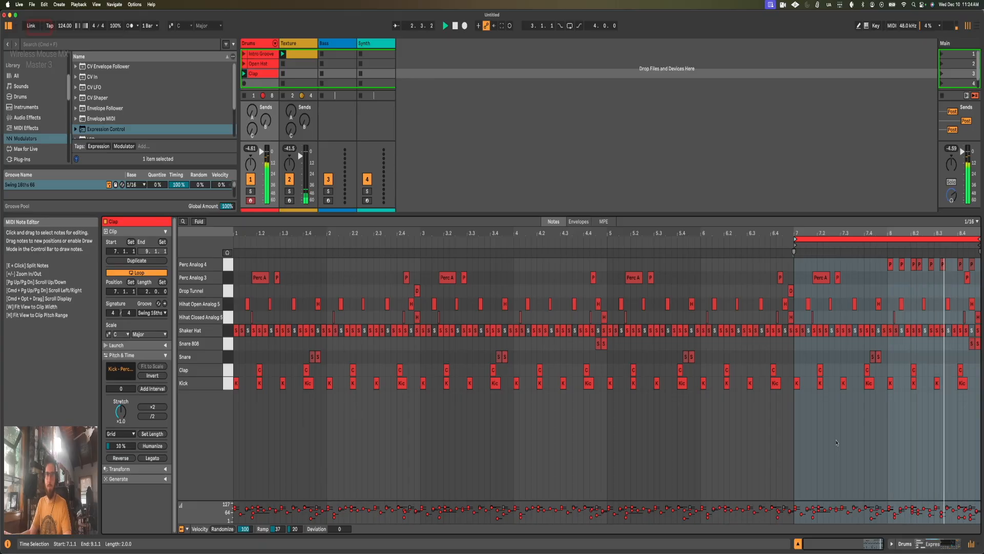
Step: Set the Perc Analog 4 sampler's filter frequency to 563 Hz, its resonance to 38% and the sample gain to -6.0 dB
key(shift+Tab)
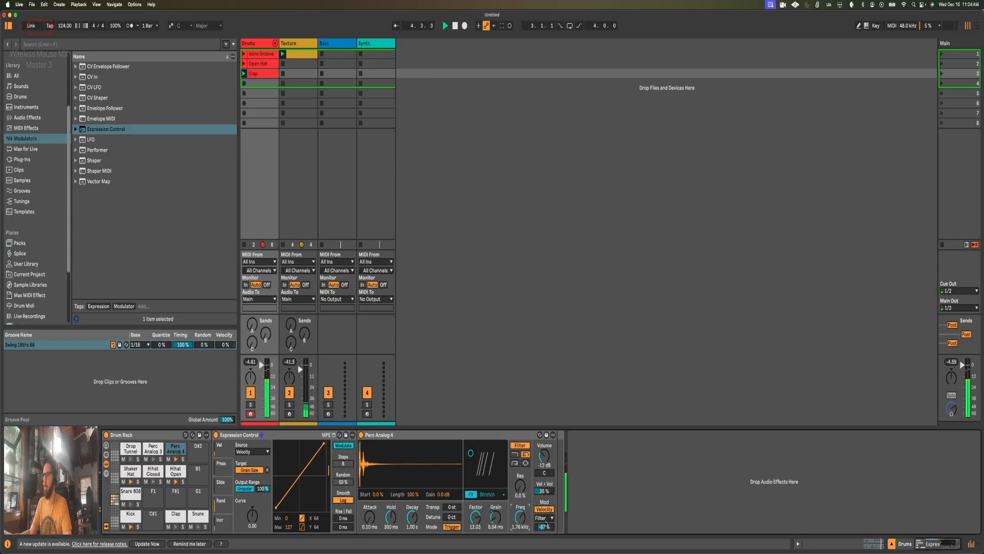
drag(521, 517, 521, 534)
drag(521, 486, 520, 467)
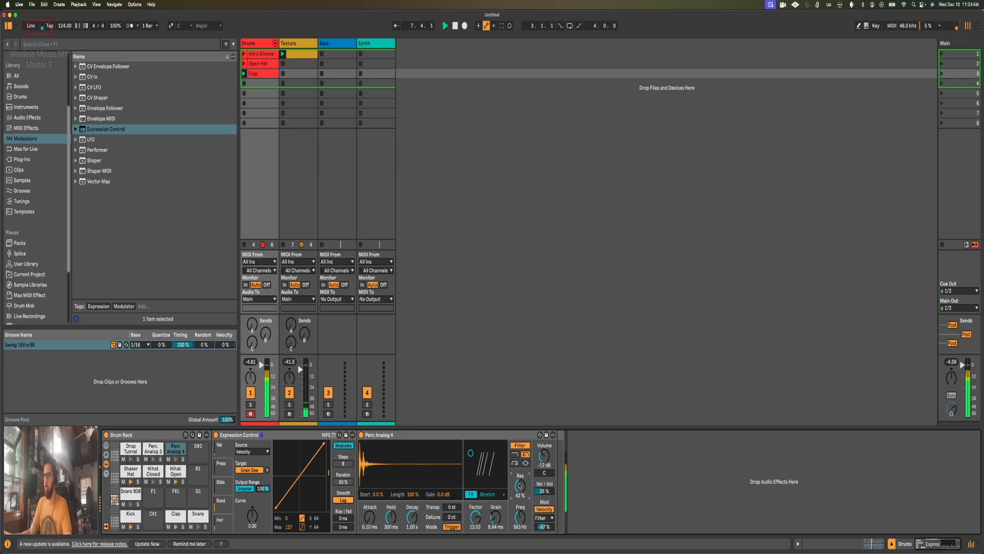
drag(520, 488, 520, 491)
mouse_move(440, 494)
mouse_down()
mouse_move(440, 508)
mouse_move(440, 500)
mouse_up()
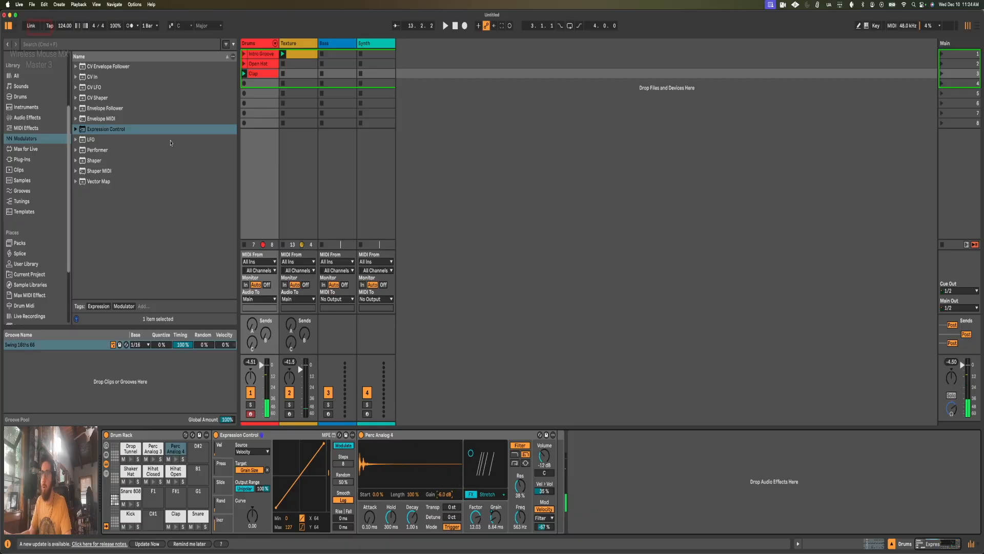
Step: Add an EQ Eight audio effect after the Perc Analog 4 sampler
click(41, 119)
scroll(107, 205, down, 5)
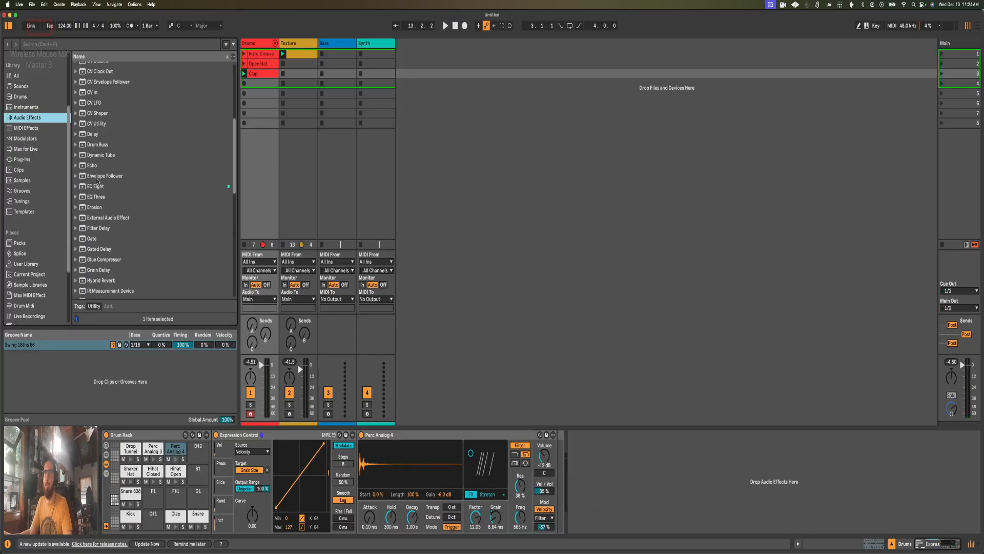
click(98, 184)
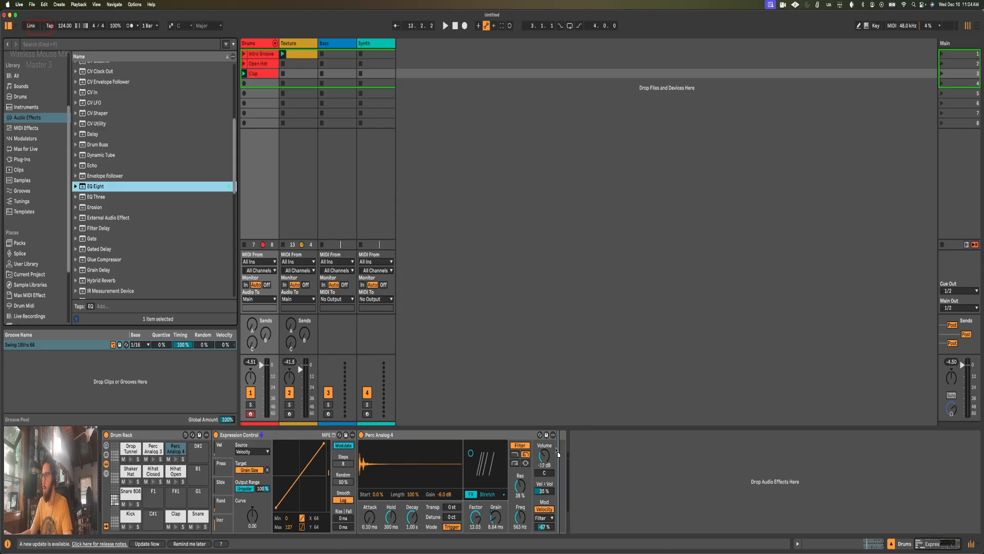
drag(557, 451, 556, 450)
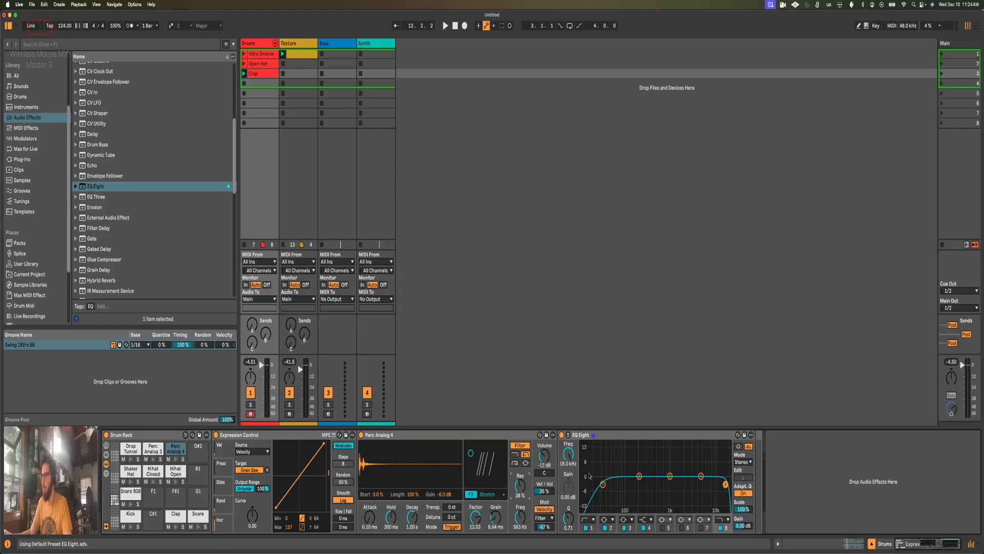
Step: During playback, raise the EQ Eight low cut to 408 Hz and pull down the band just below 1 kHz
drag(604, 484, 652, 485)
key(space)
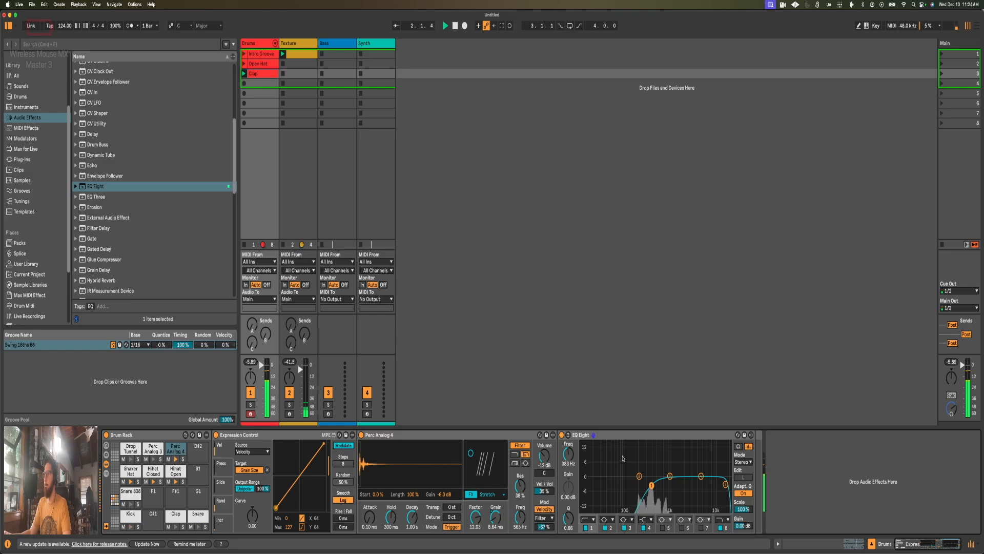
drag(670, 482, 665, 484)
drag(570, 518, 570, 500)
key(space)
click(653, 485)
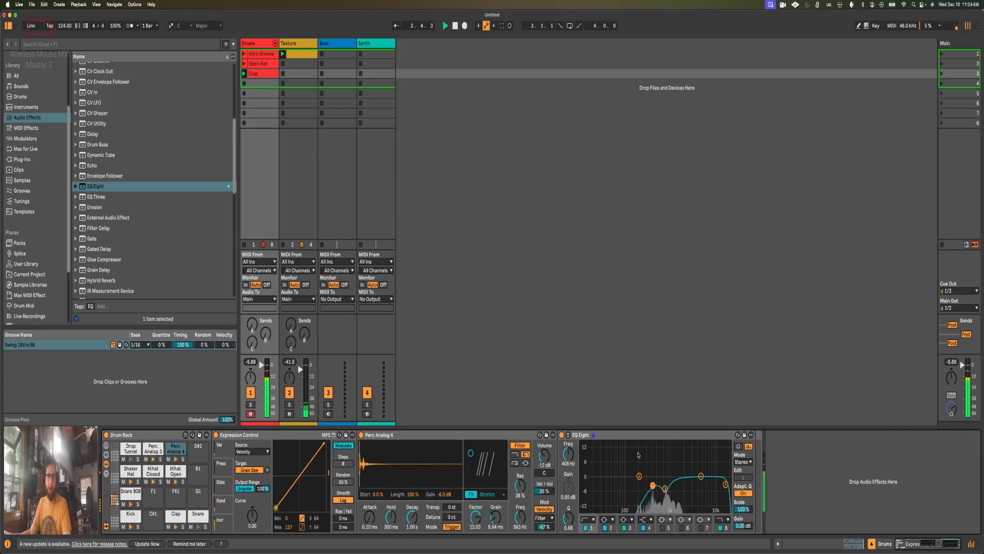
key(space)
Step: Extend the Clap clip's loop back to 1.1.1 to cover all eight bars and play it through
key(shift+Tab)
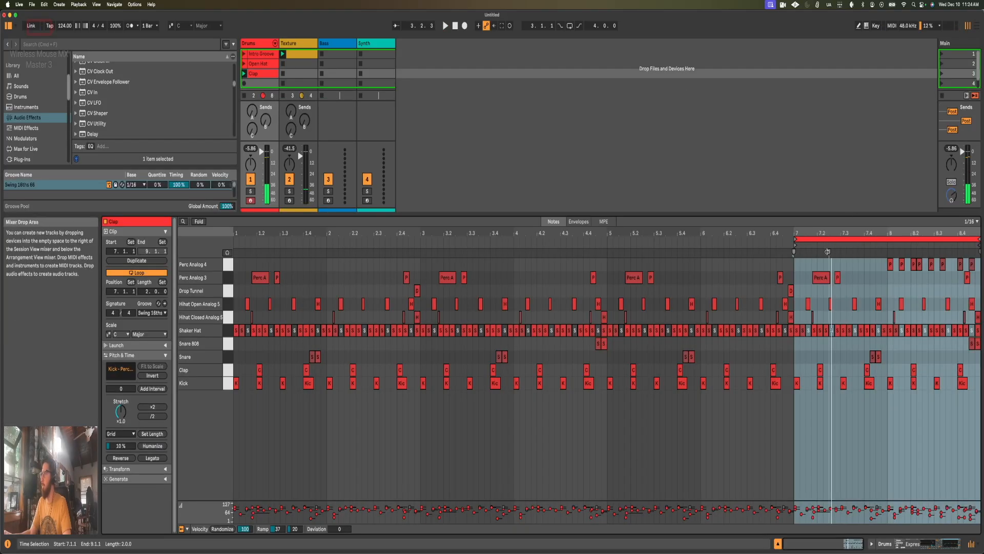
drag(794, 252, 234, 251)
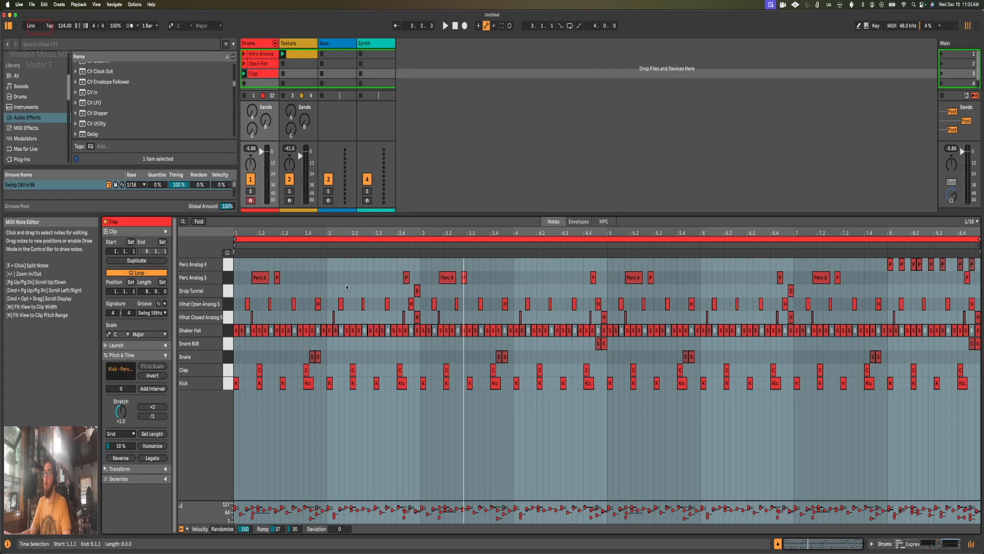
click(344, 280)
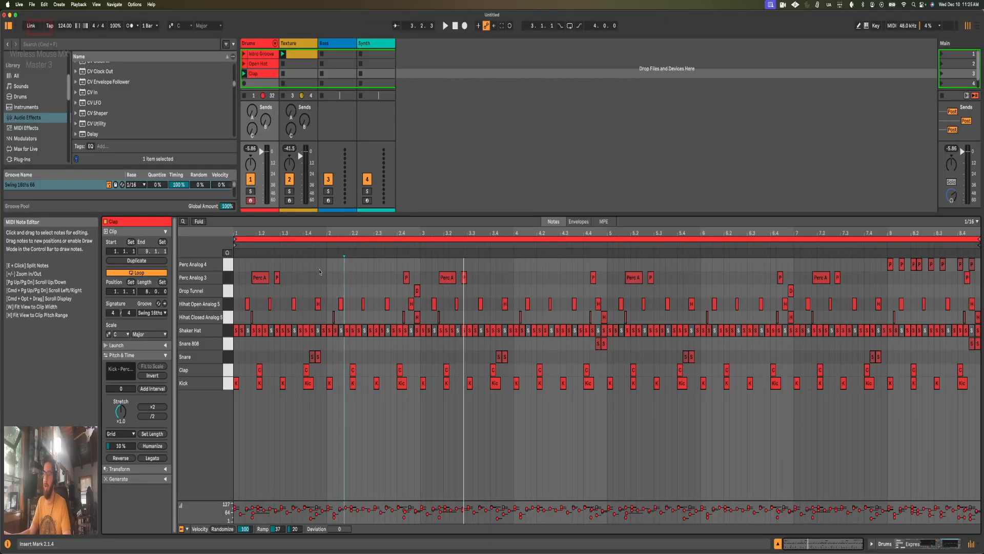
key(space)
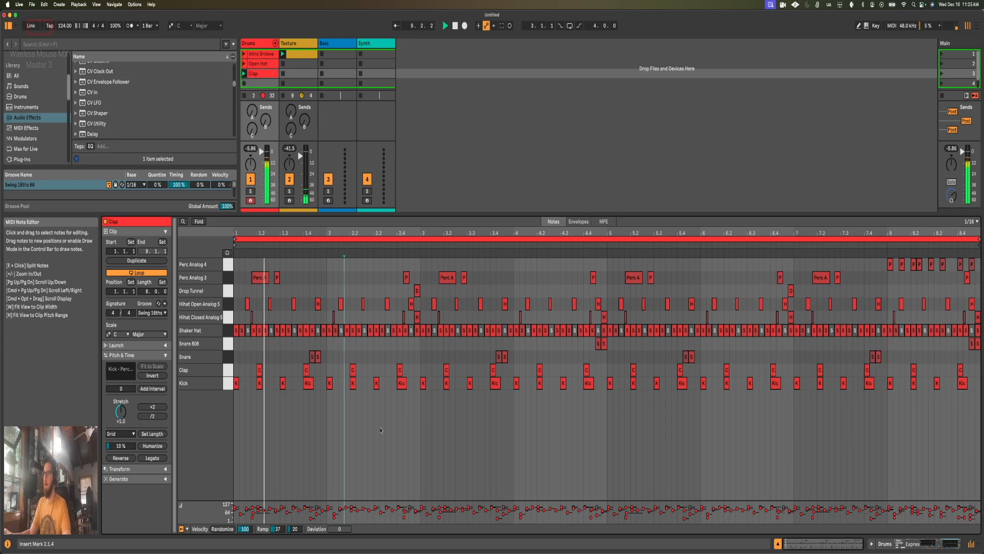
key(shift+Tab)
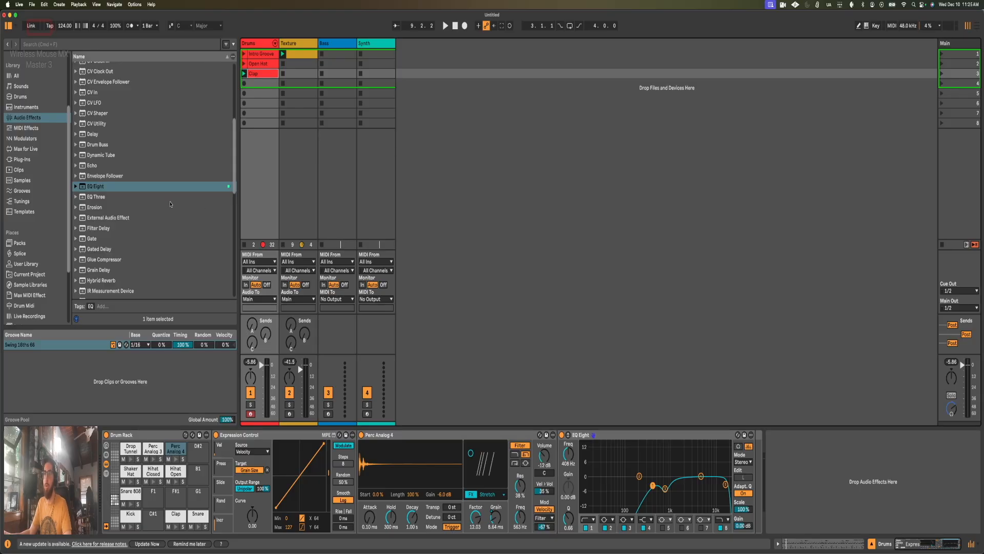
scroll(28, 275, down, 2)
scroll(28, 276, down, 2)
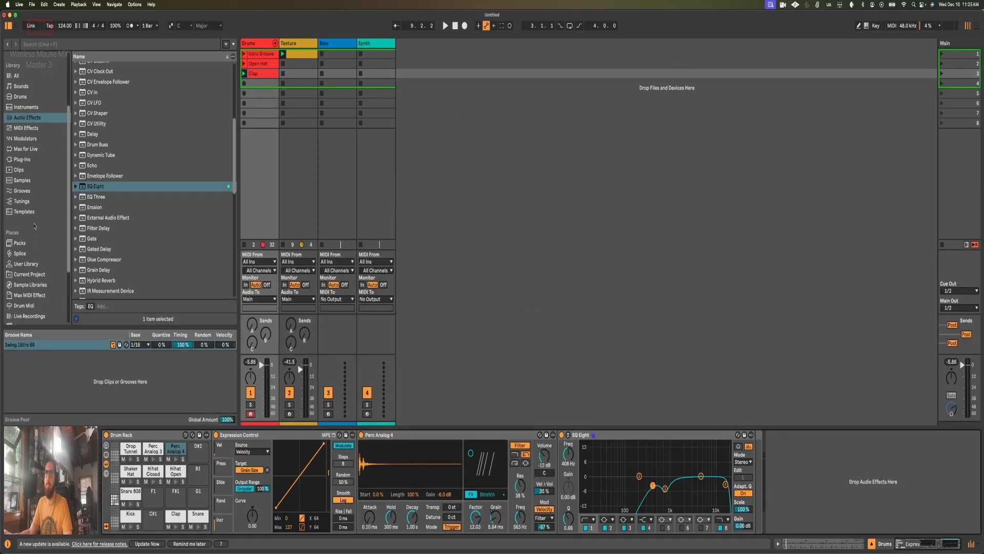
scroll(35, 226, down, 4)
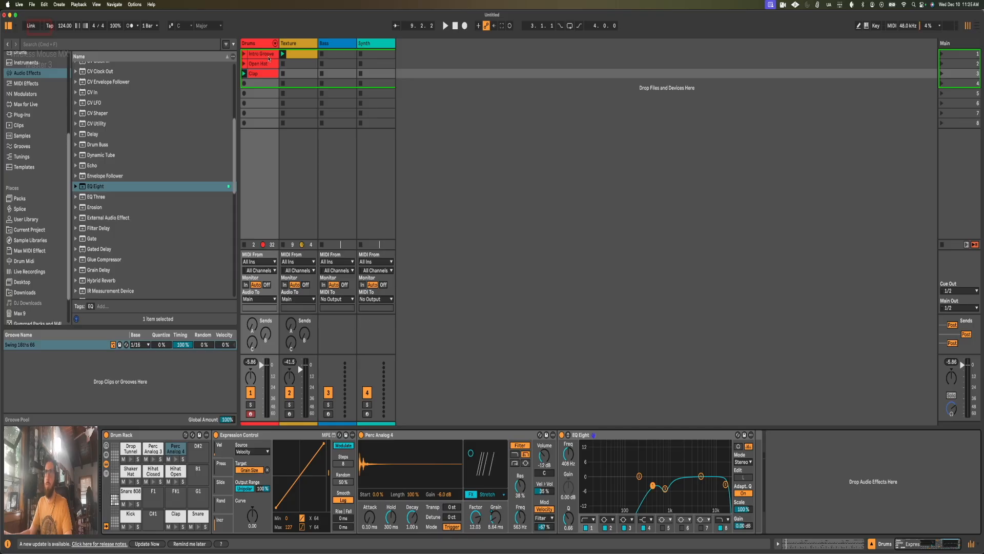
Step: Insert a new MIDI track beside Drums and name it Percussive Fills
click(255, 43)
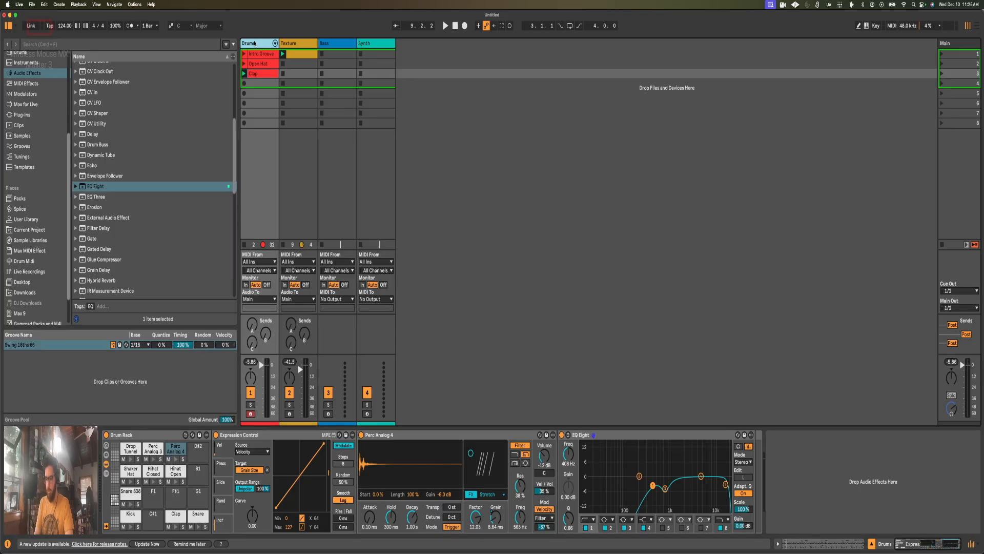
key(super+shift+t)
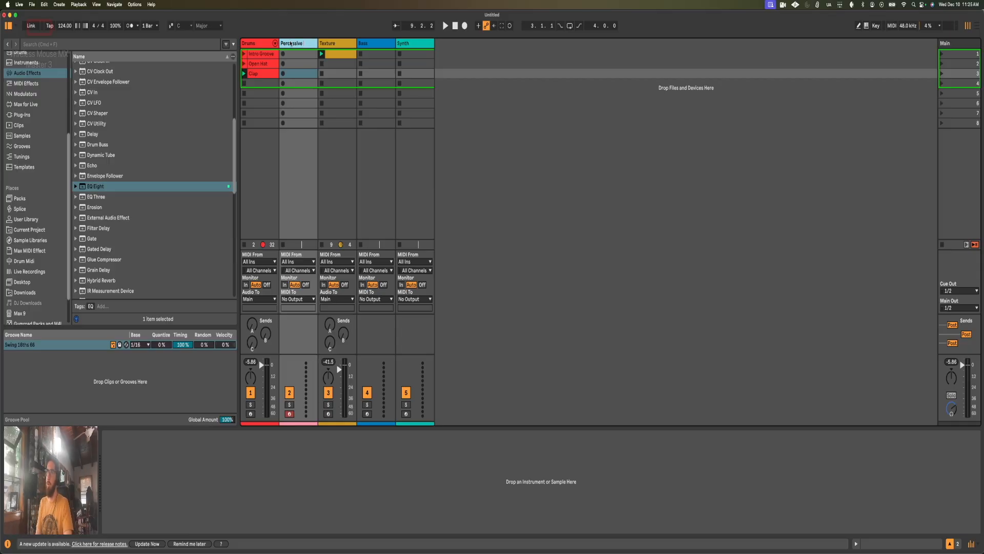
key(Return)
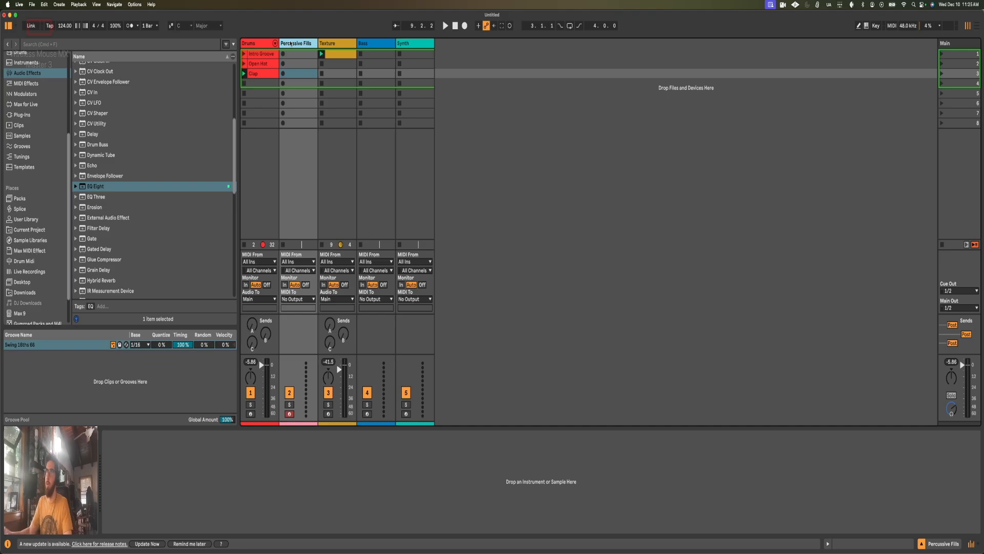
Step: Examine the Clap clip's eight-bar note pattern, and return to the Percussive Fills track
double_click(268, 68)
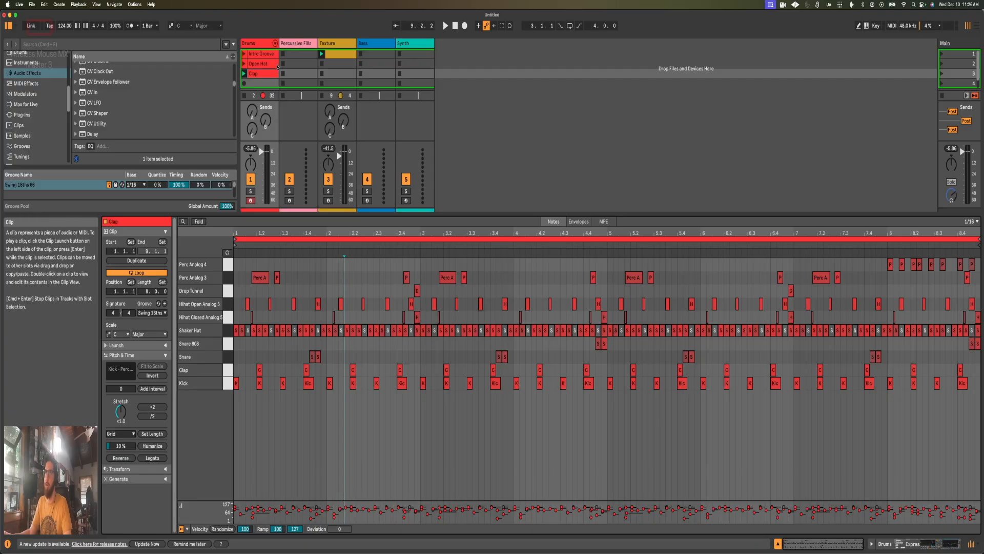
click(292, 293)
drag(237, 302, 473, 303)
click(566, 299)
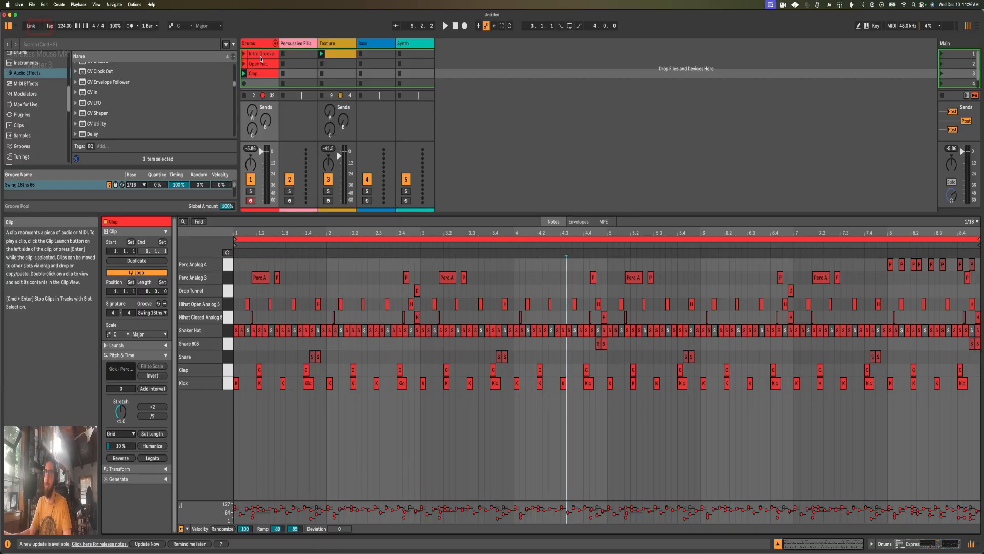
click(291, 45)
double_click(295, 46)
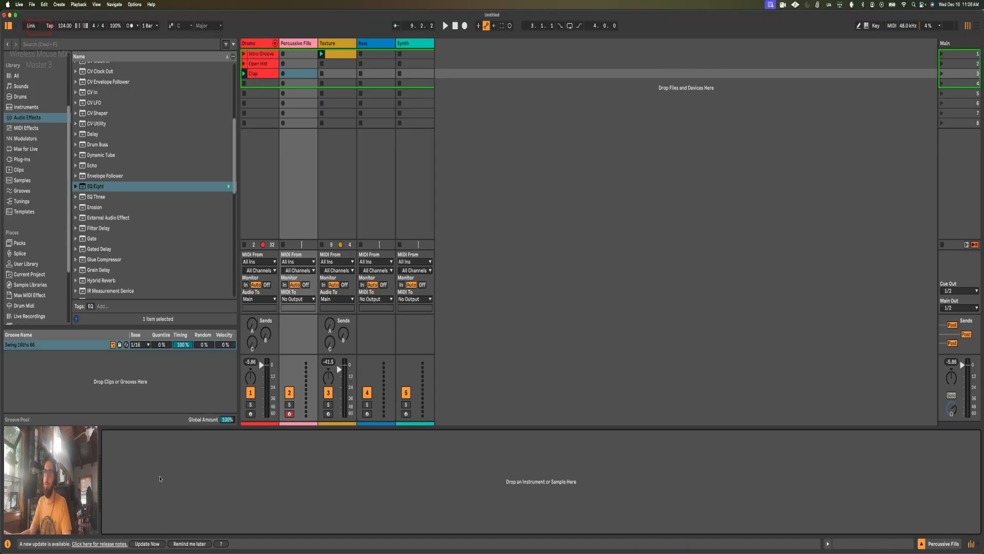
click(296, 54)
click(296, 64)
click(296, 73)
click(296, 63)
click(296, 54)
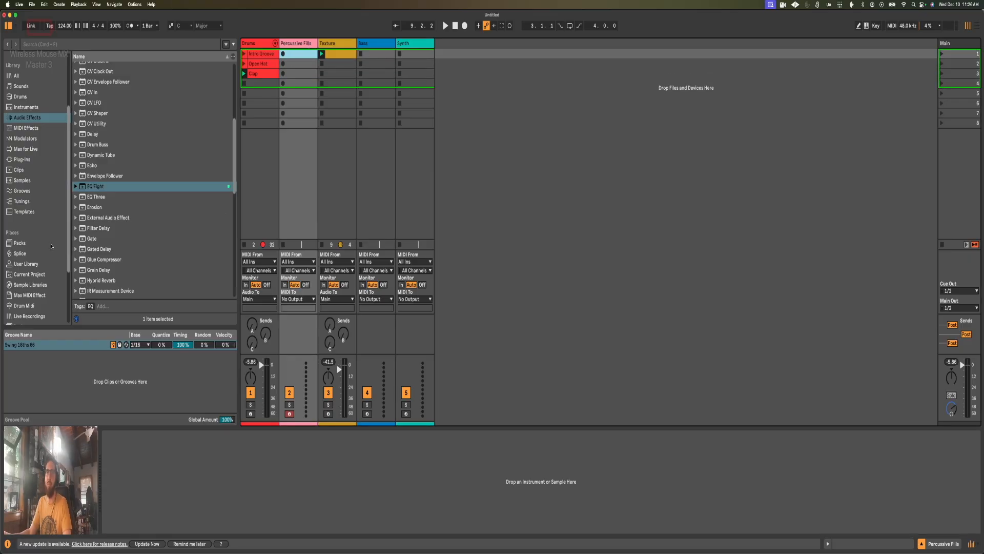
Step: Find Perc Analog 7.aif among the Misc Percussion samples in Packs and load it onto the Percussive Fills track
scroll(51, 247, down, 2)
click(43, 259)
scroll(81, 231, down, 5)
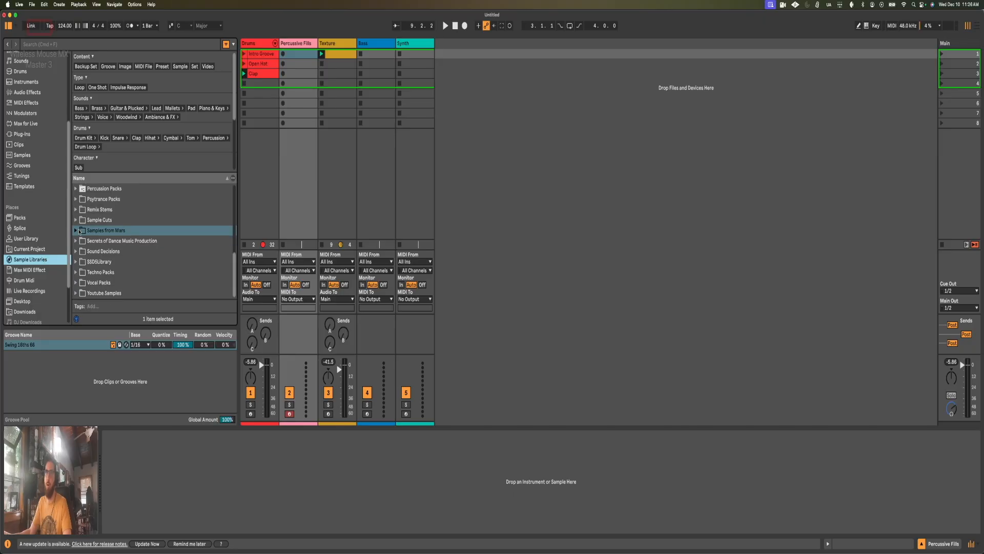
click(20, 217)
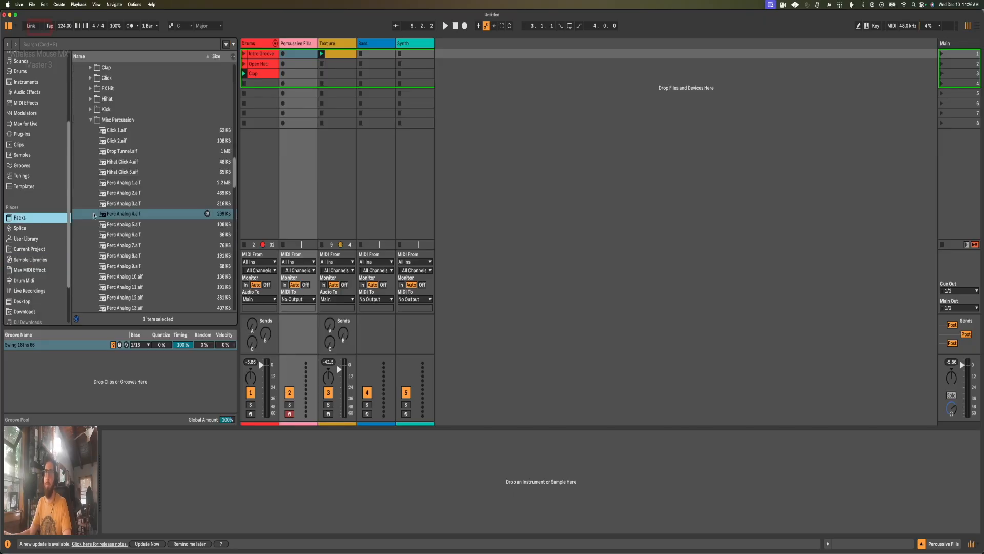
scroll(129, 206, down, 1)
click(130, 221)
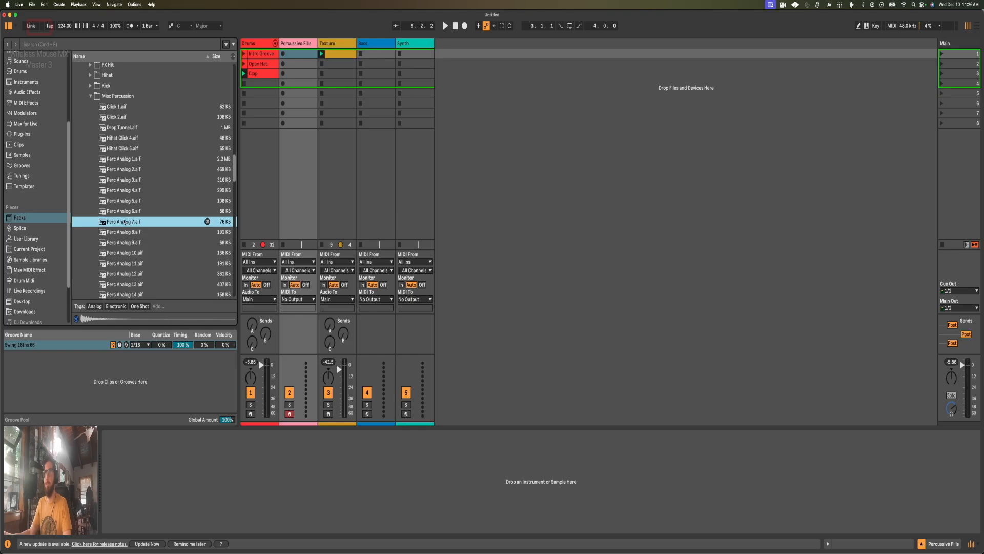
key(Return)
Step: Convert the Perc Analog 7 Simpler to a Drum Sampler and group it into a Drum Rack
right_click(143, 435)
click(158, 430)
right_click(122, 438)
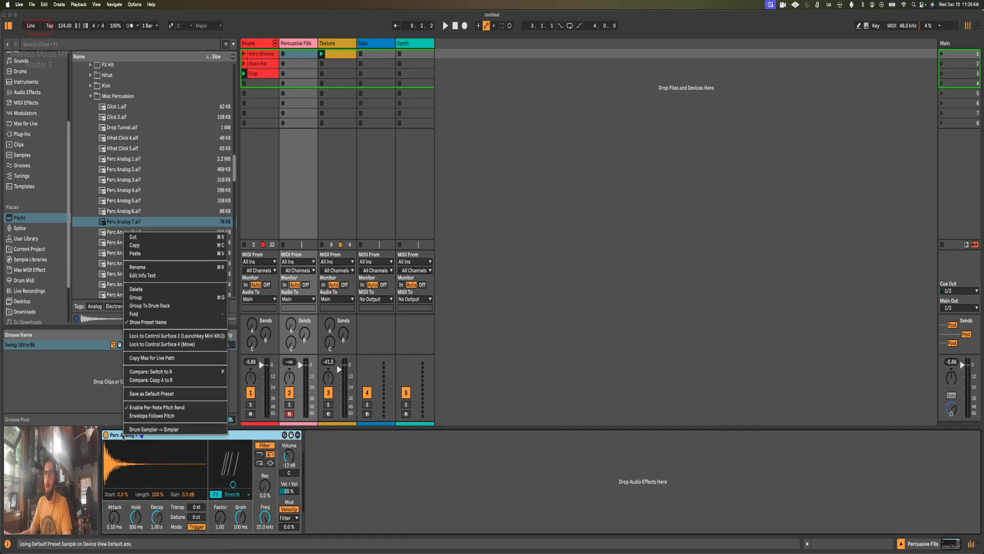
click(146, 308)
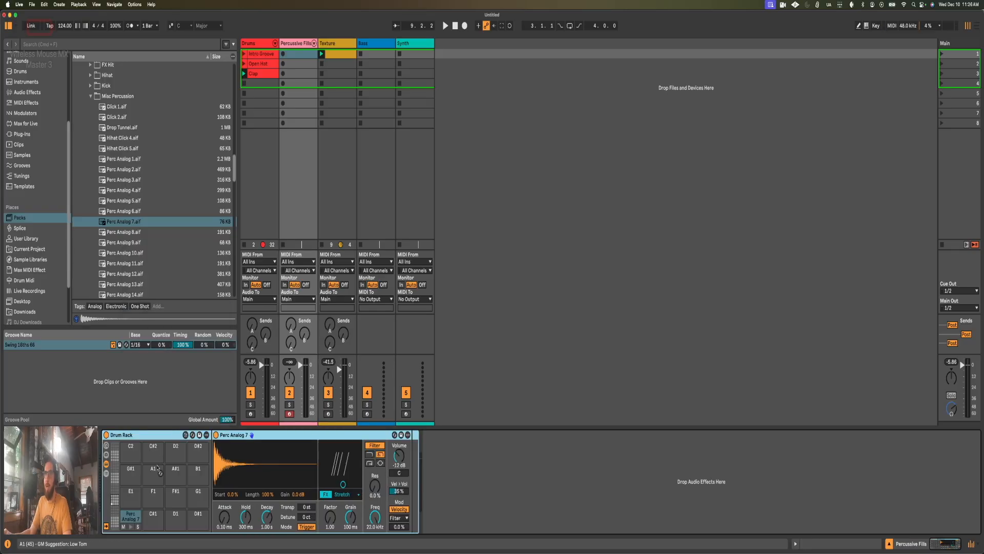
Step: Check the Clap clip's notes once more, and select the Percussive Fills slot in the same scene
double_click(275, 72)
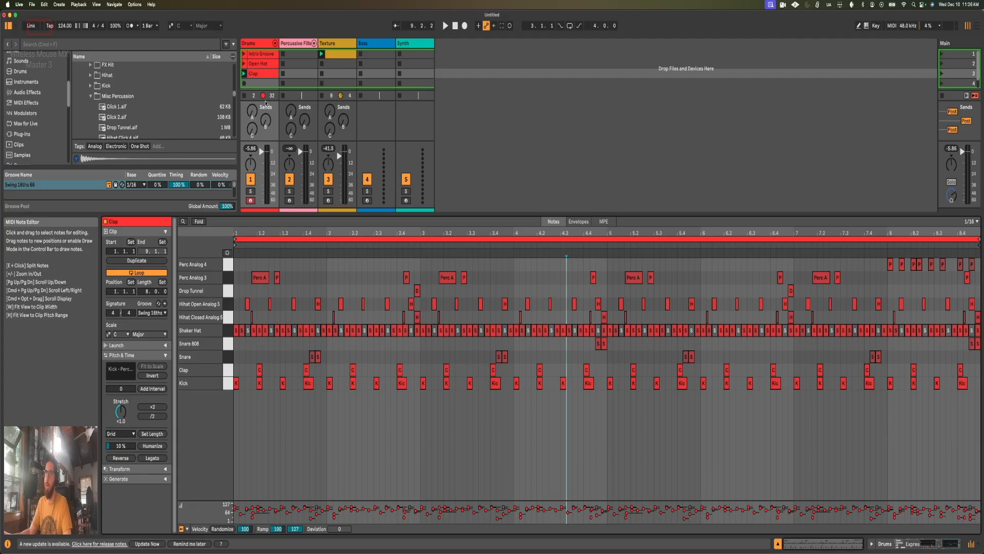
click(297, 75)
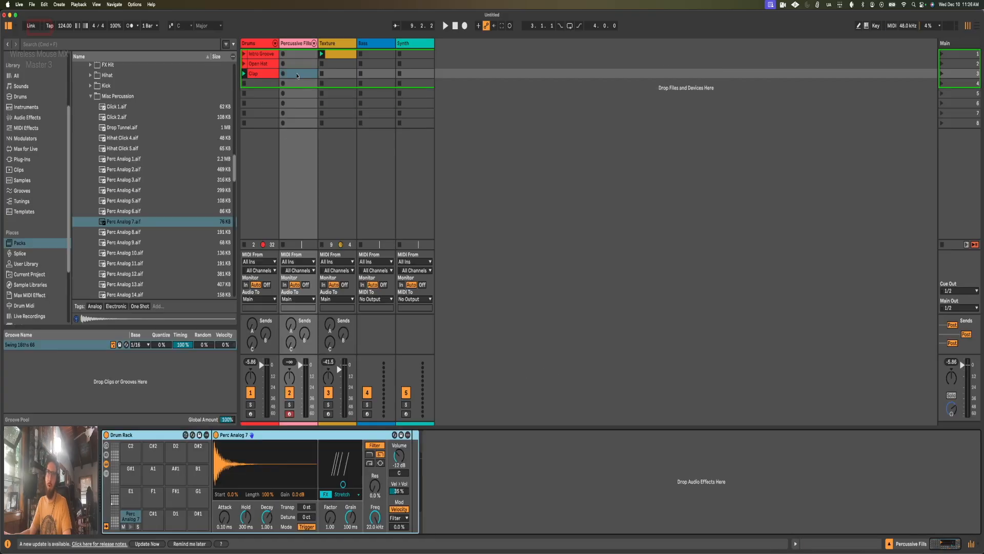
click(298, 78)
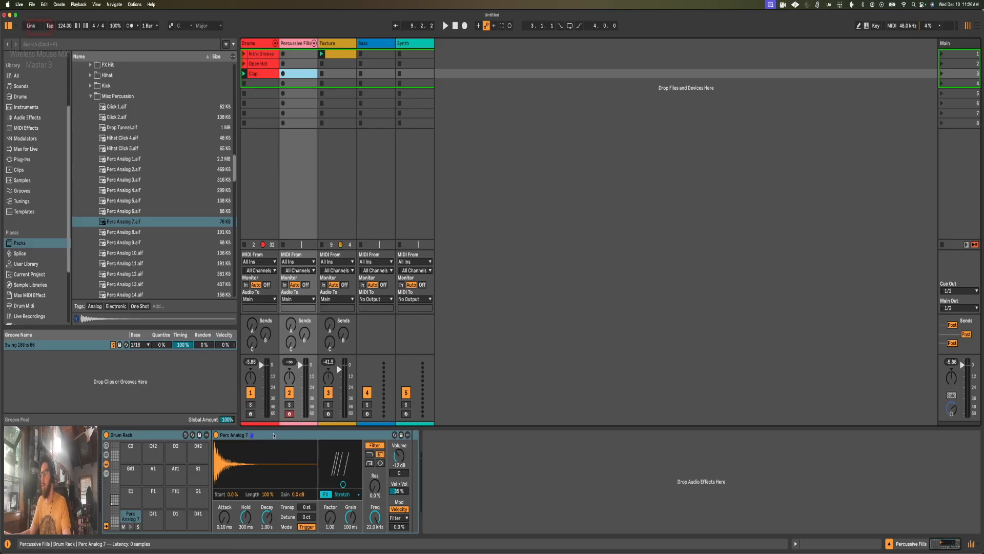
Step: Switch the Perc Analog 7 filter to high-pass at 271 Hz while auditioning its pad
click(131, 527)
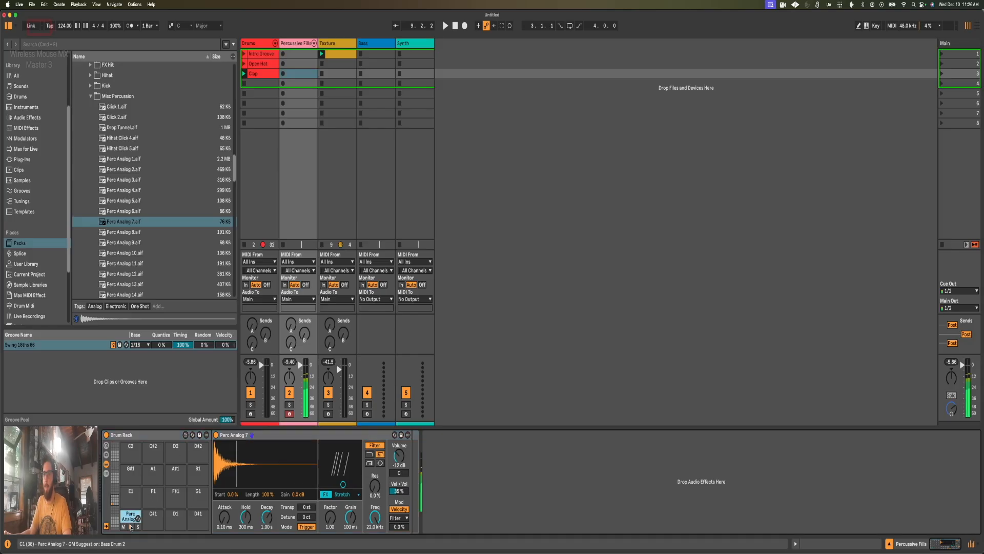
click(369, 463)
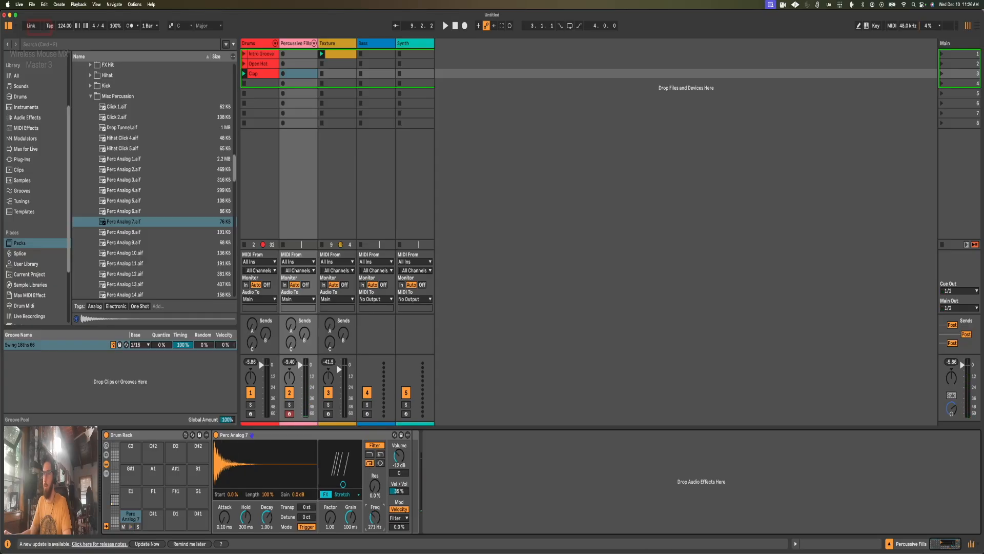
click(130, 527)
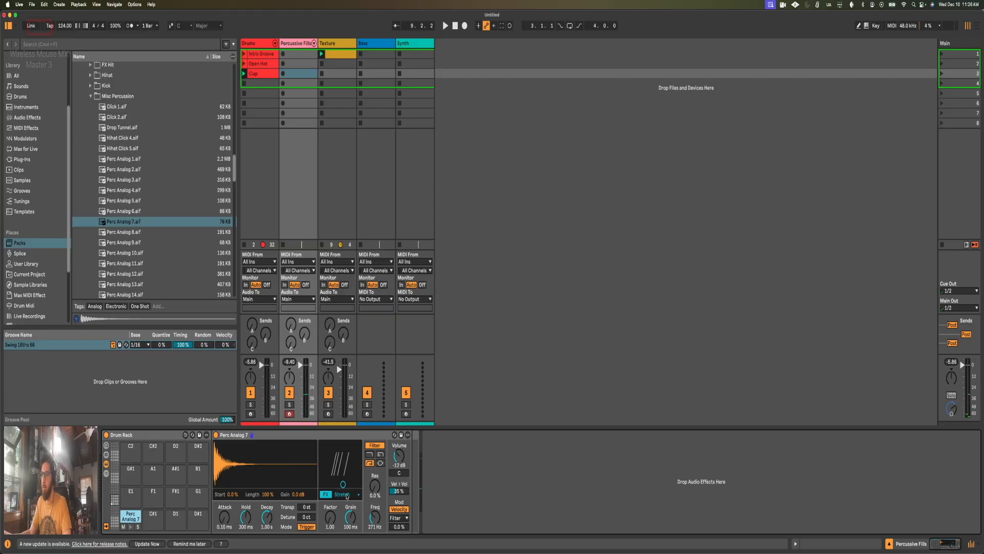
Step: Set the Perc Analog 7 Stretch effect's grain to 157 ms and its factor to 6.06, and audition the pad
drag(351, 518, 351, 515)
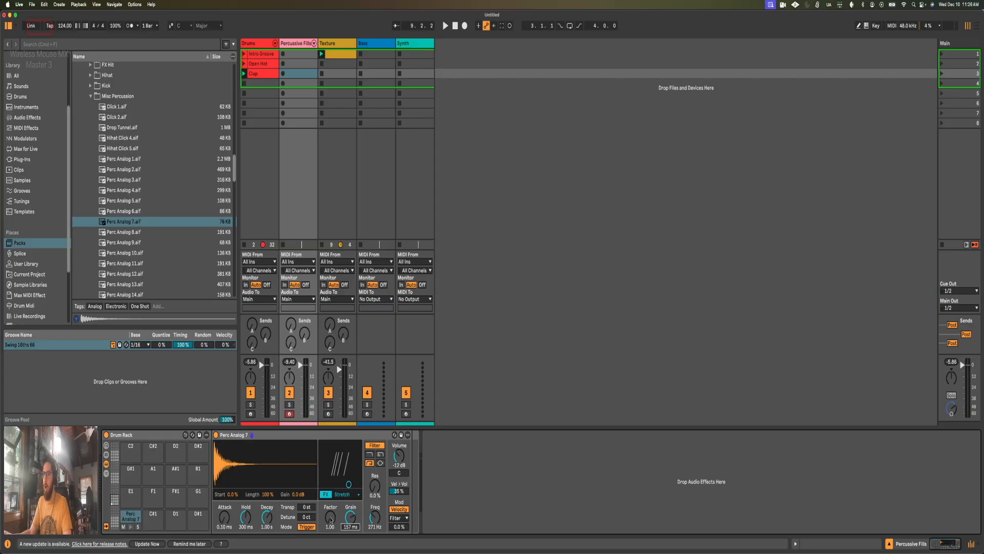
drag(331, 518, 330, 514)
click(130, 527)
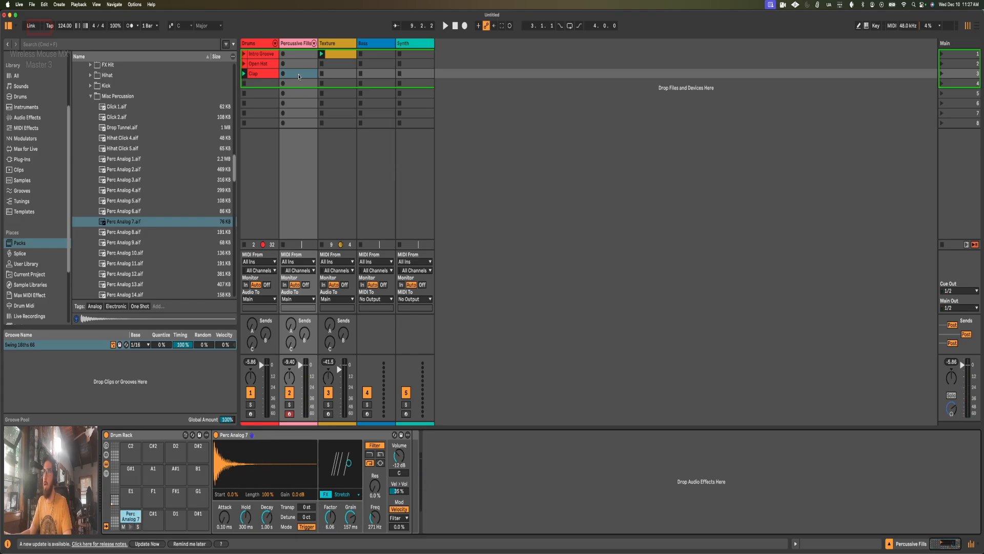
Step: Create a two-bar MIDI clip in the Percussive Fills slot beside Clap, with a Perc Analog 7 note at 1.3.4
double_click(296, 73)
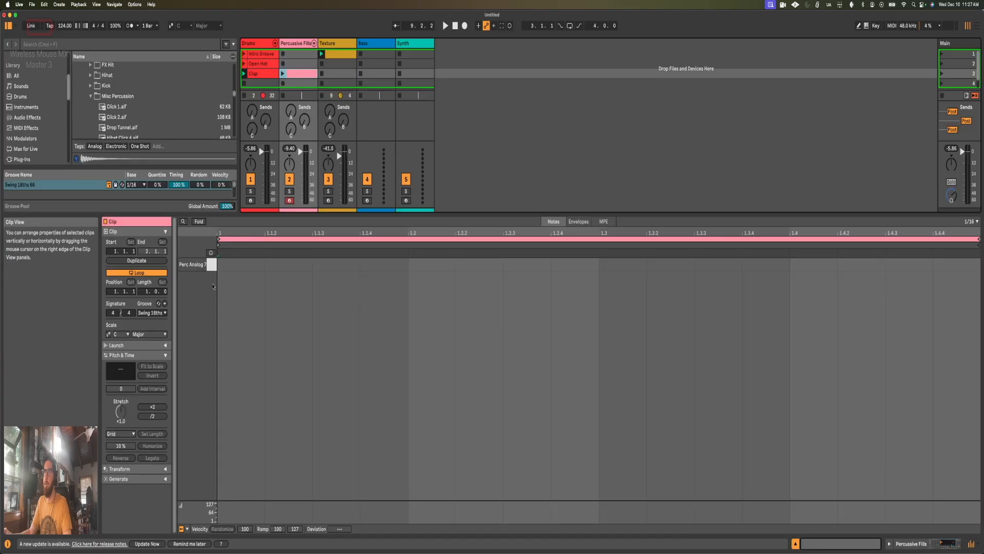
drag(149, 292, 149, 286)
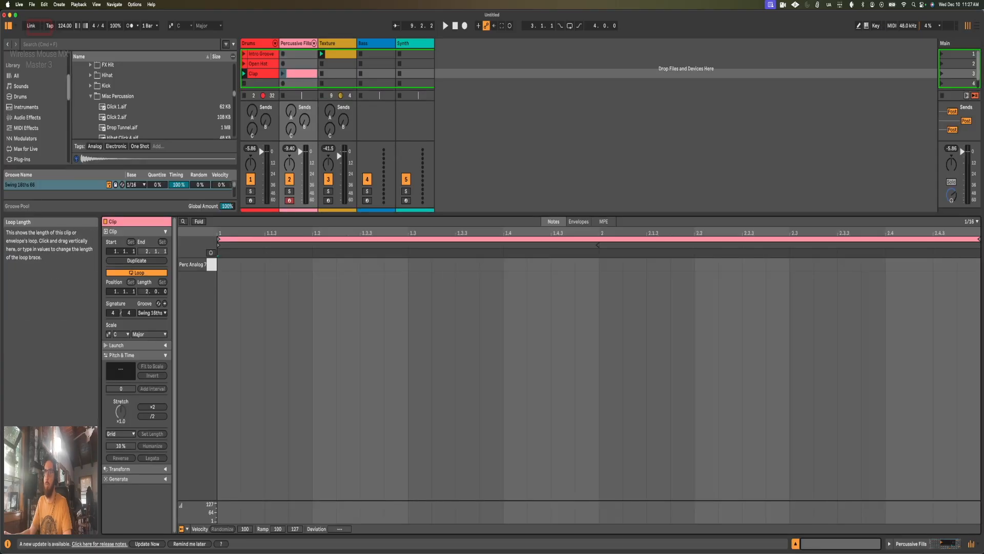
double_click(488, 265)
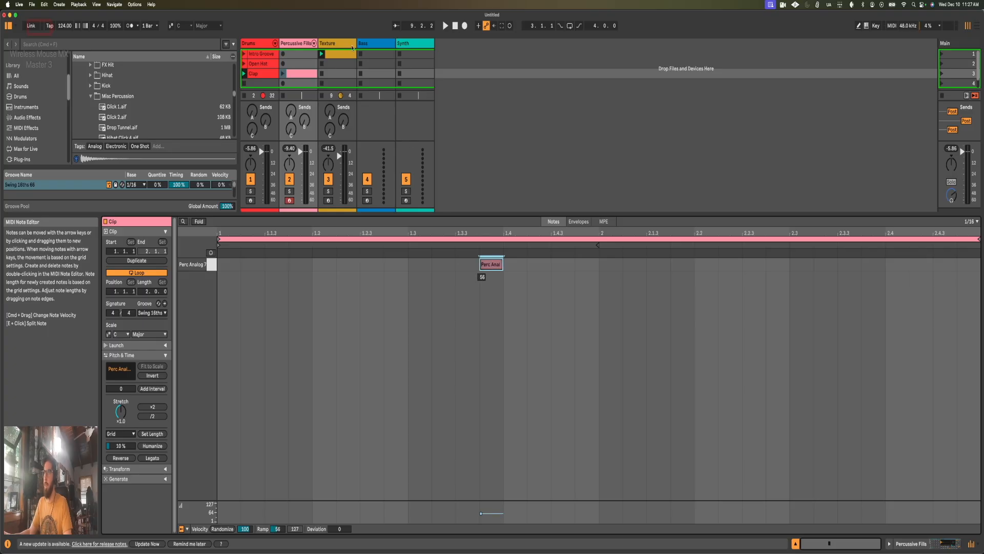
Step: Move the Perc Analog 7 note to 1.4.3 during playback and listen to it with the drums
key(space)
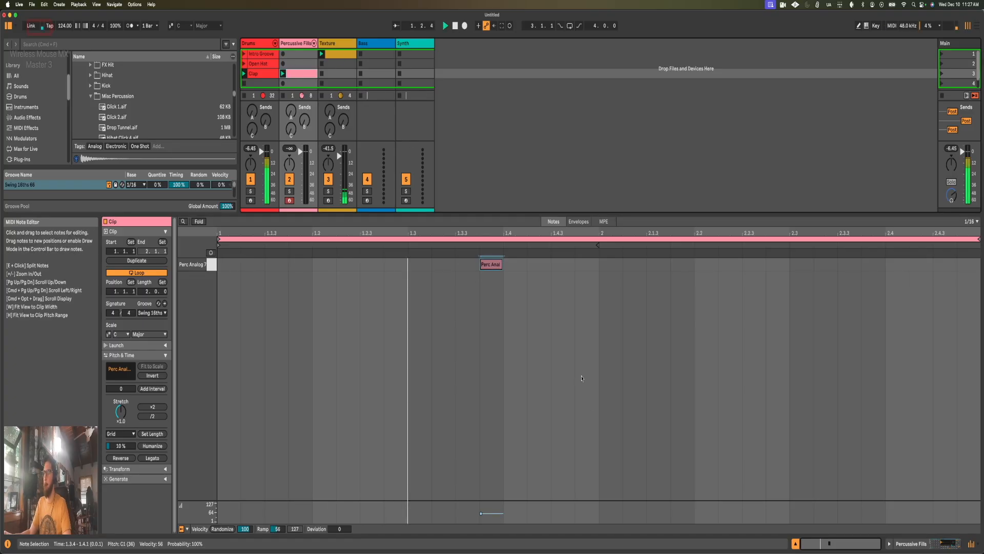
drag(485, 268, 555, 272)
click(600, 306)
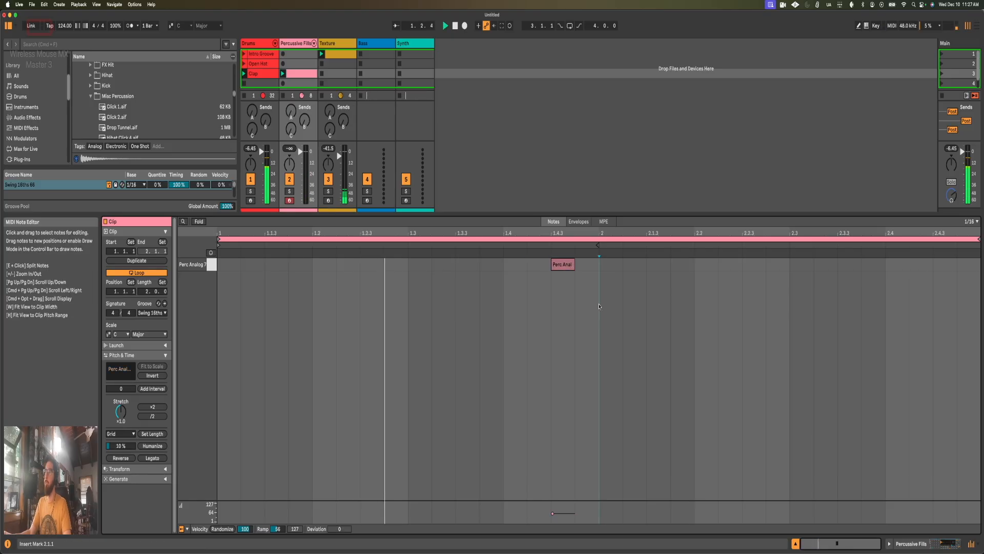
click(563, 265)
key(space)
Step: Set the Percussive Fills clip's loop length to four bars and its end to 5.1.1
click(146, 291)
text(4)
key(Return)
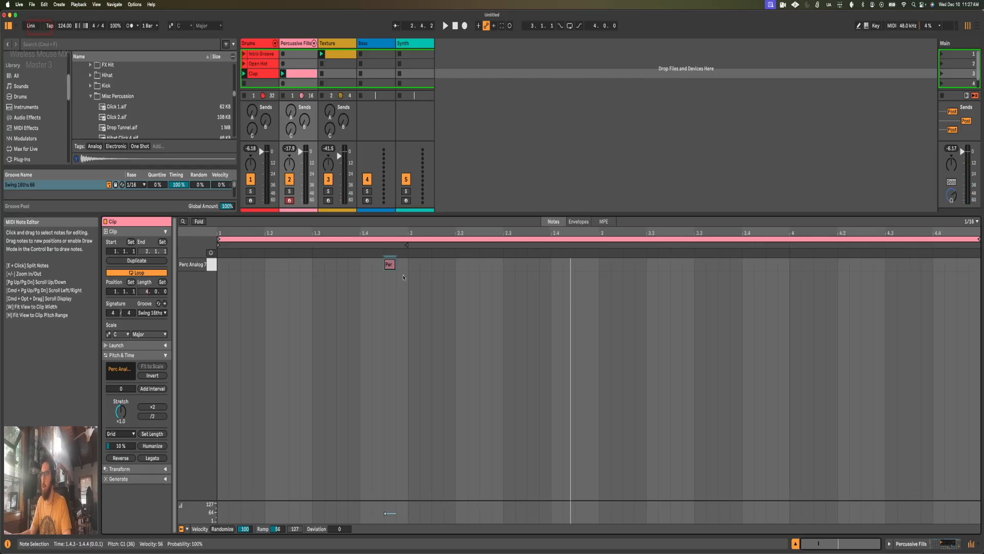
click(380, 265)
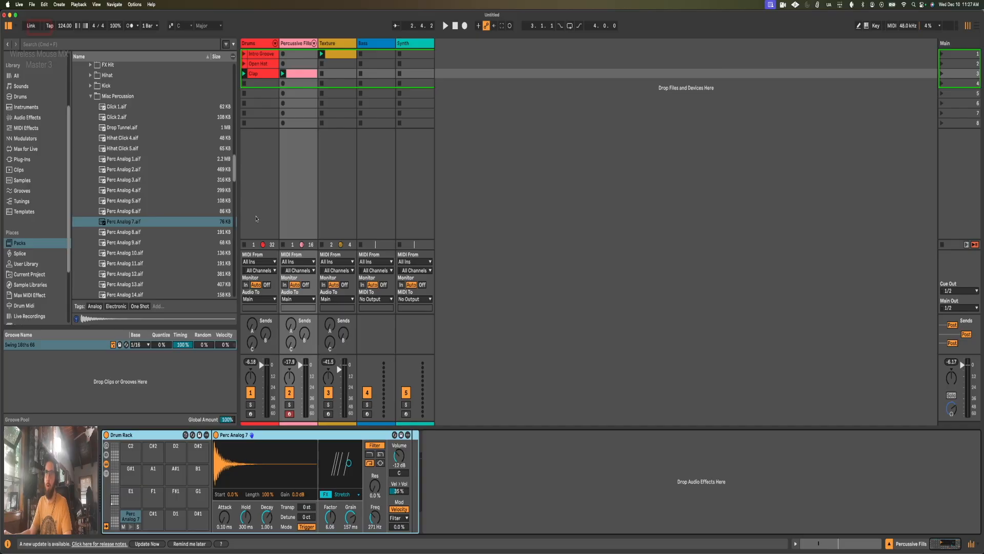
Step: Audition further Misc Percussion samples below Perc Analog 7 for a second fill sound
scroll(150, 200, down, 1)
scroll(150, 200, down, 1)
click(128, 213)
click(128, 244)
scroll(128, 244, down, 5)
click(131, 247)
click(130, 258)
click(131, 268)
scroll(129, 282, down, 1)
click(130, 280)
scroll(137, 198, down, 5)
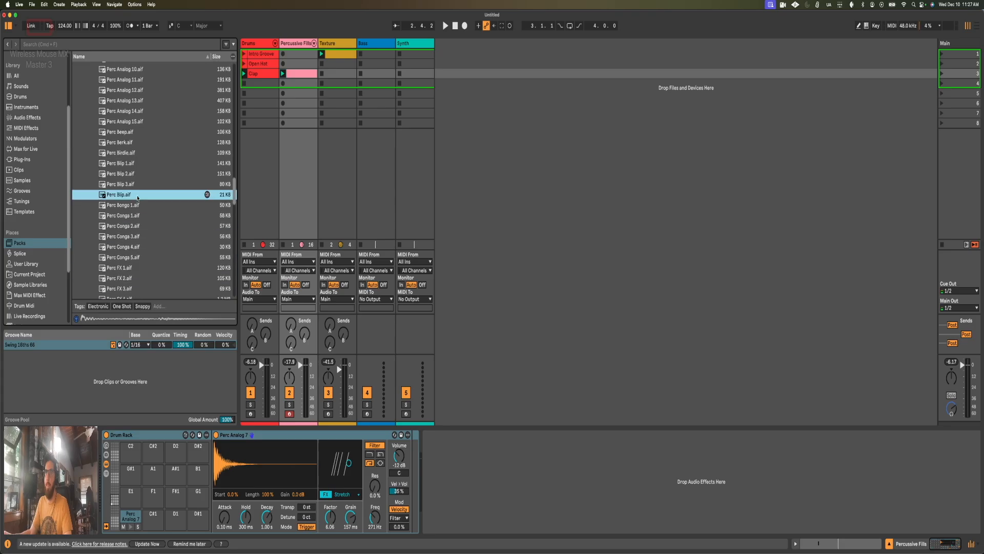
Step: Add Perc Blip.aif to the rack's C#1 pad and convert its Simpler to a Drum Sampler
drag(119, 196, 153, 513)
right_click(258, 435)
click(267, 427)
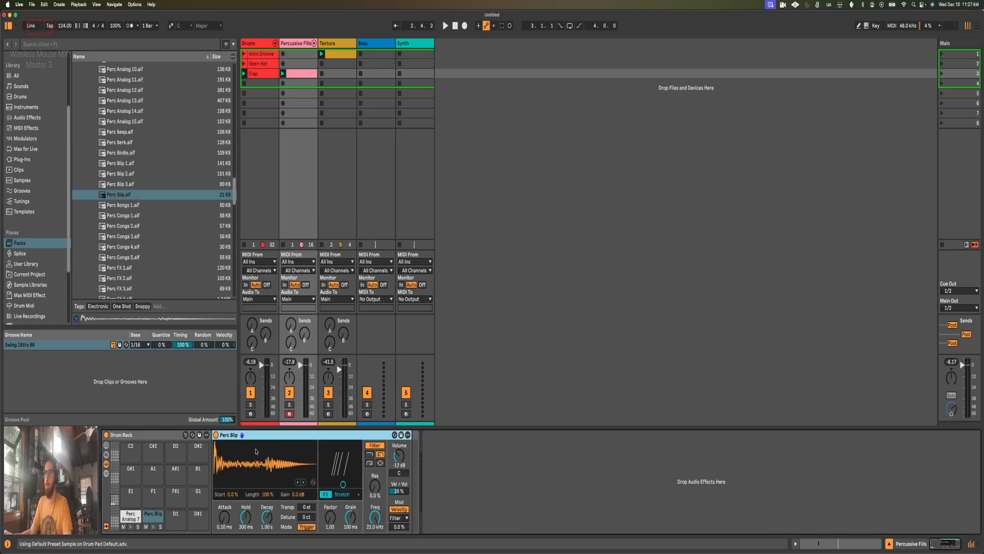
Step: Add a Perc Blip note in the Percussive Fills clip, place it at 2.4.4 with velocity 41, and play it back
key(shift+Tab)
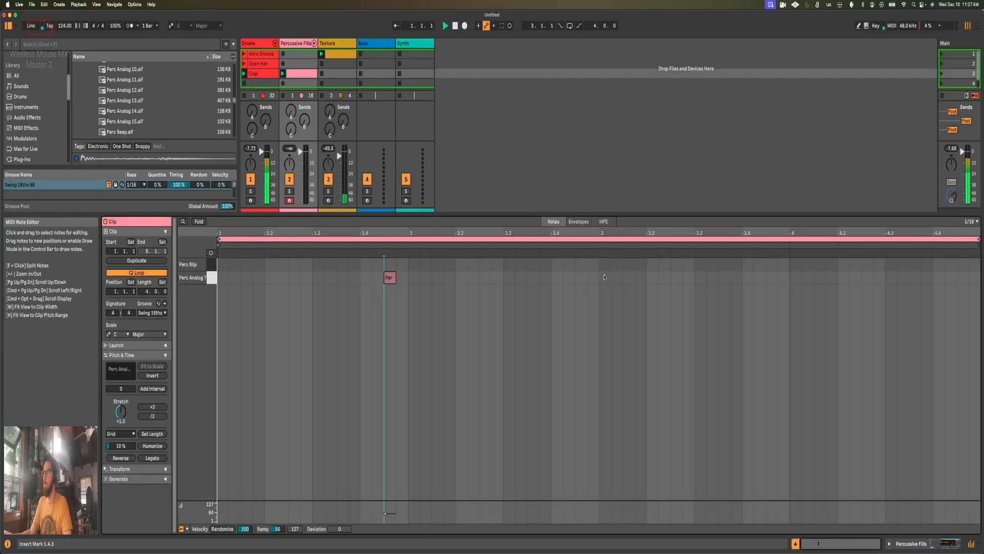
double_click(568, 264)
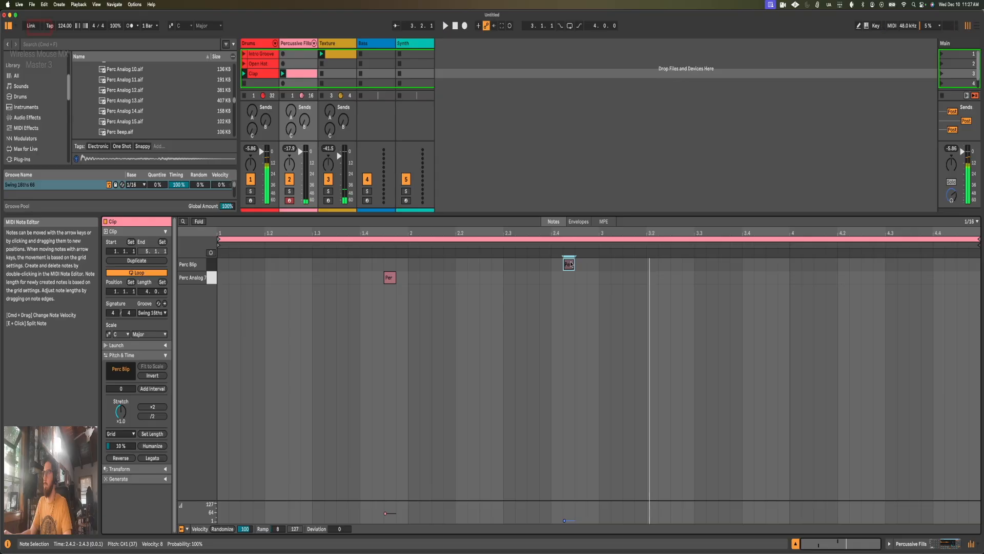
drag(570, 265, 593, 264)
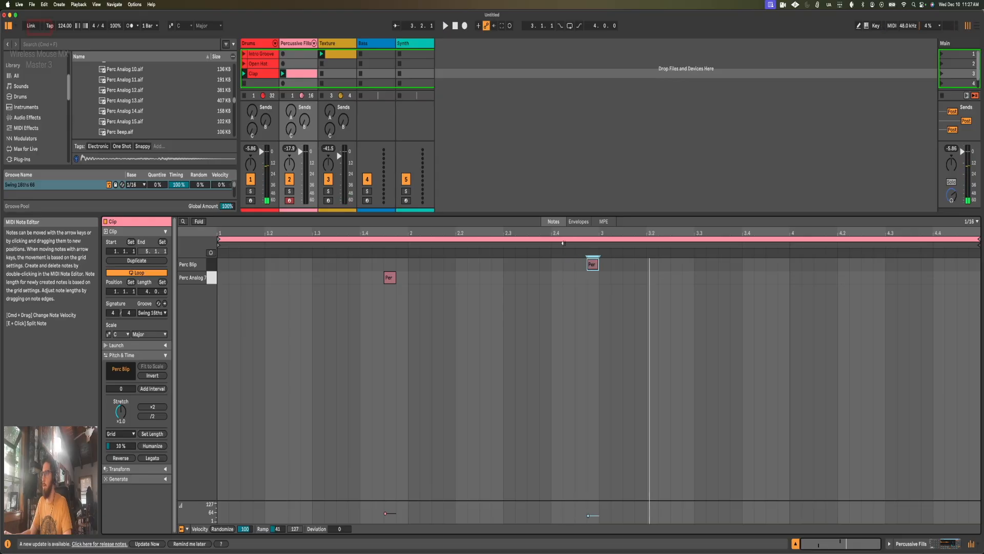
click(480, 277)
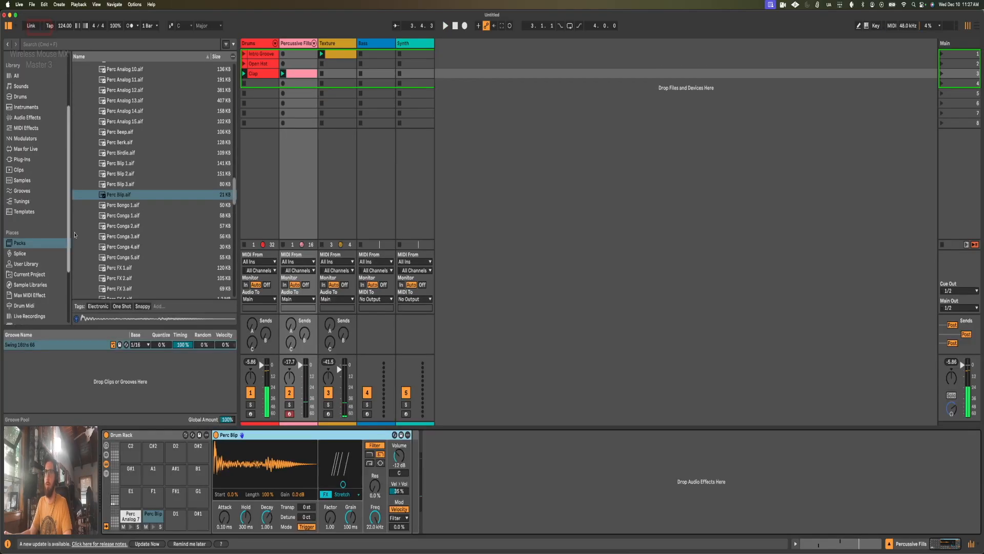
Step: Audition the conga and FX percussion samples and add Perc FX 3.aif to the rack's D1 pad
key(Down)
key(Down)
key(Down)
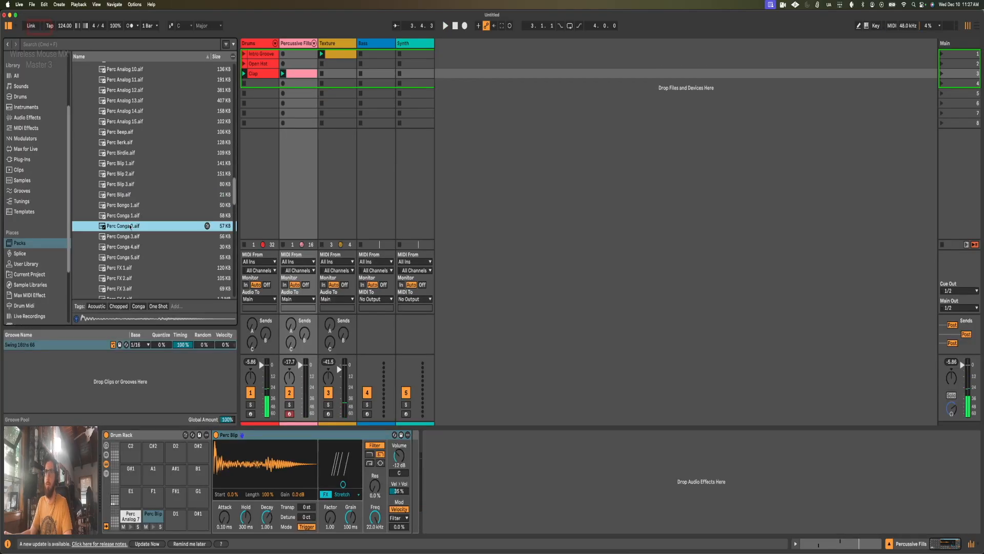
key(Down)
key(Down)
key(Down)
key(Down)
scroll(132, 254, down, 3)
key(Down)
key(Down)
scroll(135, 242, down, 1)
scroll(131, 236, down, 1)
drag(119, 227, 176, 516)
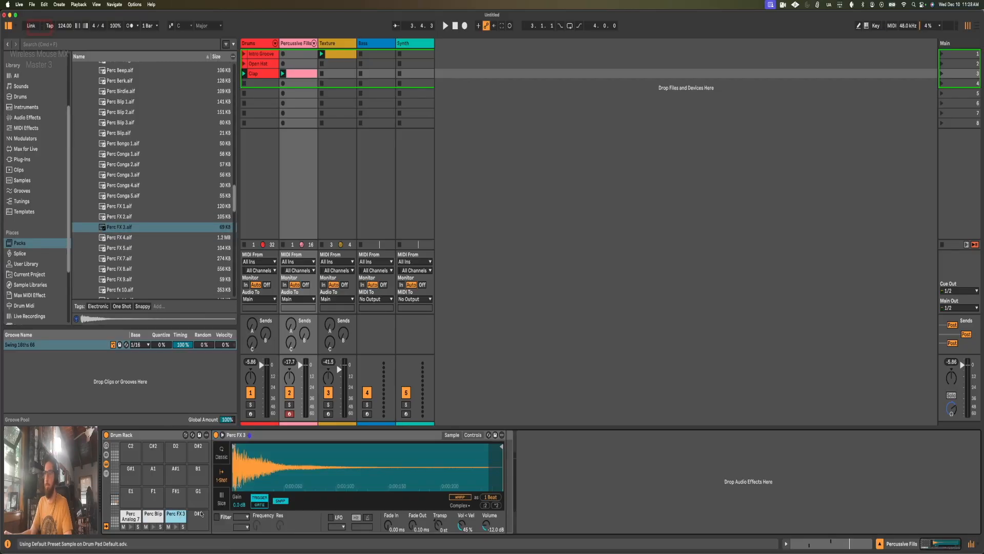
Step: Convert the Perc FX 3 Simpler to a Drum Sampler, setting its filter frequency to 1.00 kHz and transposition to -1 st
right_click(351, 440)
click(372, 431)
drag(374, 520, 373, 543)
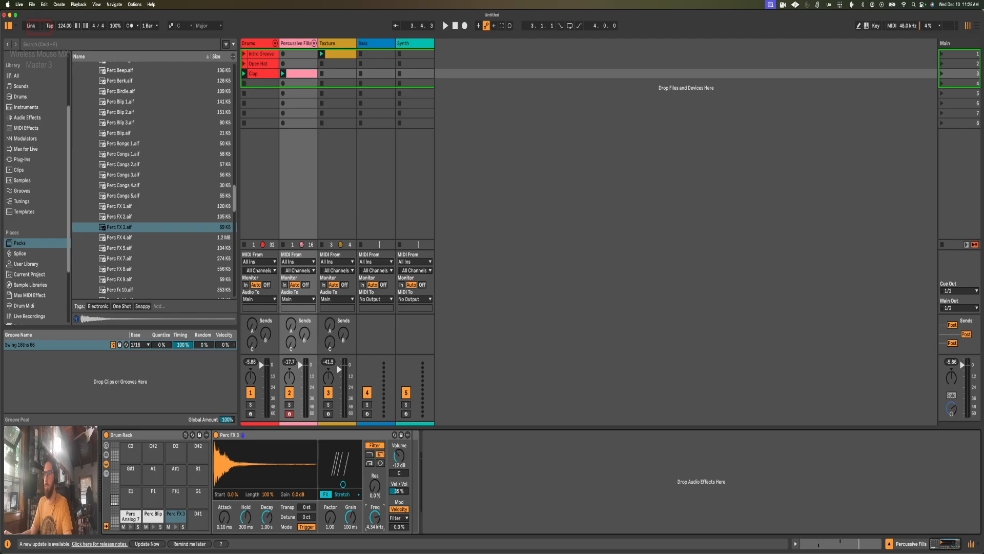
click(175, 526)
click(175, 527)
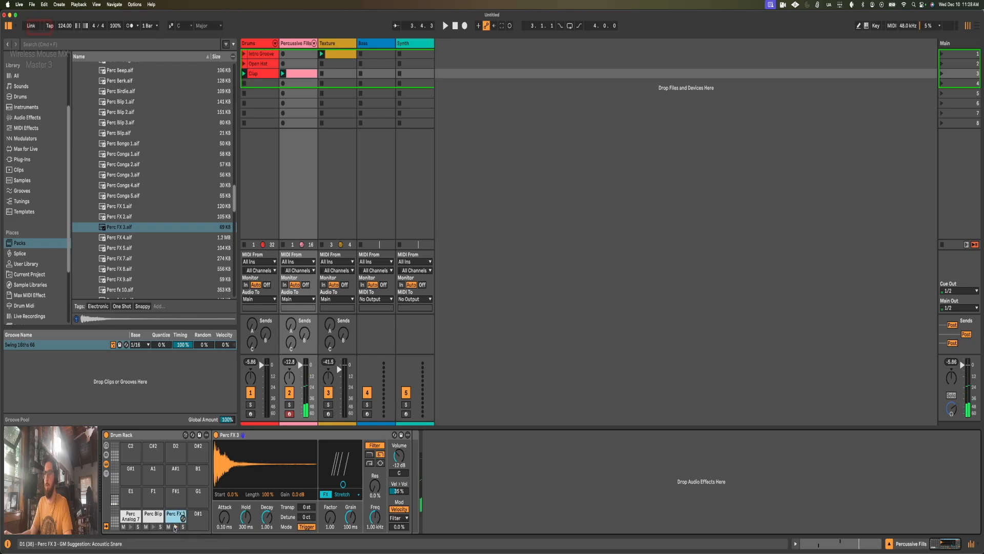
drag(311, 507, 311, 509)
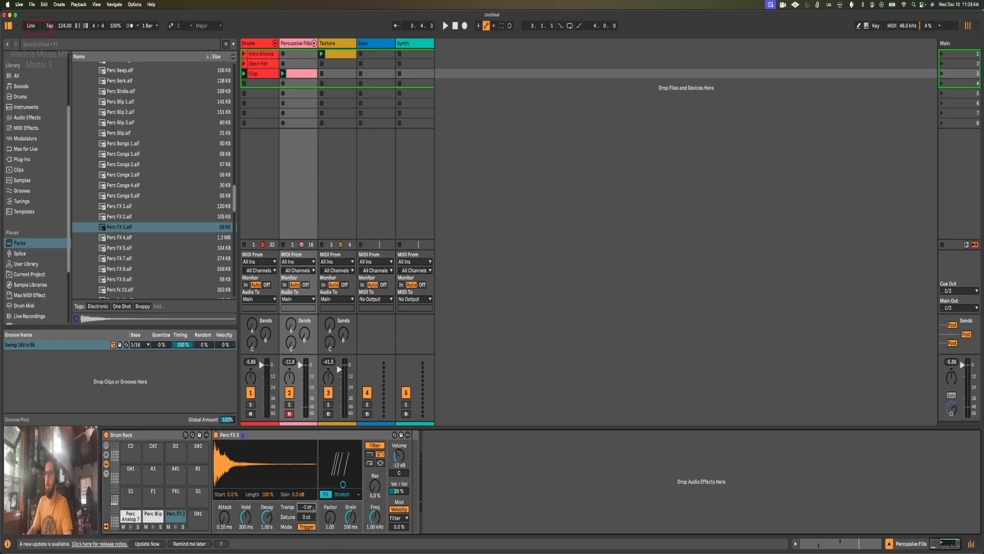
click(178, 526)
Step: Add two Perc FX 3 notes at 3.3.1 and 3.3.3 in the Percussive Fills clip and play it back
click(841, 543)
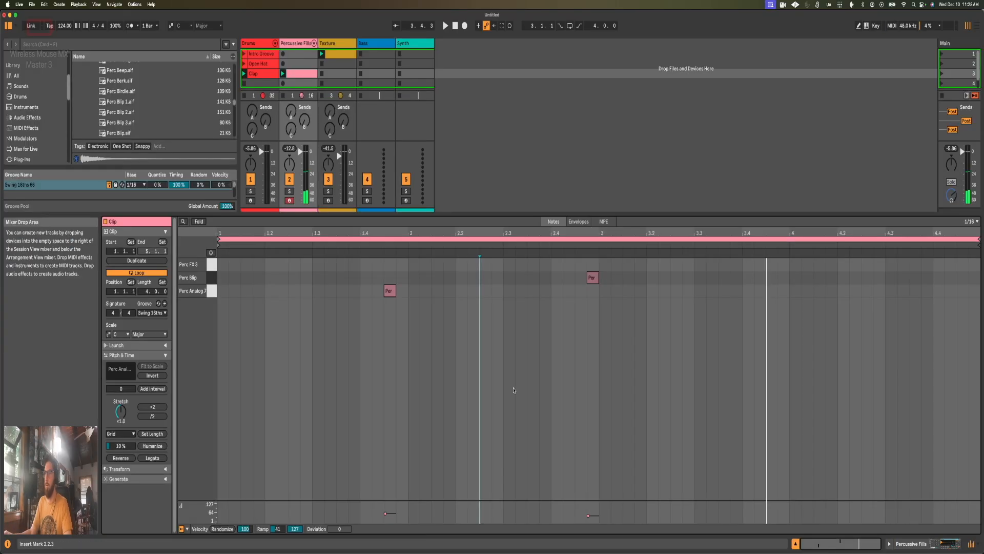
double_click(703, 266)
double_click(728, 265)
key(space)
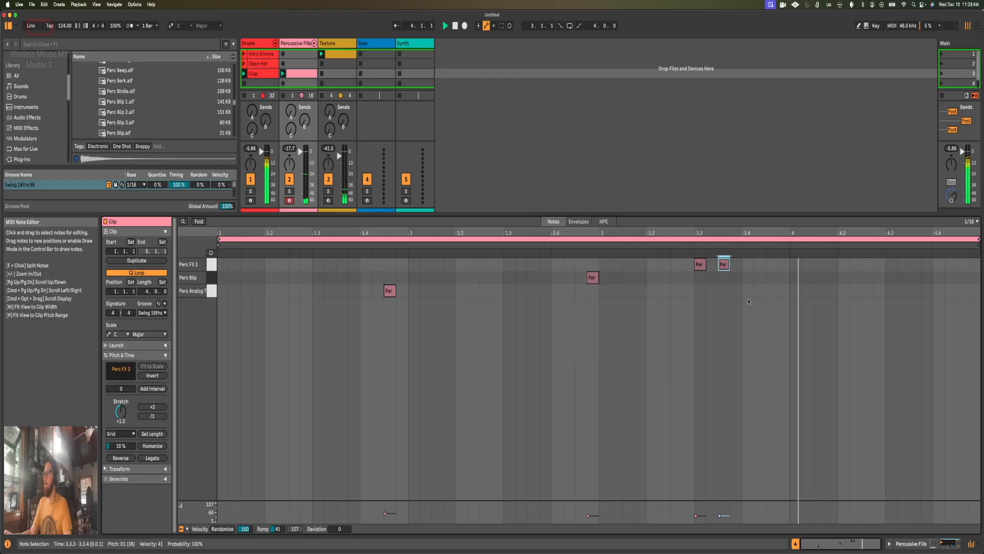
Step: Audition the conga samples, add Perc Conga 3.aif to the rack's D#1 pad, and place its note at 3.4.2 in the clip
key(shift+Tab)
click(131, 164)
click(131, 174)
click(131, 185)
drag(124, 176, 201, 521)
key(shift+Tab)
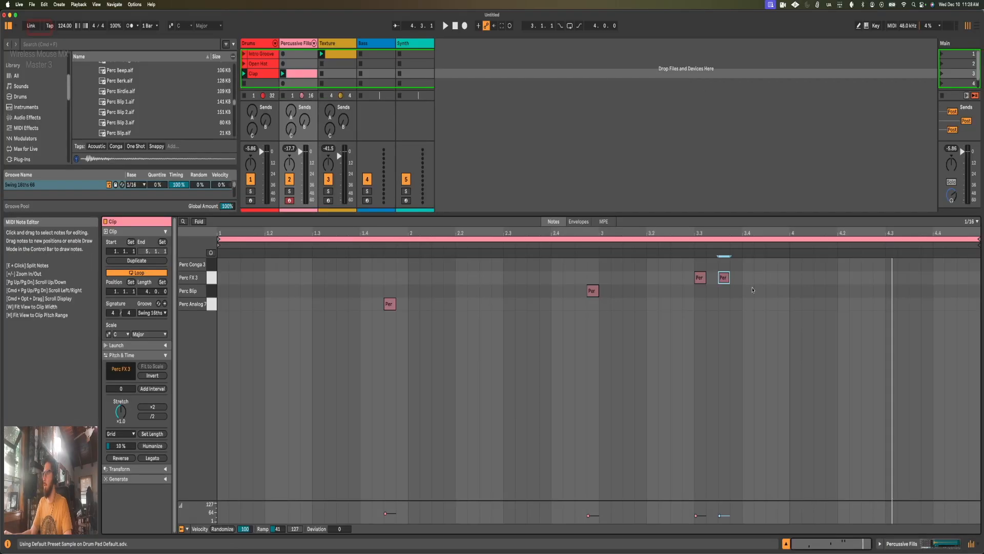
double_click(761, 292)
drag(761, 292, 760, 265)
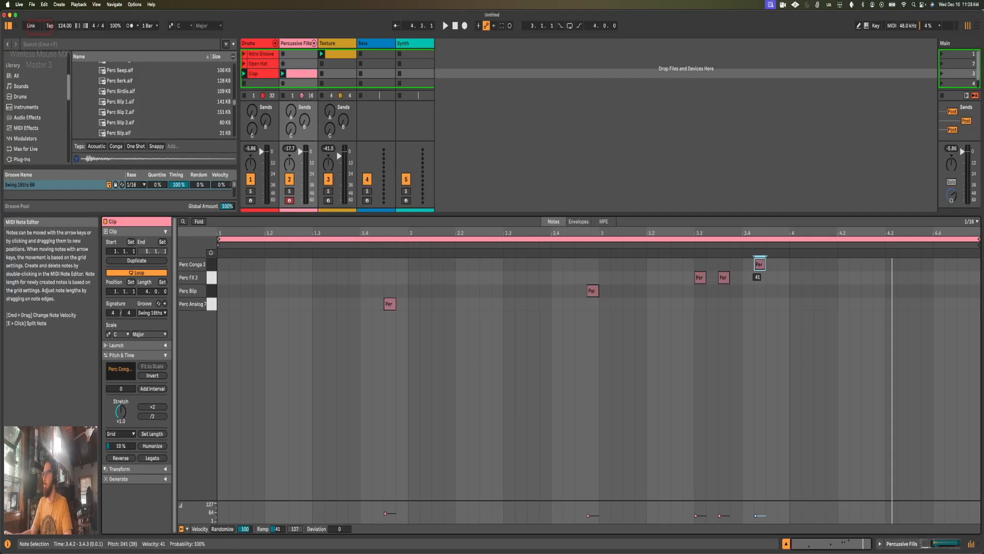
Step: Convert the Perc Conga 3 Simpler to a Drum Sampler and play back the Percussive Fills clip
key(shift+Tab)
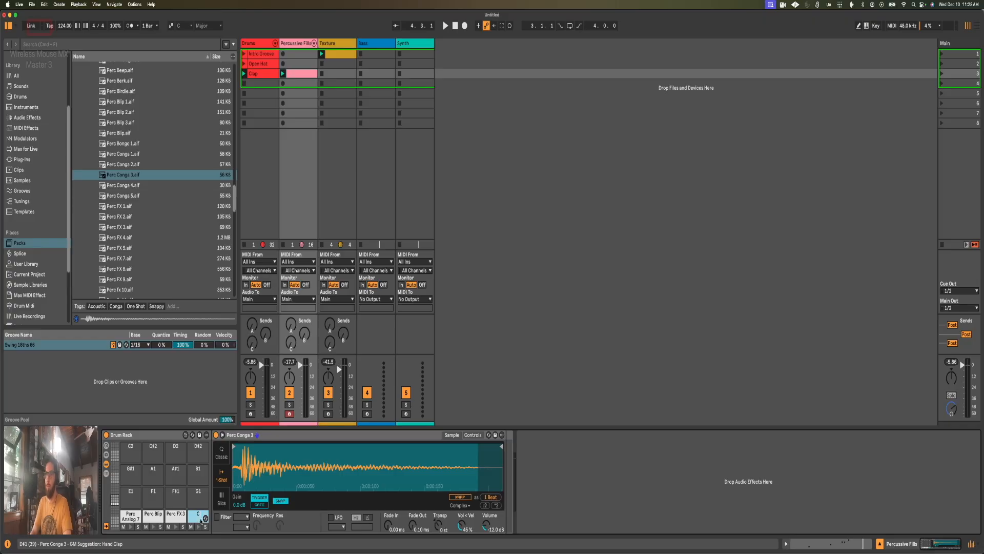
right_click(261, 434)
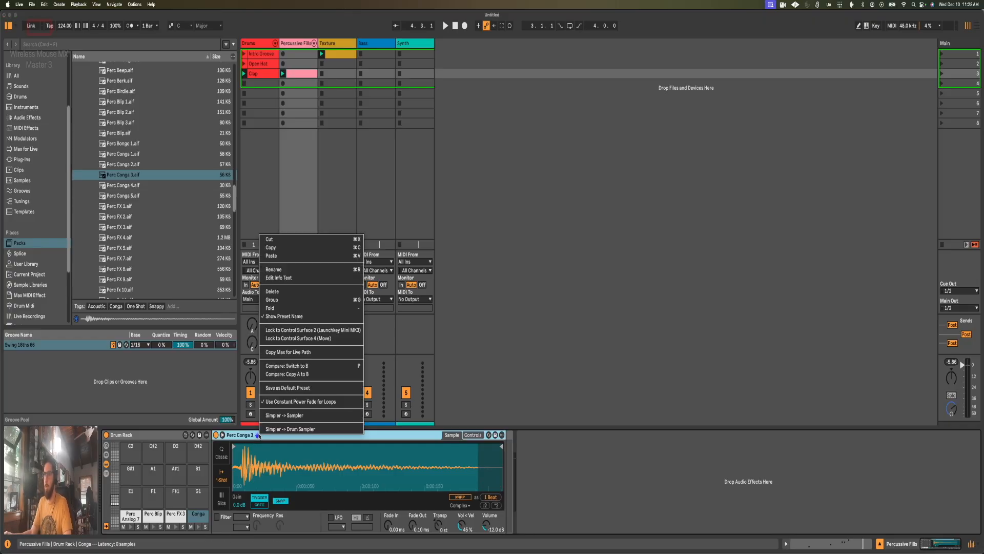
click(272, 429)
key(space)
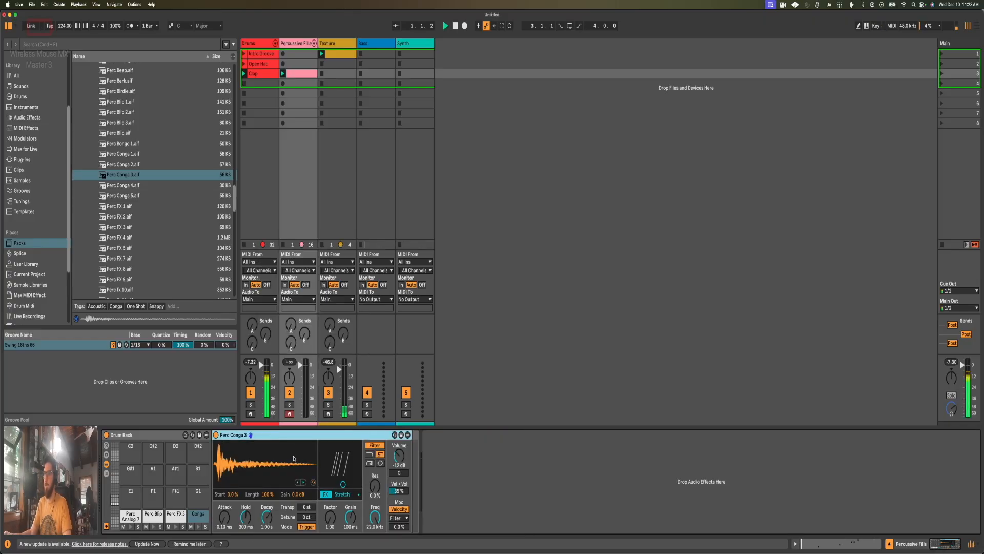
key(shift+Tab)
click(840, 334)
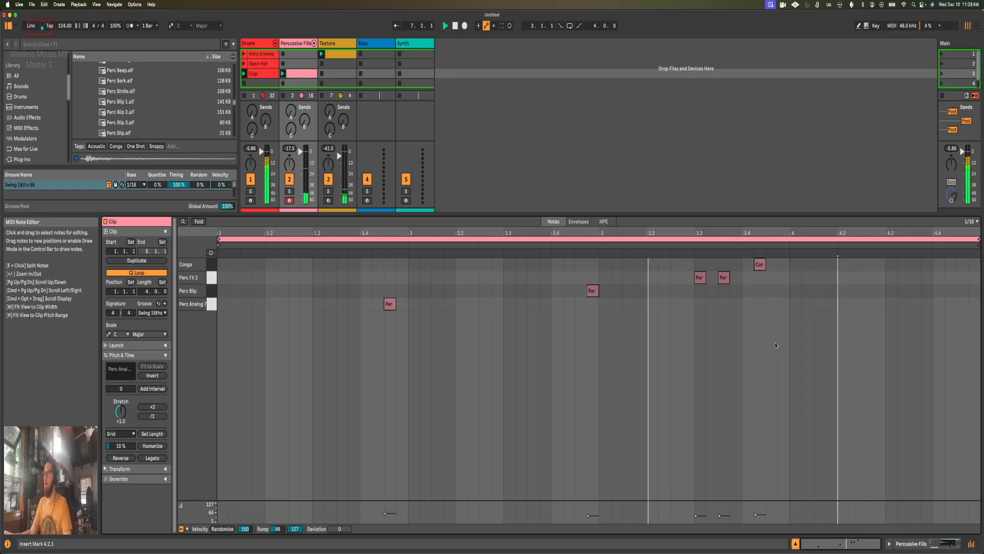
Step: Set the Stretch Grain of Perc Analog 7 to 65.4 ms and play the clip back
key(shift+Tab)
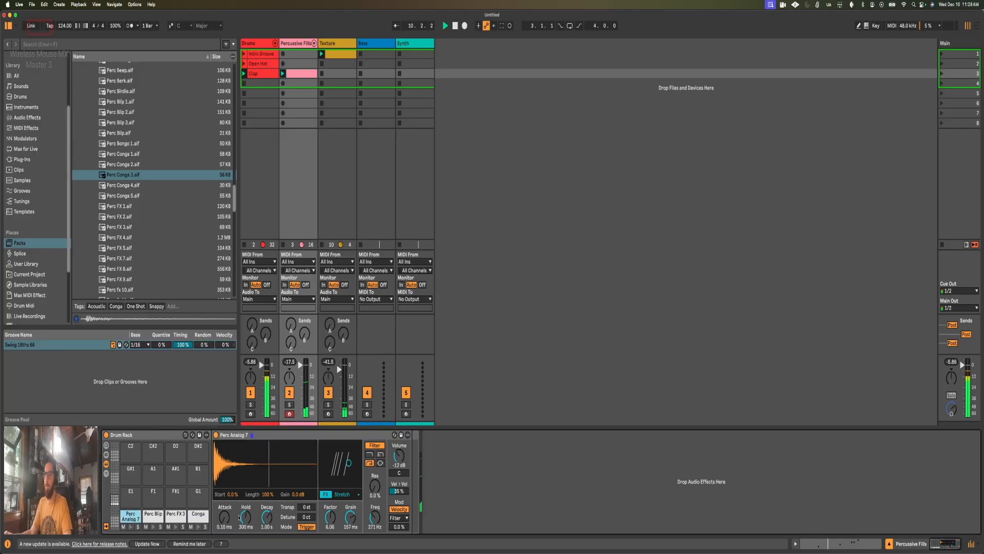
drag(349, 520, 350, 526)
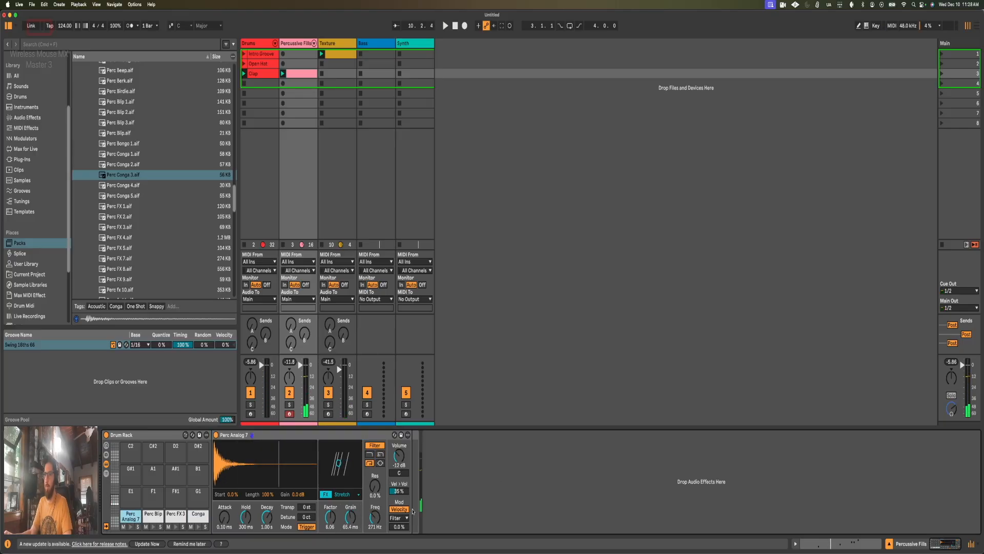
key(space)
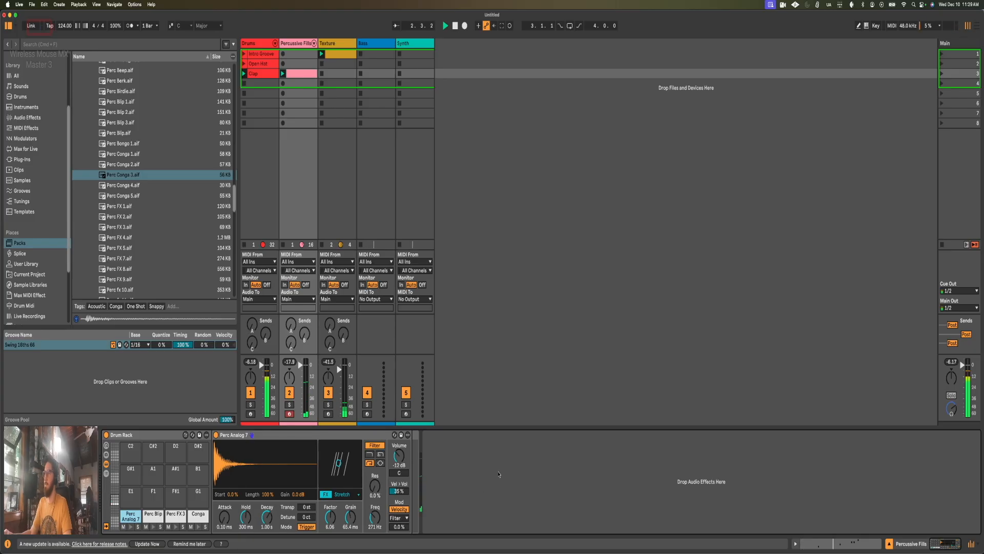
key(shift+Tab)
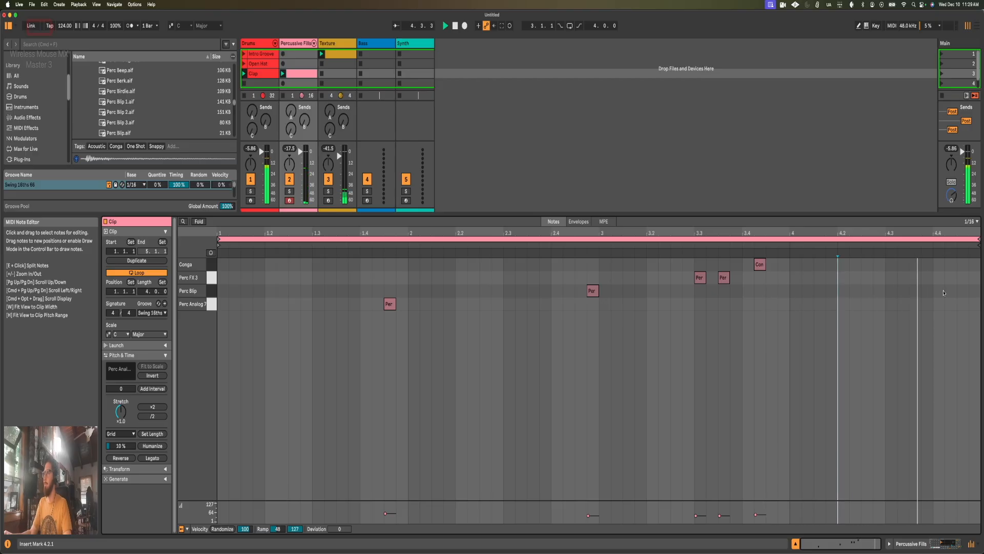
Step: Audition the remaining Perc FX samples and add Perc glitch.aif to the rack's E1 pad
key(shift+Tab)
click(156, 256)
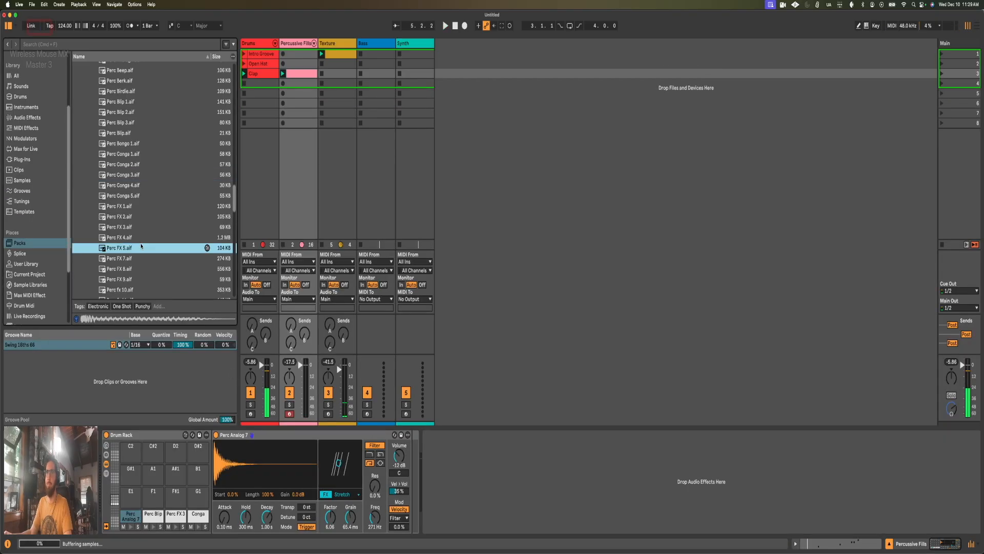
scroll(149, 231, down, 2)
click(140, 260)
click(139, 271)
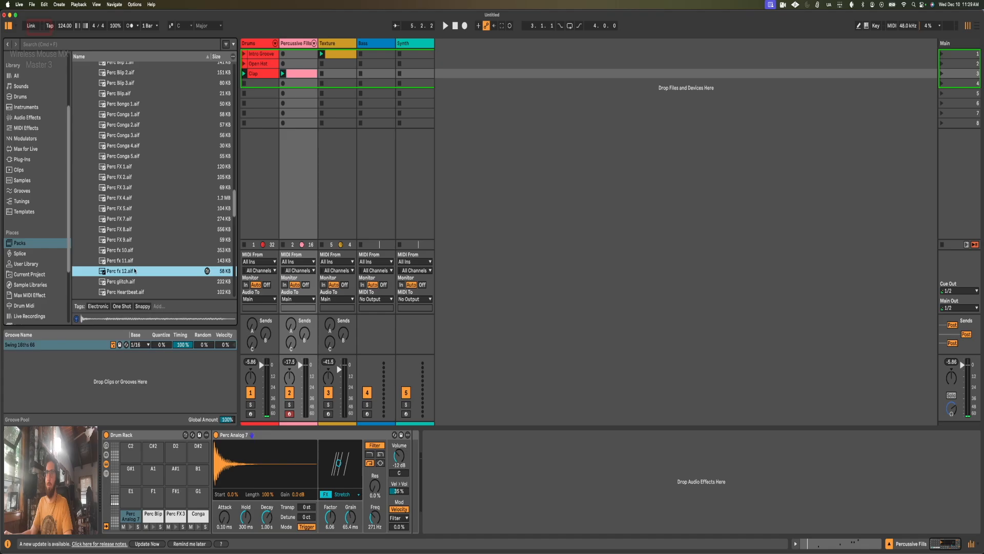
scroll(139, 271, down, 1)
click(138, 262)
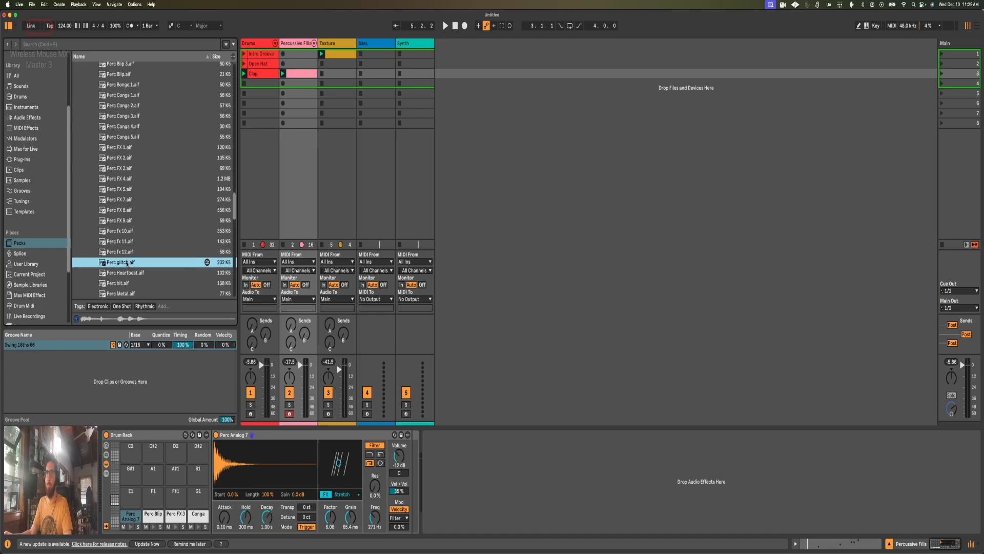
drag(138, 514, 131, 495)
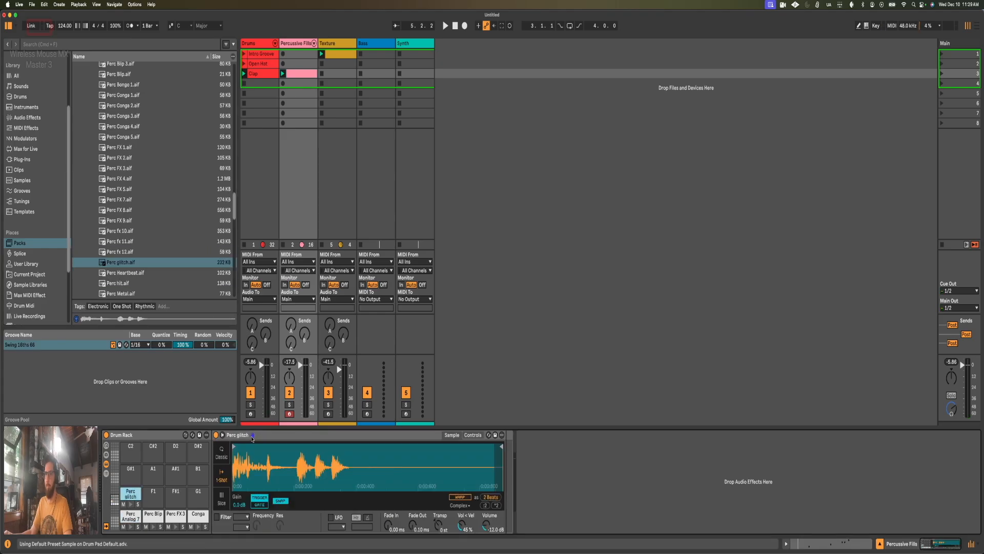
Step: Convert the Perc glitch Simpler to a Drum Sampler and trim the sample to Start 23 % and Length 6.2 %
right_click(259, 436)
click(274, 424)
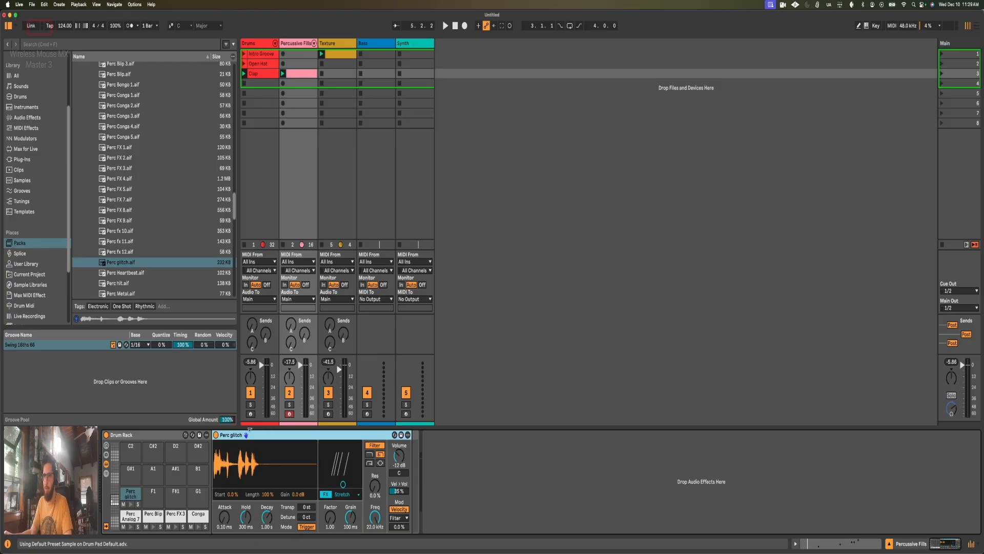
drag(231, 496, 232, 485)
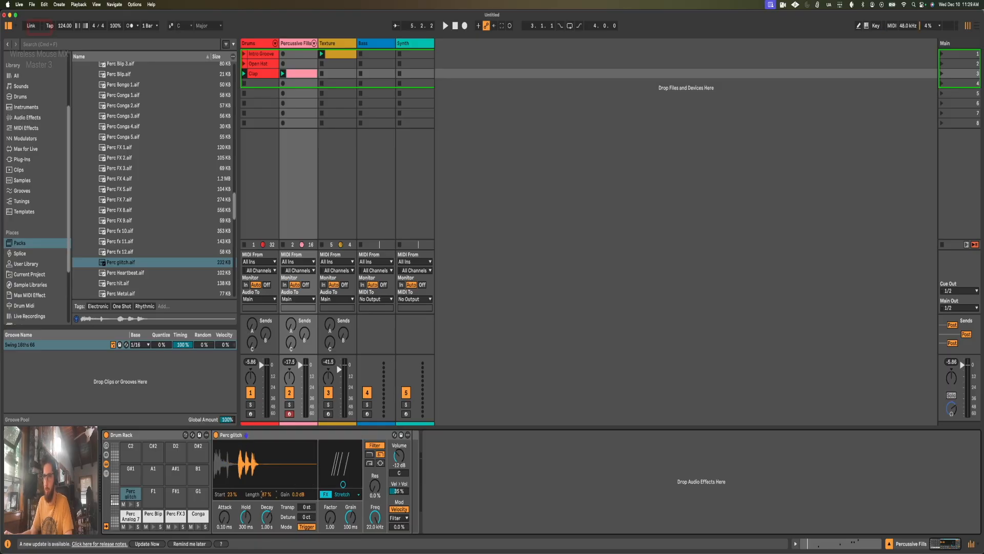
drag(262, 494, 262, 494)
click(130, 504)
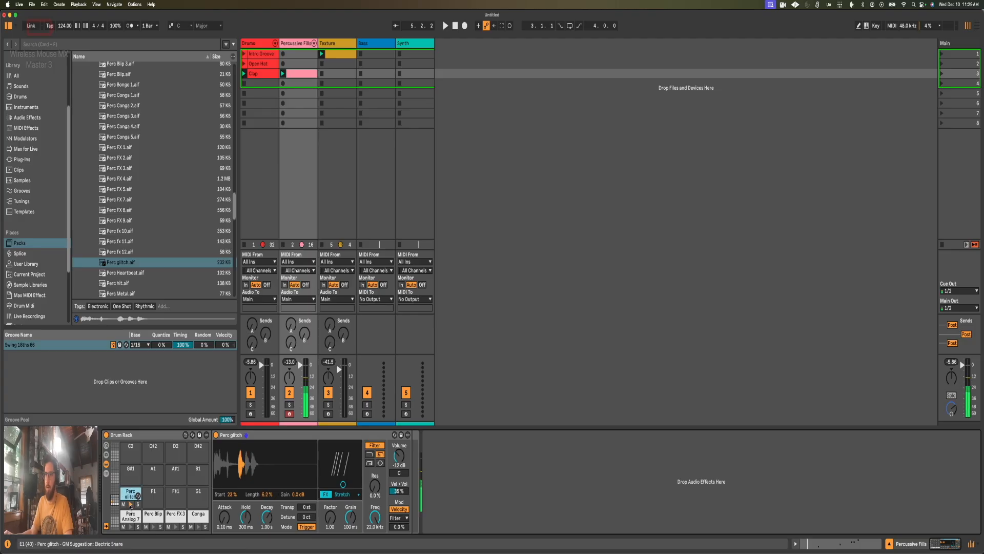
Step: Add two consecutive Perc glitch notes at 4.4.3 and 4.4.4 in the Percussive Fills clip
key(shift+Tab)
click(962, 266)
double_click(964, 265)
double_click(973, 265)
click(966, 264)
click(974, 265)
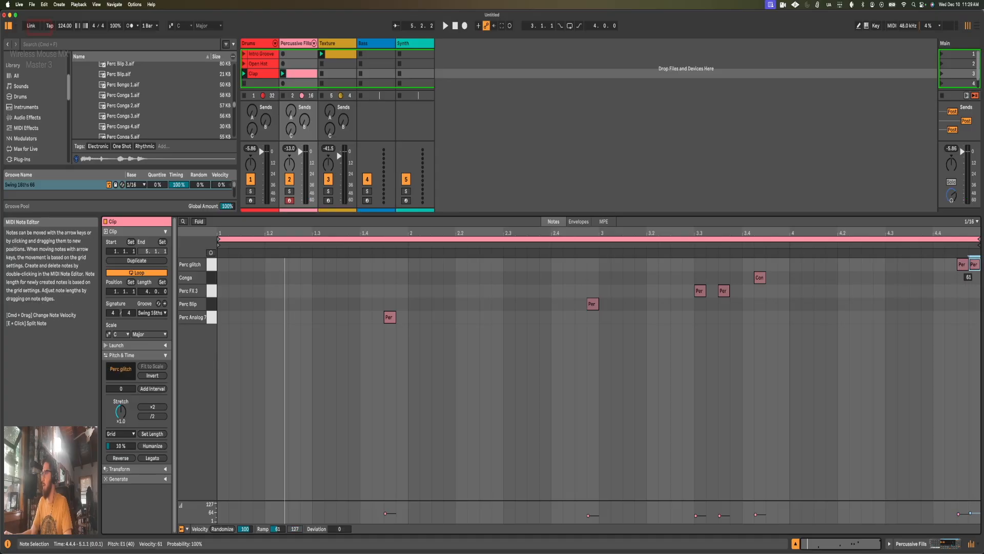
Step: Play back the clip and move both Perc glitch notes one beat earlier, to 4.3.3 and 4.3.4
key(space)
click(766, 358)
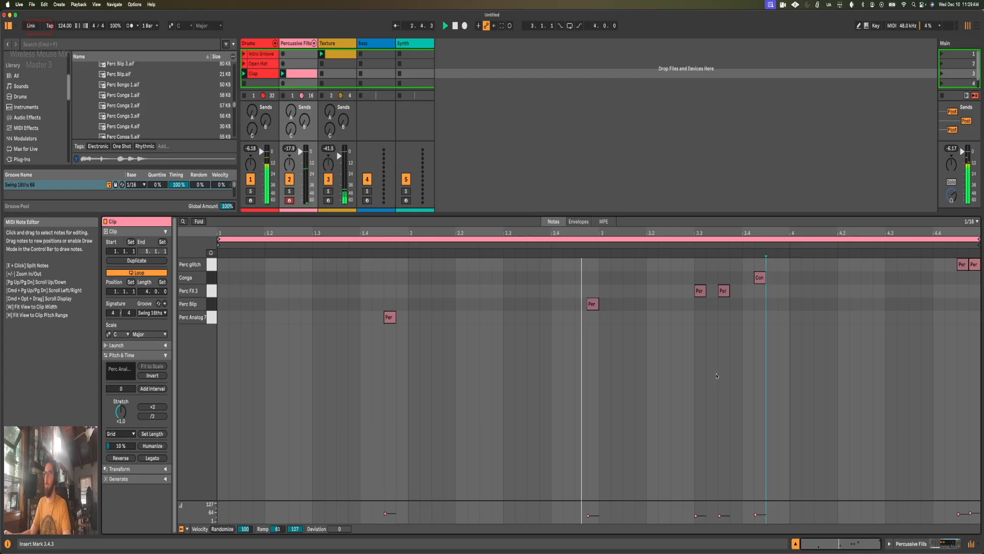
click(720, 377)
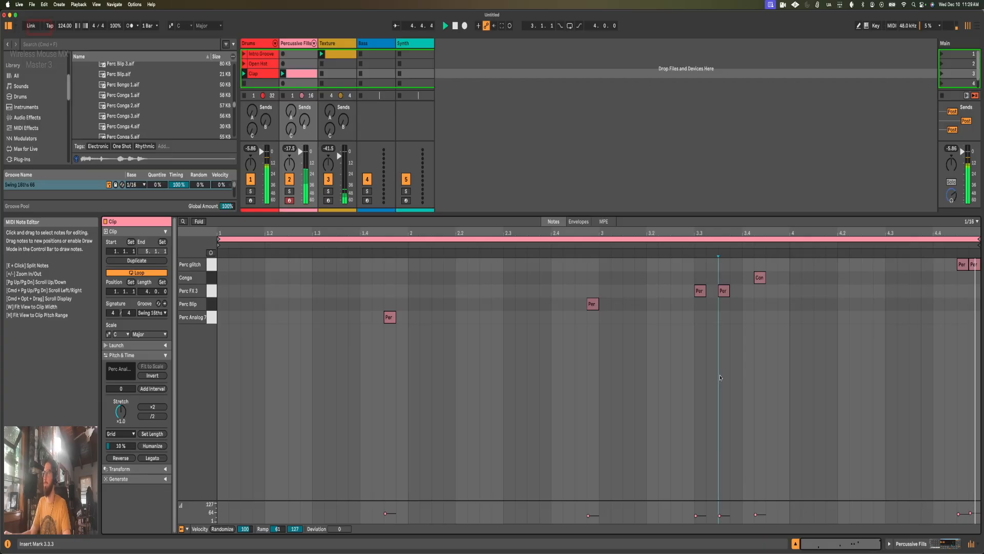
mouse_move(958, 281)
mouse_down()
mouse_move(976, 265)
mouse_move(913, 266)
mouse_up()
click(933, 333)
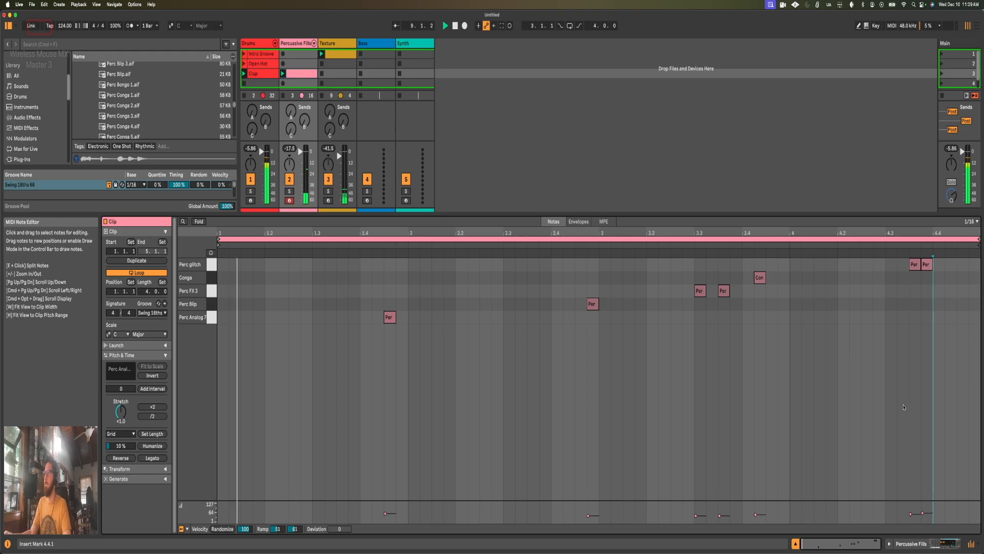
Step: Set Perc glitch's transposition to 5 st and its filter frequency to 6.95 kHz while the clip plays
key(shift+Tab)
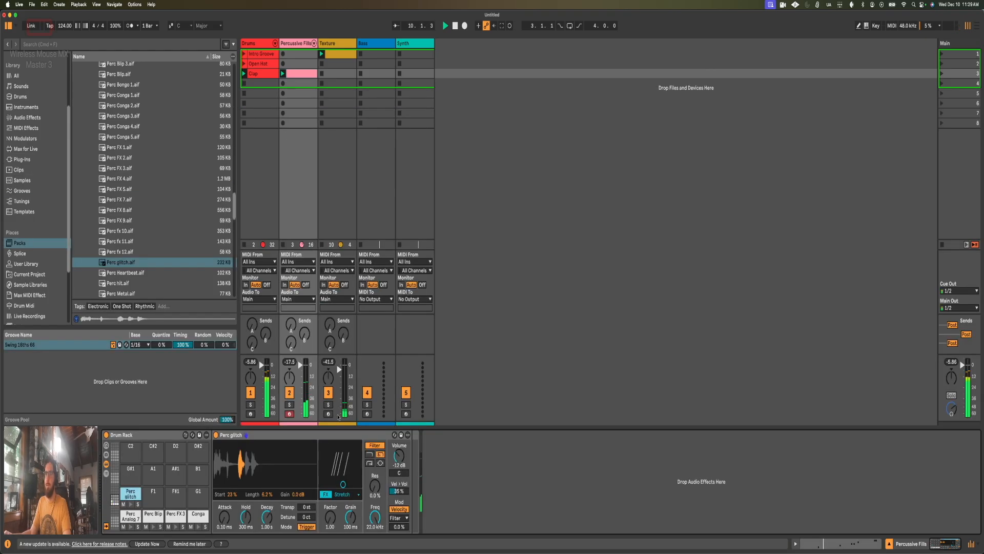
drag(307, 507, 307, 500)
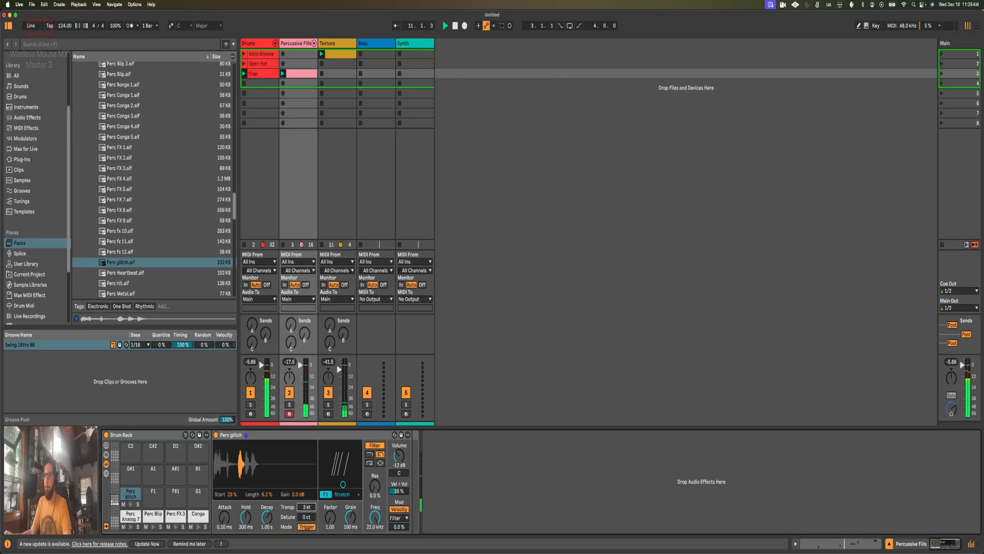
key(shift+Tab)
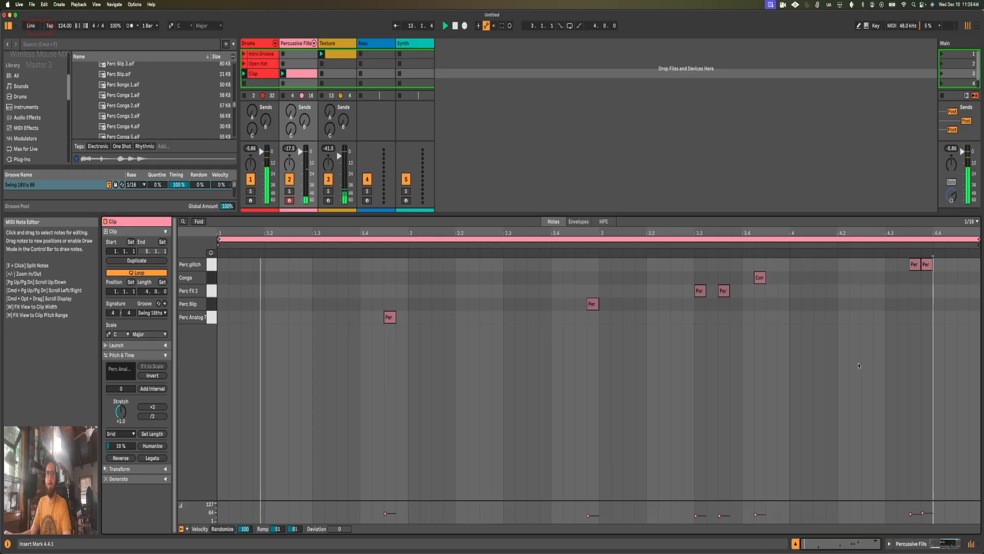
key(shift+Tab)
drag(375, 517, 376, 522)
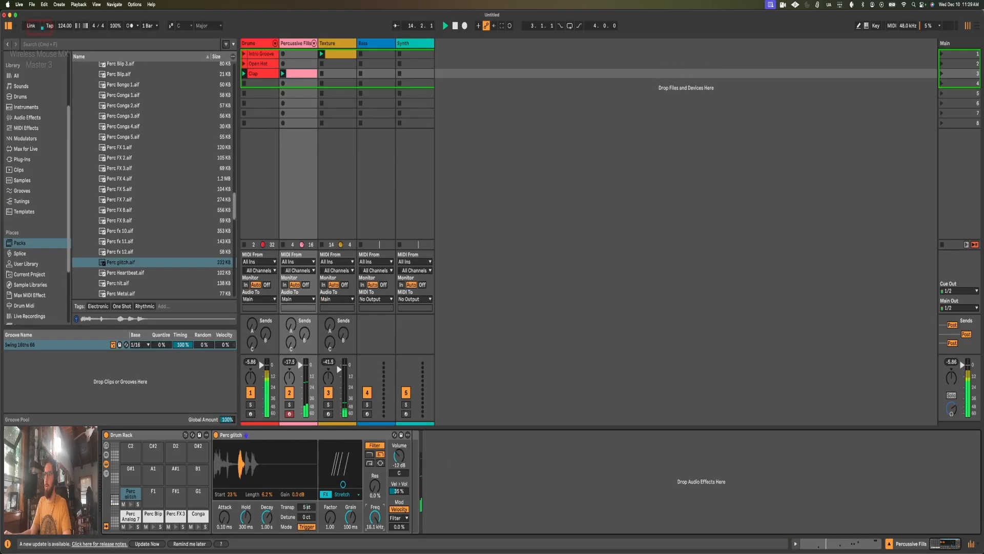
key(shift+Tab)
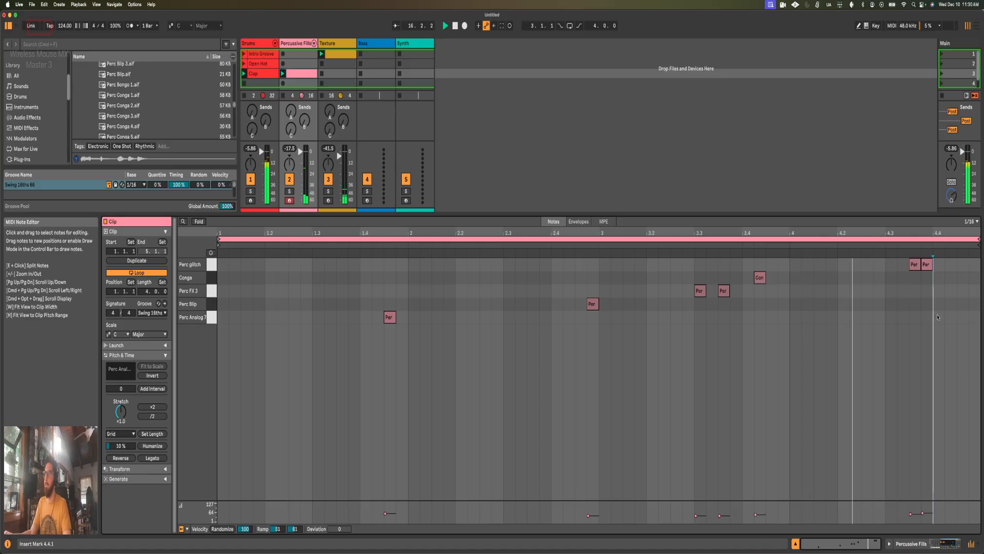
Step: Open the Drums track's Clap clip and select the Perc Analog 4 notes in its last bar
key(shift+Tab)
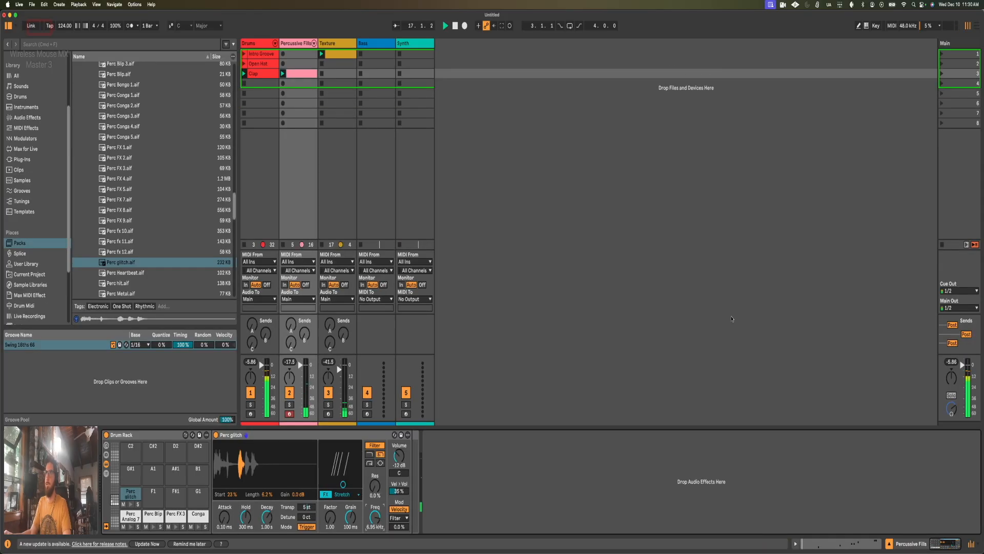
click(260, 73)
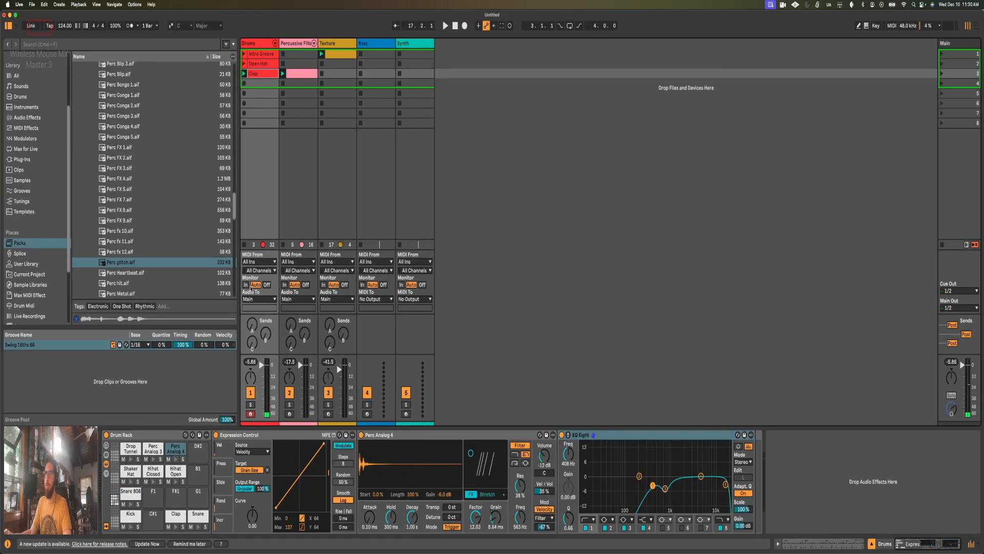
key(shift+Tab)
drag(881, 258, 980, 267)
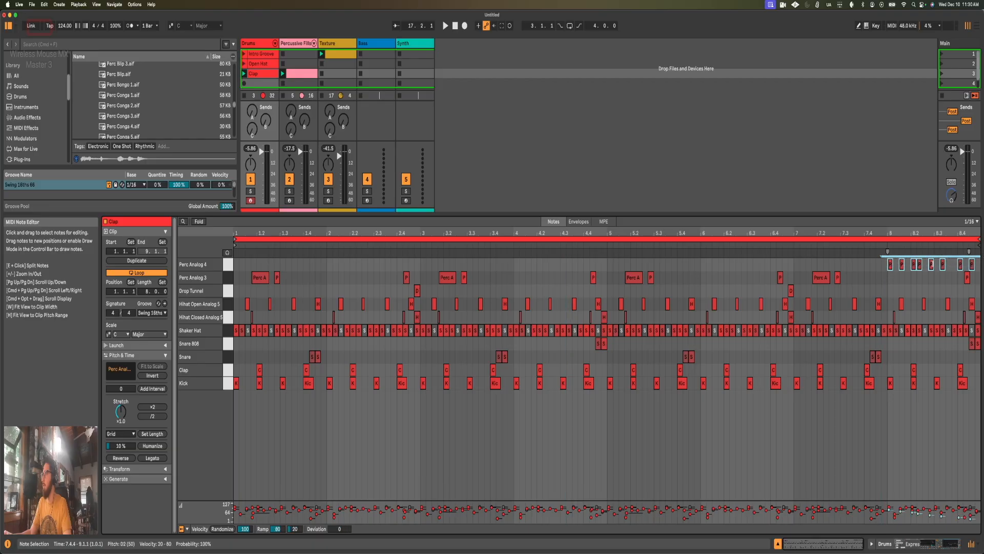
Step: Set Perc Analog 4's transposition to 2 st, auditioning the pad and playing back the Clap clip
key(shift+Tab)
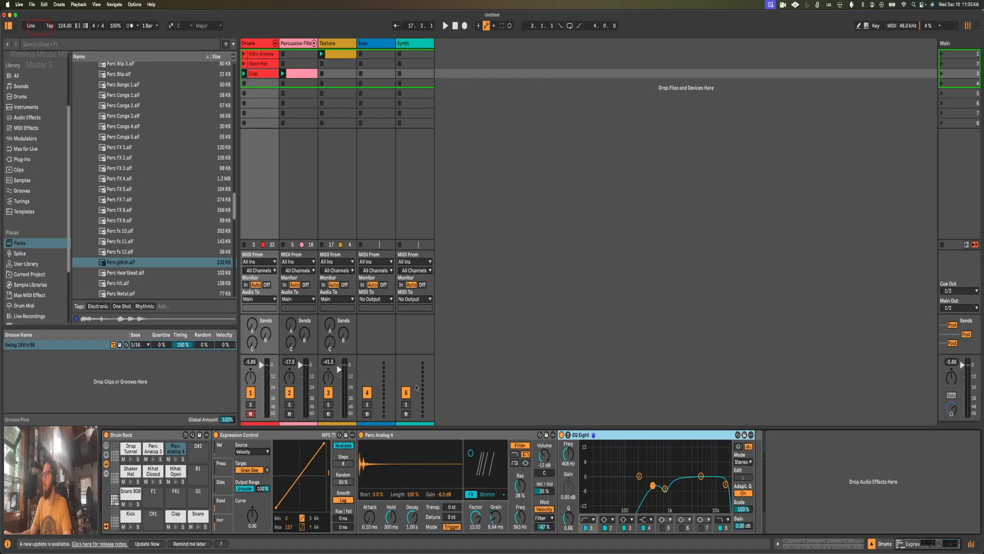
click(175, 458)
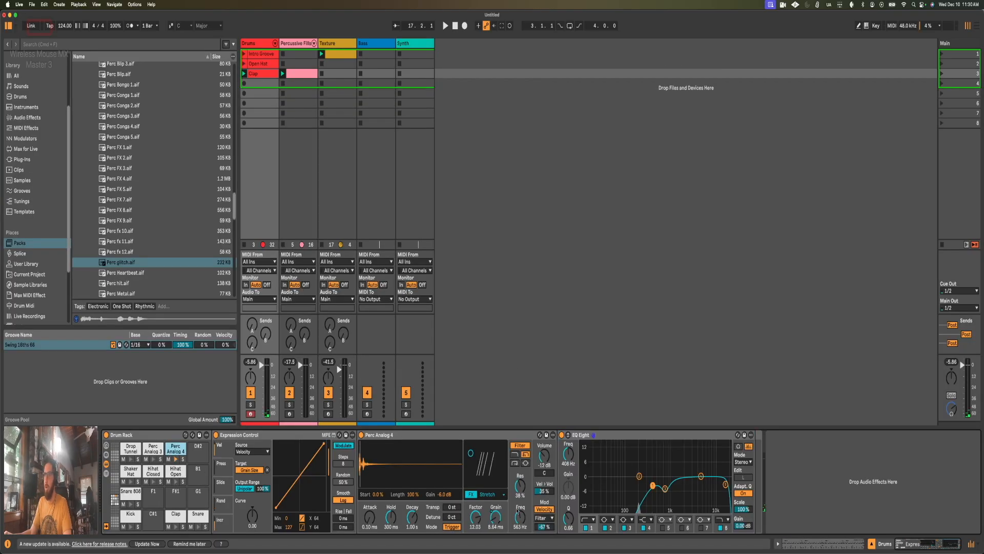
click(452, 508)
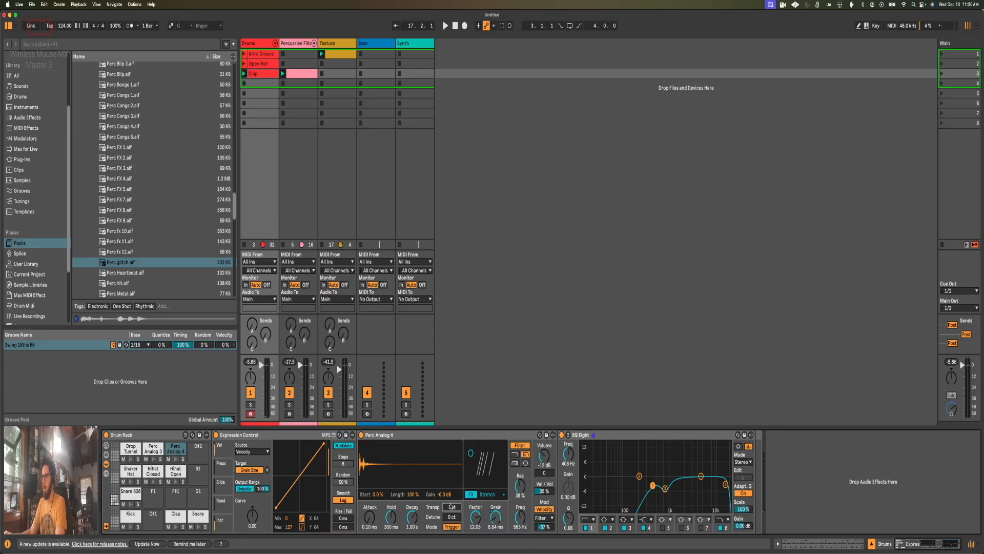
click(175, 459)
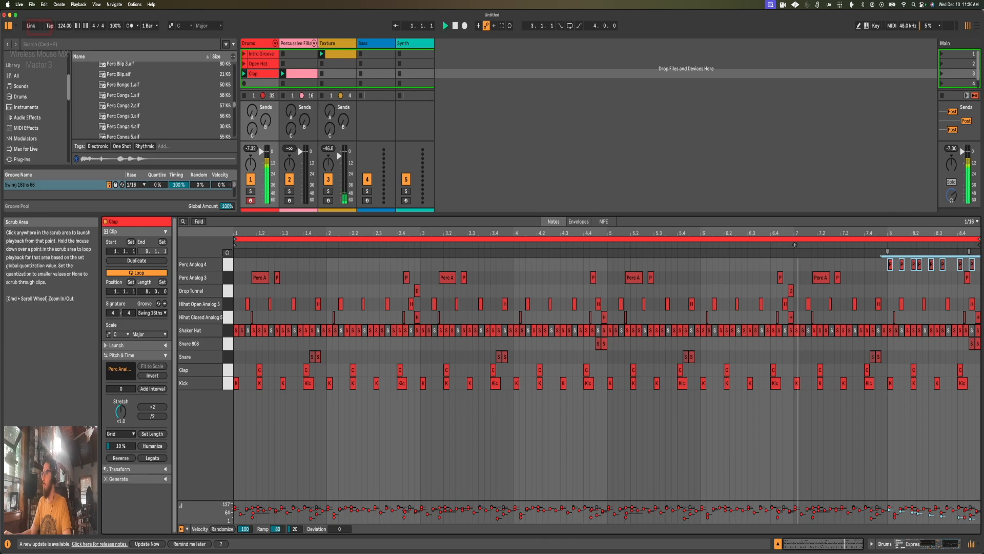
click(859, 455)
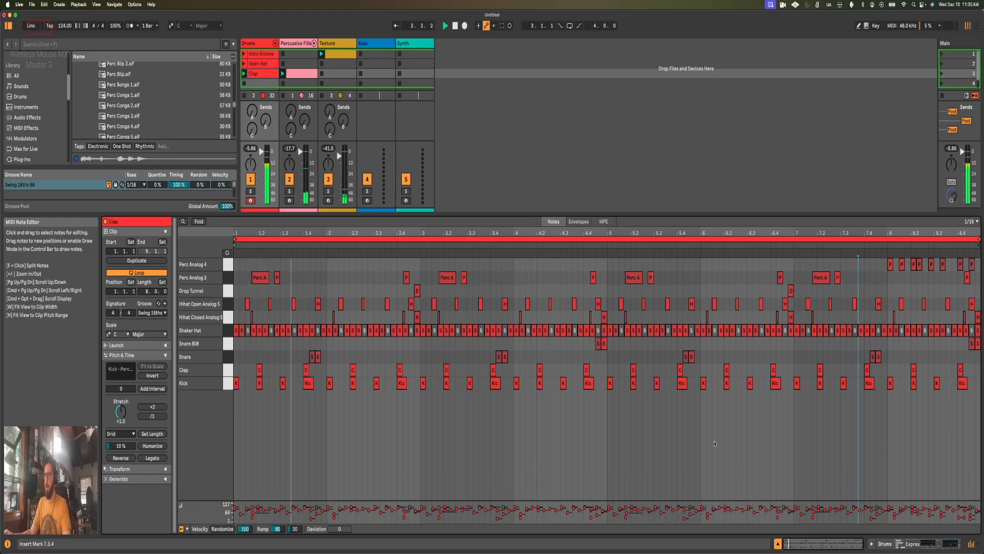
key(shift+Tab)
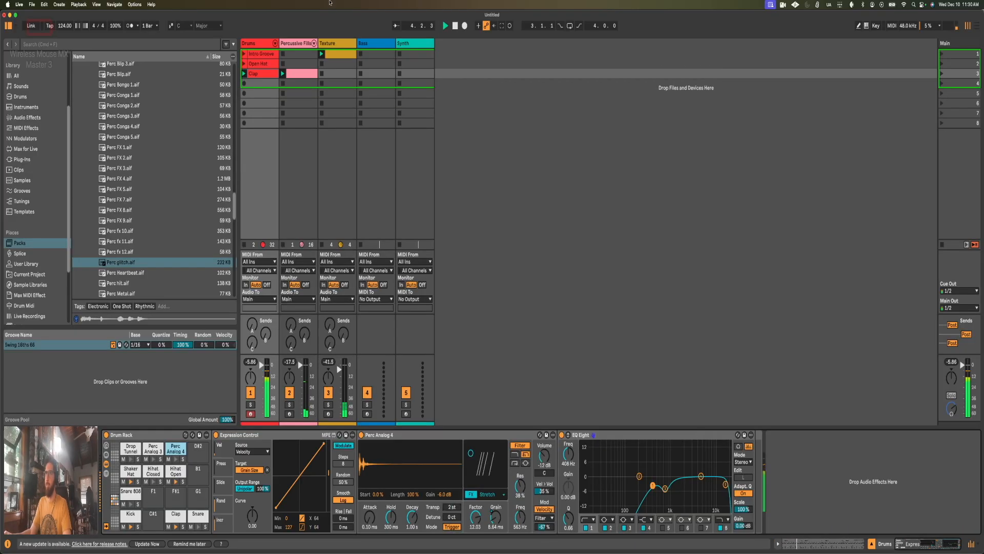
Step: Rename the clip on the Percussive Fills track to Fill Pattern
click(299, 74)
key(super+r)
text(Fill)
key(Return)
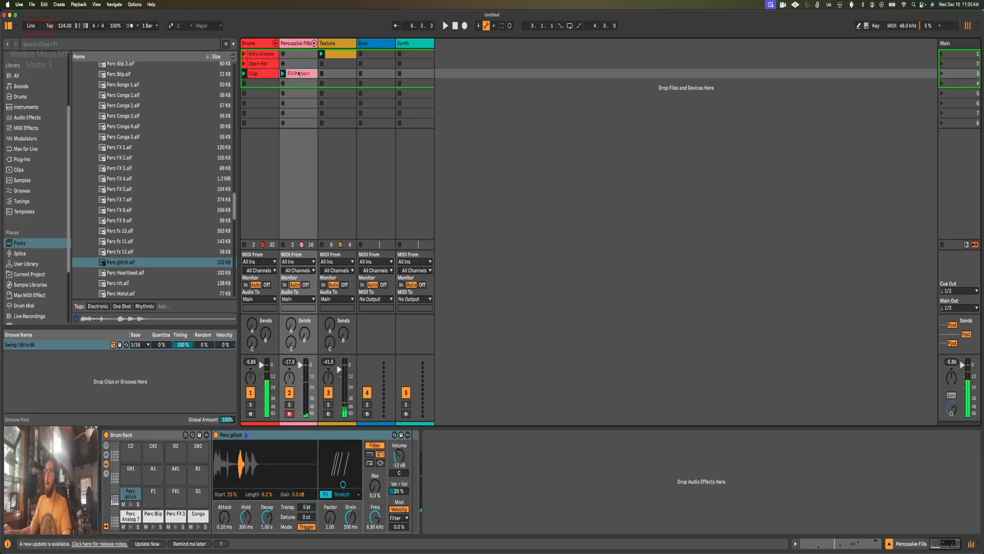
key(shift+Tab)
key(shift+Tab)
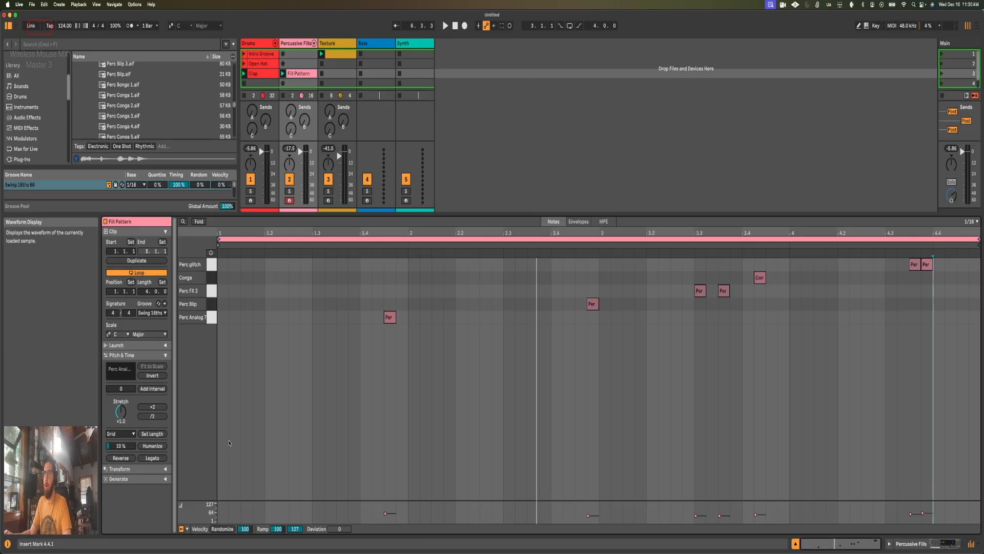
click(294, 75)
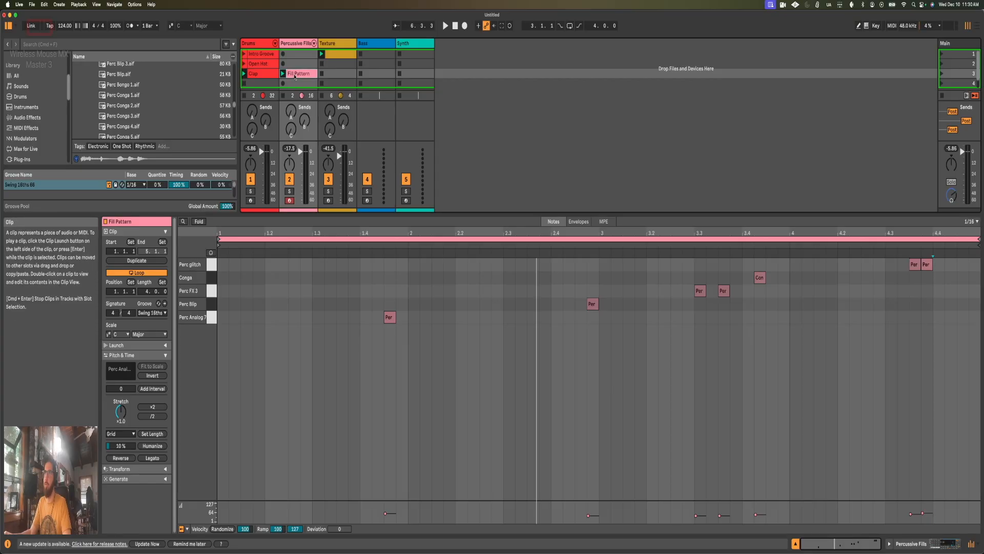
scroll(297, 75, down, 1)
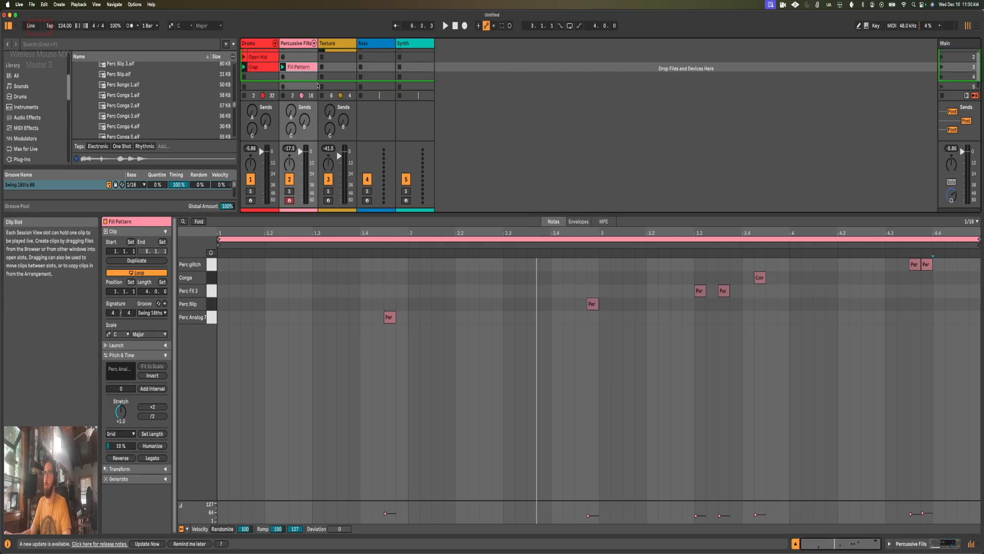
drag(346, 339, 979, 258)
click(910, 346)
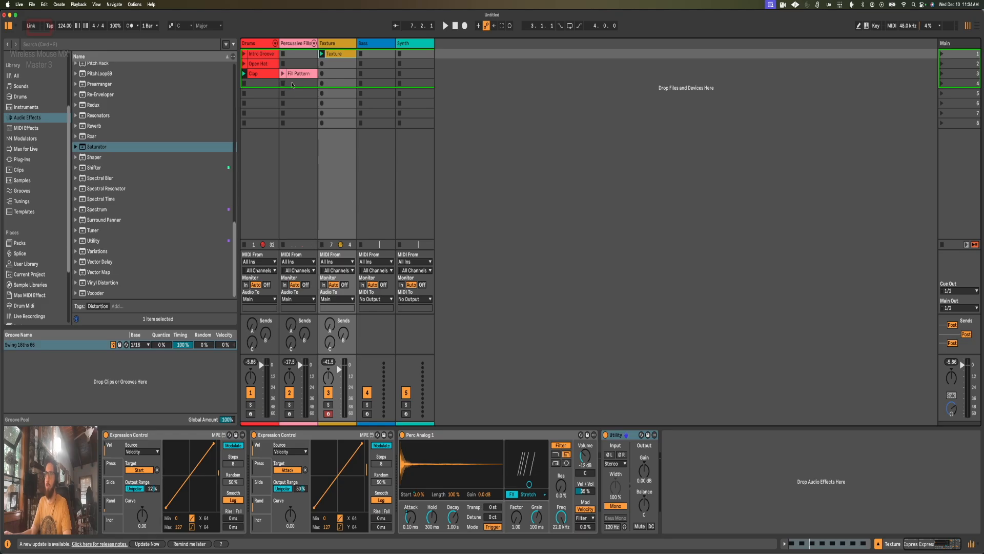
Step: Add a Saturator to the end of the Drums track's device chain, after the Drum Rack
click(255, 77)
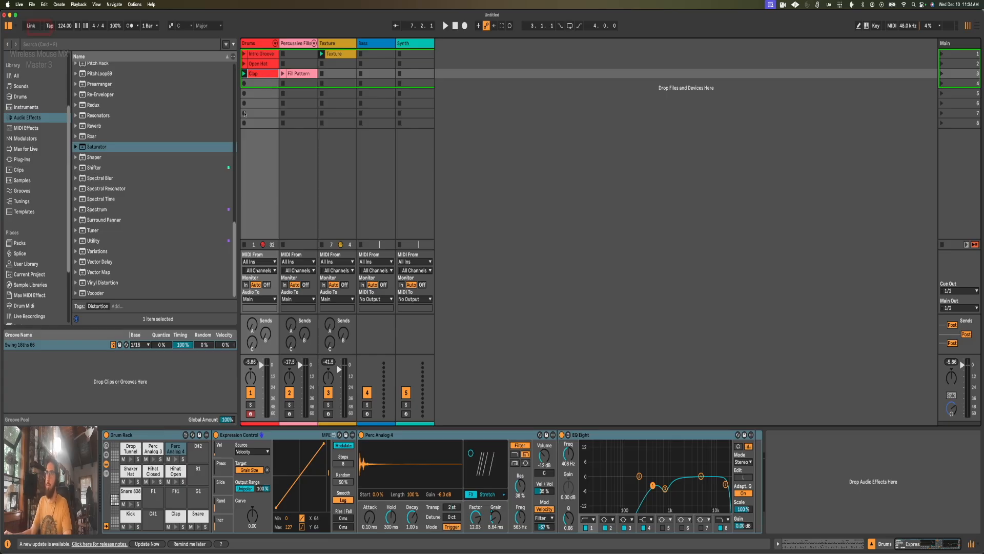
drag(92, 148, 789, 461)
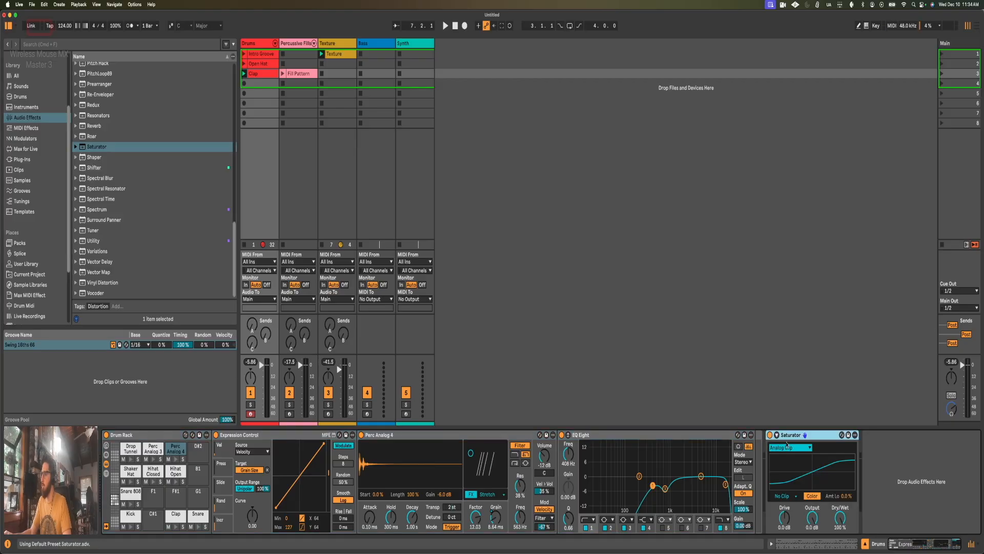
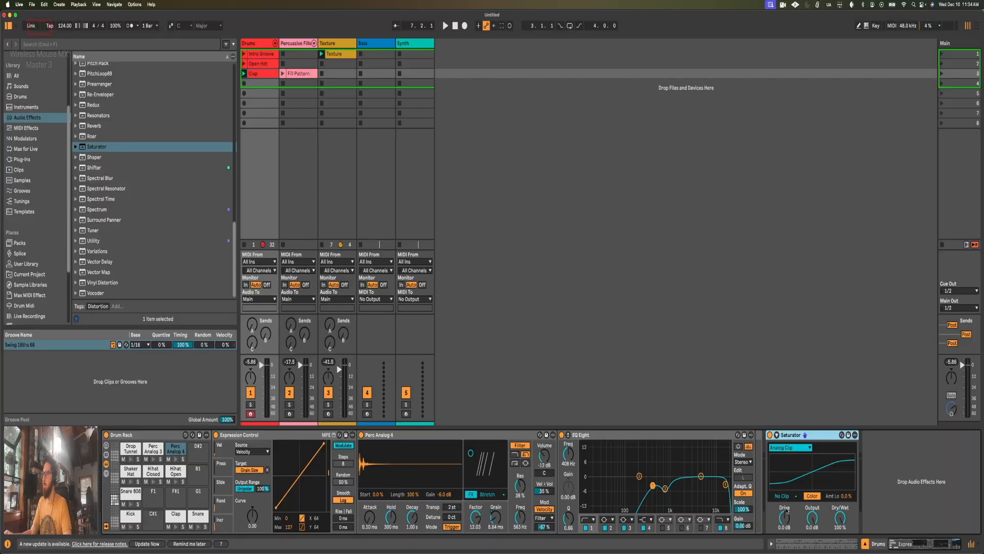
Step: Raise the Saturator's Drive to about 6.8 dB and lower its Output to -5.7 dB during playback, comparing against bypass
click(785, 519)
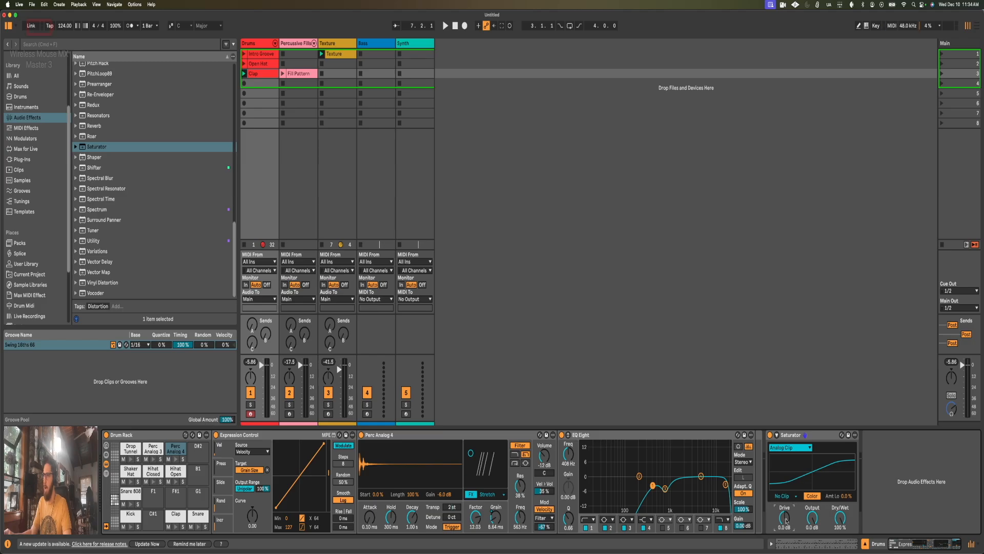
key(space)
drag(787, 521, 812, 536)
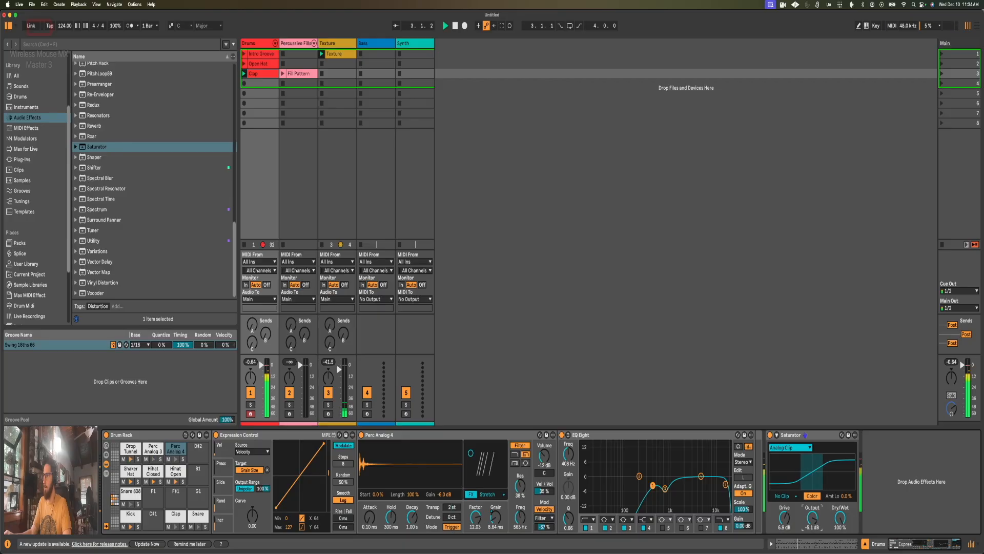
click(770, 435)
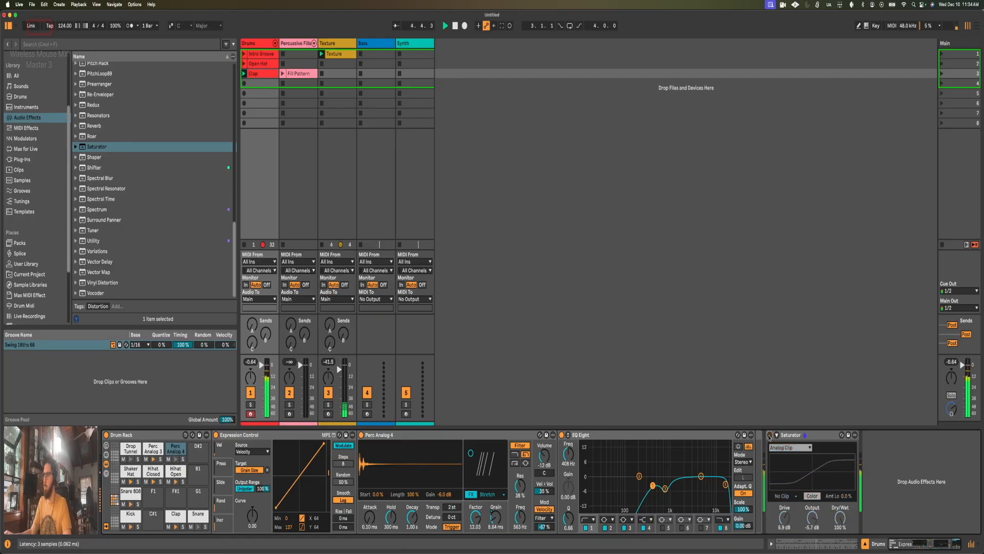
click(771, 435)
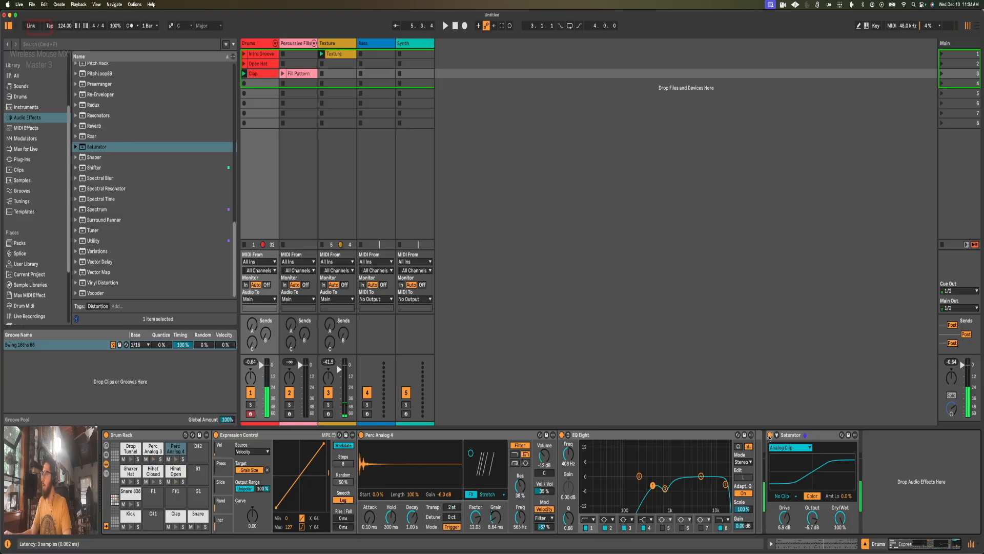
Step: Switch the Saturator's curve to Waveshaper and set Drive to 6.3 dB, comparing the result against bypass during playback
click(790, 497)
click(791, 497)
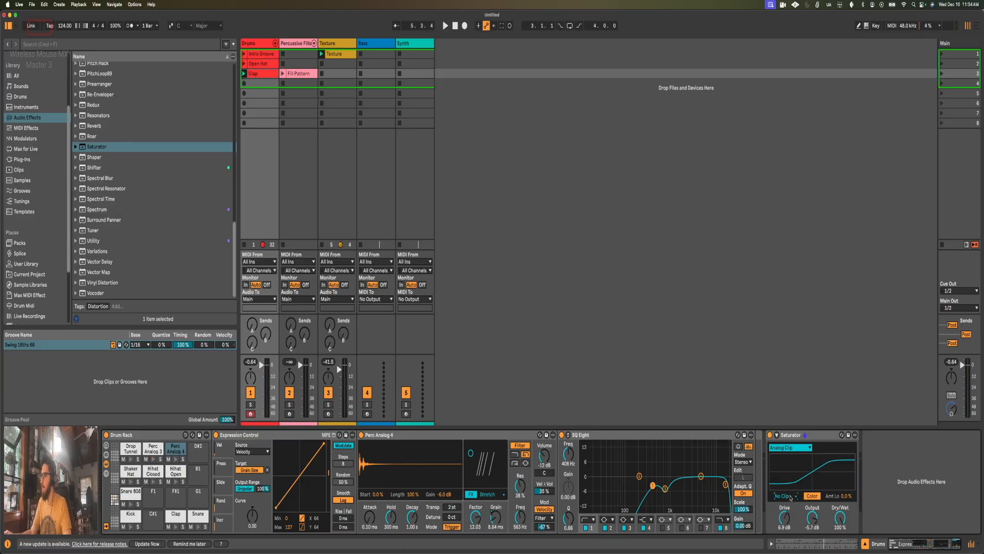
click(793, 449)
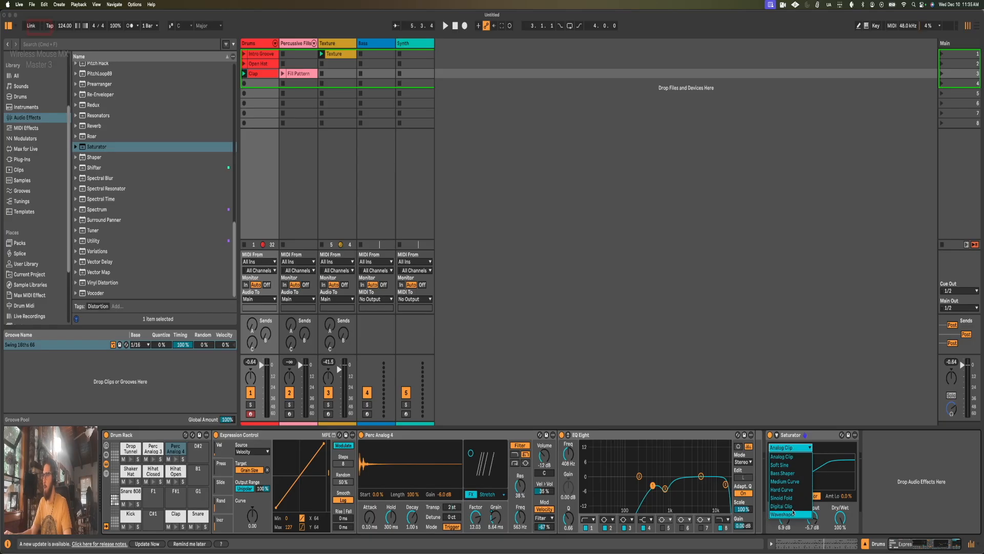
click(793, 513)
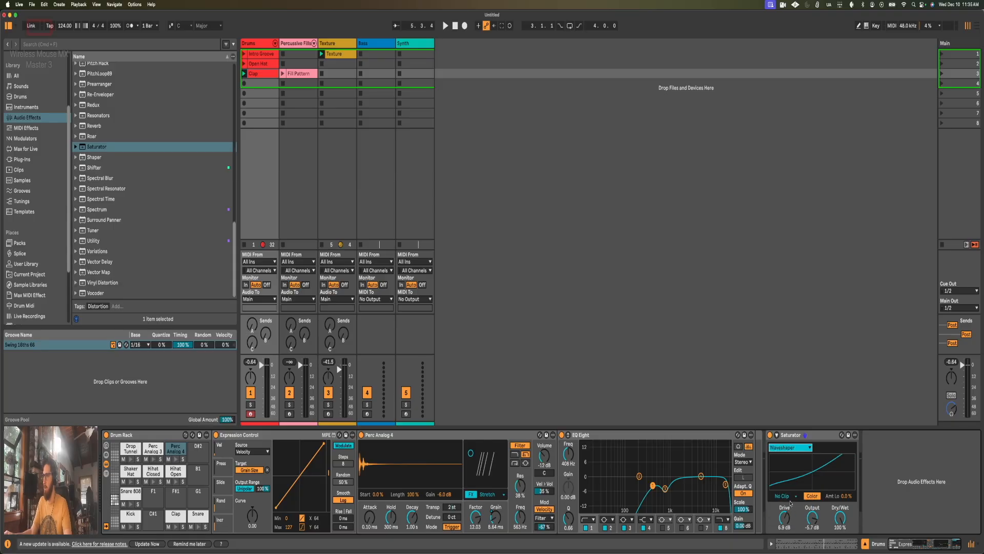
key(space)
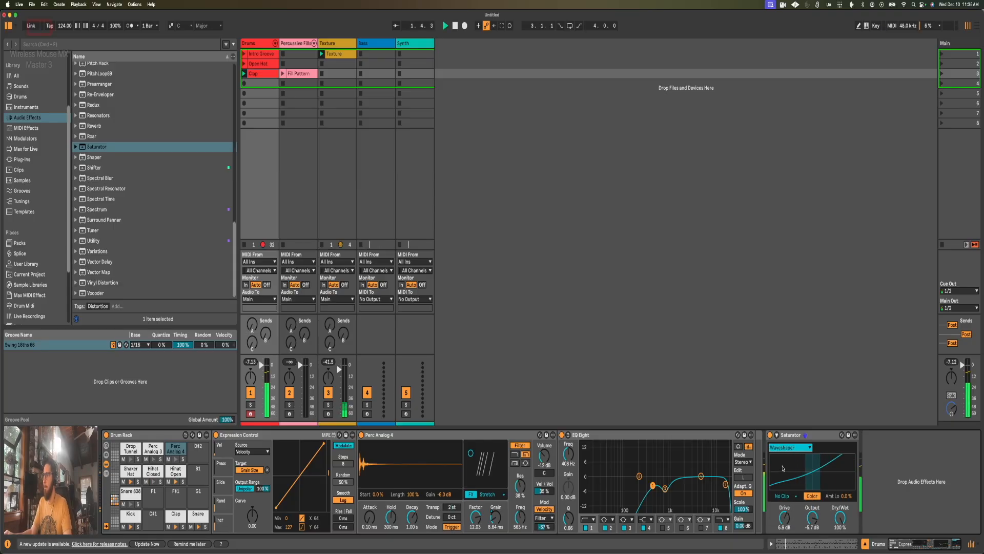
drag(785, 517, 784, 519)
click(790, 447)
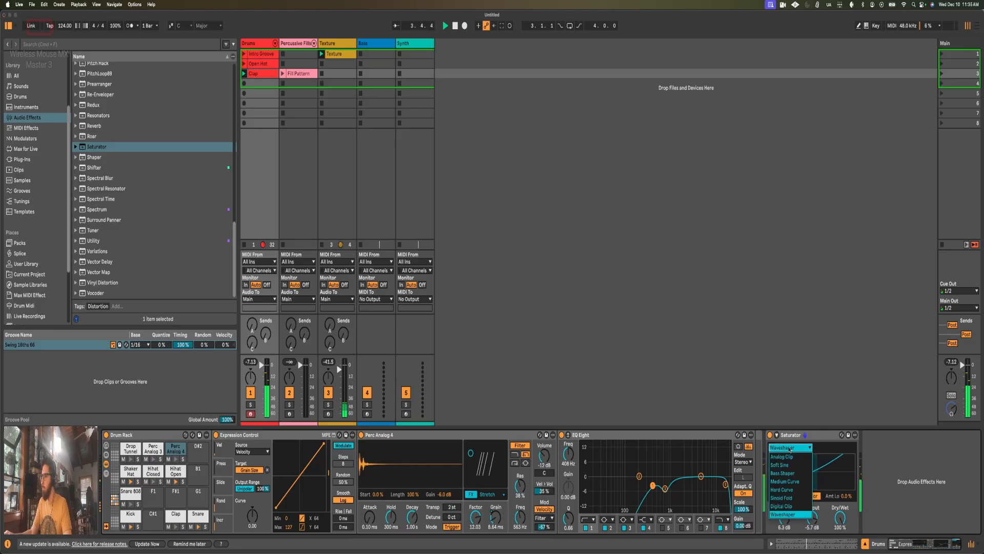
click(790, 448)
click(770, 435)
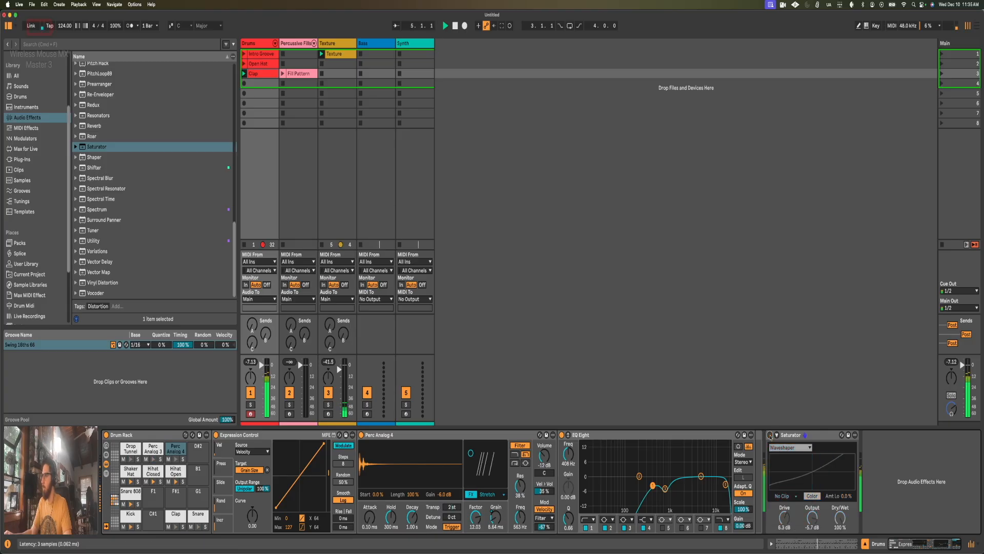
click(770, 435)
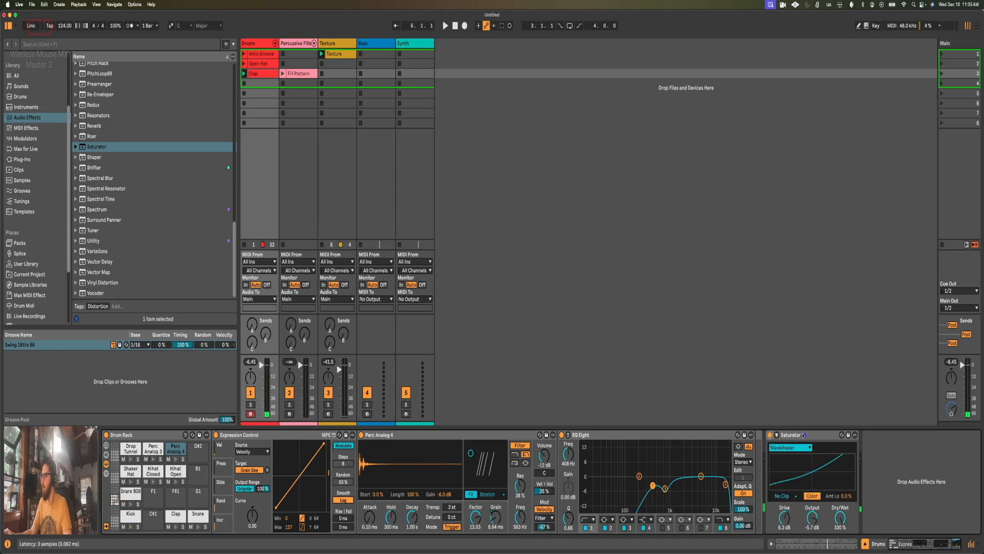
Step: Expand the Saturator and shape its Color Curve during playback: Amt Lo -73%, Amt Hi 7.7%, Frequency about 10.8 kHz, Width 100%
click(792, 438)
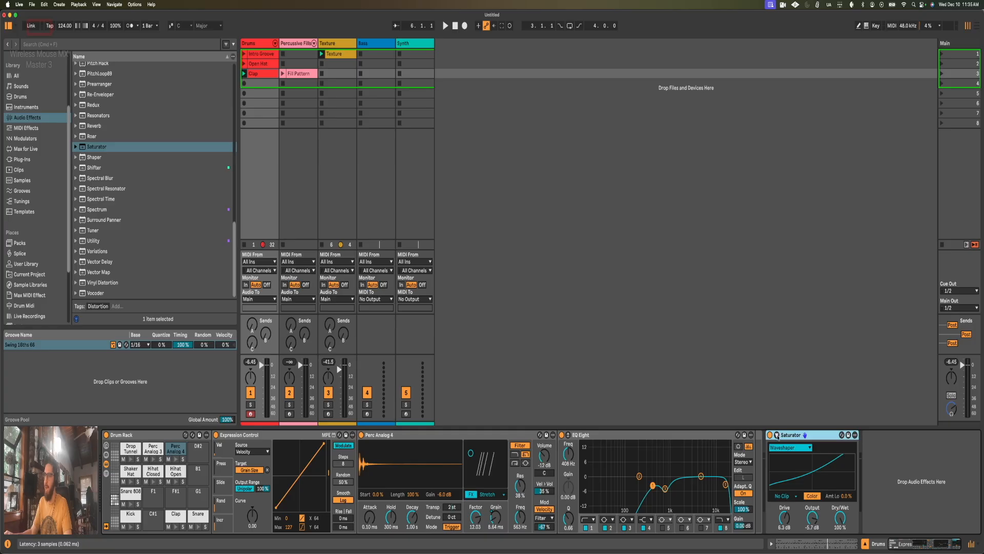
click(777, 436)
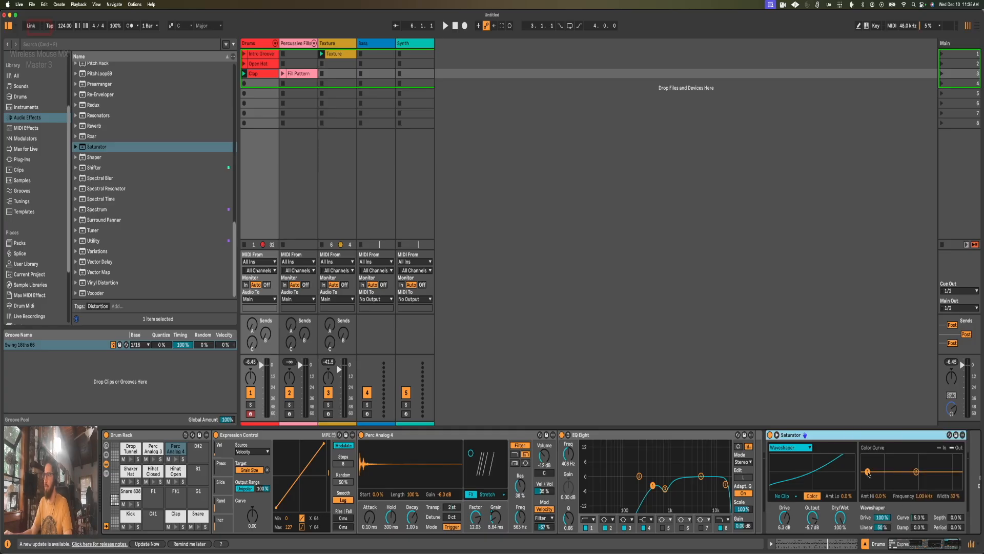
drag(868, 473, 868, 482)
key(space)
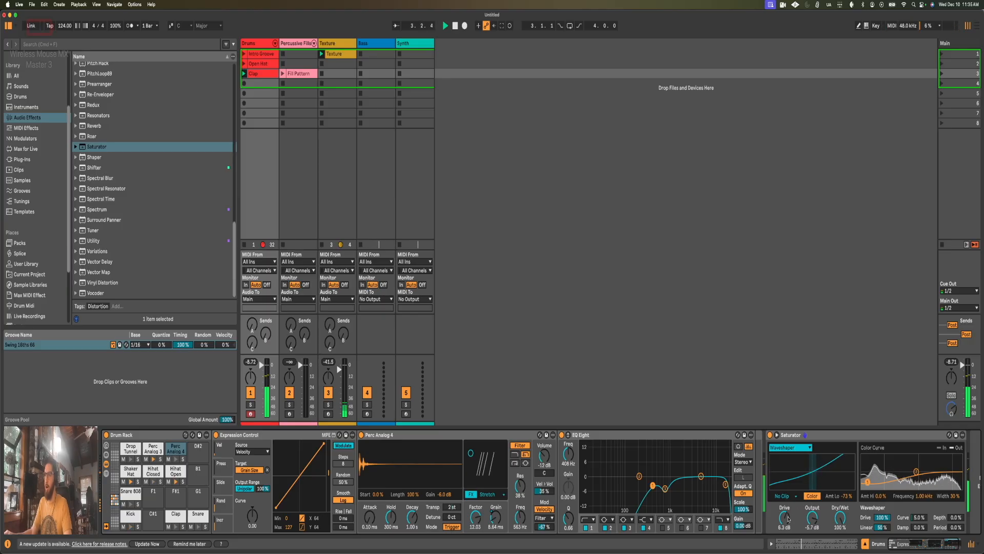
drag(918, 472, 941, 466)
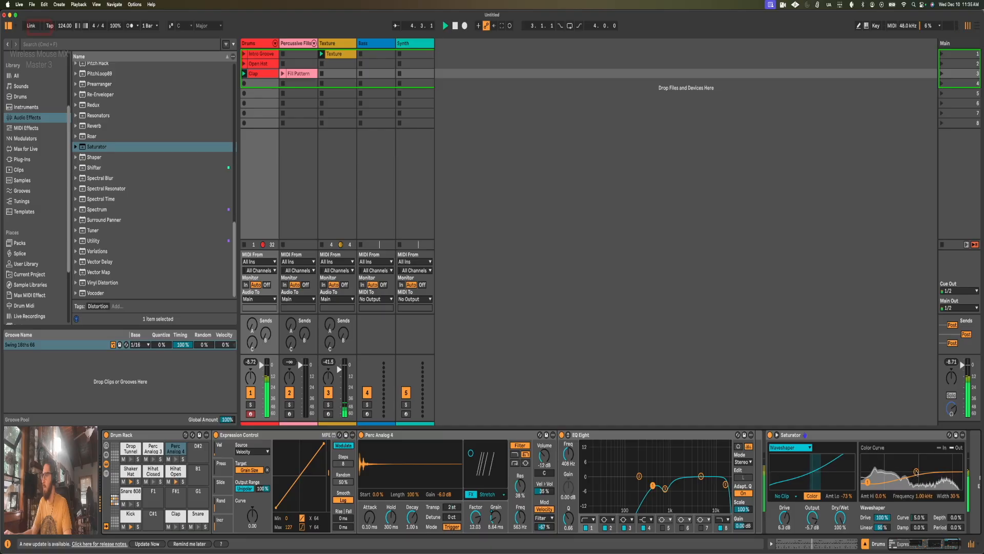
mouse_move(943, 468)
mouse_down()
mouse_move(956, 487)
mouse_move(941, 468)
mouse_move(952, 469)
mouse_up()
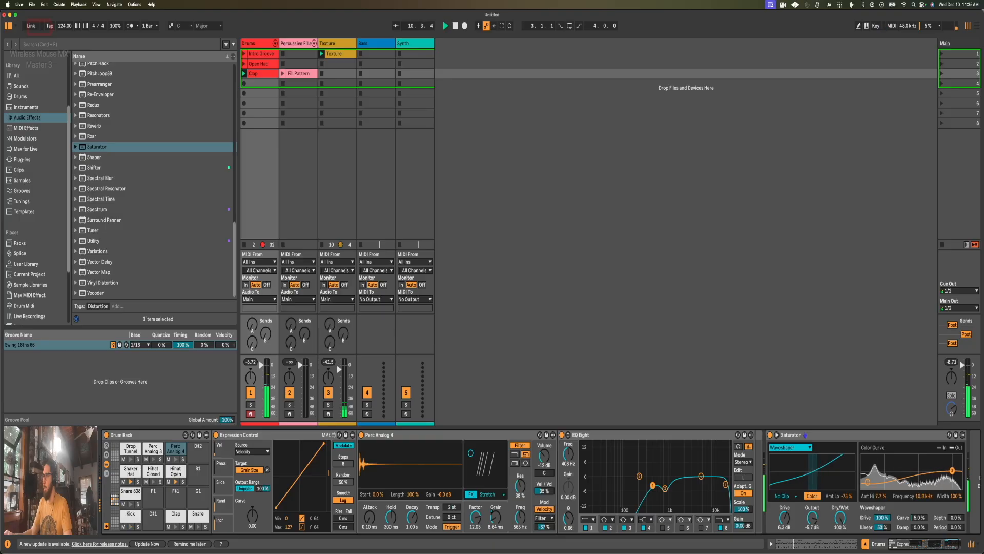
Step: Set the Saturator's Drive to 4.0 dB and reset its Output to 0.0 dB, comparing against bypass
drag(788, 516, 788, 516)
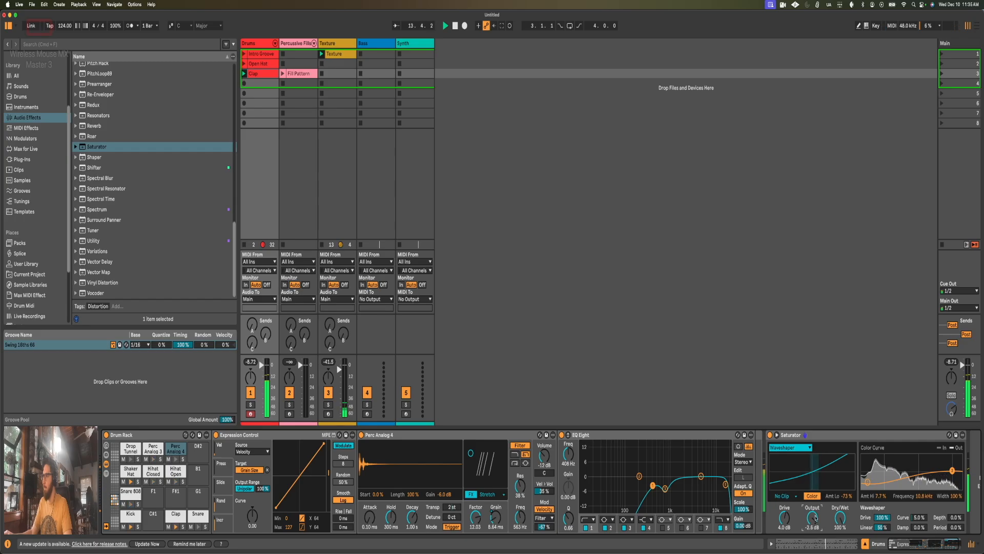
click(770, 435)
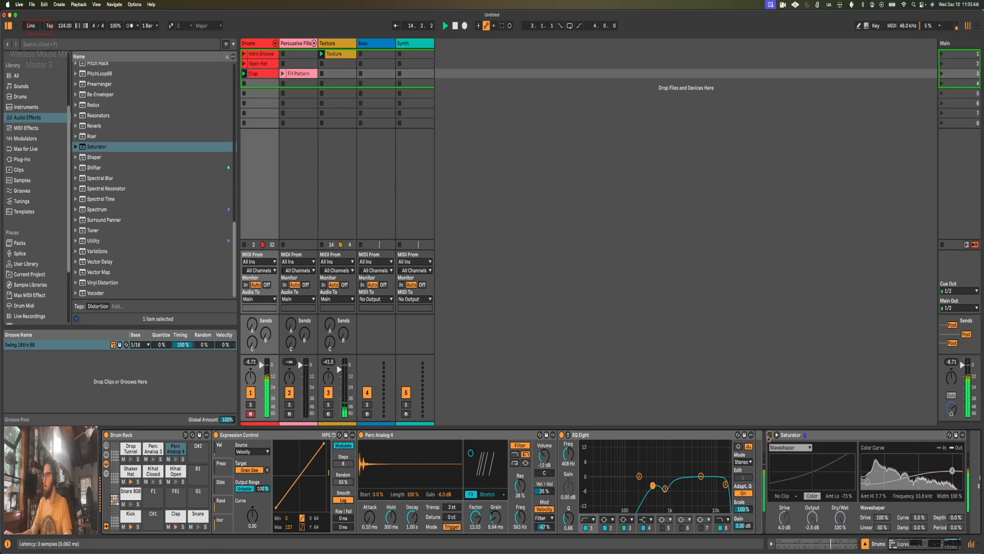
double_click(814, 520)
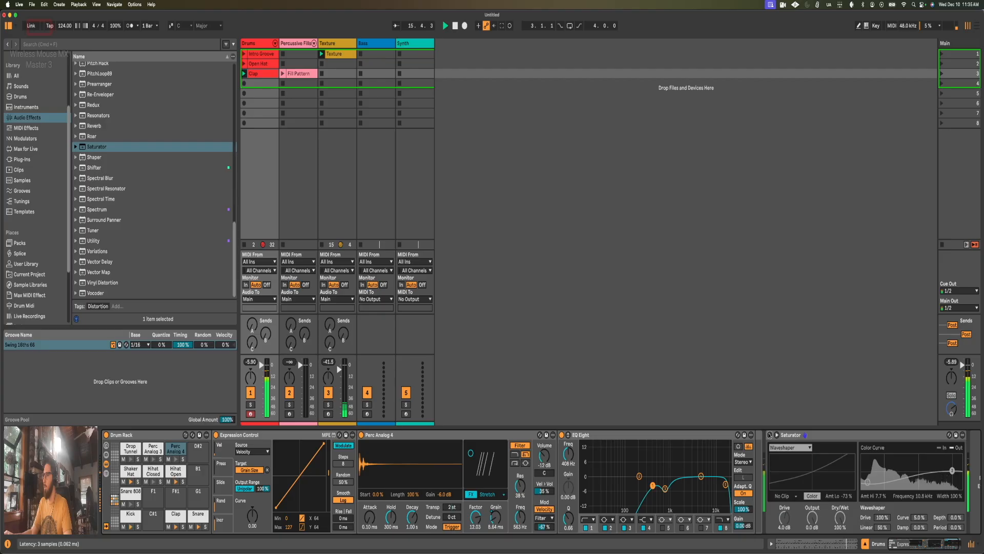
click(770, 435)
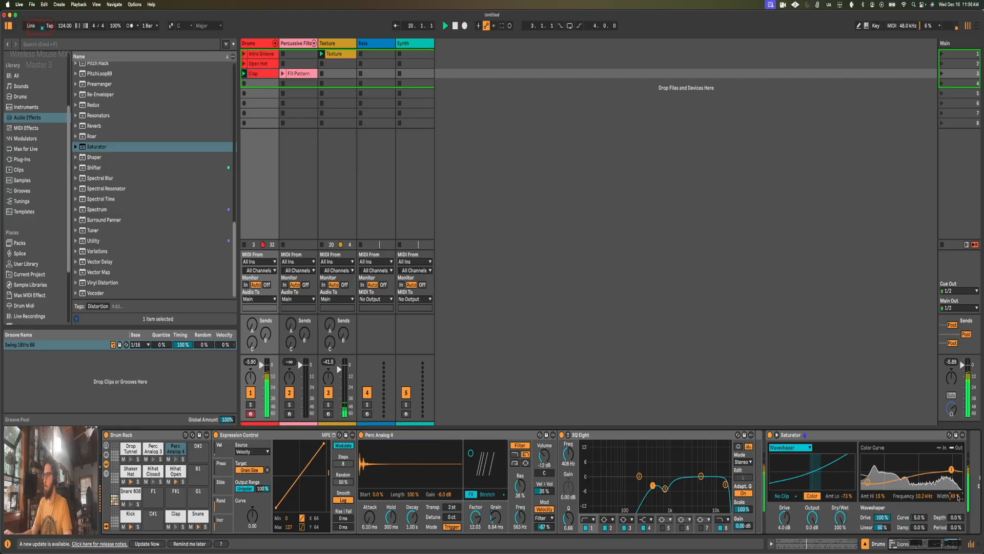
Step: Raise the Saturator's Drive to 5.7 dB while toggling the device off and on to compare, and stop playback
click(770, 435)
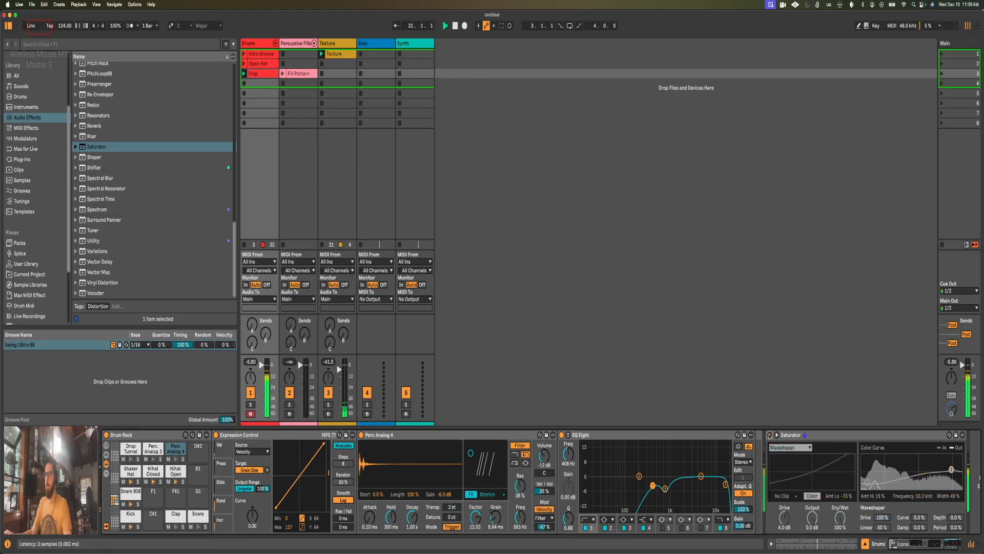
drag(785, 518, 784, 514)
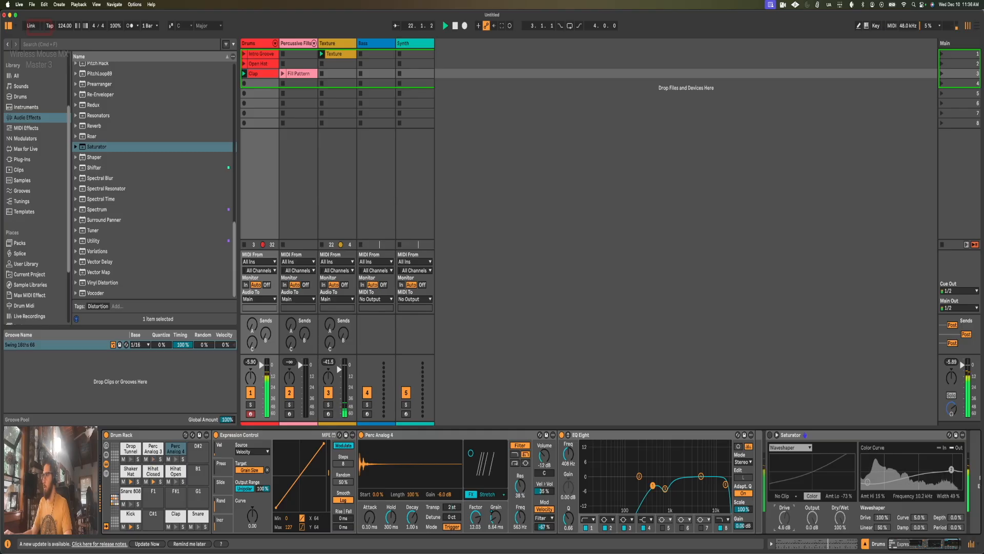
click(770, 435)
drag(784, 519, 784, 515)
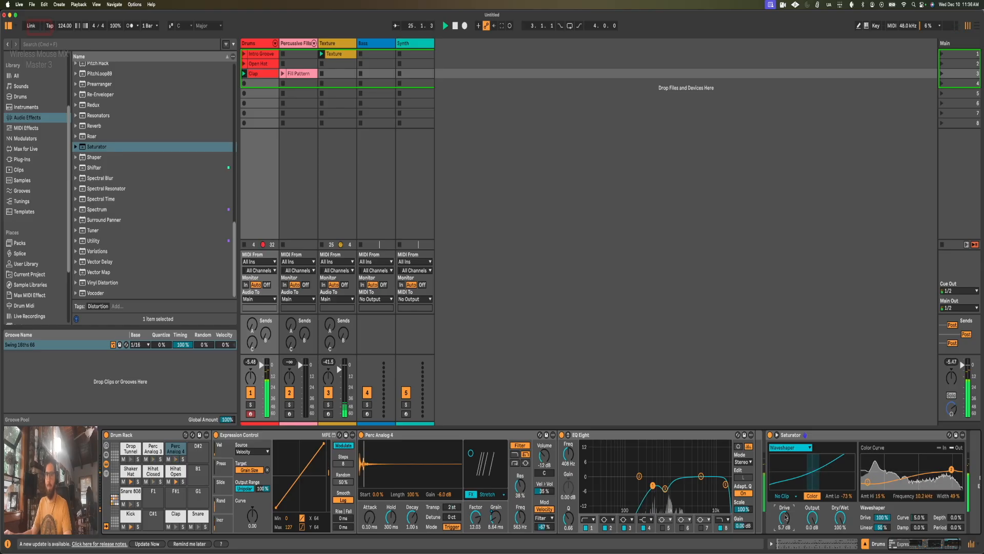
click(770, 435)
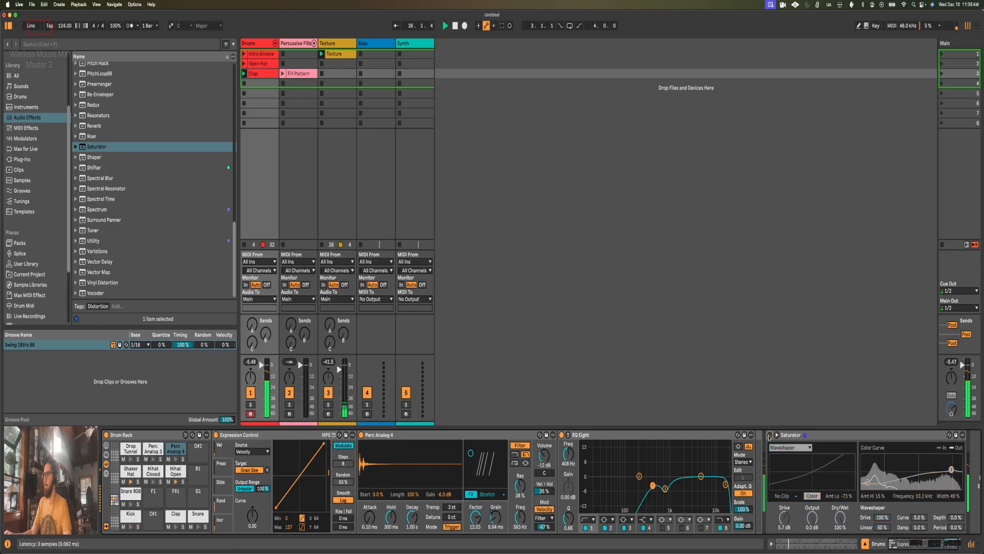
click(770, 435)
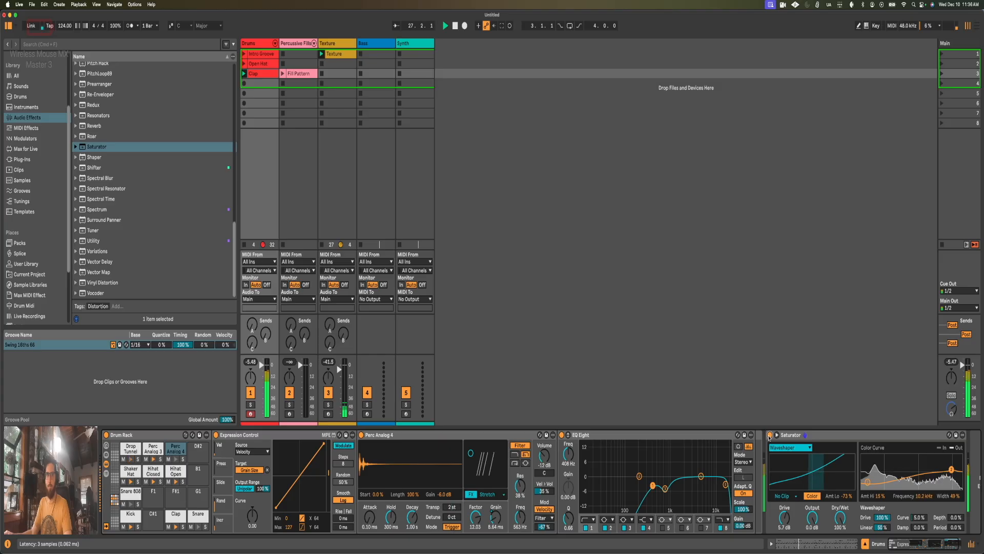
key(space)
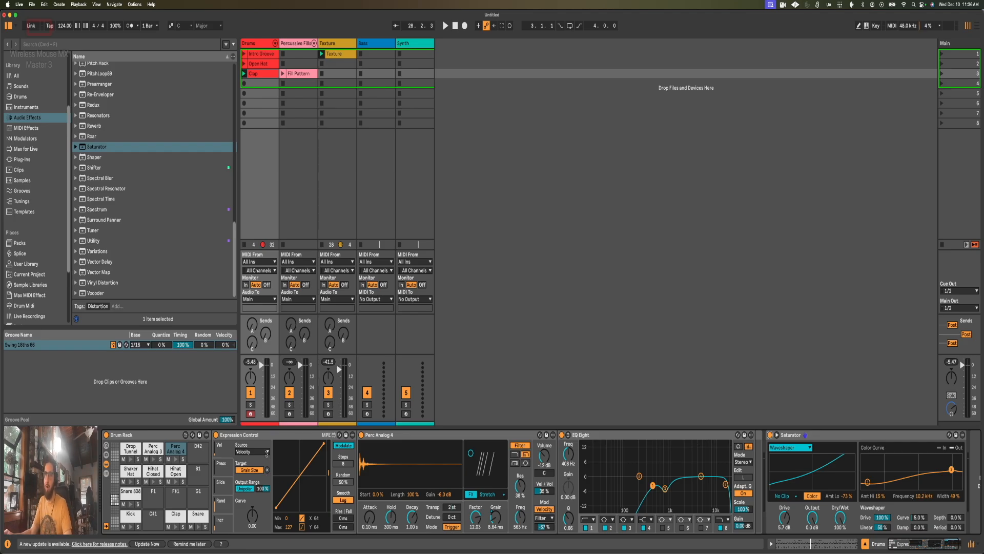
Step: Select the Drop Tunnel pad and show the Drum Rack's chain list and return chains
click(132, 451)
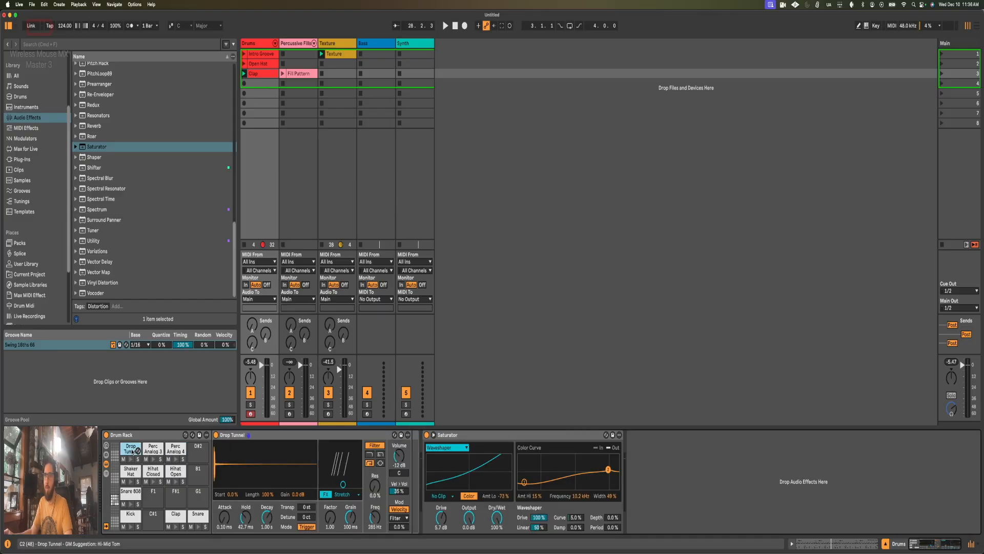
click(107, 474)
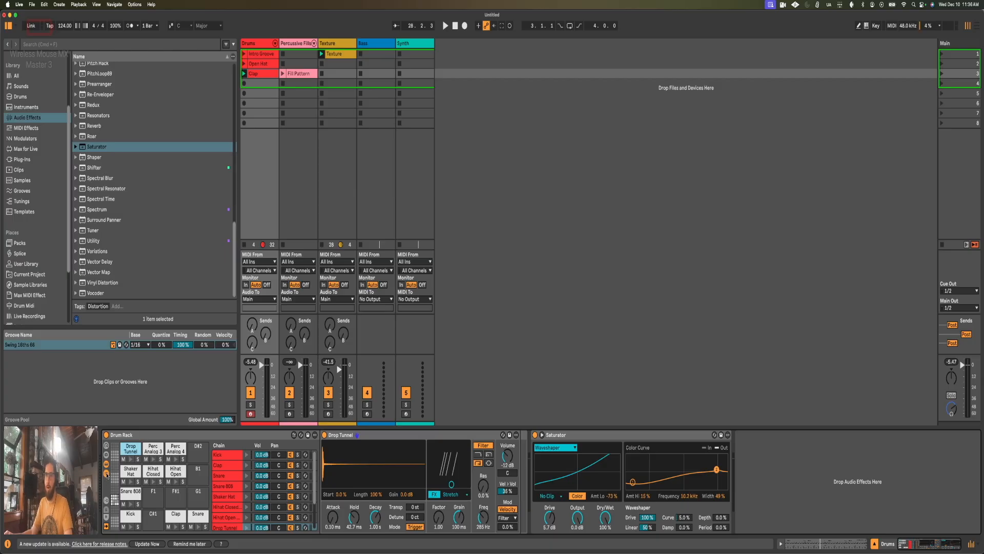
click(106, 520)
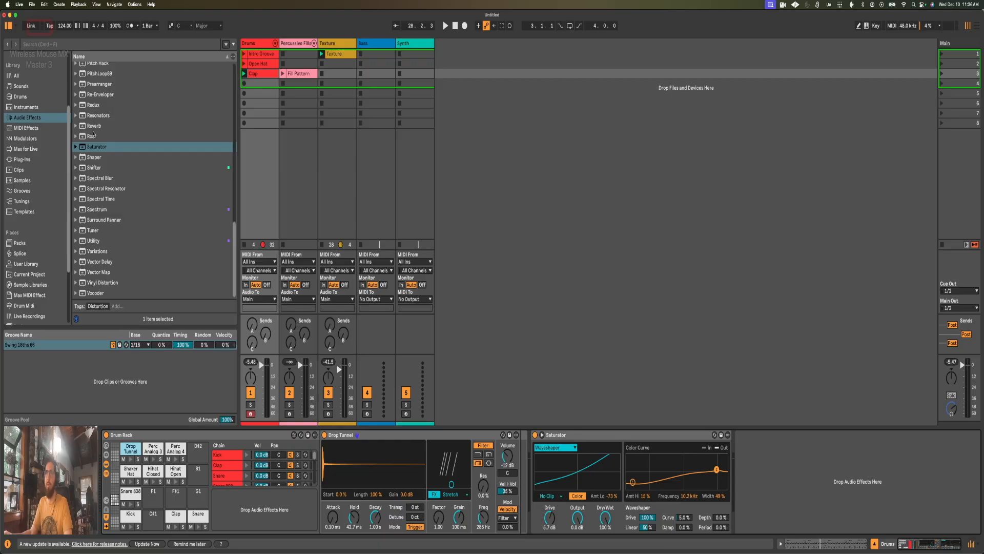
Step: Add Convolution Reverb Pro from the audio effects as a return chain inside the Drum Rack
scroll(93, 135, up, 15)
scroll(103, 160, up, 3)
drag(97, 134, 250, 510)
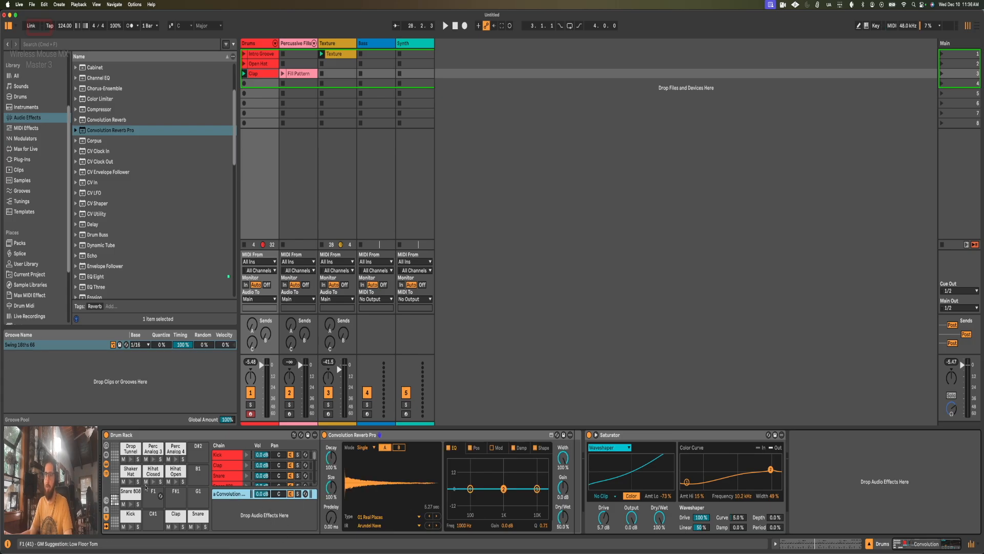
Step: Show the Drum Rack's sends and look over the Send-a controls of the pad chains
click(106, 510)
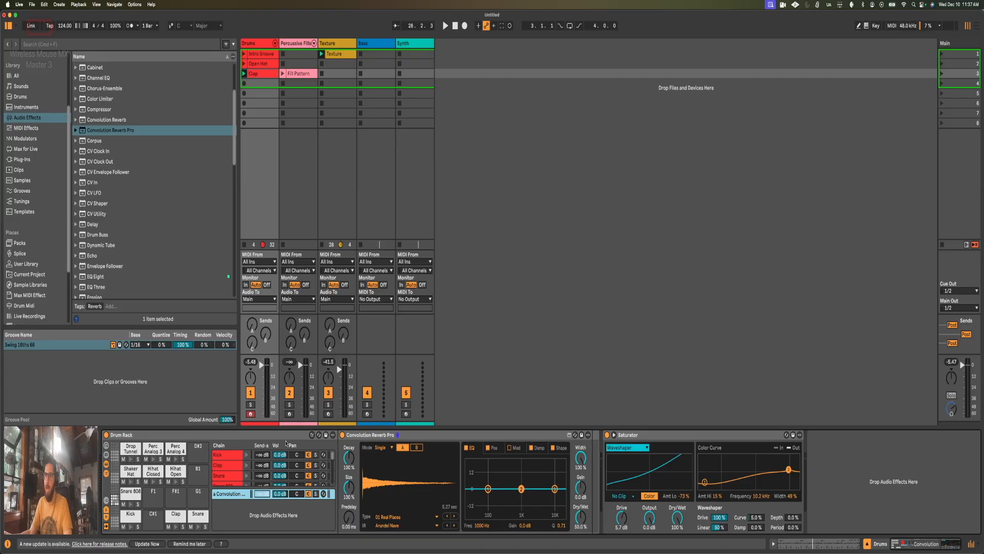
mouse_move(265, 455)
mouse_down()
mouse_move(262, 487)
mouse_move(262, 455)
mouse_move(262, 469)
mouse_up()
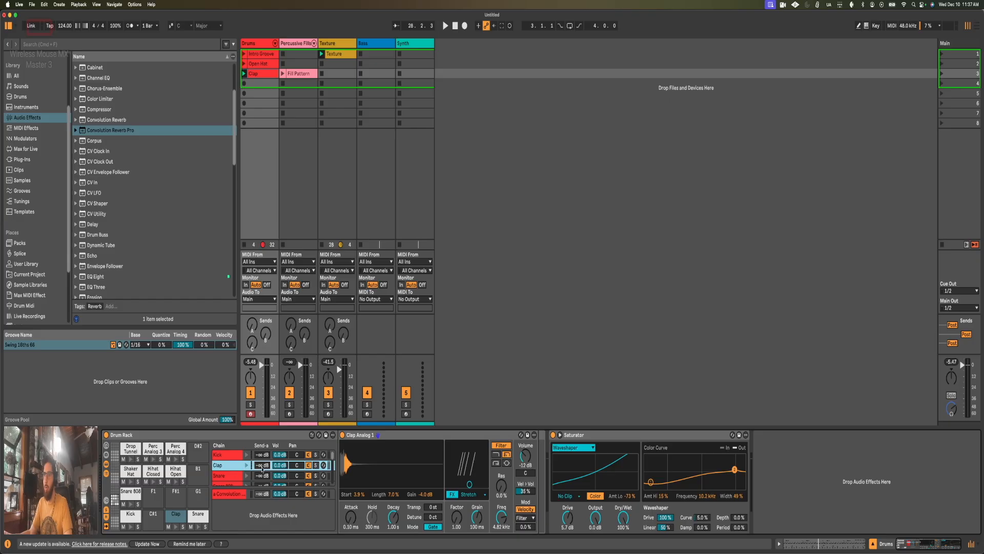
scroll(262, 469, down, 3)
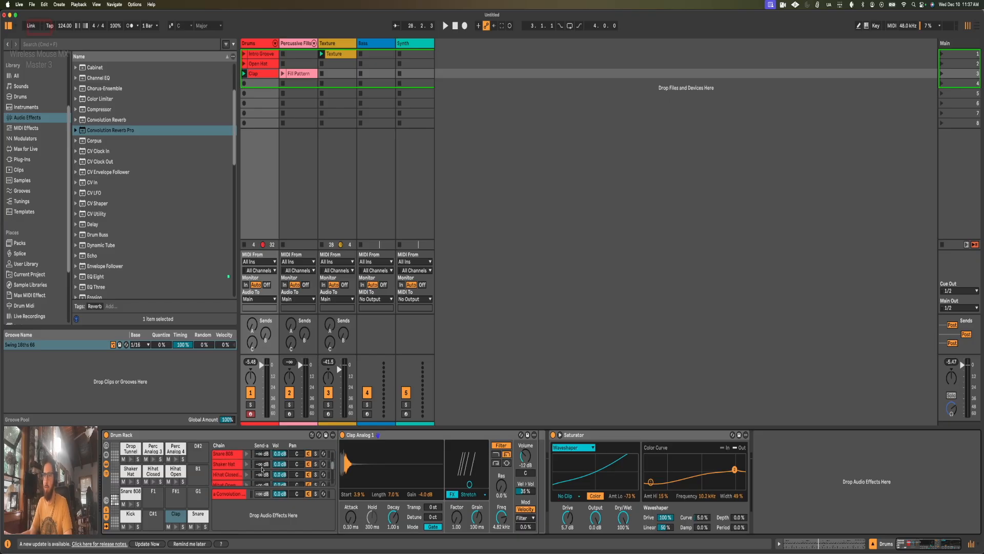
Step: Select the Convolution Reverb Pro return chain, set Decay to 35.8% and Predelay to 22.8 ms, and reduce Size
click(262, 494)
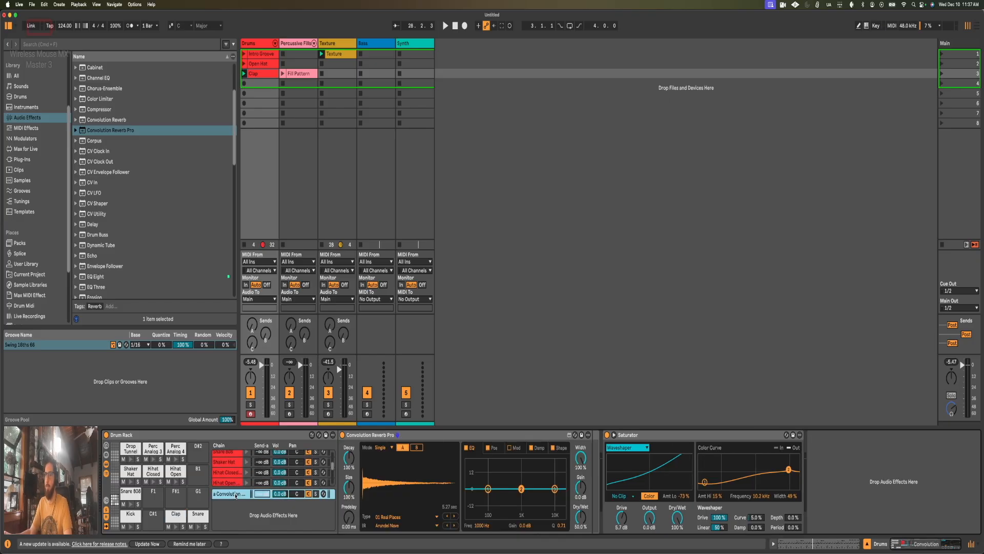
click(350, 458)
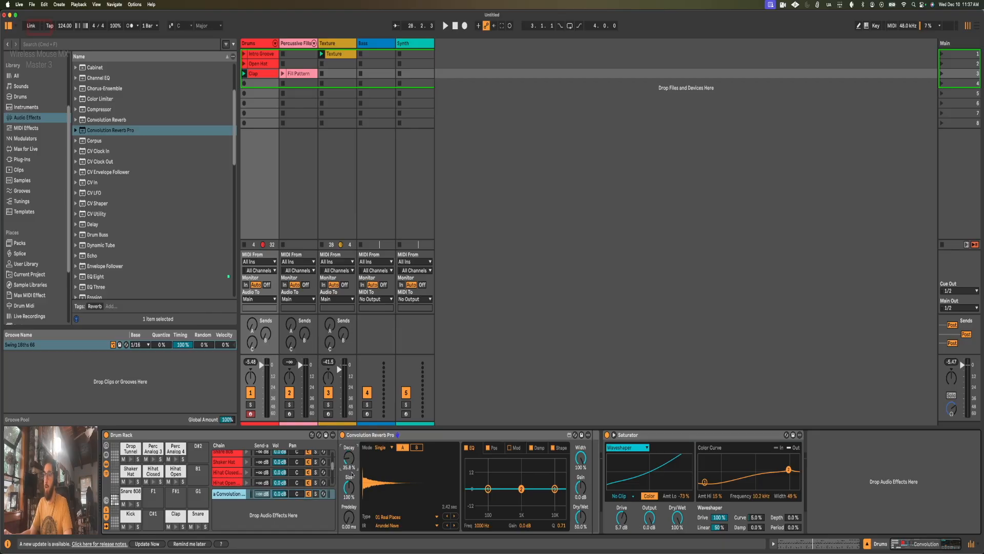
drag(349, 487, 350, 502)
Step: Set the Convolution Reverb Pro's impulse type to Ambience and Small Rooms and load the TVC33 Recording Booth response
click(410, 517)
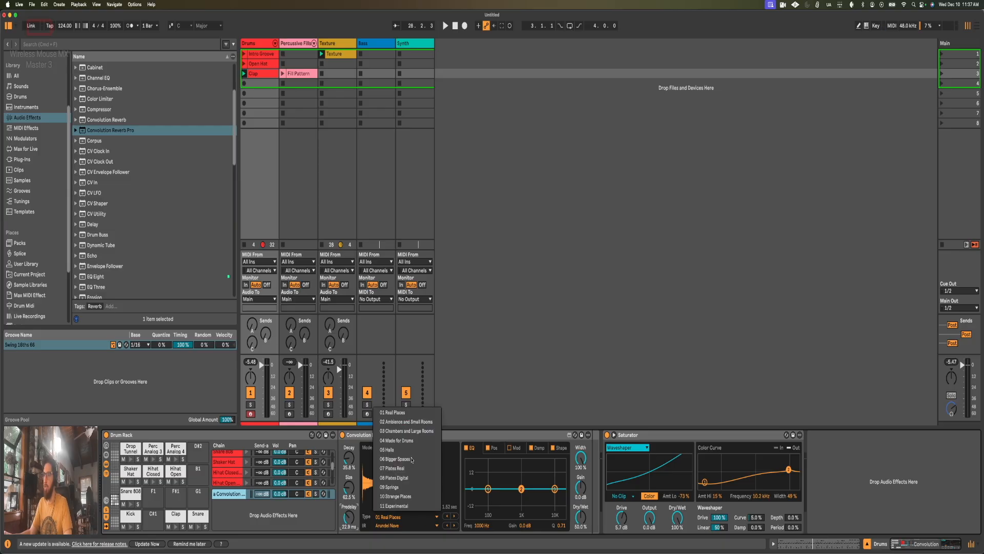
click(407, 421)
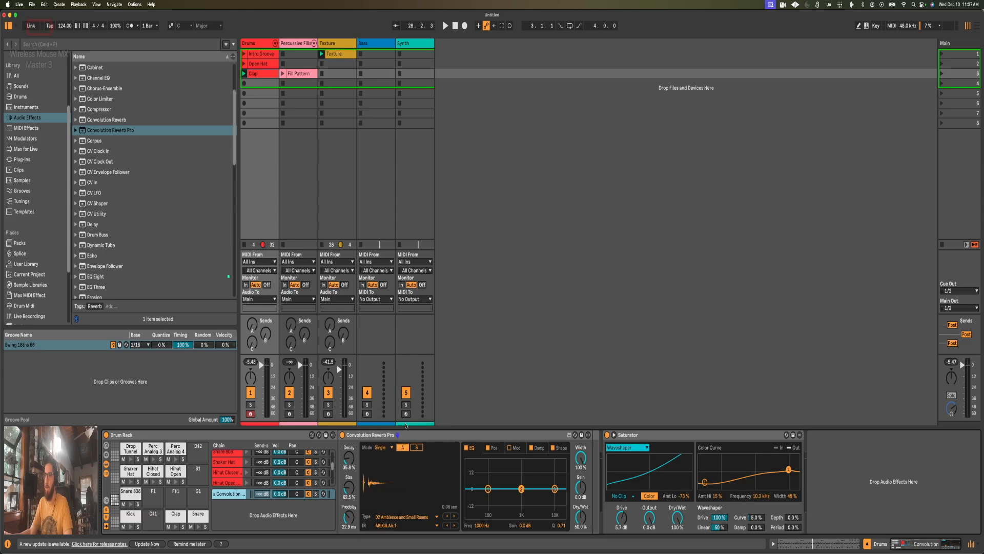
click(395, 526)
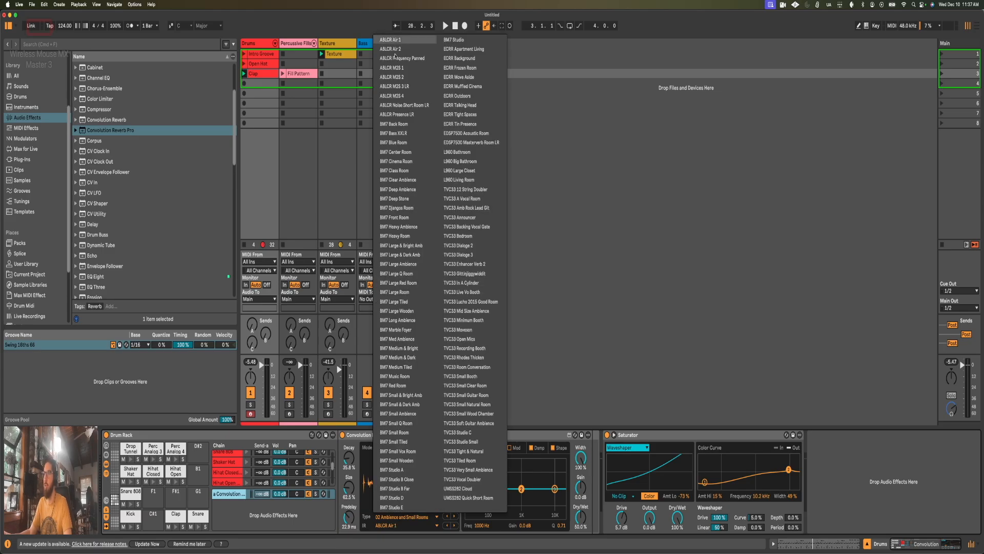
click(460, 349)
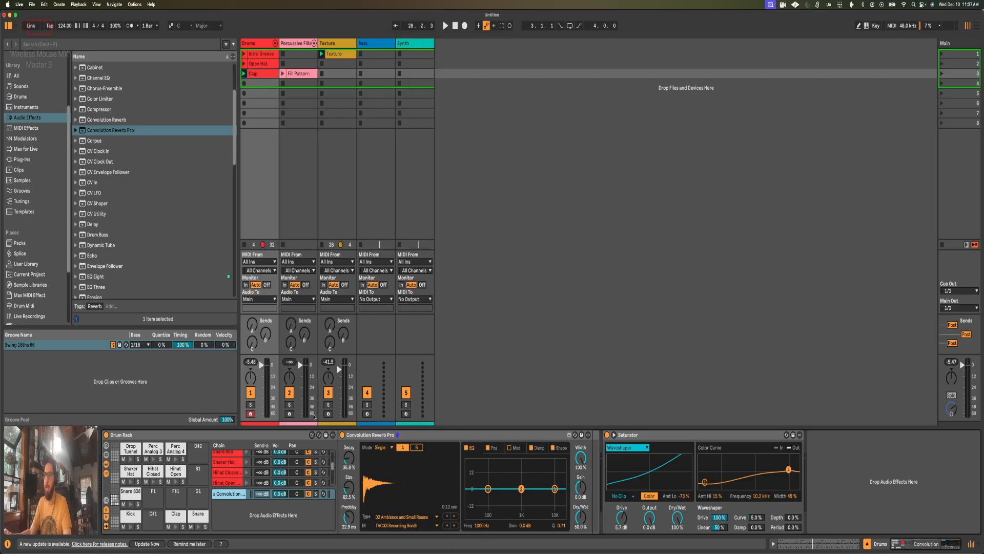
Step: Solo the reverb return, start playback, and raise Send-a on the Hihat Open and Hihat Closed chains to about -13.7 dB
click(315, 494)
key(space)
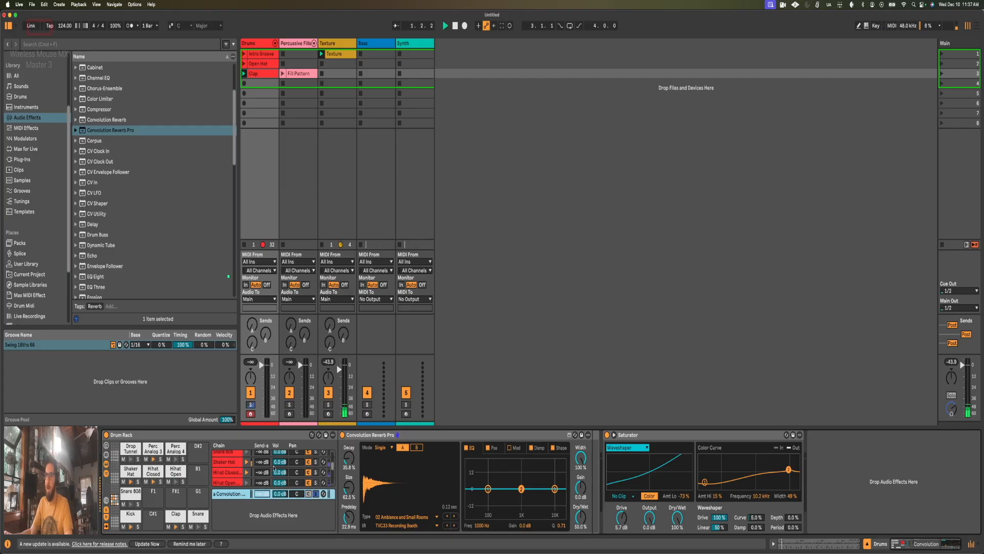
drag(264, 483, 264, 473)
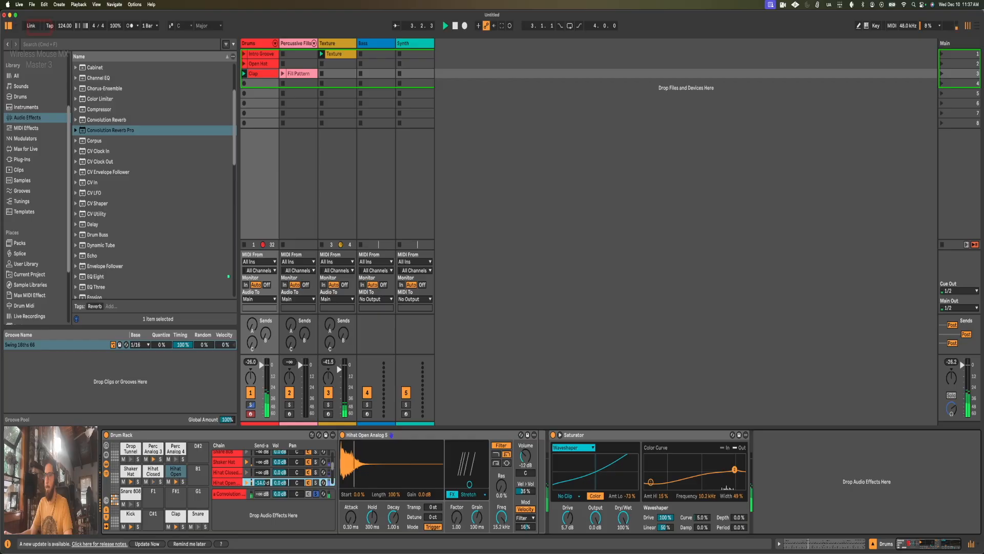
drag(262, 472, 263, 461)
scroll(261, 473, down, 2)
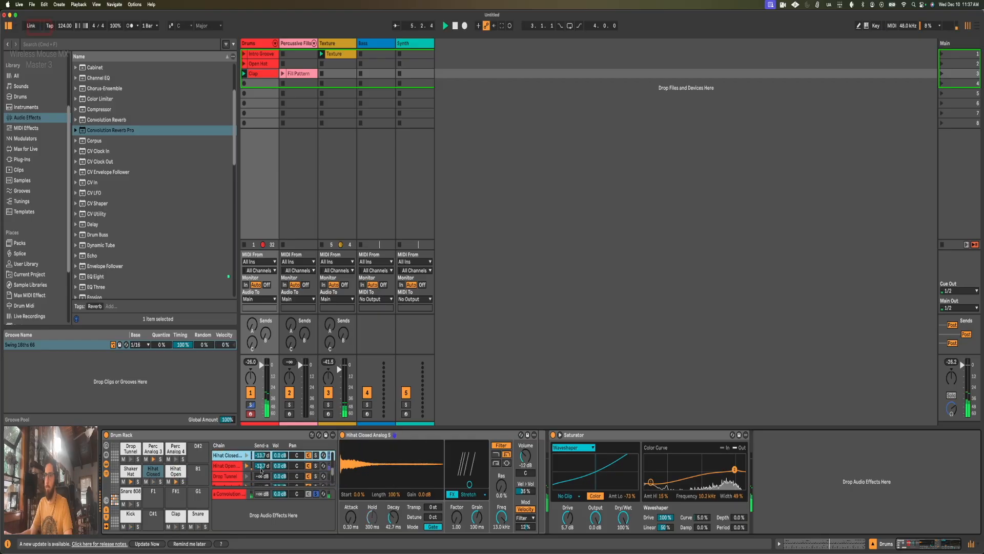
Step: Raise Send-a on the Clap chain to about -15.3 dB
scroll(261, 473, down, 1)
scroll(261, 473, up, 4)
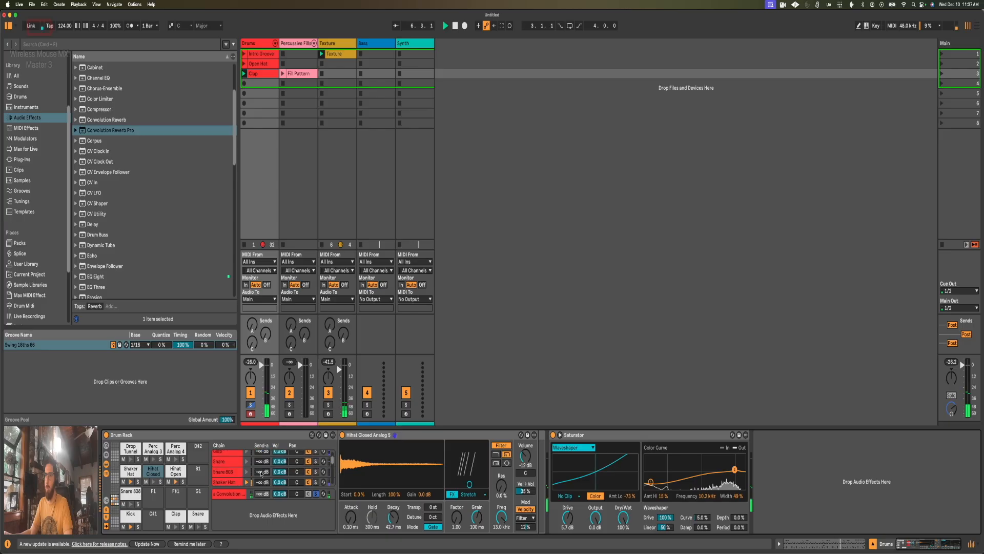
drag(262, 452, 262, 443)
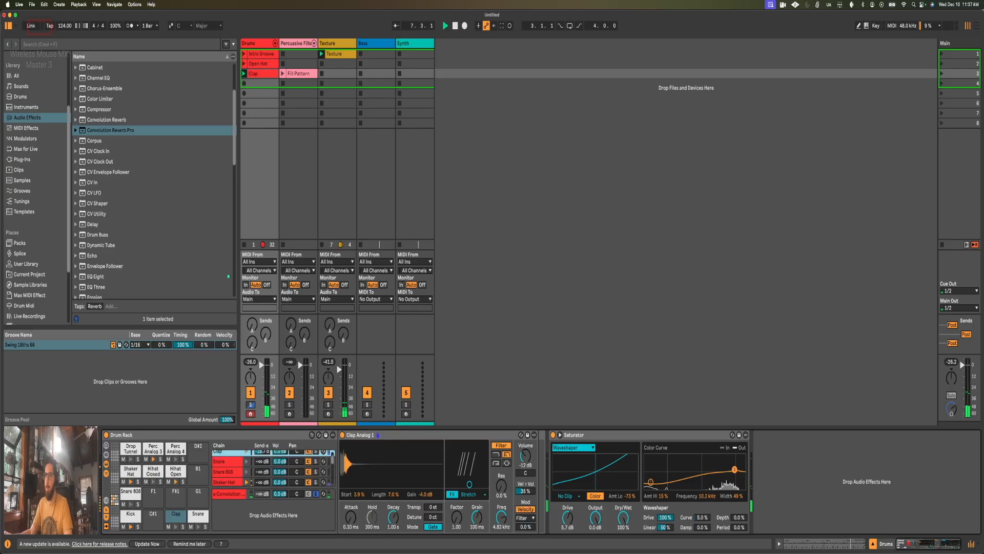
Step: Select the reverb return chain, raise its Decay and Size, and switch the impulse response to TVC33 Studio Small
click(230, 494)
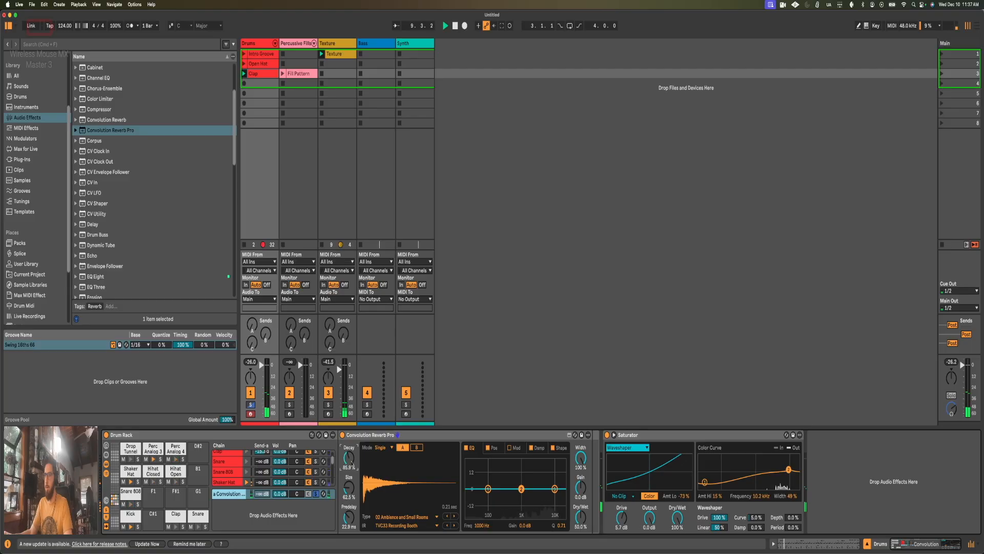
drag(349, 488, 349, 472)
click(420, 525)
click(470, 442)
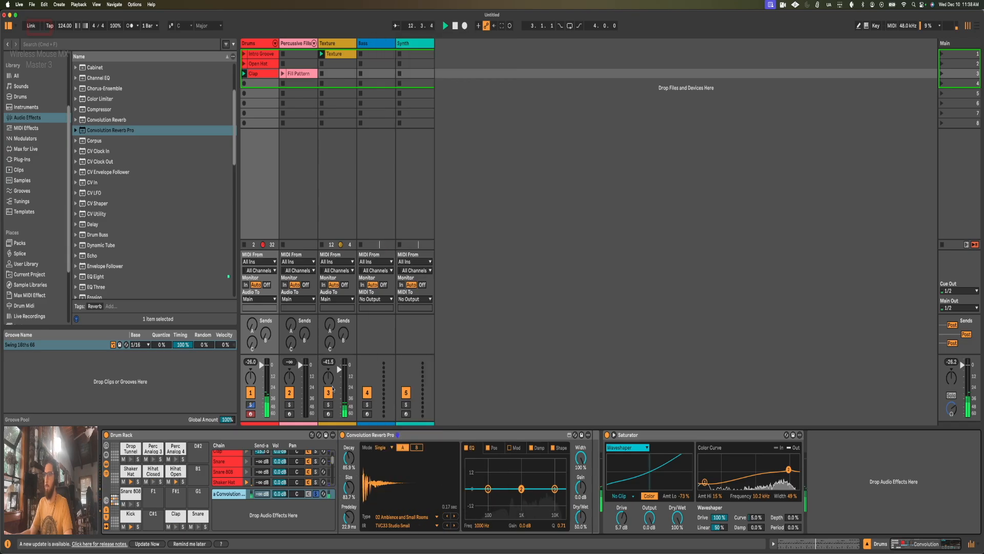
Step: Deactivate the Texture track and change the Drums reverb's impulse response to TVC33 Tiled Room
click(326, 397)
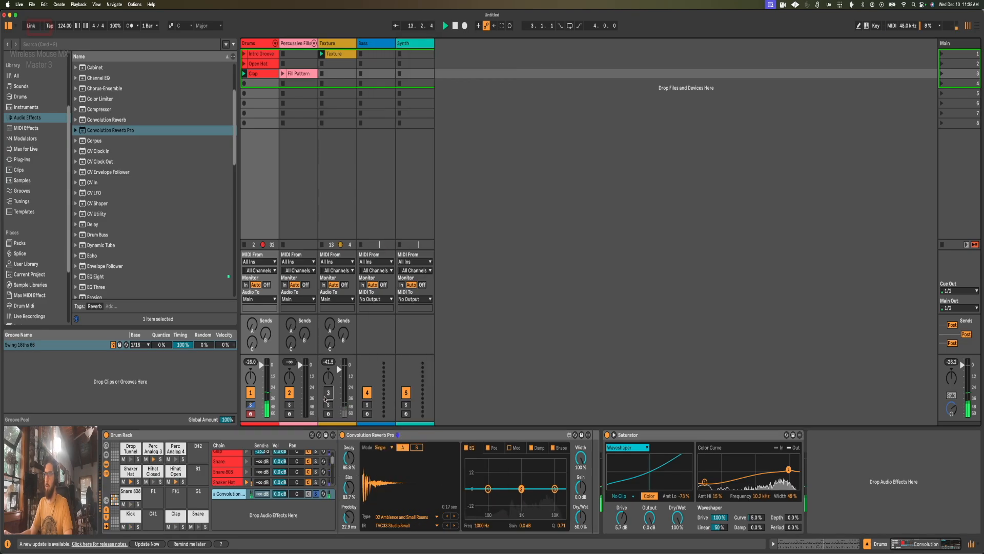
click(255, 45)
click(402, 525)
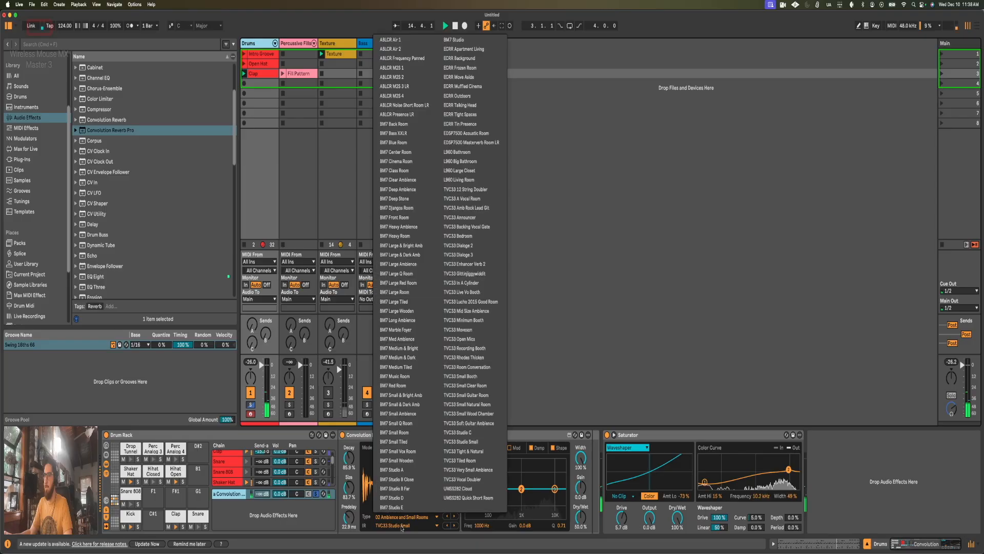
click(490, 461)
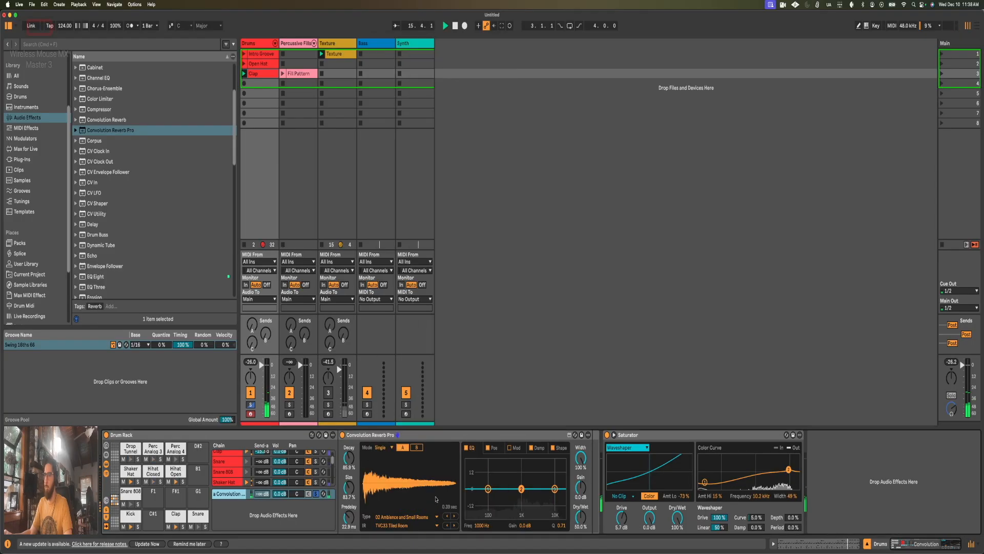
Step: Lower the reverb's Decay, set its Size to 78.5%, and unsolo the return chain to hear it with the drums
drag(349, 459, 349, 466)
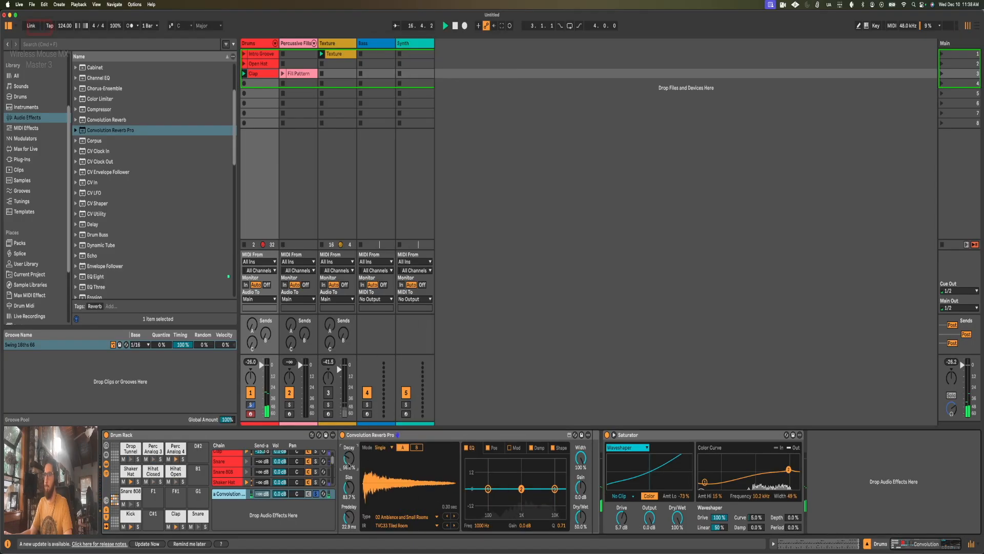
click(351, 488)
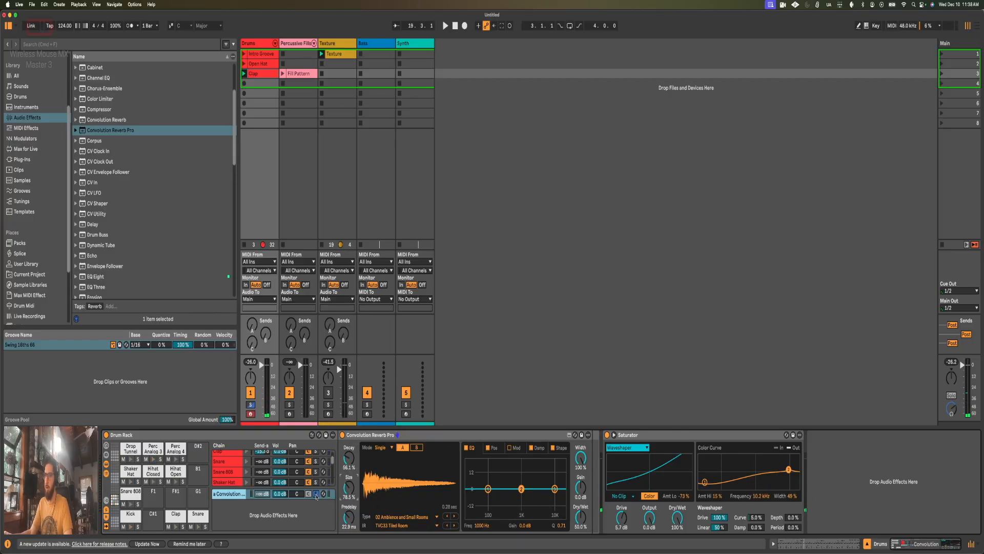
click(316, 494)
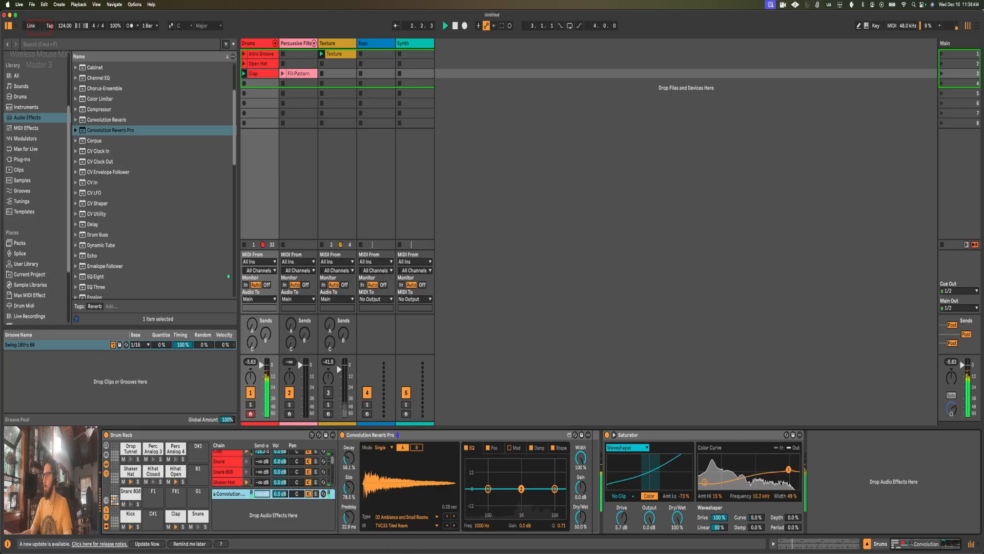
Step: Set the Saturator's Color Amt Hi to -31% at 8.46 kHz, compare with the reverb return off, and set the return's volume to -4.0 dB
drag(788, 470, 786, 475)
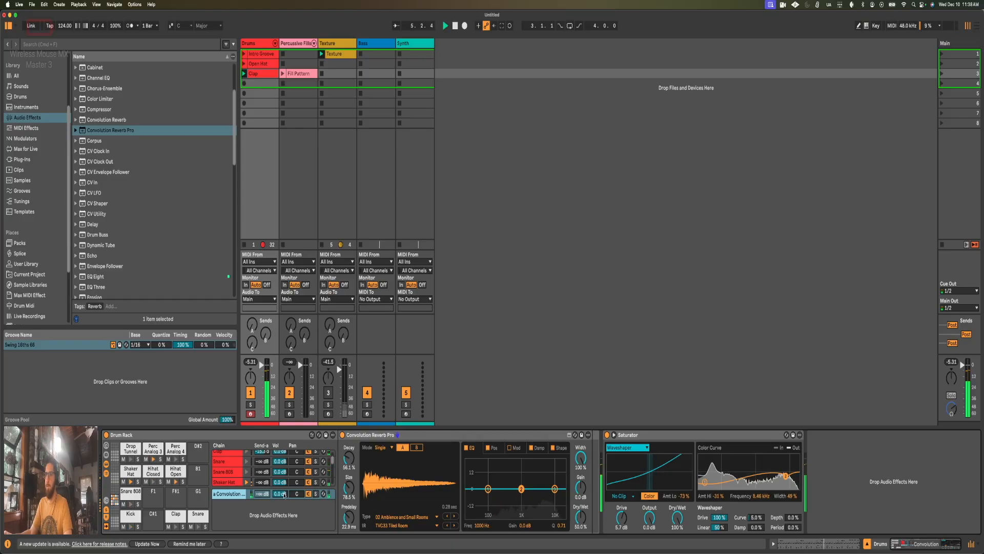
click(309, 494)
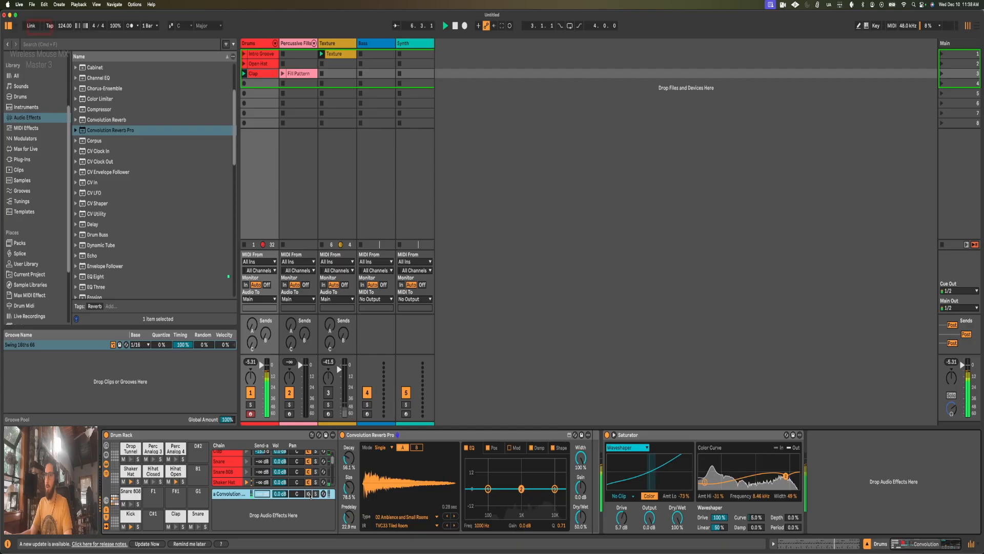
click(309, 494)
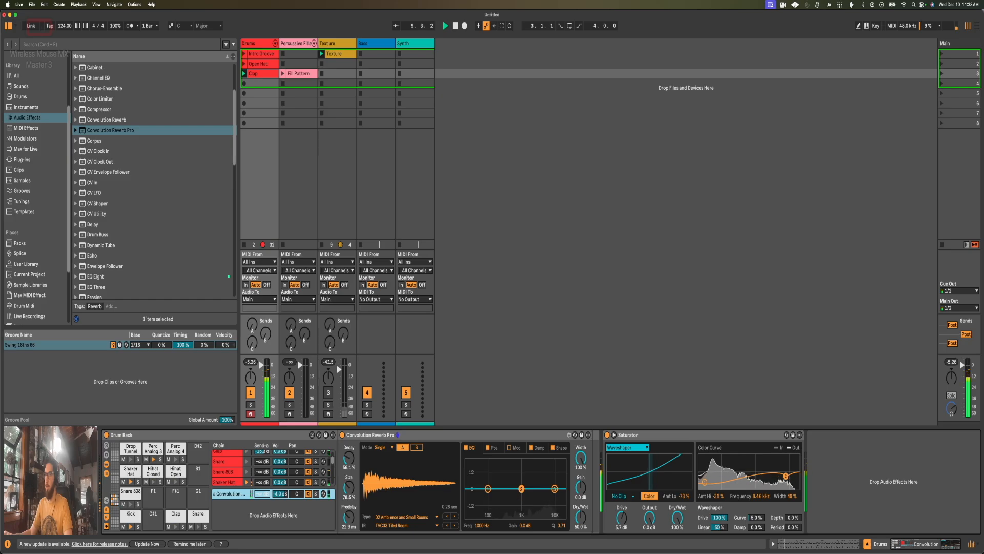
Step: With the reverb return soloed, cut its EQ low band at 283 Hz and its high band at 6.73 kHz by 9 dB, then unsolo it and stop playback
click(315, 494)
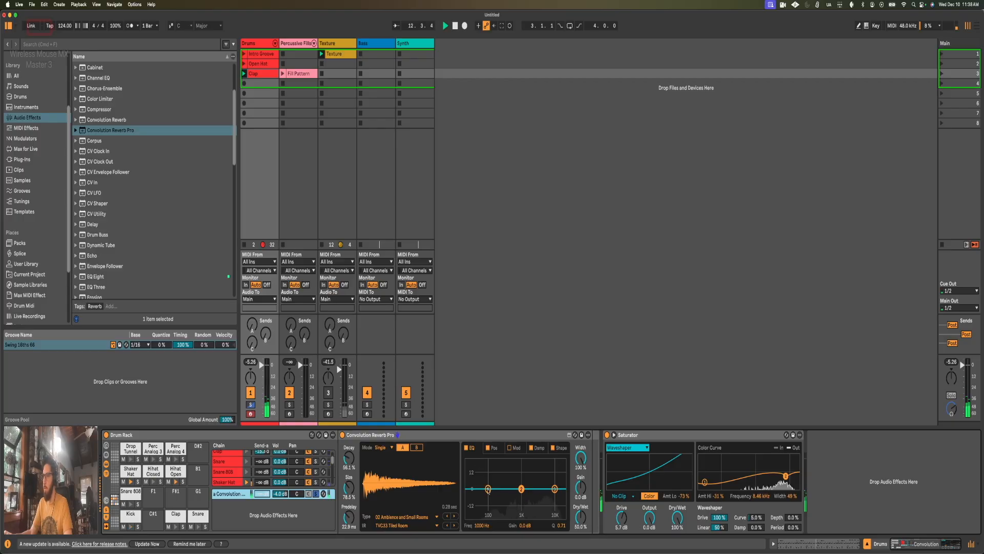
drag(488, 490, 504, 511)
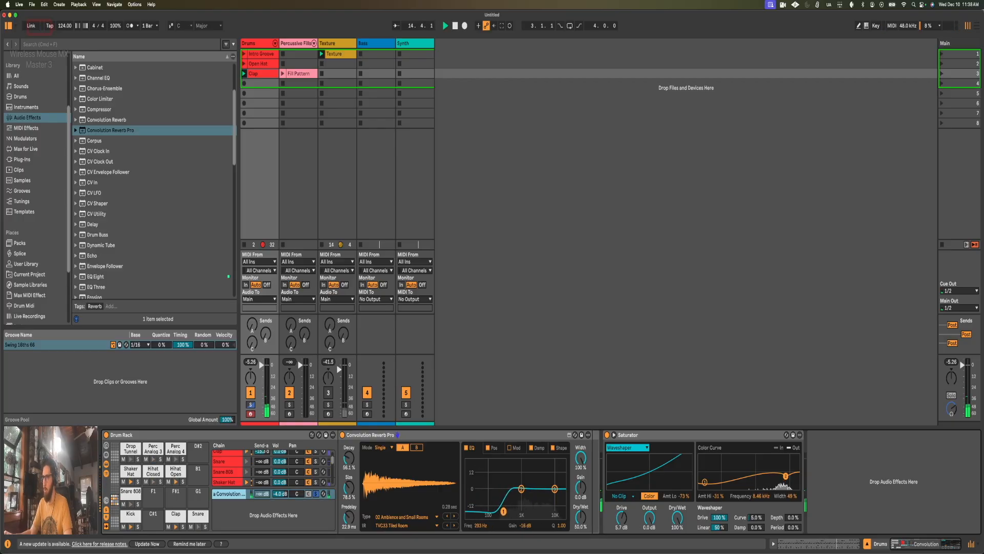
drag(555, 489, 549, 493)
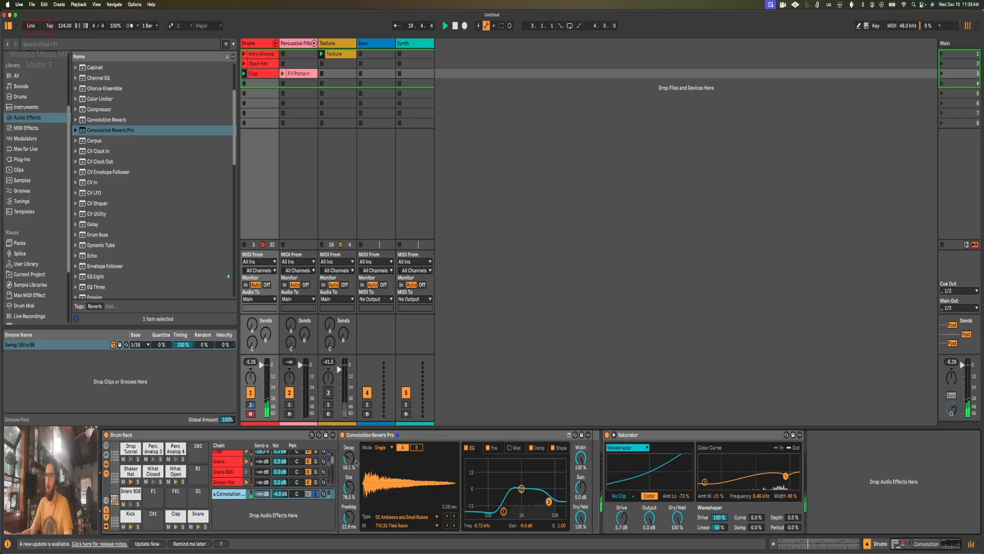
click(316, 493)
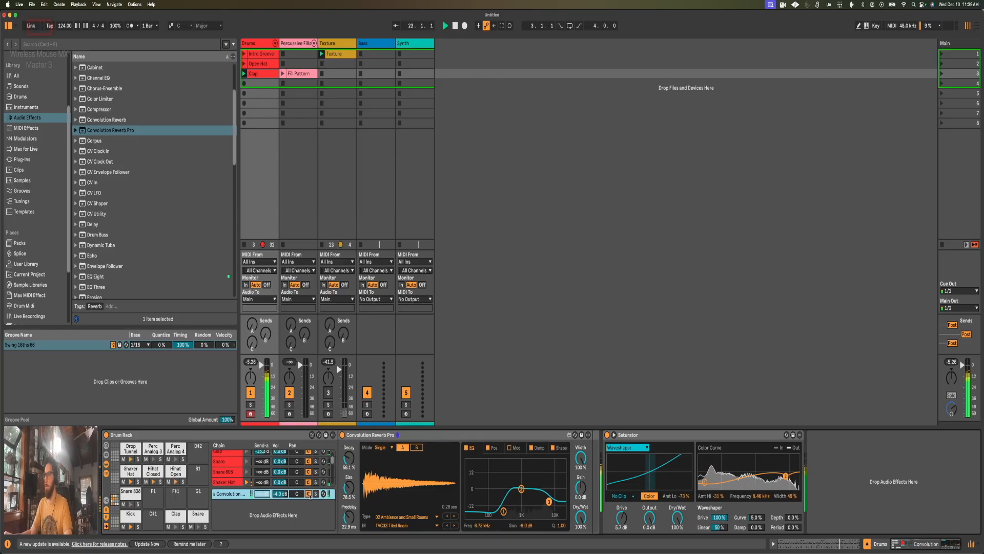
key(space)
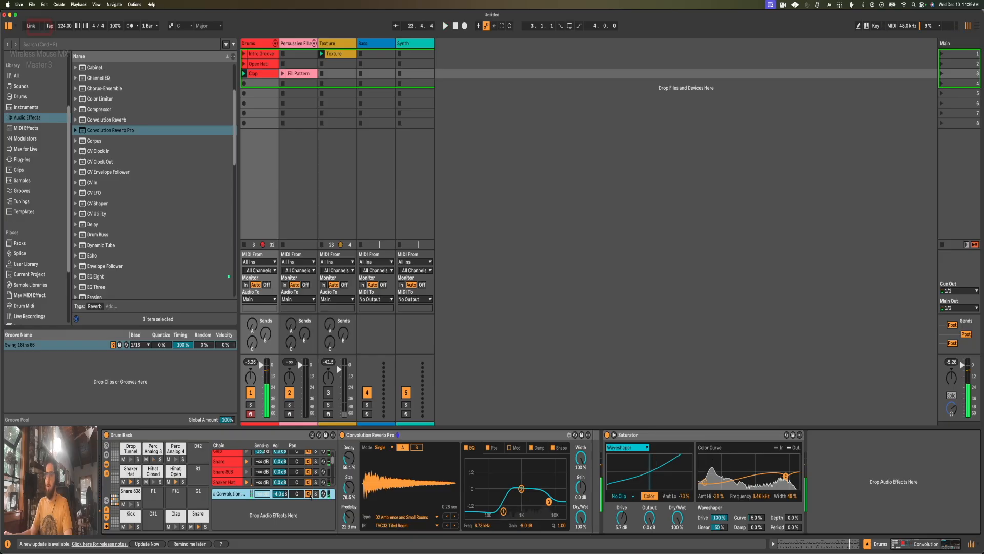
Step: Check the sends of the remaining pad chains and locate the Perc Analog 3 and Perc Analog 4 notes in the Clap clip
scroll(263, 464, down, 3)
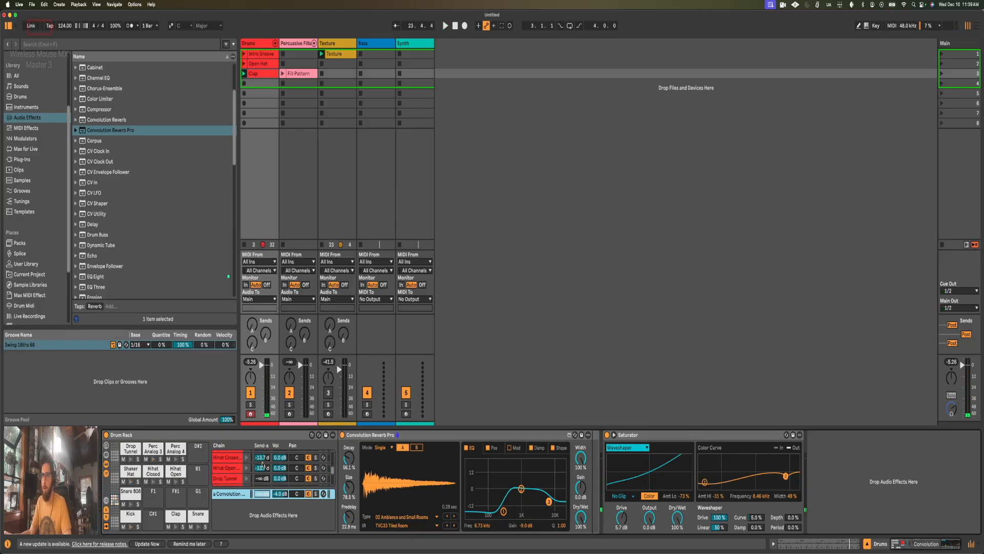
scroll(262, 464, down, 3)
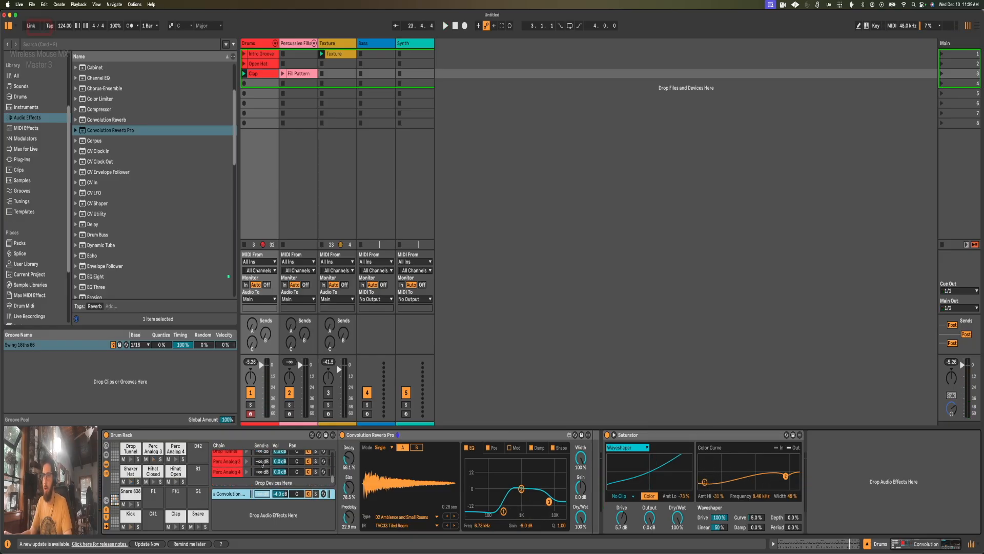
key(shift+Tab)
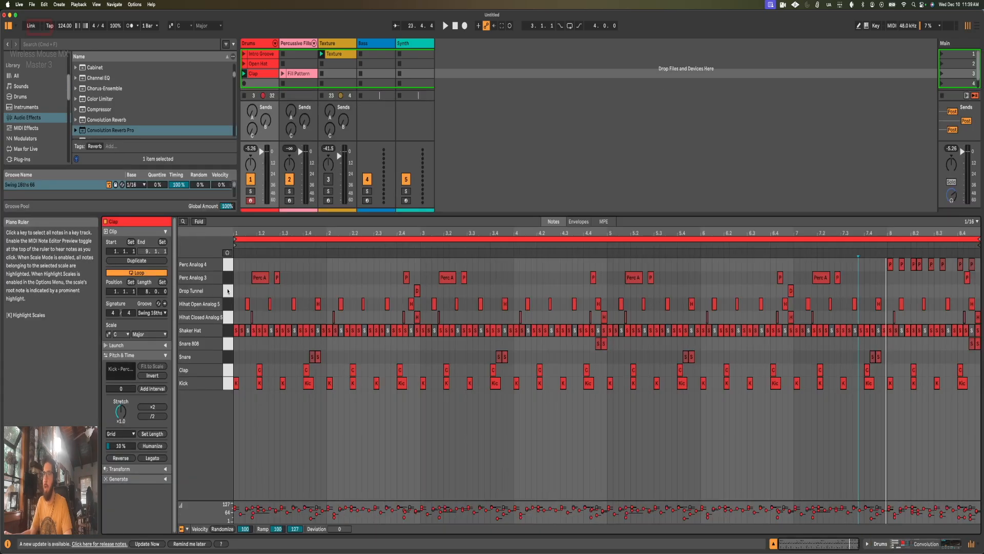
click(229, 279)
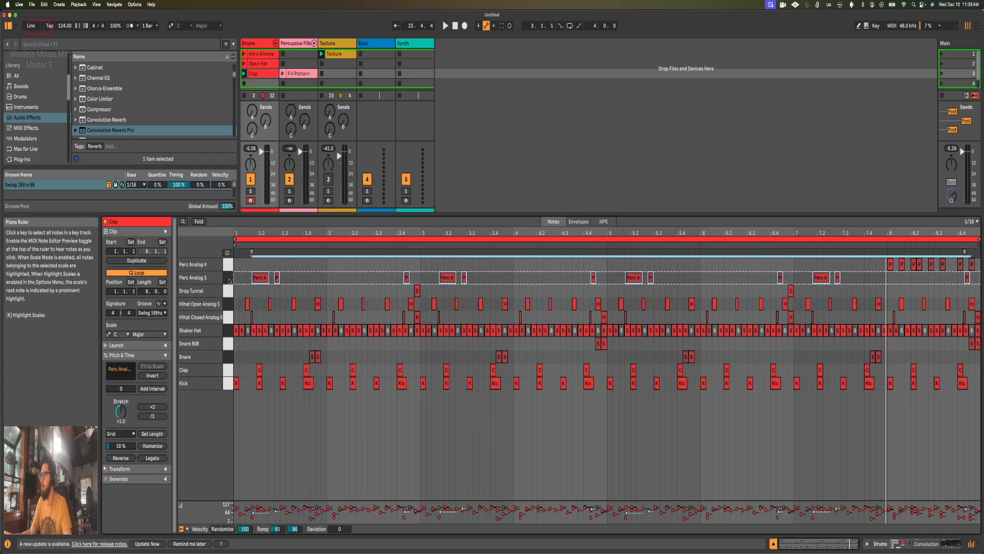
shift+click(230, 266)
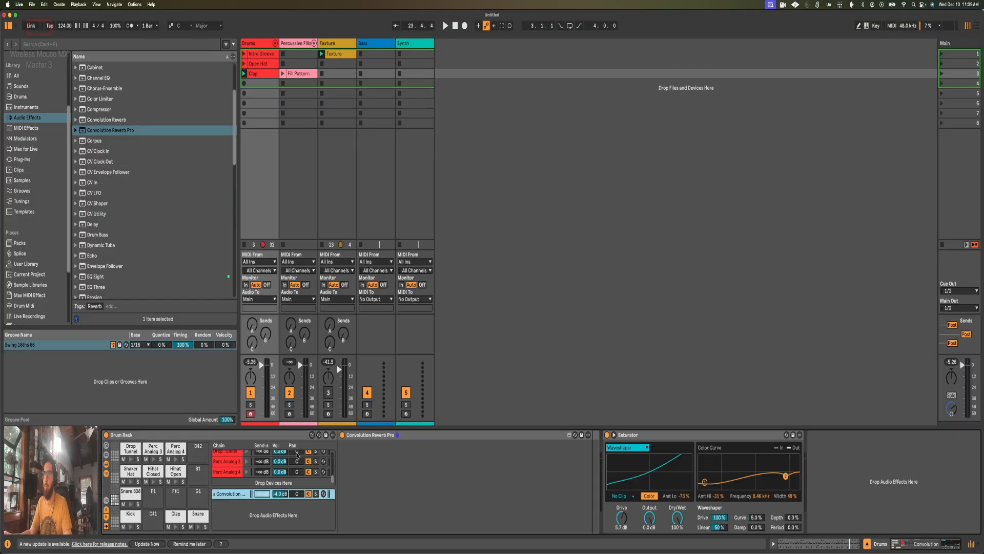
Step: Return to the Drum Rack's devices, play the groove, and raise the Snare chain's Send-a to about -15.3 dB
key(shift+Tab)
mouse_move(268, 465)
mouse_down()
mouse_move(268, 449)
mouse_move(261, 463)
mouse_up()
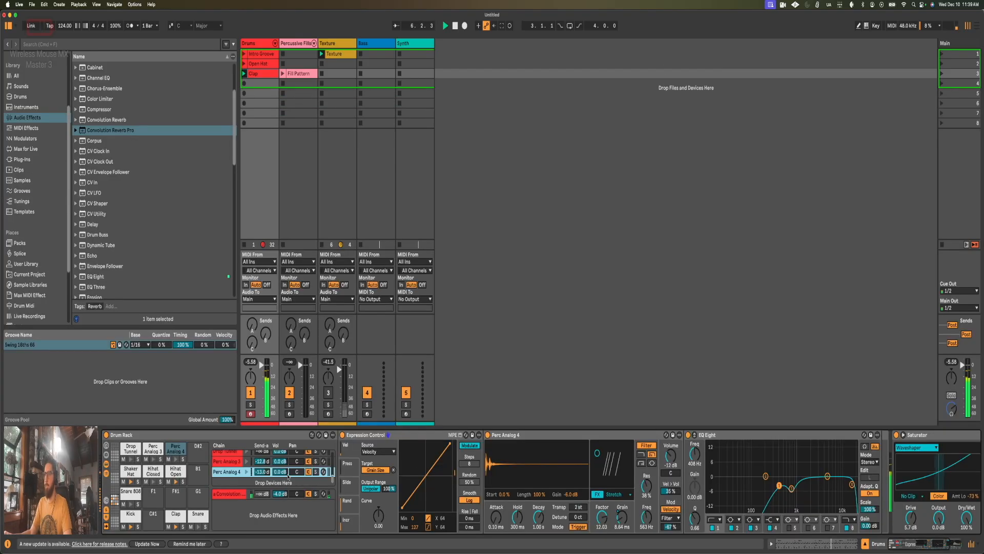
scroll(279, 466, up, 2)
drag(271, 476, 271, 457)
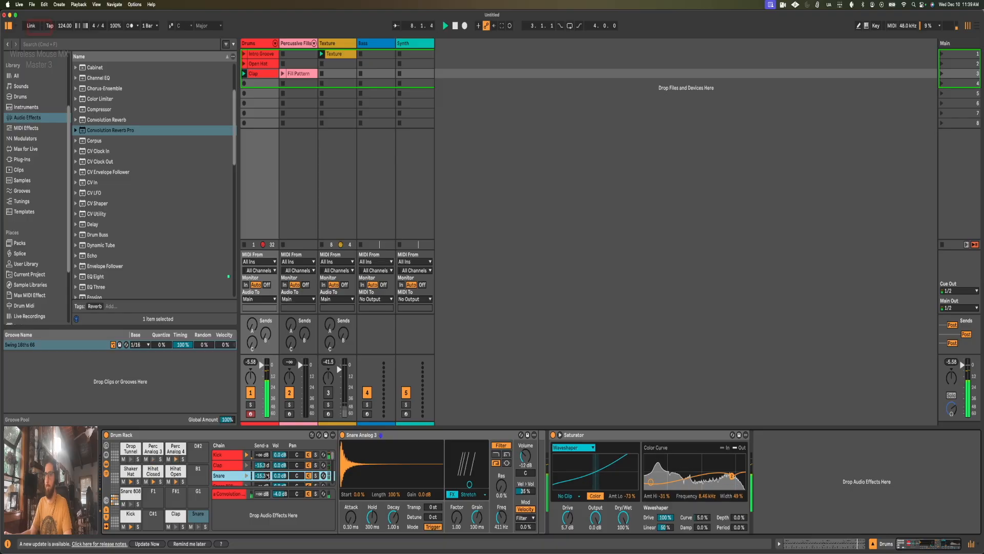
key(space)
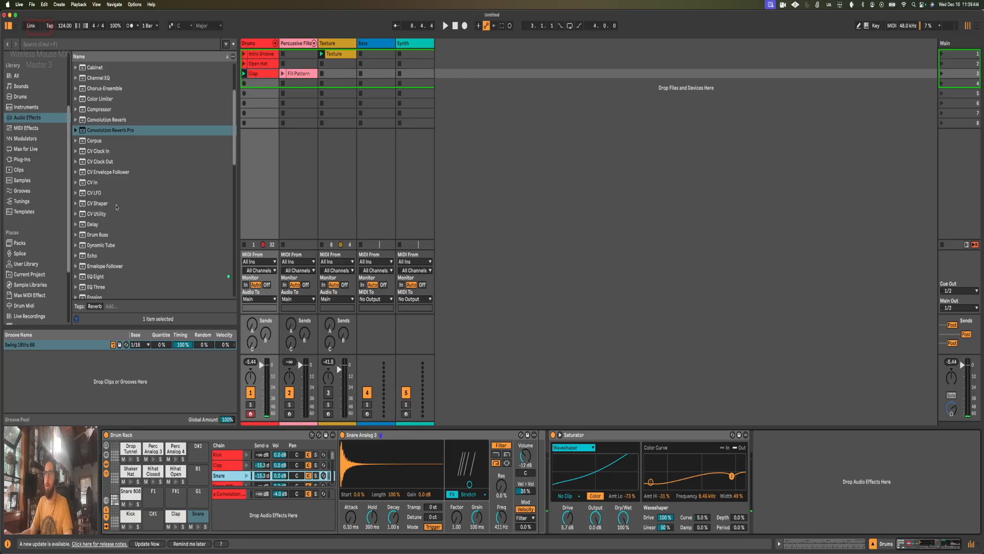
Step: Add a Delay audio effect as a second return chain in the Drum Rack, below the Convolution Reverb Pro return
click(92, 225)
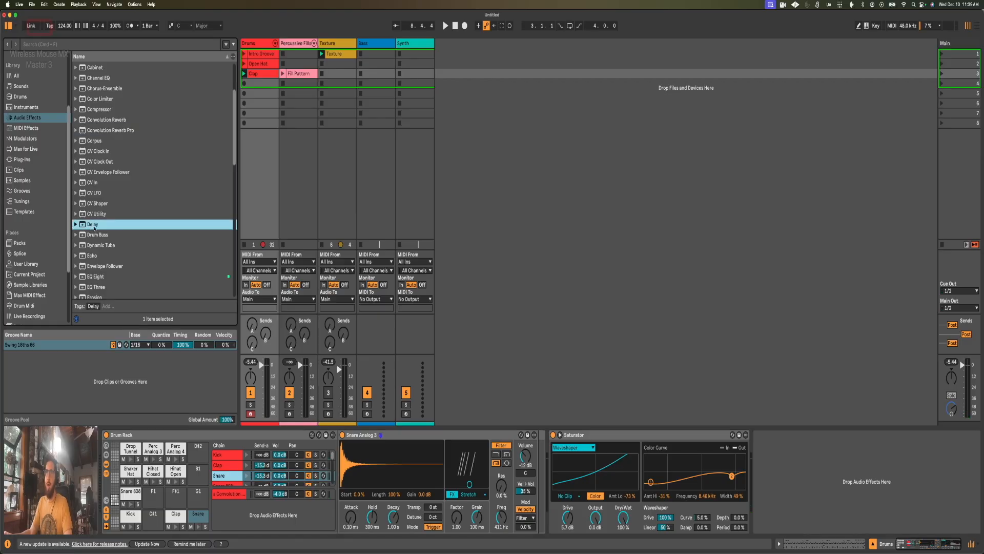
click(94, 257)
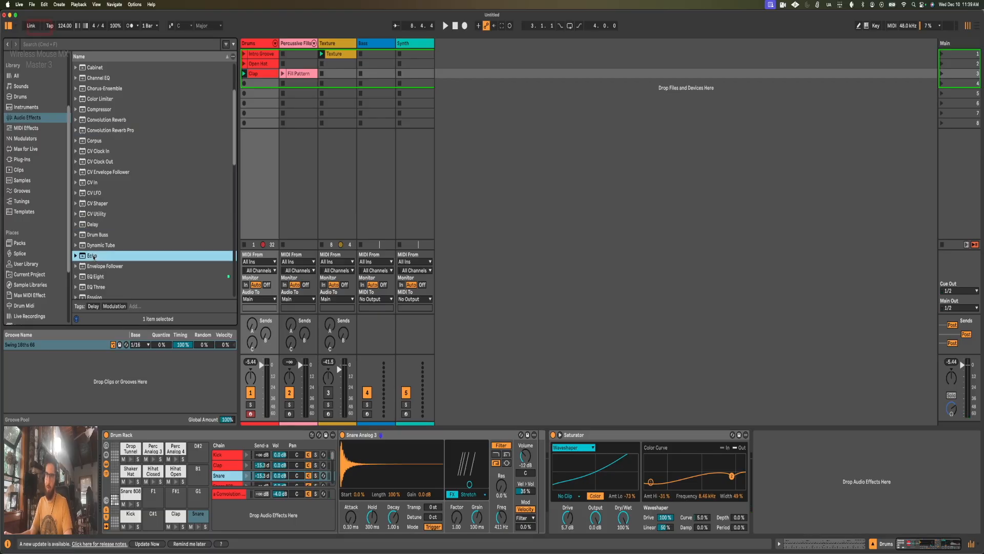
click(94, 225)
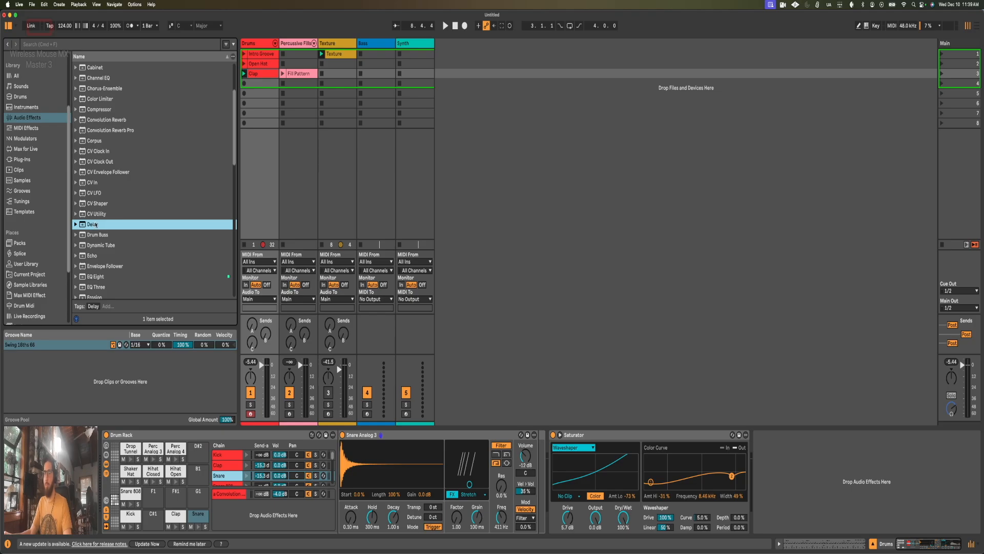
scroll(90, 231, down, 1)
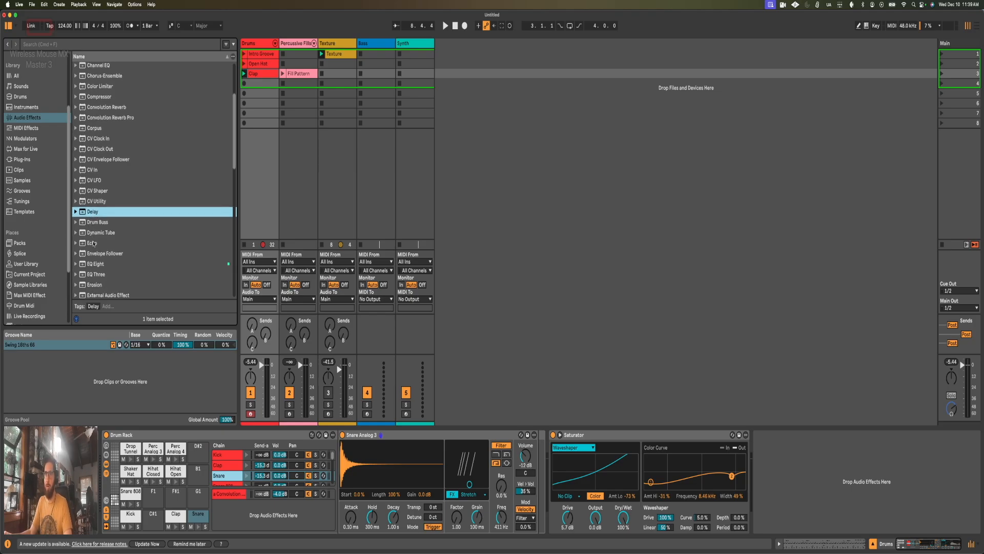
drag(91, 213, 221, 505)
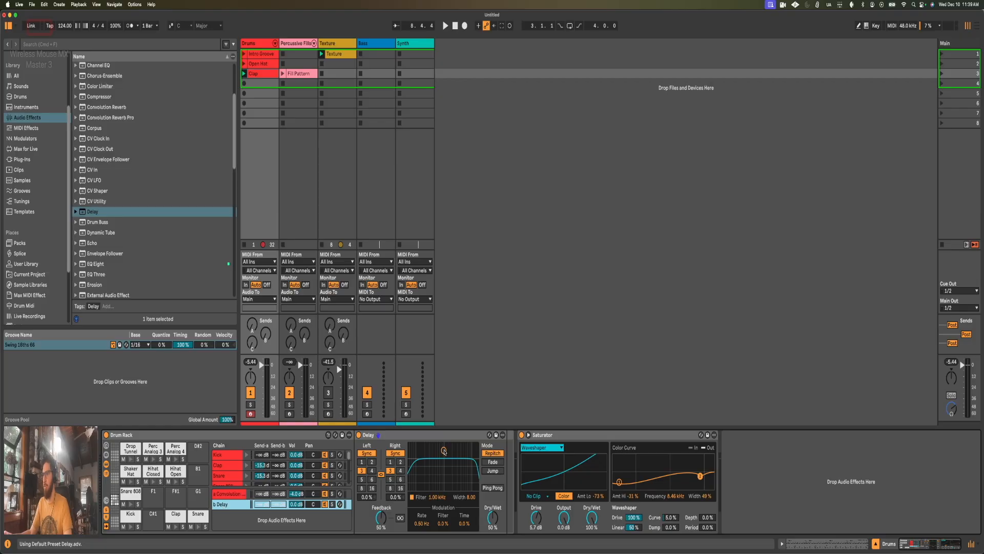
Step: Narrow the Delay's filter to about 1.32 kHz with a width of 3.18 and set its feedback to 15%
drag(444, 450, 448, 466)
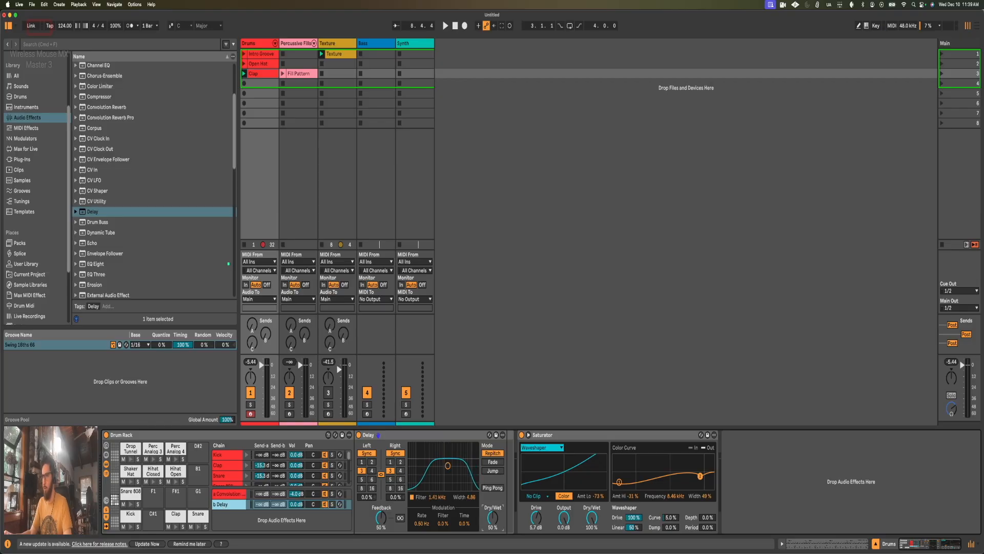
drag(447, 469, 448, 469)
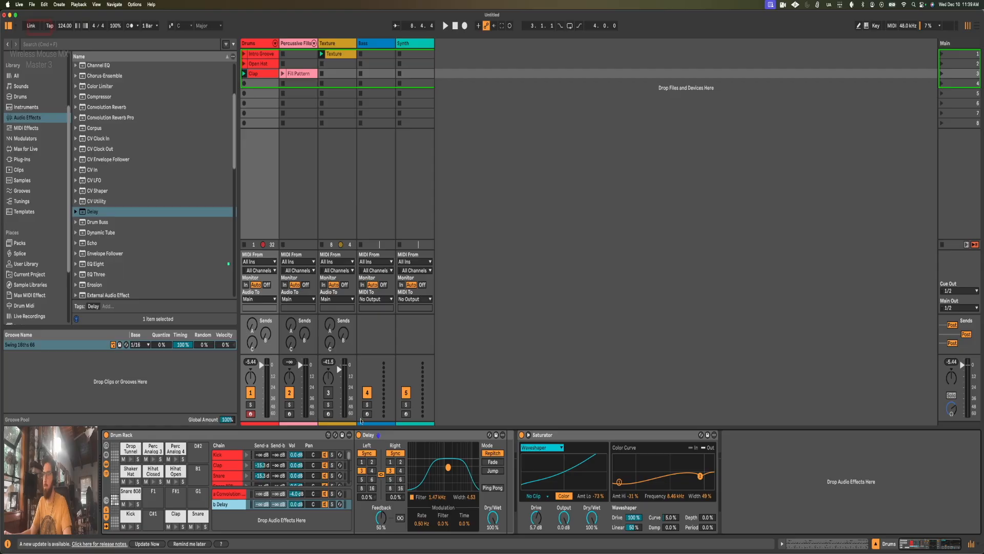
drag(444, 471, 448, 471)
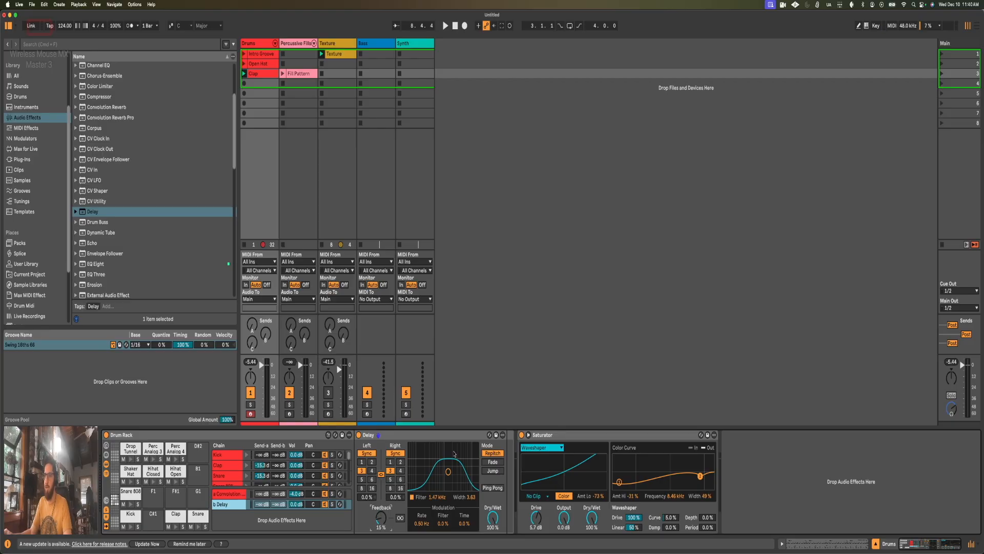
drag(450, 475, 449, 479)
Step: Set the Clap chain's Send-b to about -30 dB and the Shaker Hat's Send-a to about -14.7 dB, checking the shaker in solo
drag(279, 465, 280, 451)
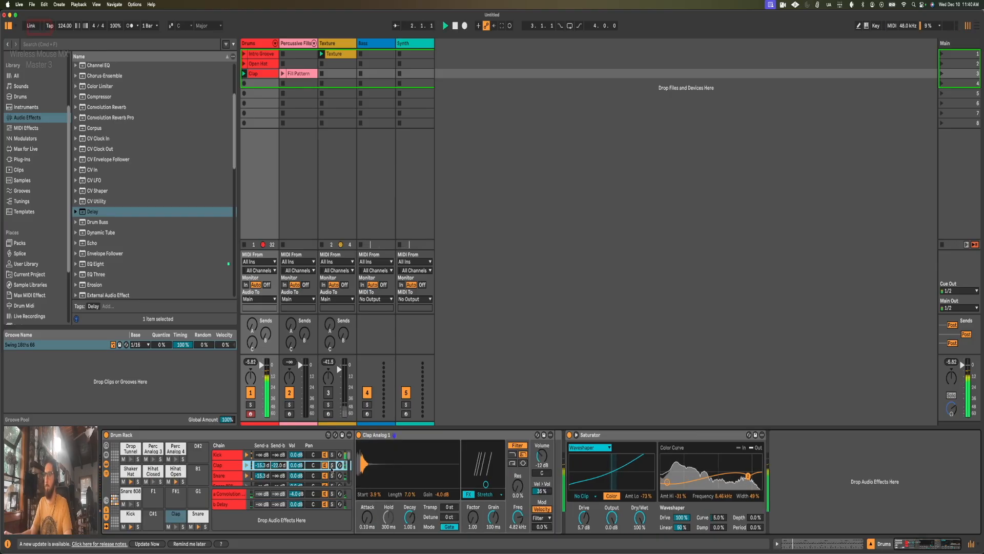
drag(278, 466, 279, 469)
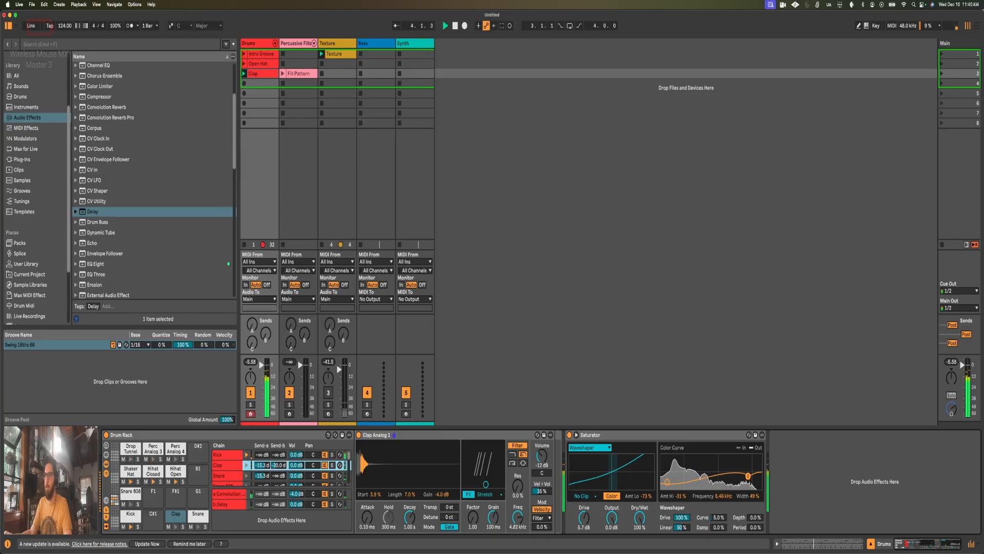
scroll(283, 470, down, 2)
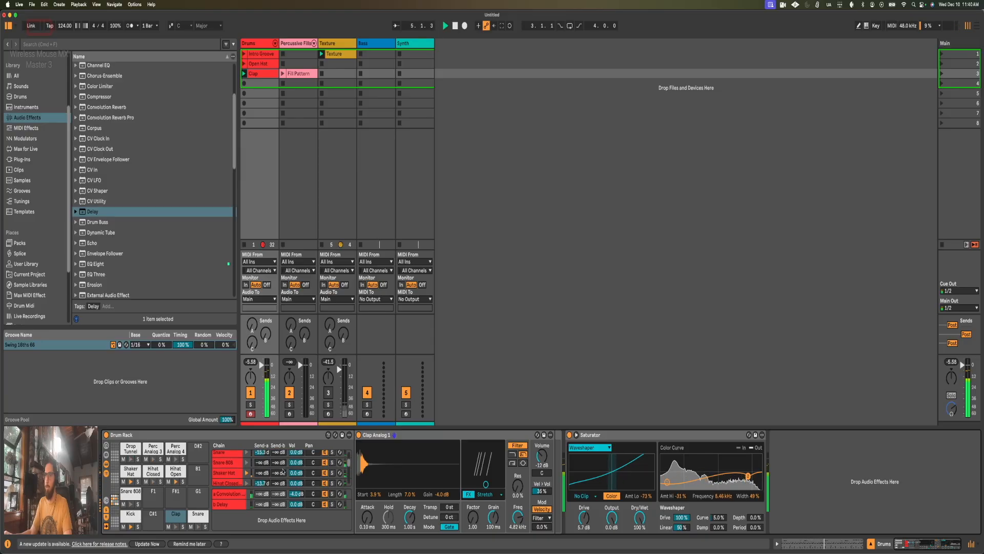
scroll(281, 476, down, 2)
scroll(281, 470, up, 1)
drag(262, 463, 262, 440)
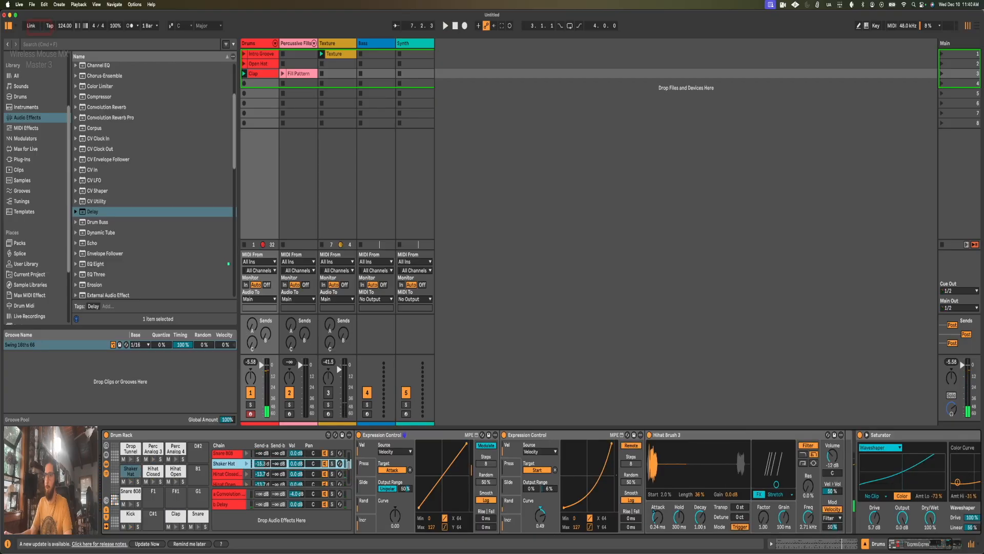
click(332, 463)
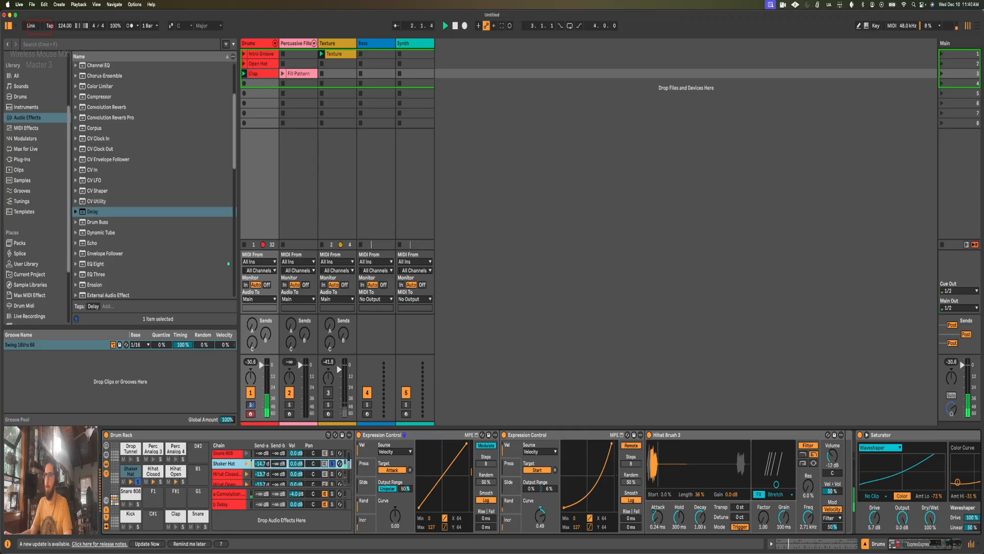
click(331, 464)
Step: Raise the Hihat Closed chain's Send-b to about -31 dB while playing the groove
scroll(281, 467, down, 2)
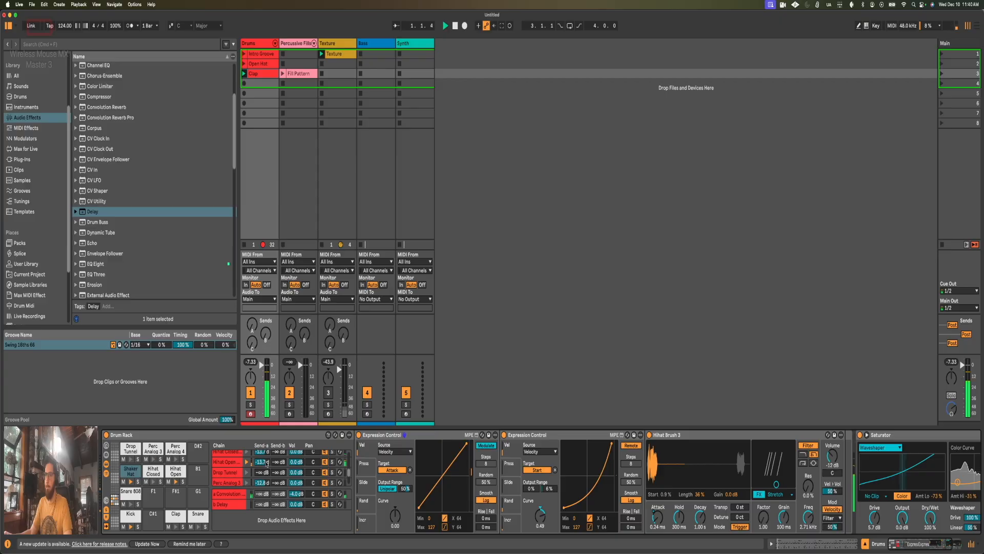
drag(281, 468, 281, 455)
key(space)
scroll(281, 464, up, 1)
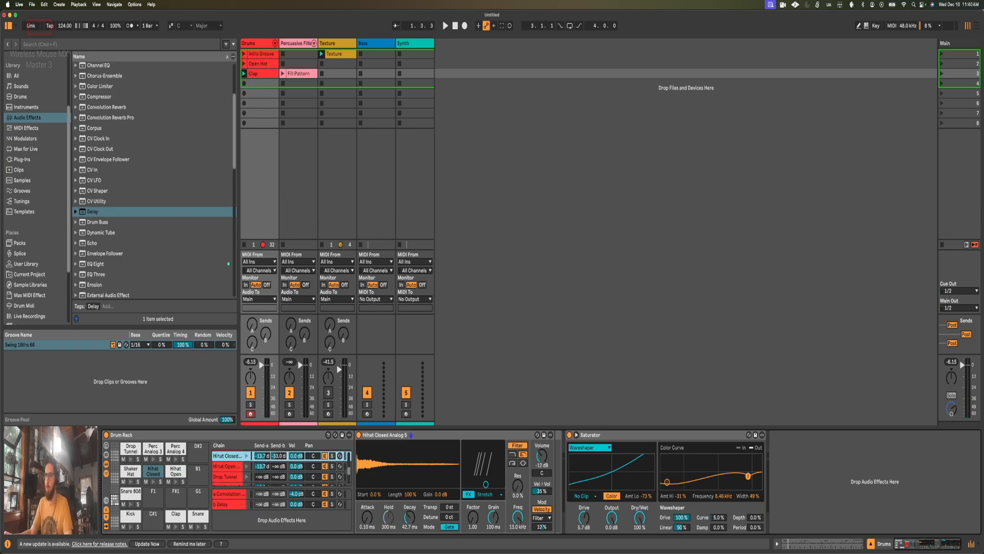
key(space)
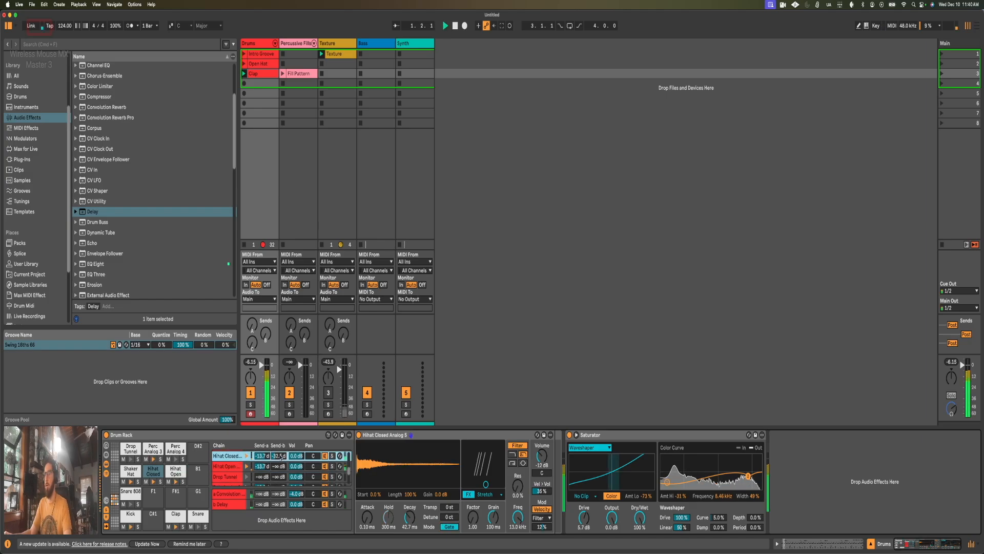
drag(281, 457, 281, 456)
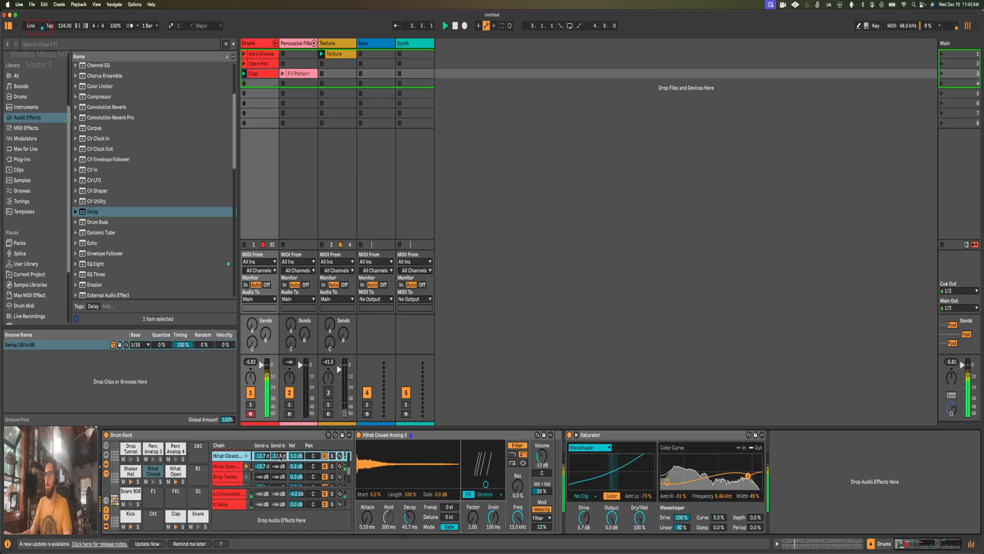
Step: Raise the Perc Analog 3 chain's Send-b to about -23.4 dB
scroll(280, 466, down, 1)
scroll(281, 466, down, 1)
mouse_move(281, 467)
mouse_down()
mouse_move(281, 448)
mouse_move(280, 472)
mouse_up()
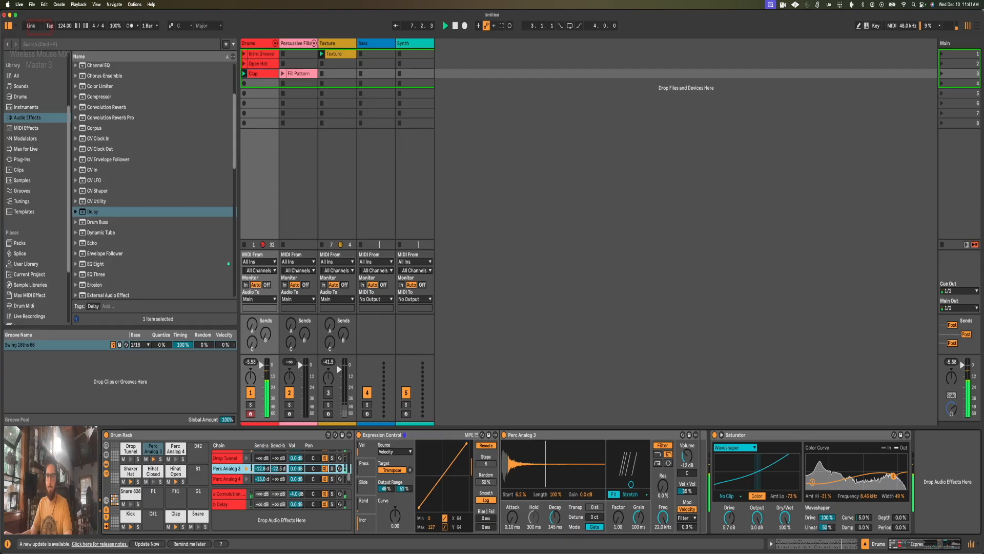
Step: Set the Delay return's filter to about 2.11 kHz with a width of 2.85, check the pad chains' sends, and stop playback
click(226, 505)
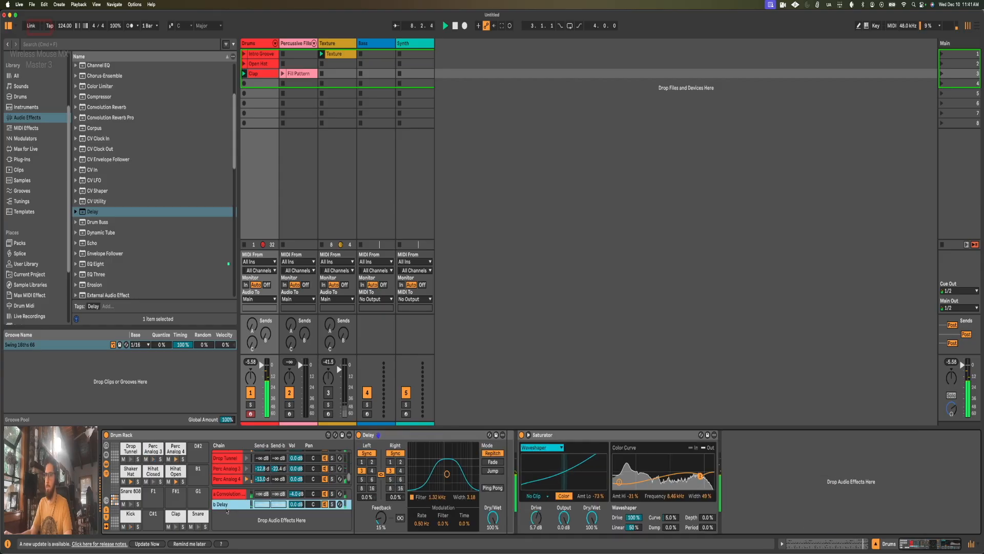
drag(442, 475, 448, 477)
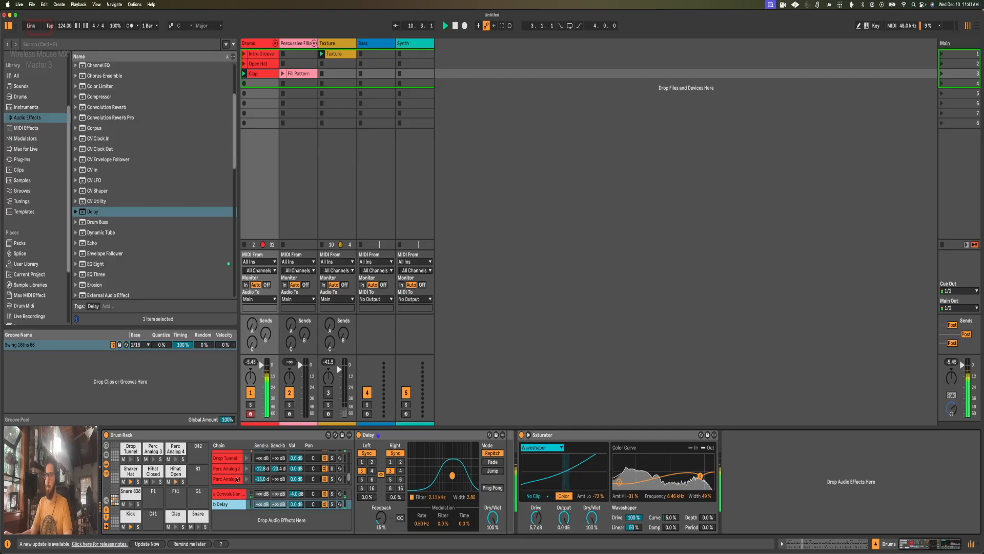
scroll(281, 479, down, 3)
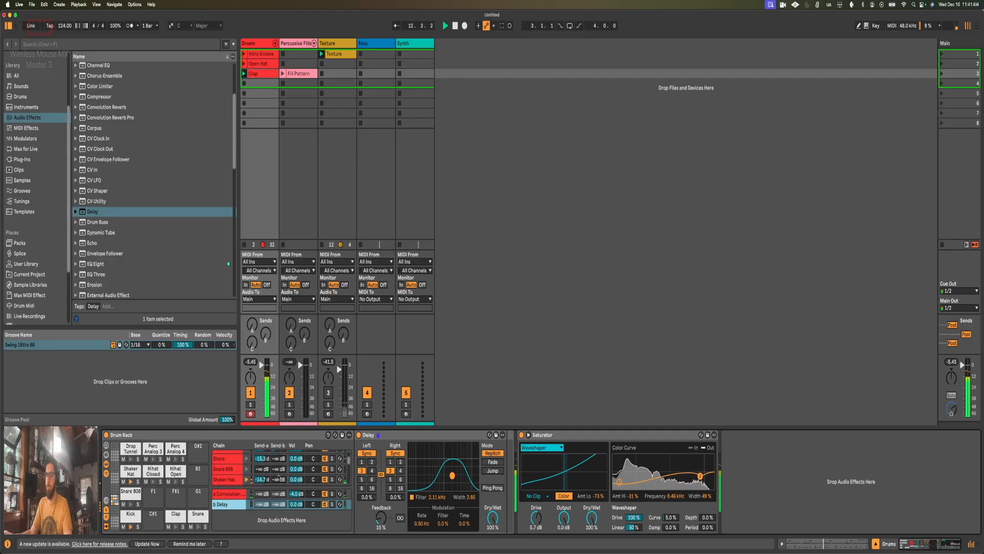
scroll(277, 471, up, 2)
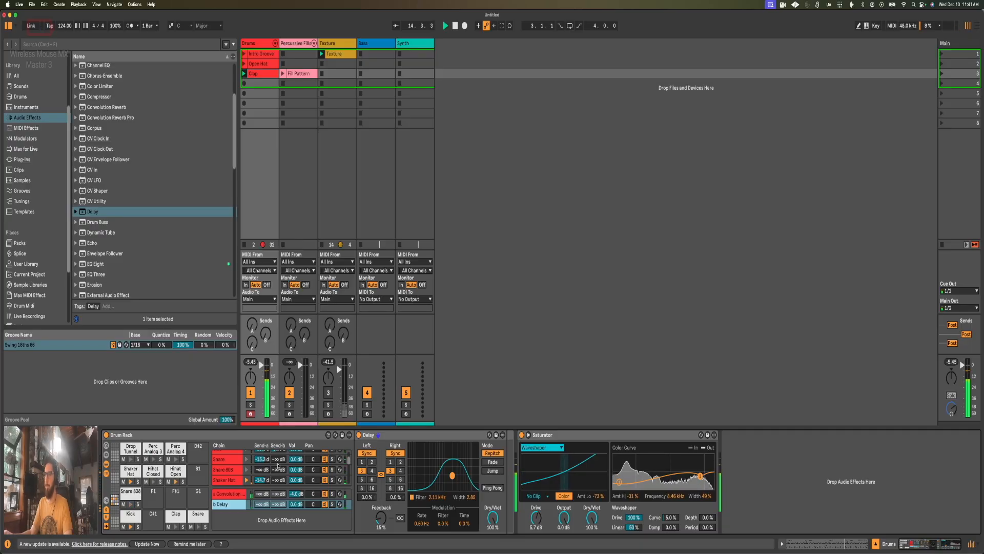
scroll(278, 466, up, 2)
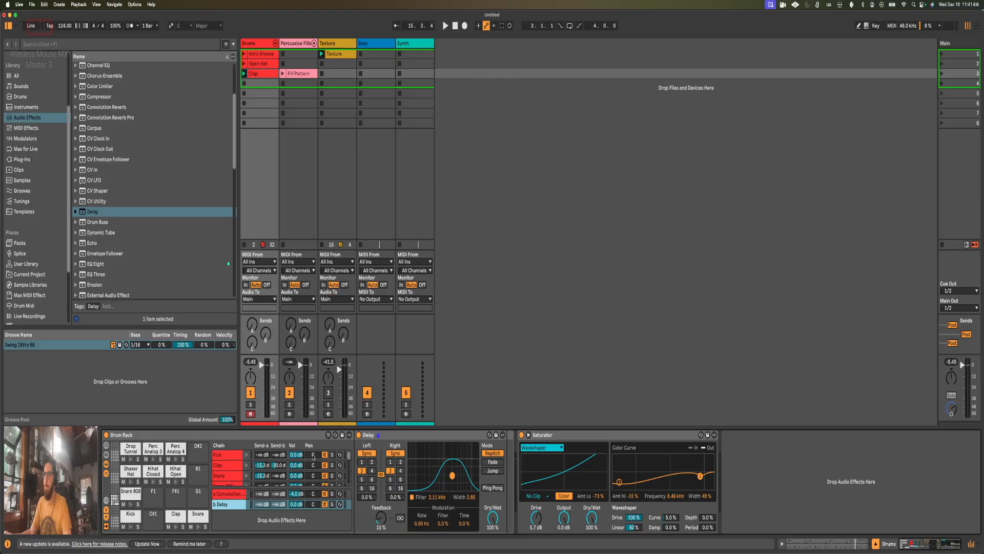
Step: Pan the Snare 808 chain to 7R and the Snare chain to 3R, checking their notes in the Clap clip
scroll(313, 455, down, 1)
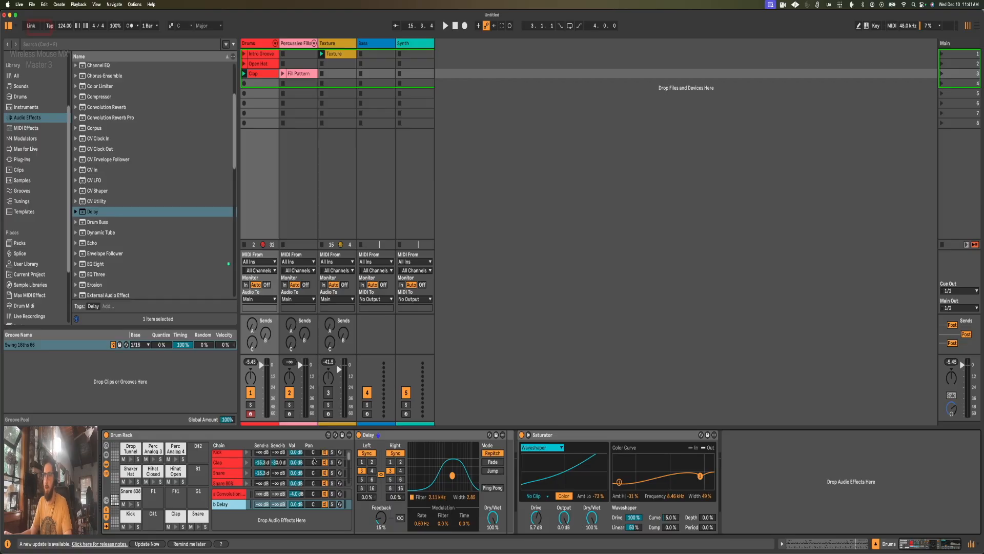
scroll(313, 461, down, 1)
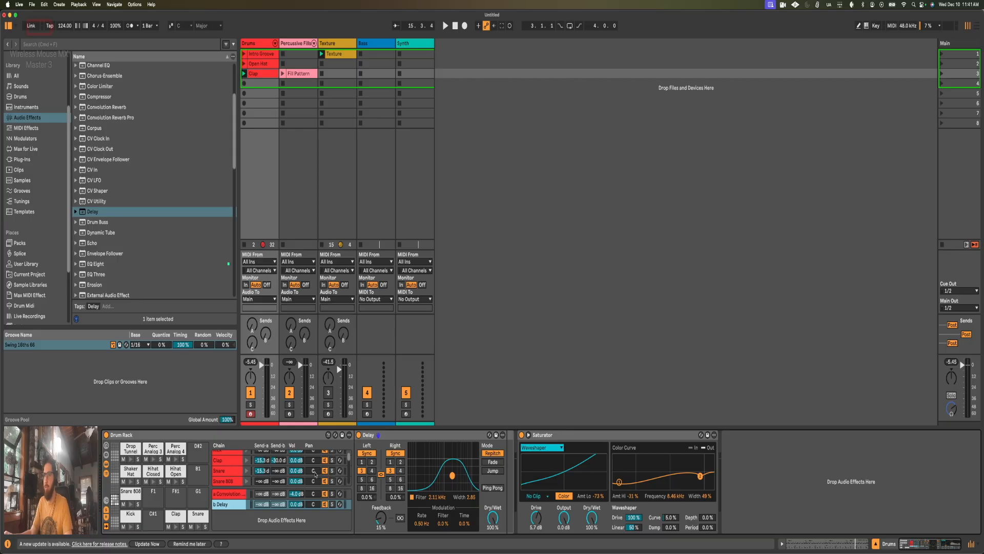
click(315, 482)
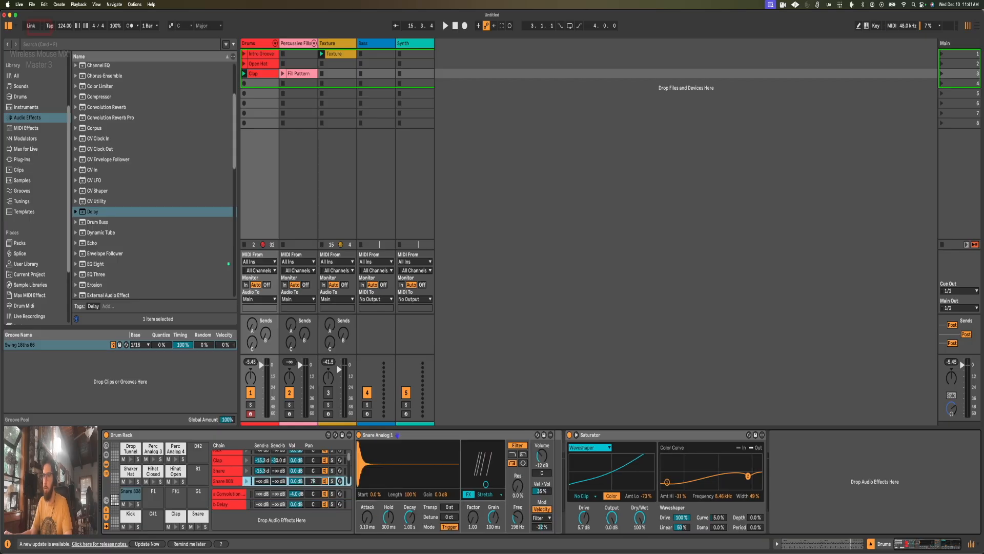
scroll(316, 482, down, 1)
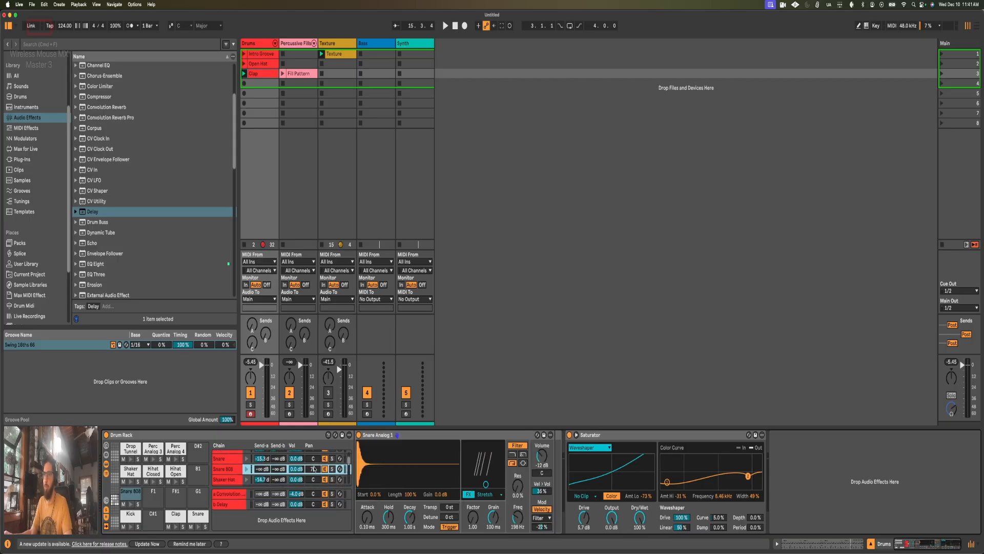
key(shift+Tab)
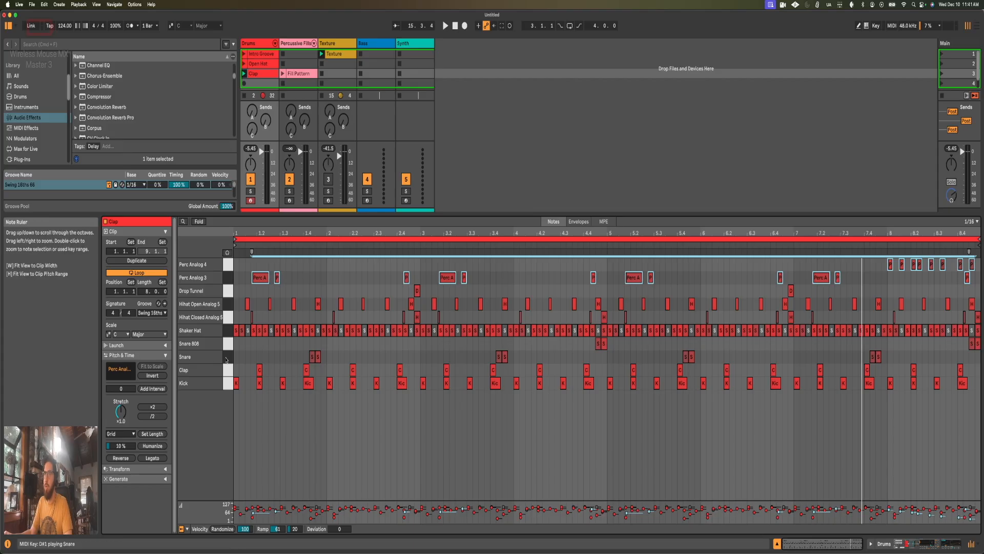
key(shift+Tab)
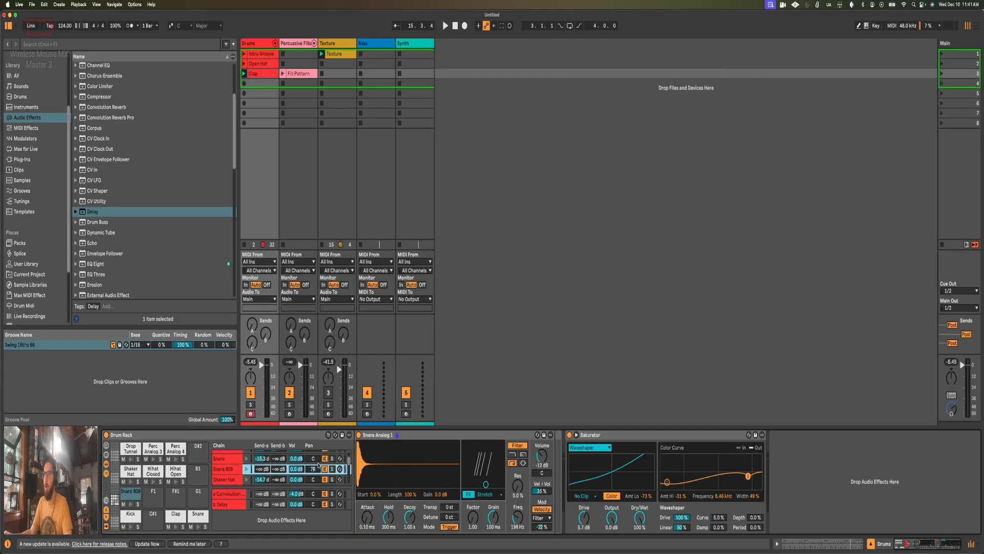
drag(315, 460, 315, 457)
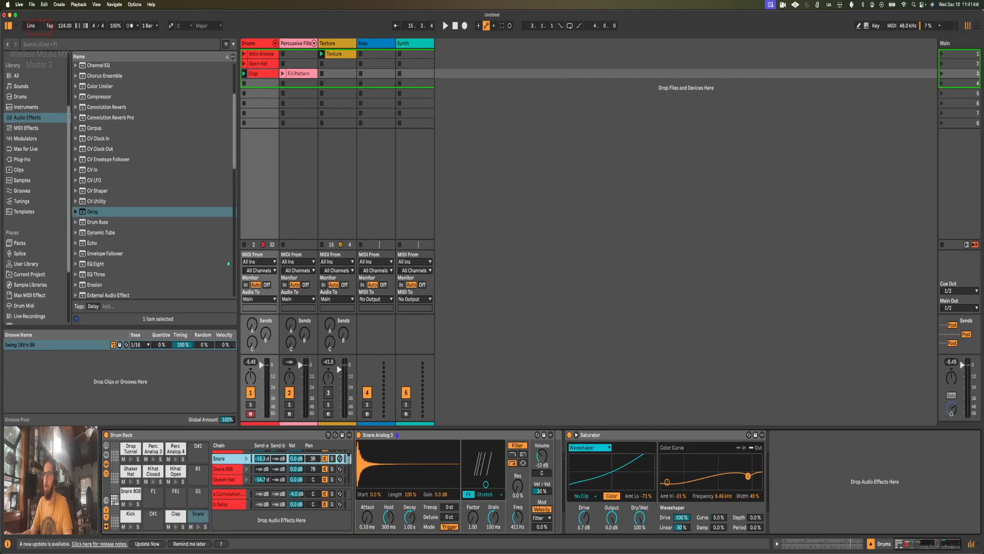
Step: Pan the Hihat Open chain to 3L and the Hihat Closed chain to 7L
scroll(315, 462, down, 3)
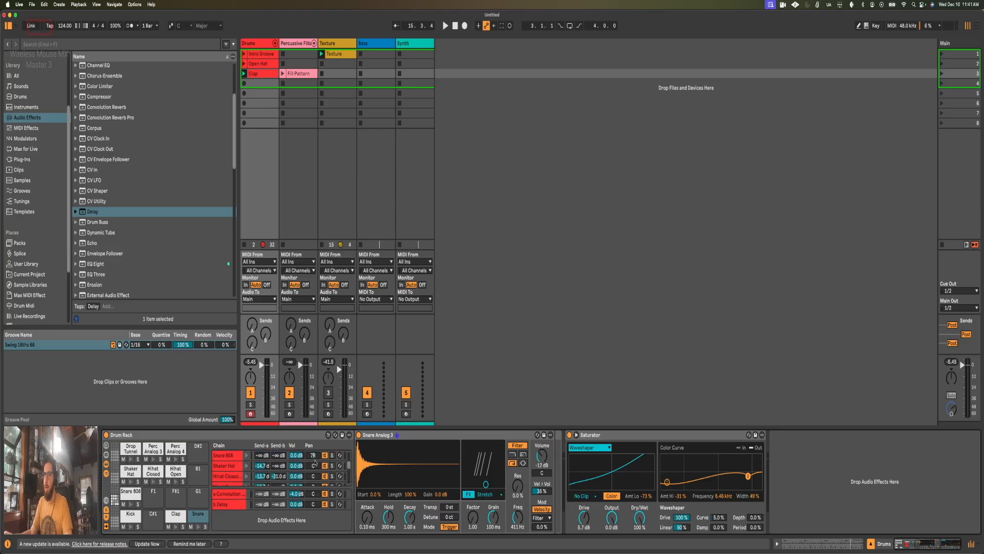
scroll(316, 464, down, 1)
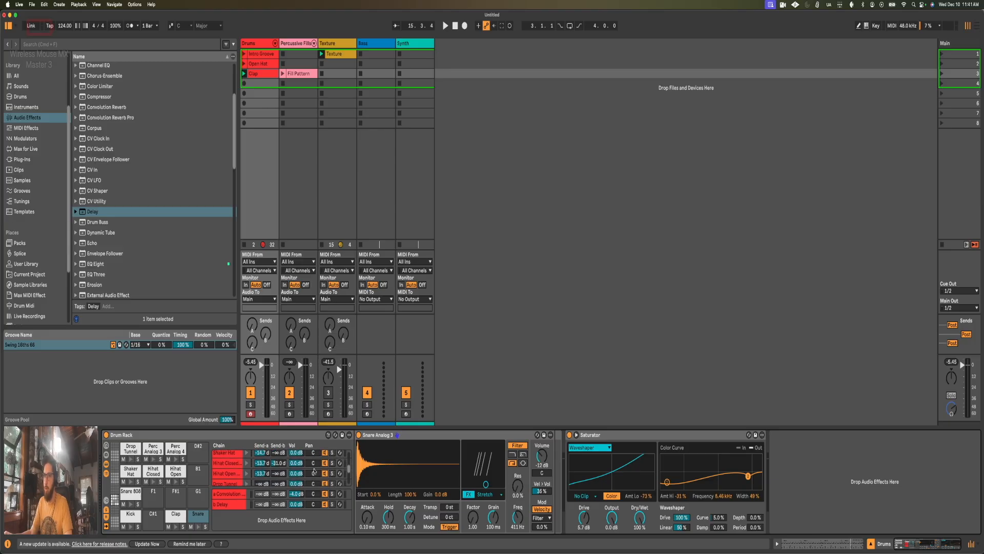
drag(315, 471, 315, 472)
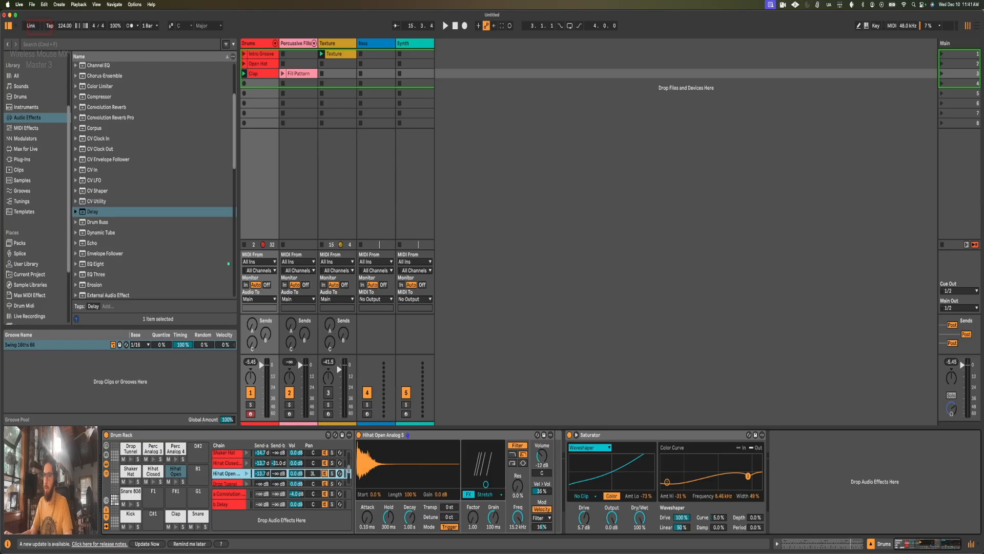
drag(314, 464, 315, 467)
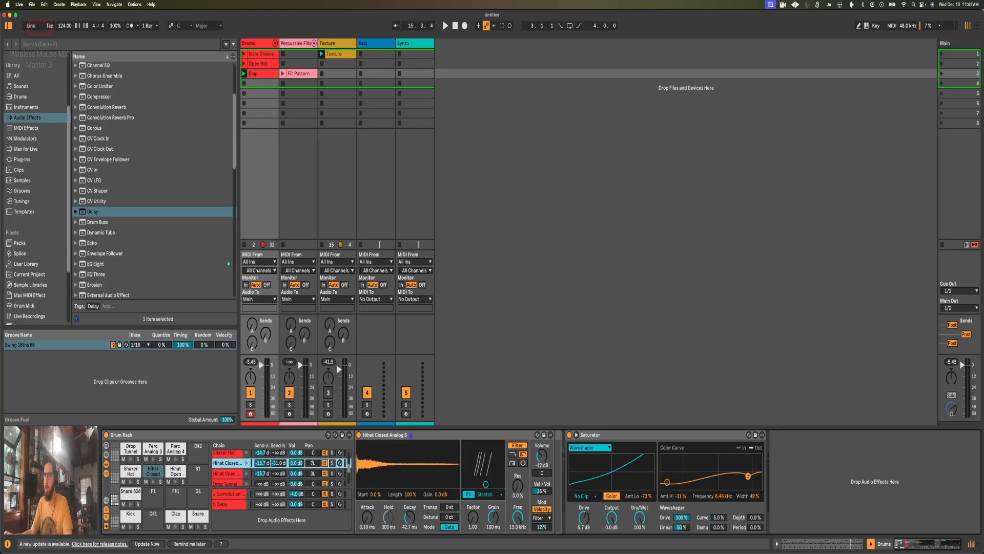
scroll(317, 465, down, 3)
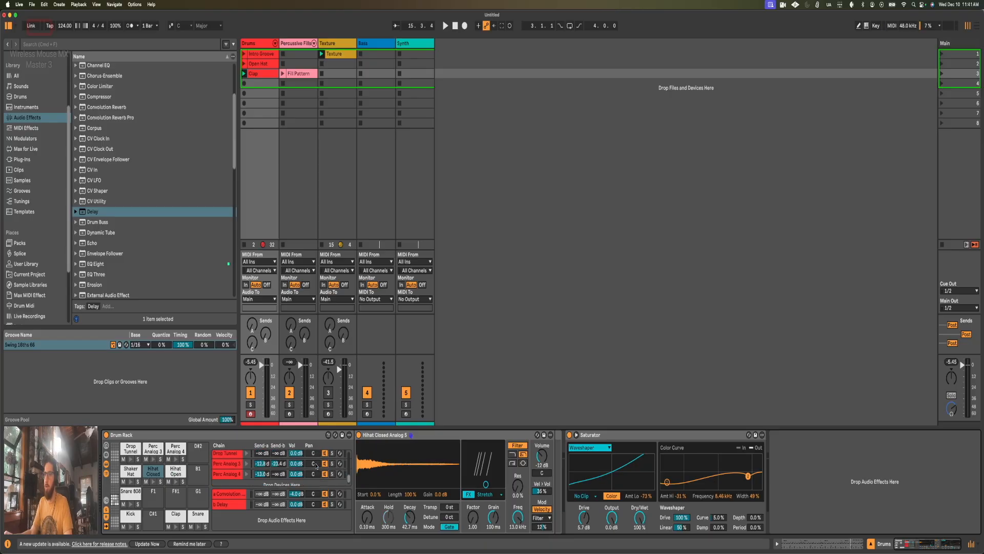
Step: Check the percussion notes in the Clap clip and return to the Drum Rack's devices
key(shift+Tab)
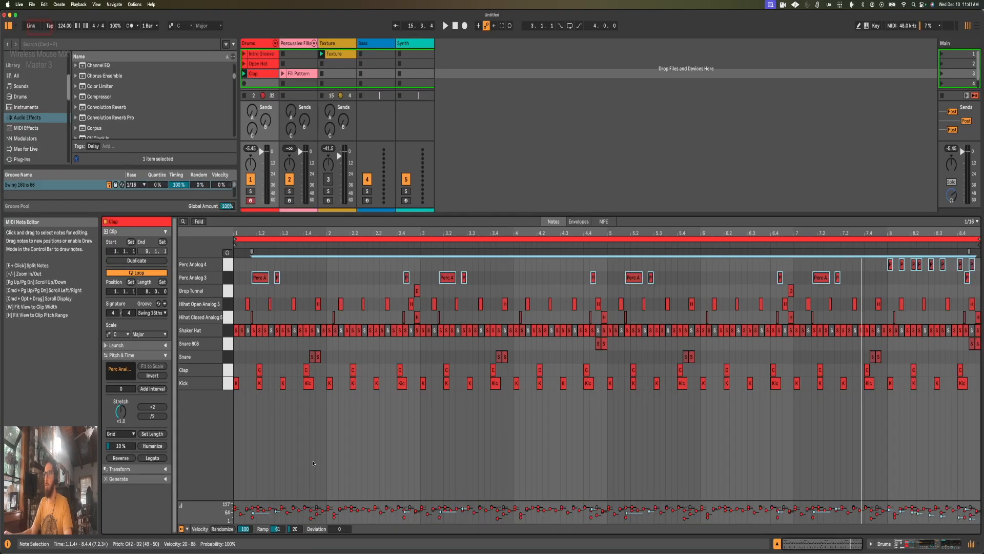
click(724, 275)
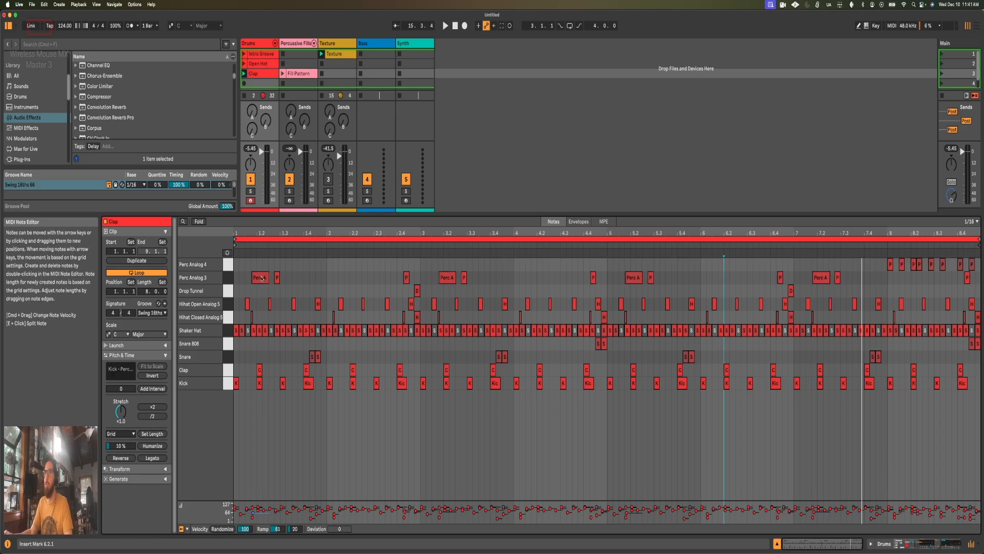
key(shift+Tab)
scroll(88, 160, up, 4)
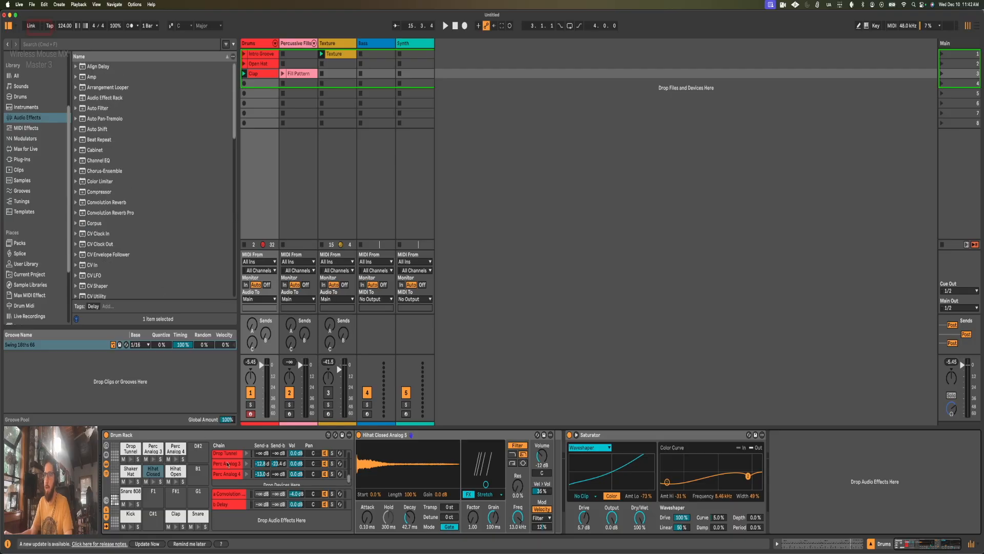
Step: Add Auto Pan-Tremolo to the Perc Analog 4 chain after its EQ Eight, with a 24% amount and a frequency below 1 Hz
click(245, 474)
click(246, 475)
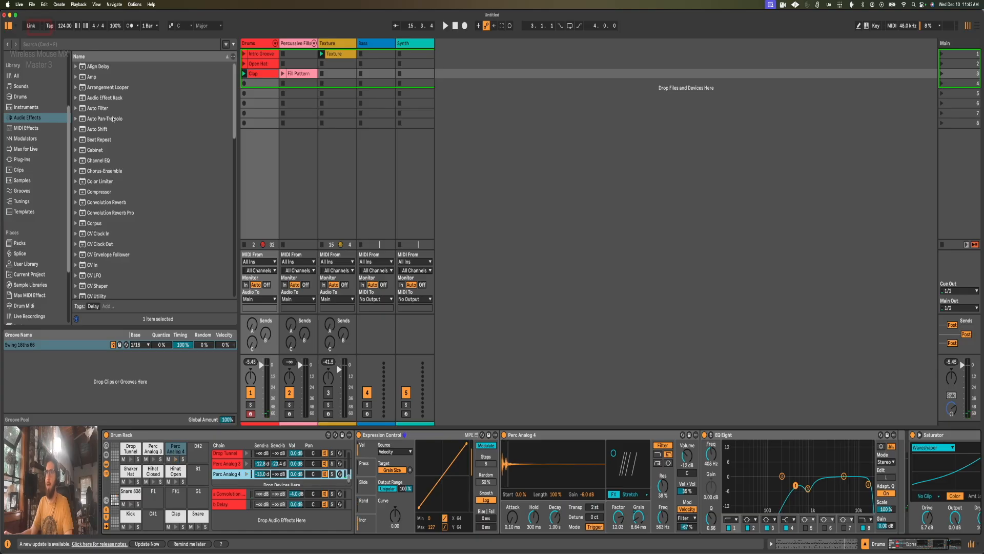
click(97, 119)
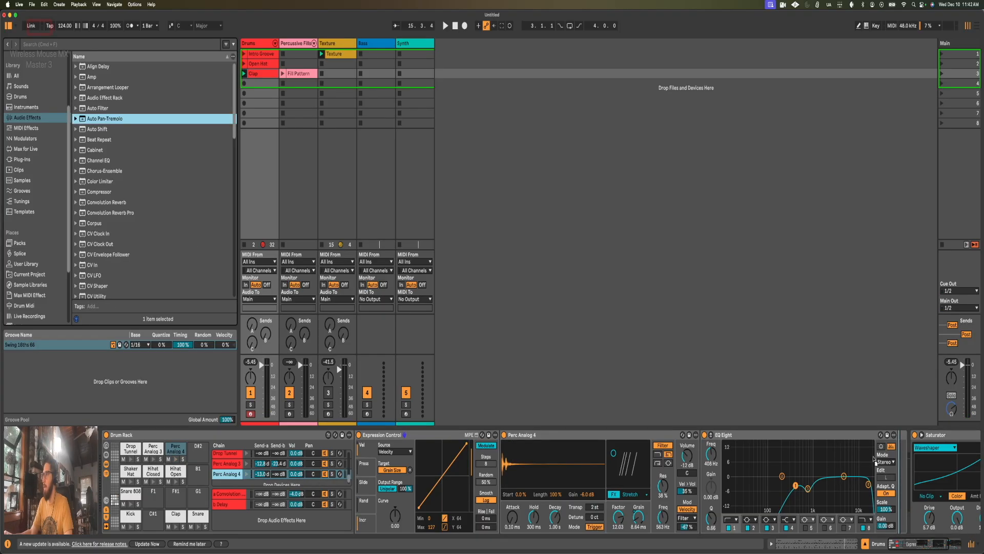
key(Return)
drag(931, 549, 936, 549)
drag(814, 519, 814, 543)
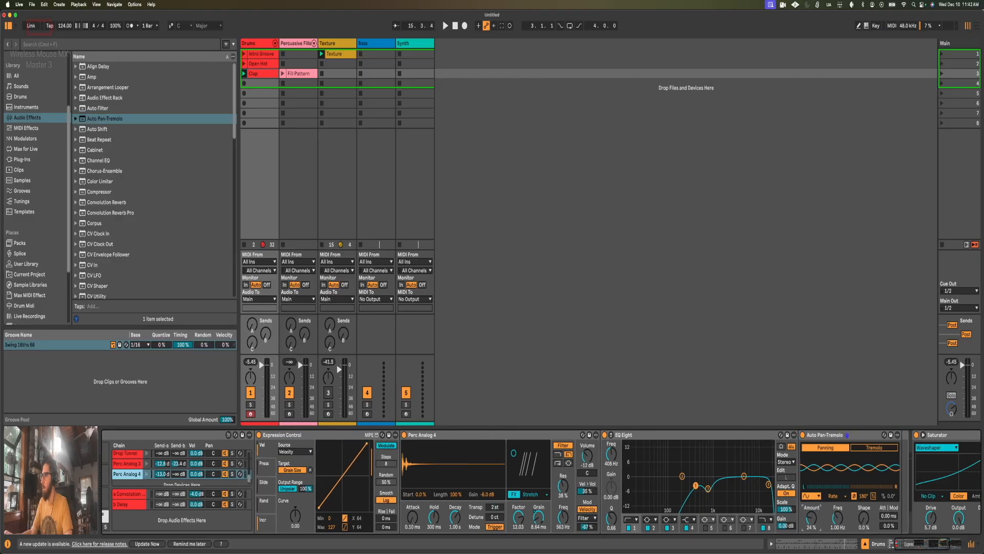
drag(849, 513, 849, 534)
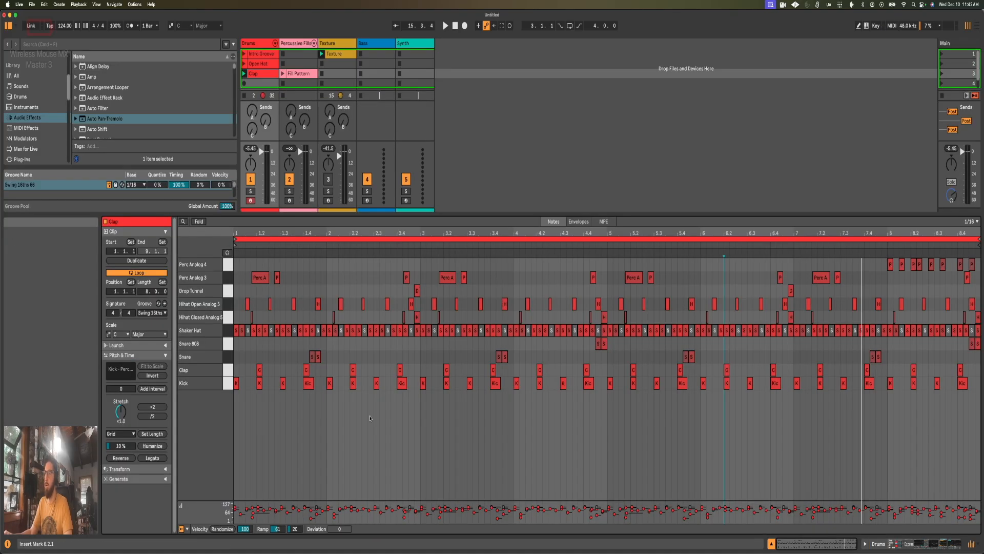
Step: Add Auto Pan-Tremolo to the Perc Analog 3 chain with a triangle waveform, 35% amount and a frequency of 0.59 Hz
key(shift+Tab)
click(861, 244)
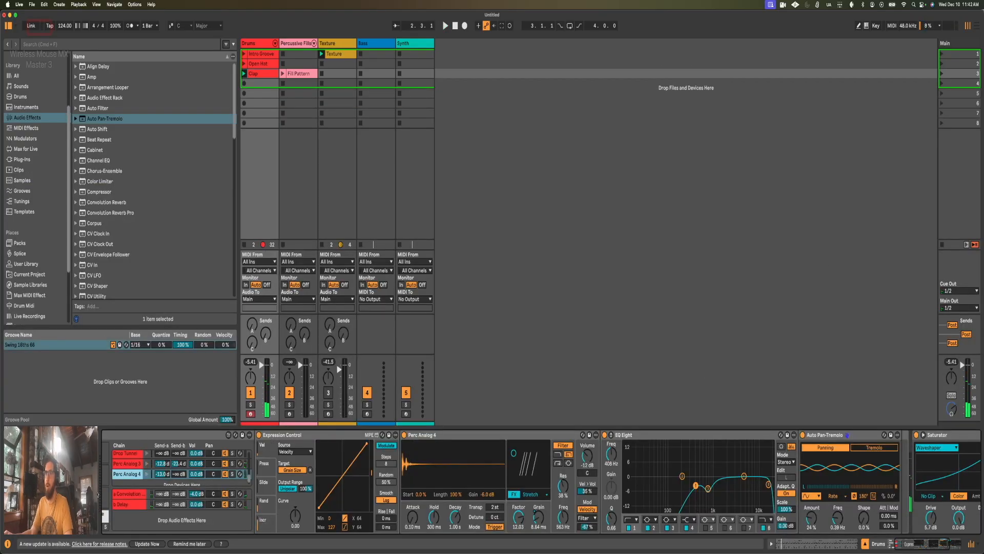
click(134, 463)
drag(108, 126, 601, 465)
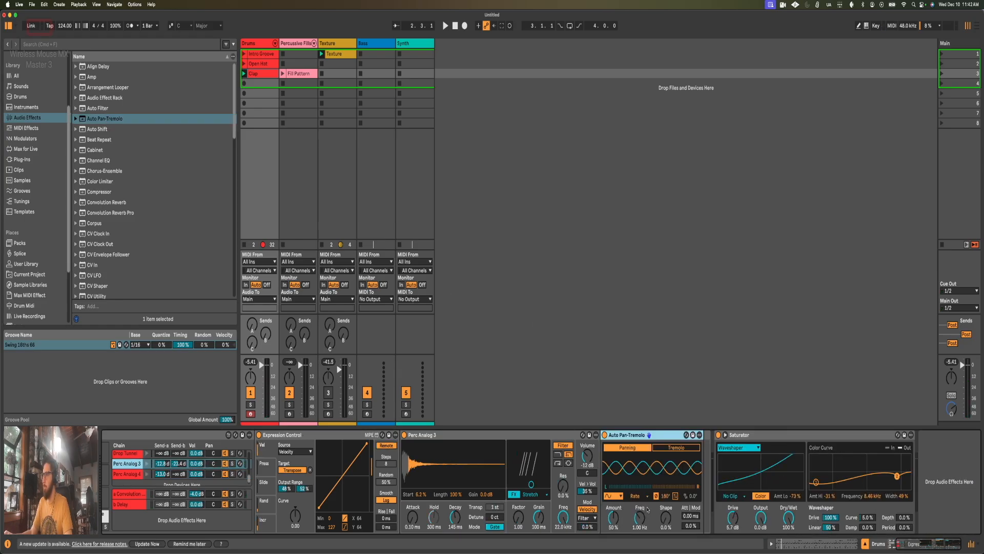
click(613, 496)
click(615, 430)
drag(619, 516, 642, 525)
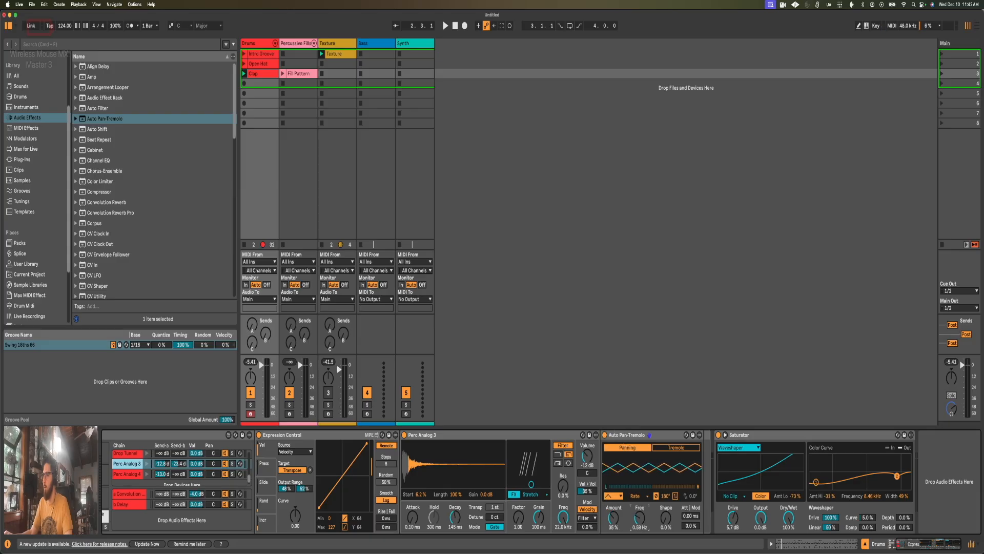
Step: Compare the Auto Pan-Tremolo settings on the Perc Analog 3 and Perc Analog 4 chains
scroll(643, 520, left, 3)
scroll(642, 519, left, 1)
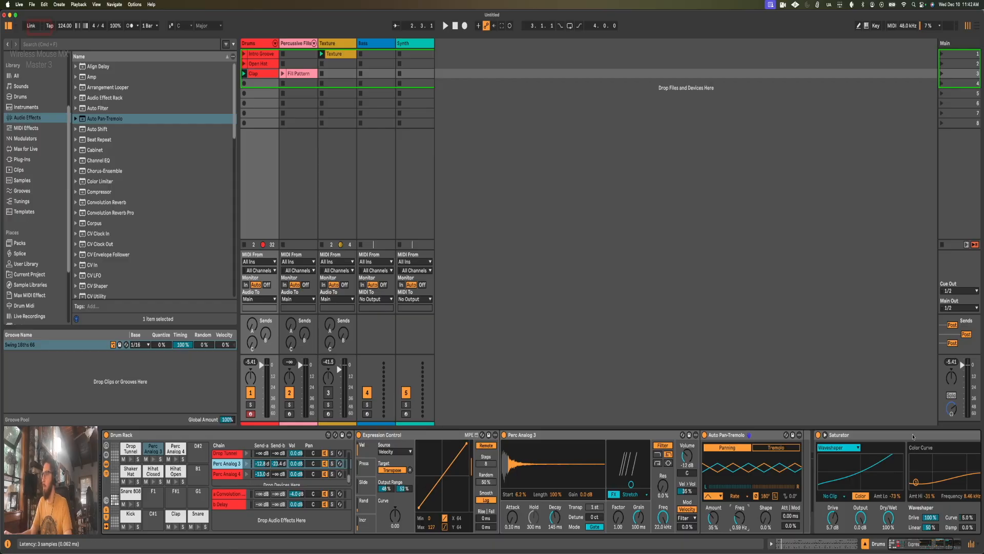
click(889, 436)
click(190, 463)
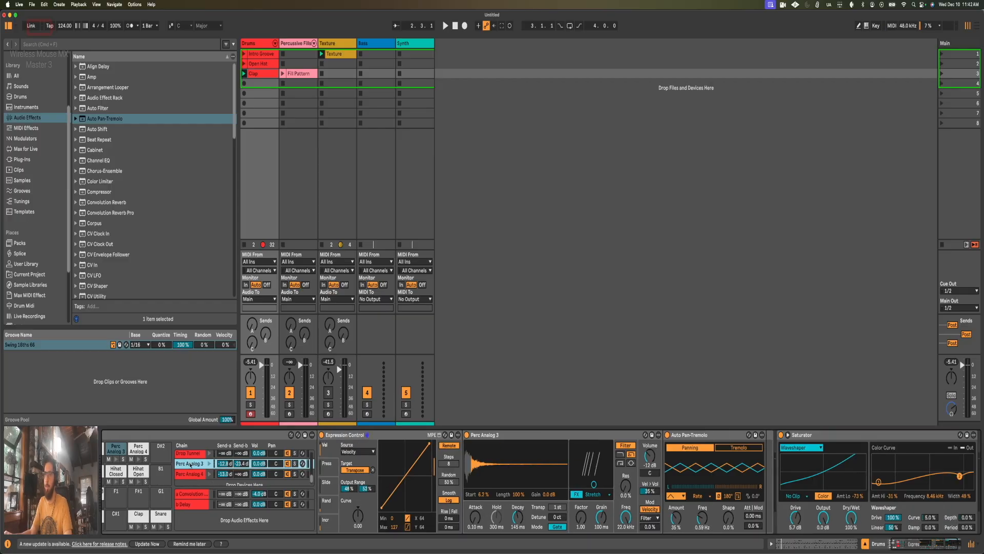
click(189, 475)
scroll(189, 471, up, 2)
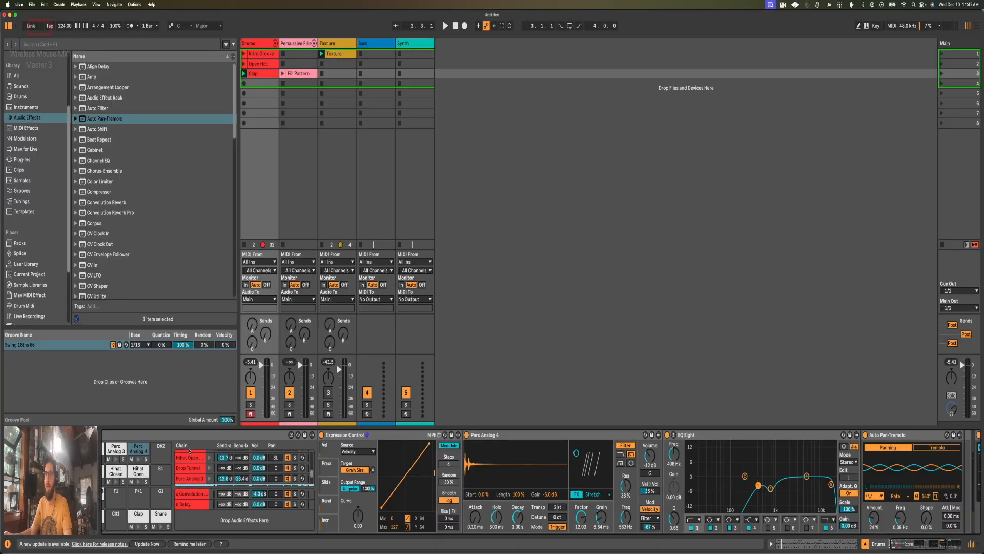
Step: Play back the Clap clip, launch the Fill Pattern clip alongside it, and check the Percussive Fills rack
click(259, 46)
key(shift+Tab)
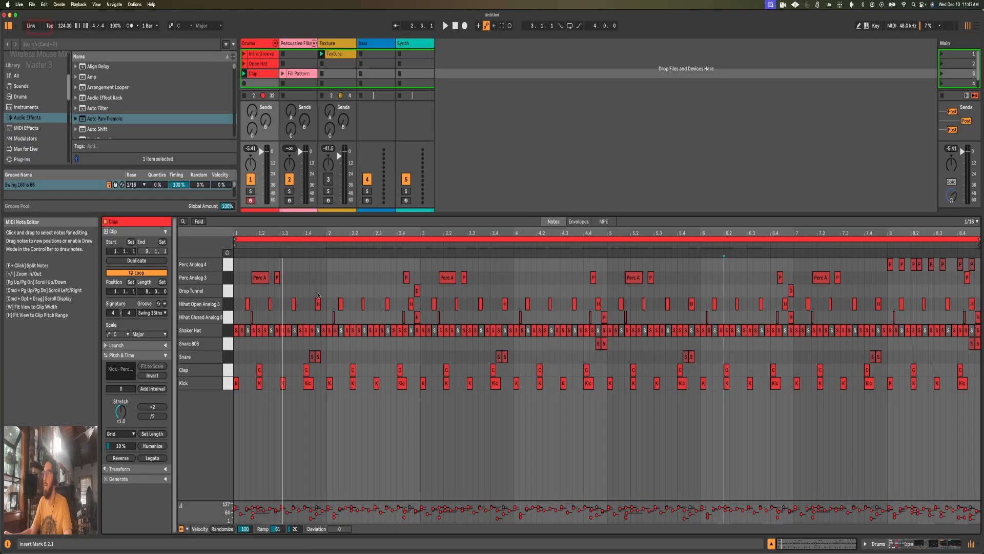
key(space)
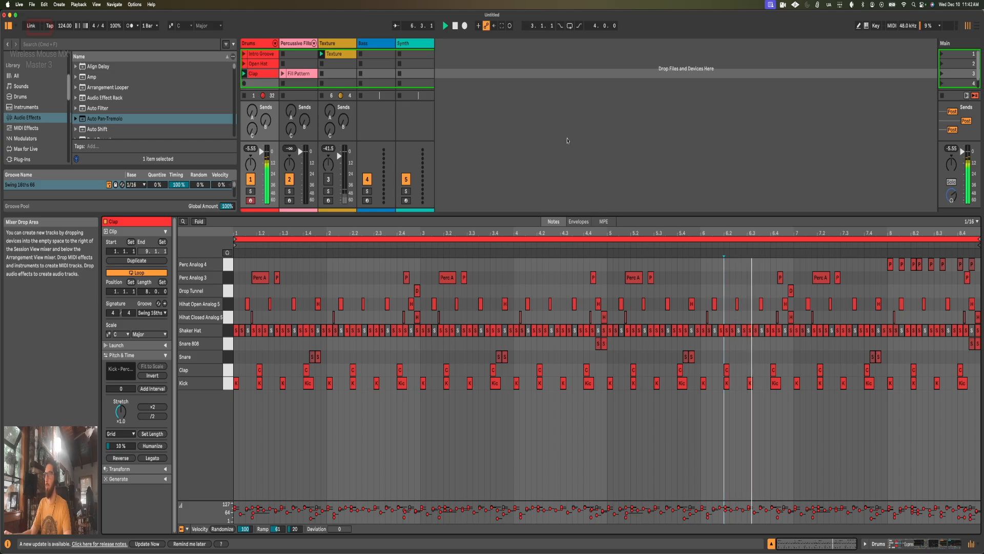
click(283, 74)
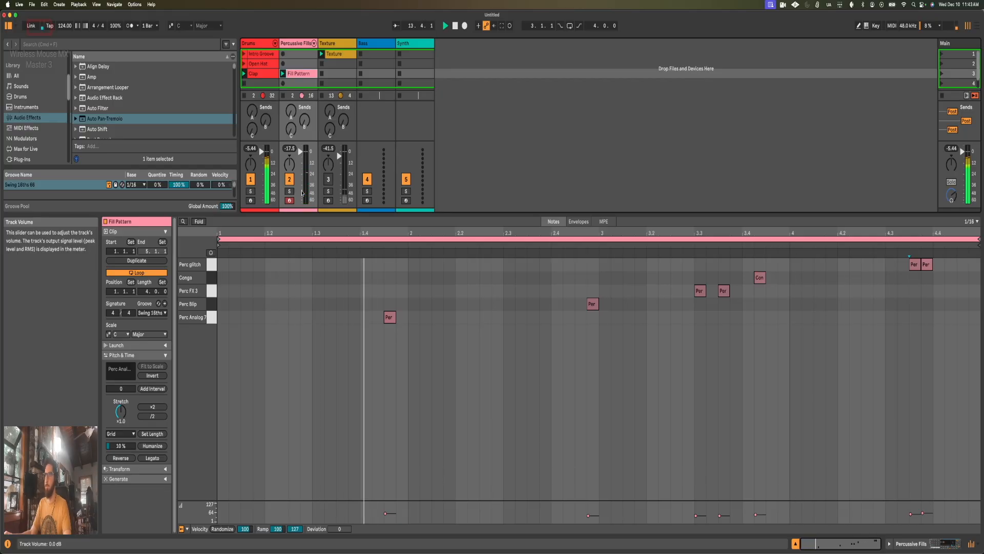
key(shift+Tab)
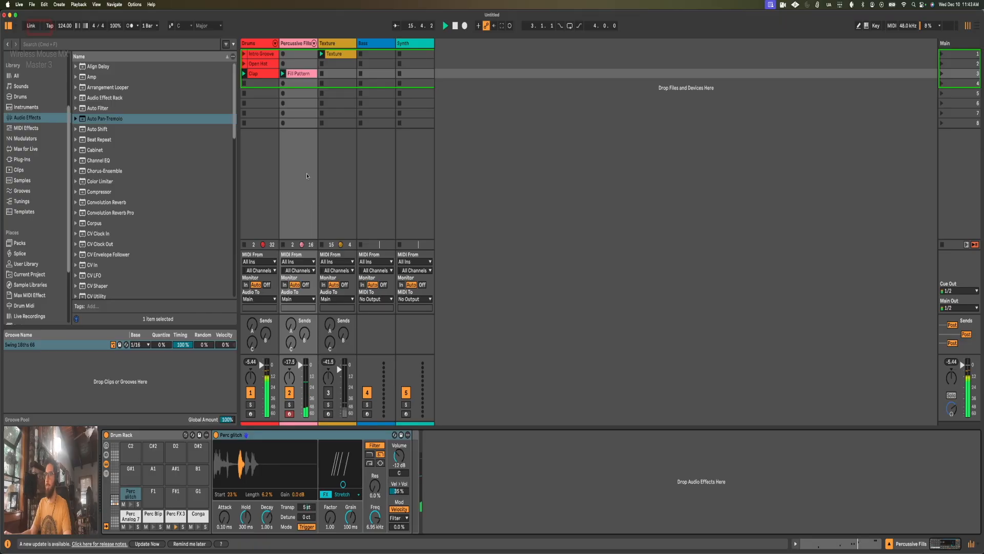
key(shift+Tab)
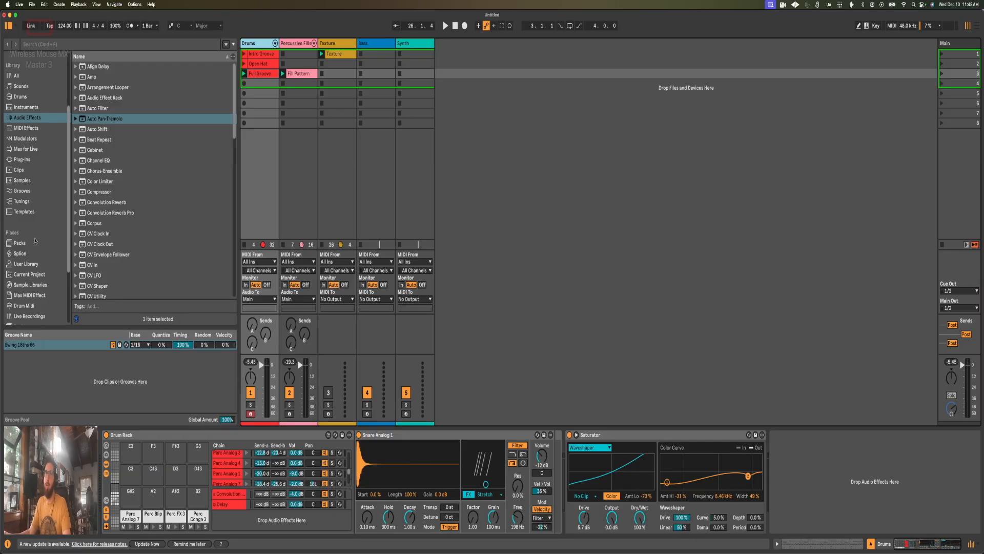
Step: Browse the installed packs' one-shot samples in the Misc Percussion folder
click(20, 242)
scroll(173, 219, down, 5)
scroll(165, 217, up, 10)
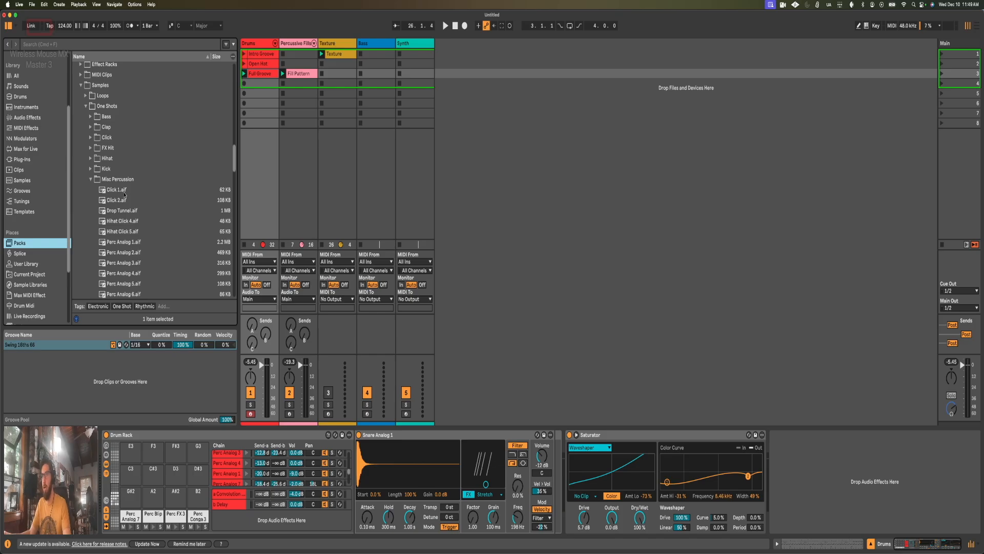
scroll(127, 193, down, 1)
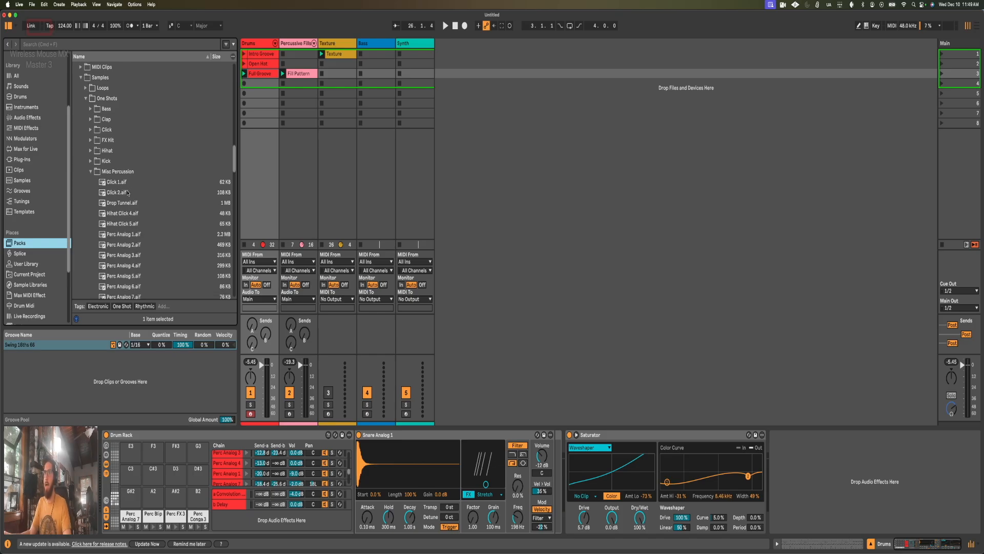
scroll(128, 185, down, 2)
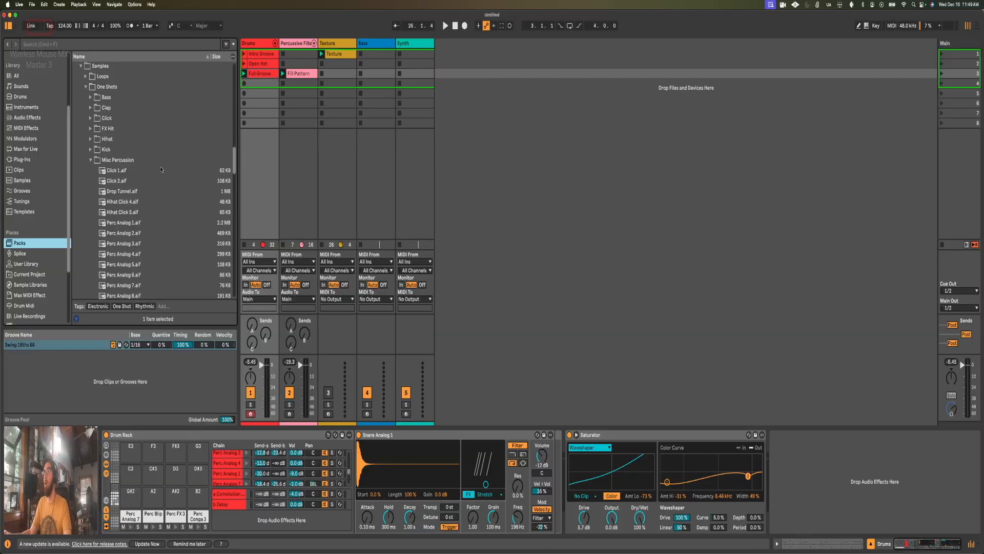